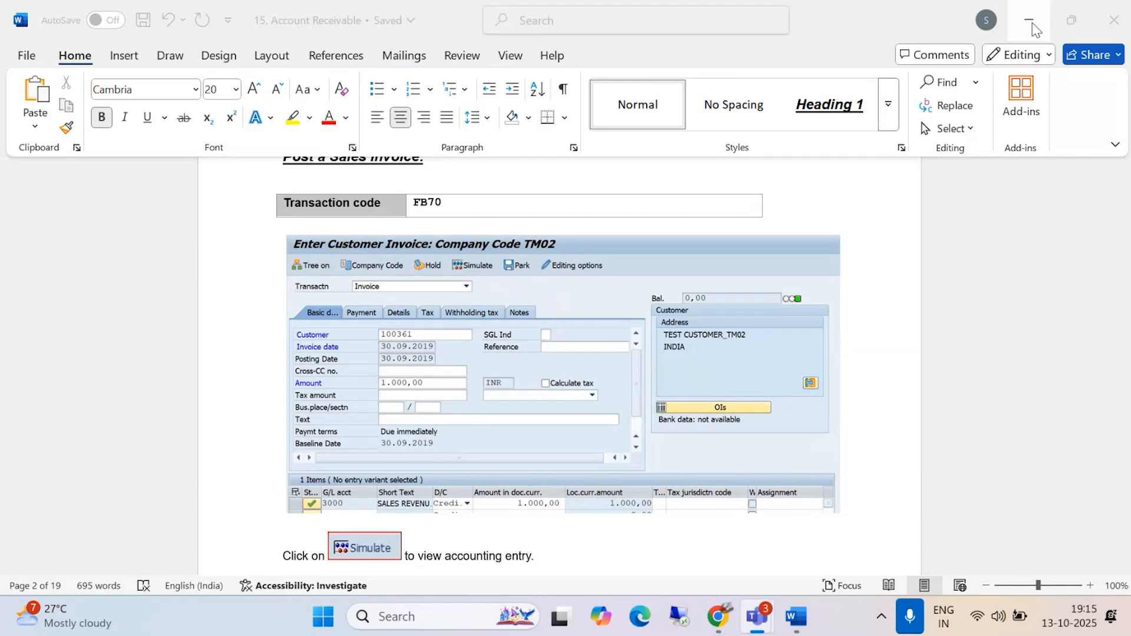
- Minimize the Word document, launch SAP Logon from the desktop and open the S4/23 system's logon screen
scroll(566, 371, up, 1)
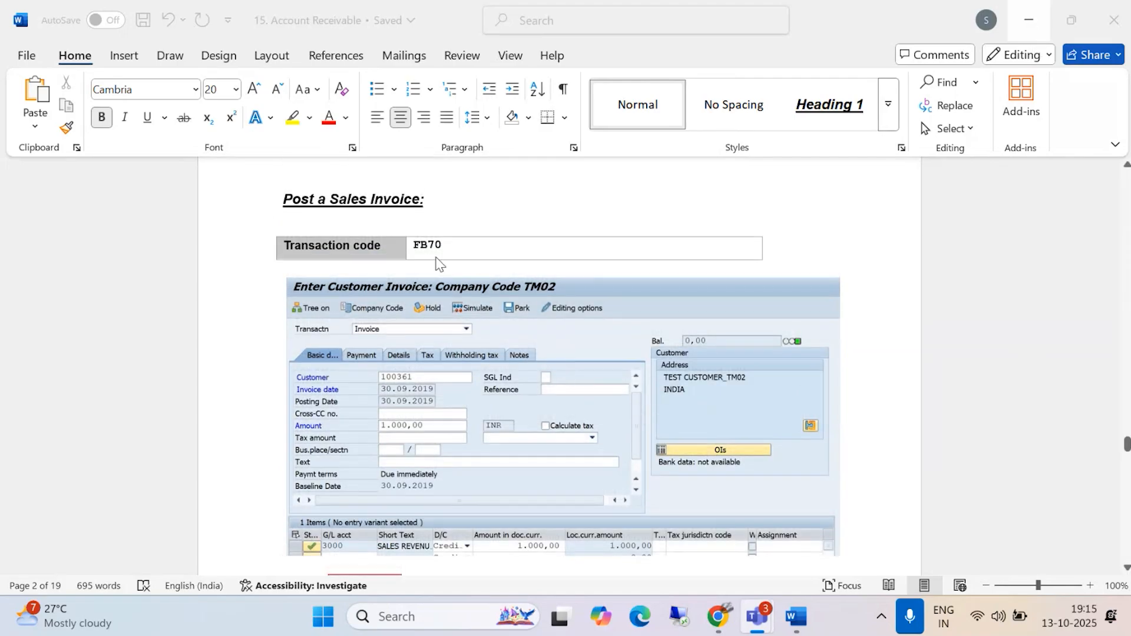
click(1029, 25)
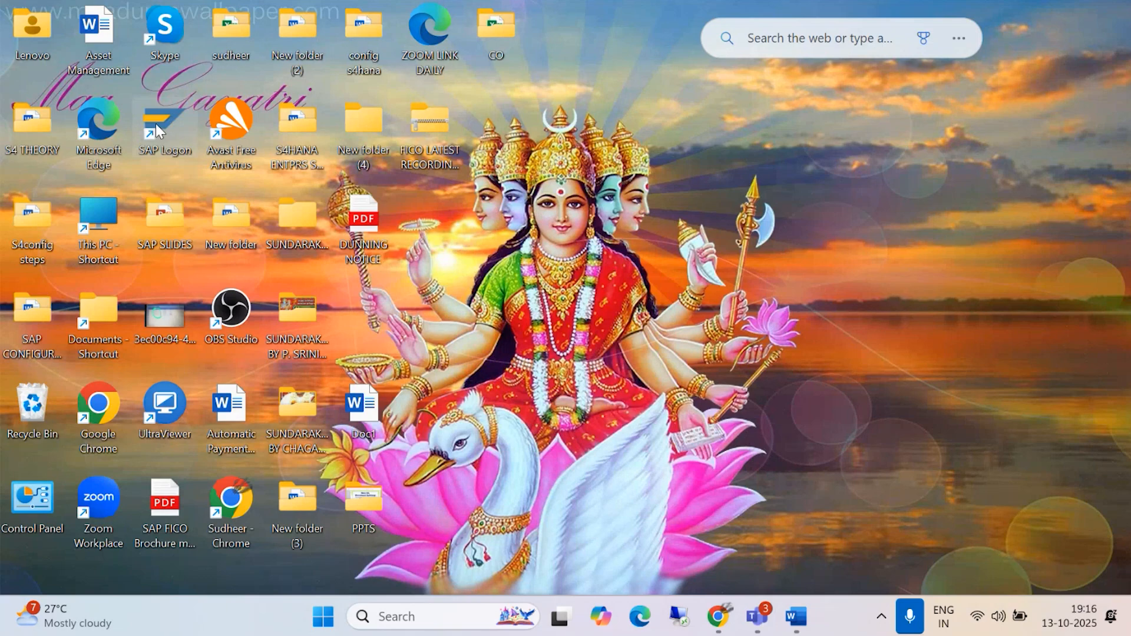
double_click(155, 122)
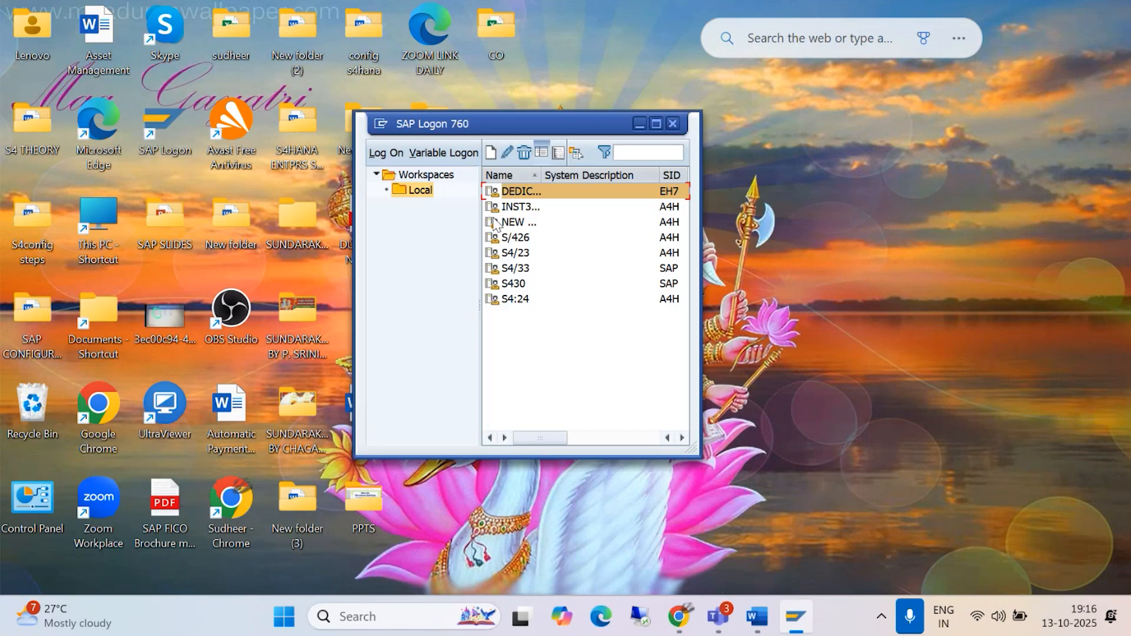
double_click(508, 252)
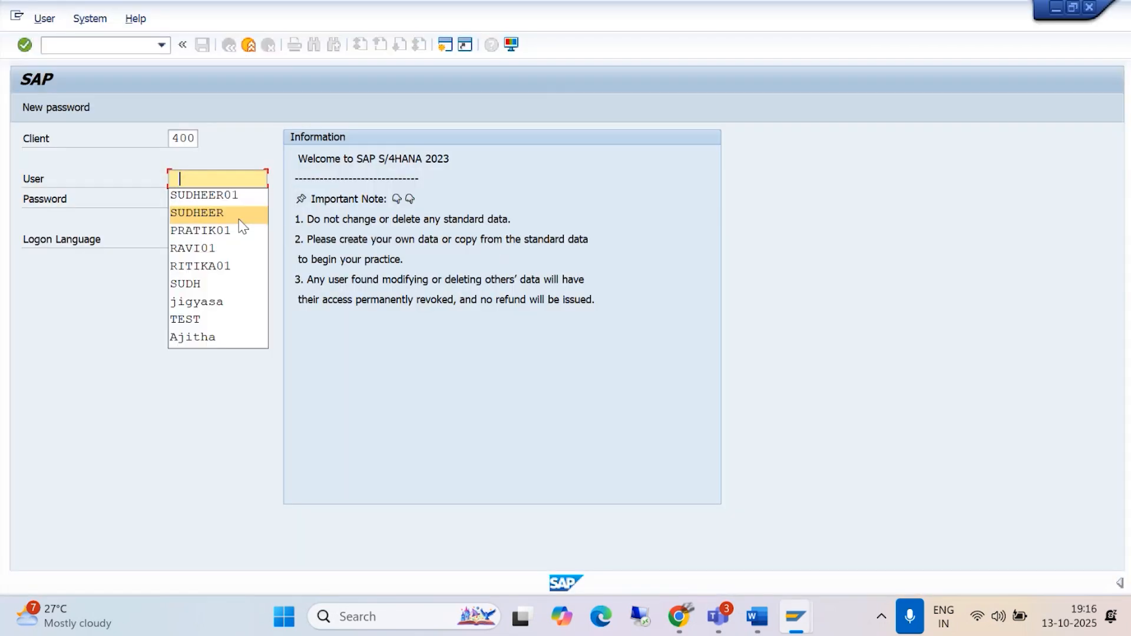
- Log on to client 400 with the saved user name and the account password
click(212, 197)
click(212, 201)
text(*****)
key(Return)
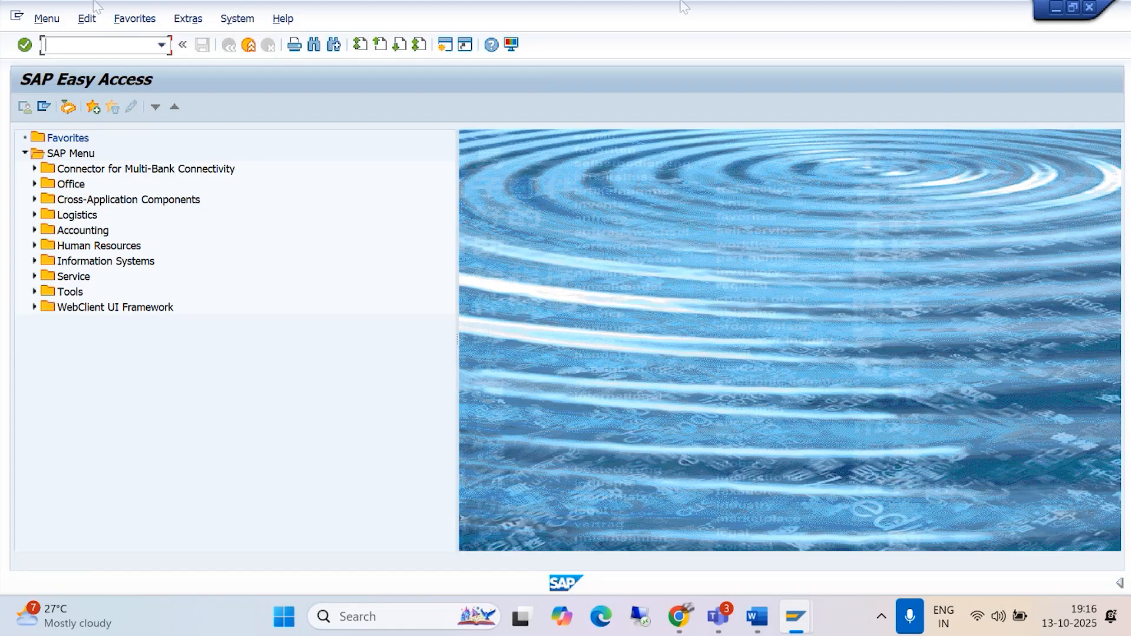
- Start the customer invoice transaction FB70 and set the company code to BAJM
text(/NFB70)
key(Return)
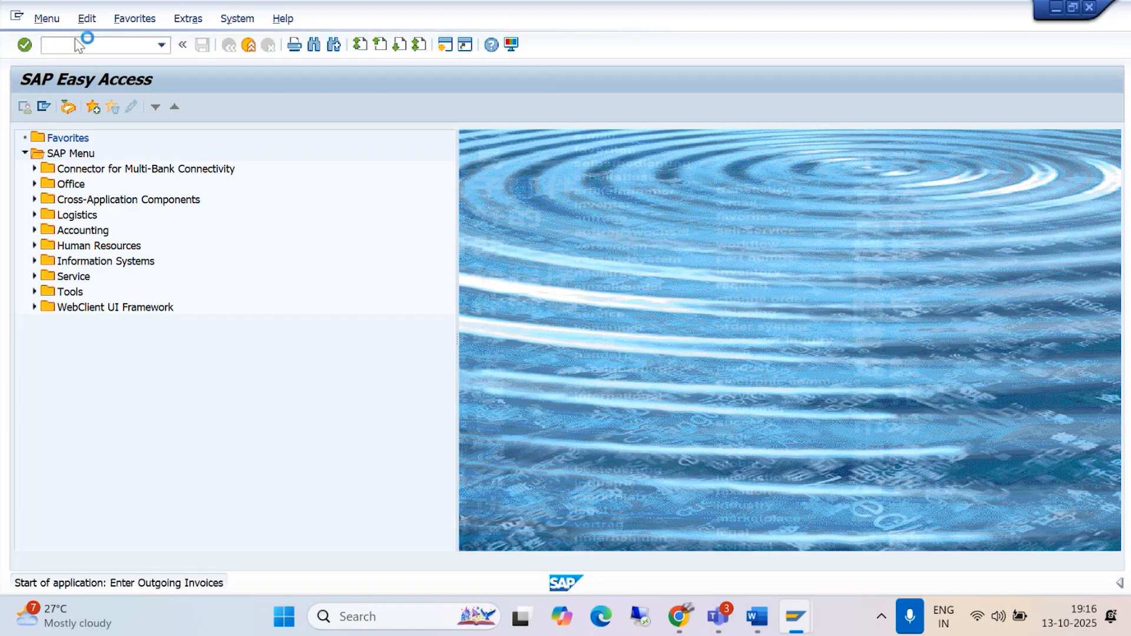
click(142, 108)
key(Delete)
key(Delete)
key(Delete)
text(BAJM)
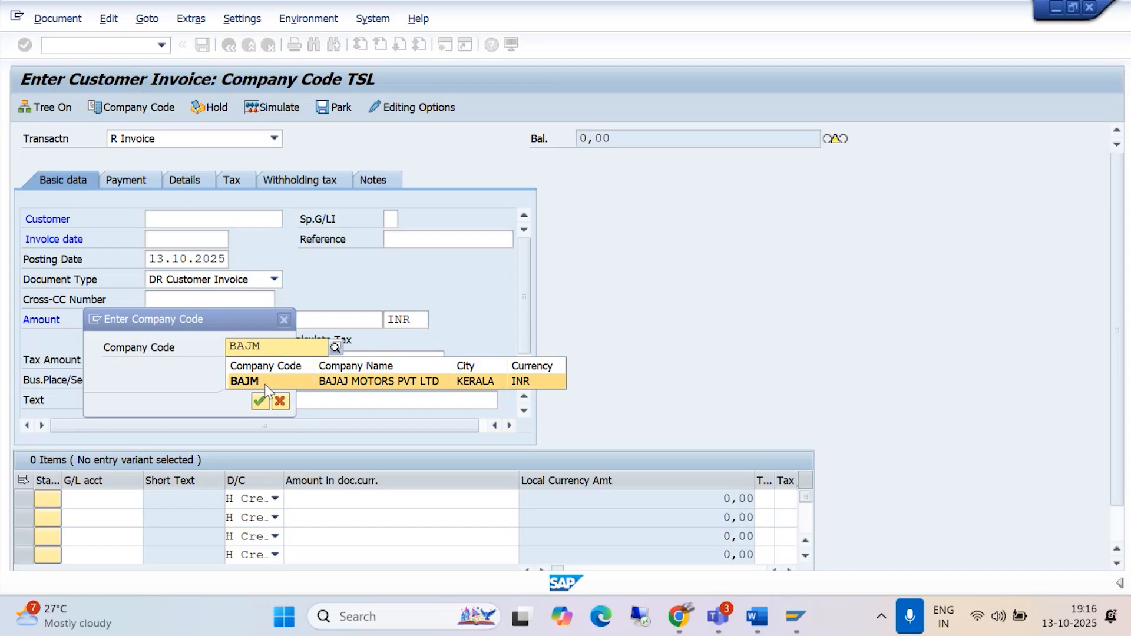
click(257, 383)
click(259, 401)
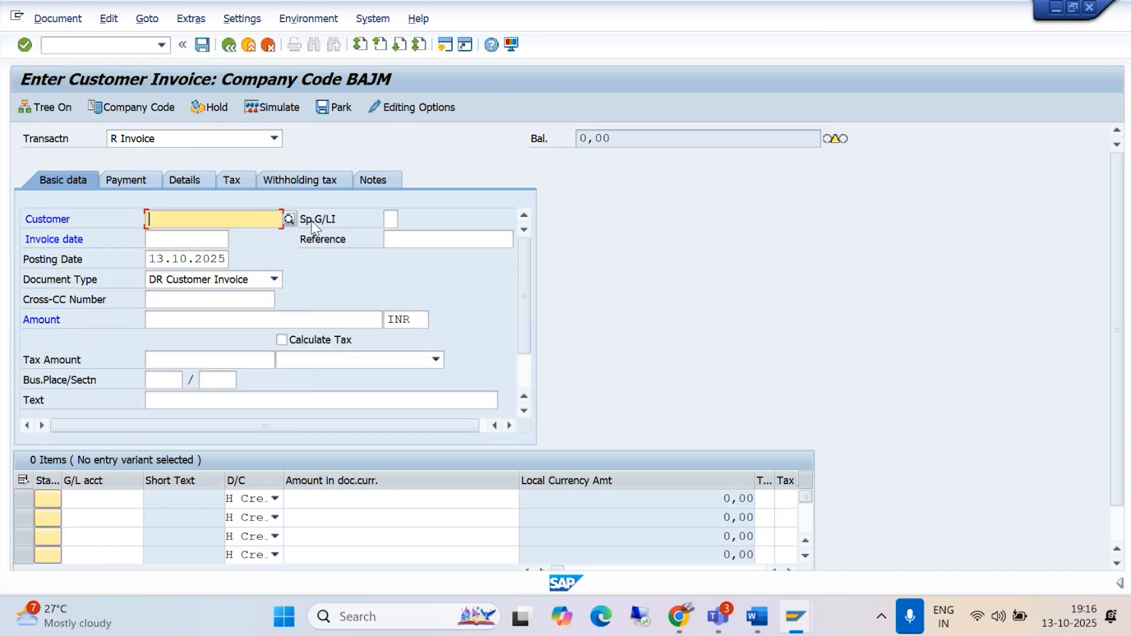
- Choose ASHMITHA ENTERPRISES as the customer through the company-code search and set the invoice date to 13.10.2025
click(290, 220)
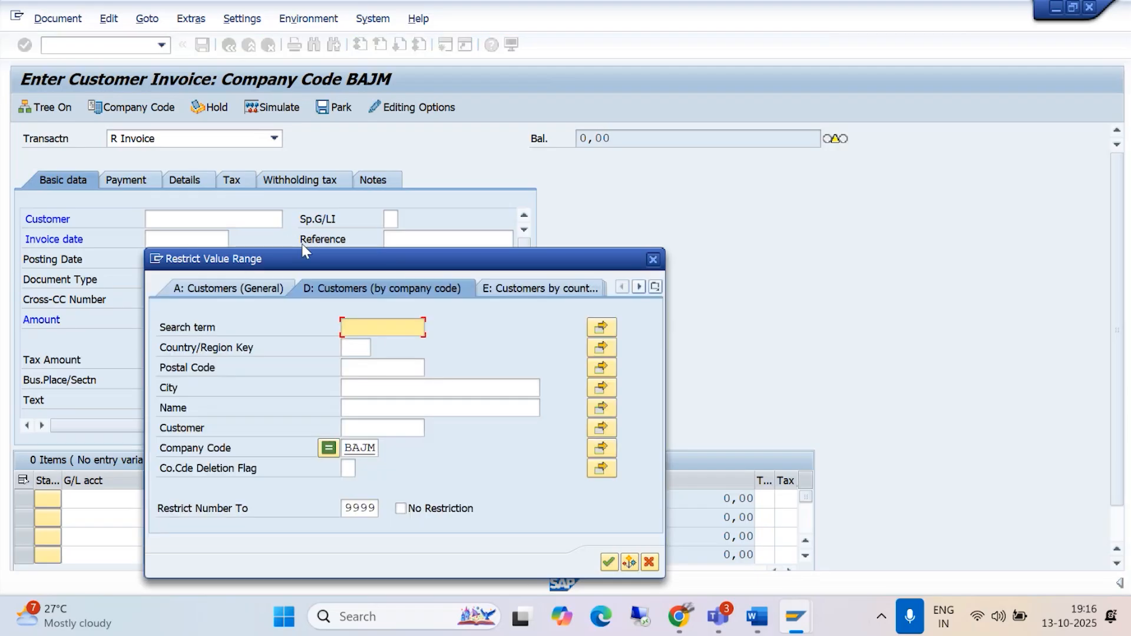
click(610, 561)
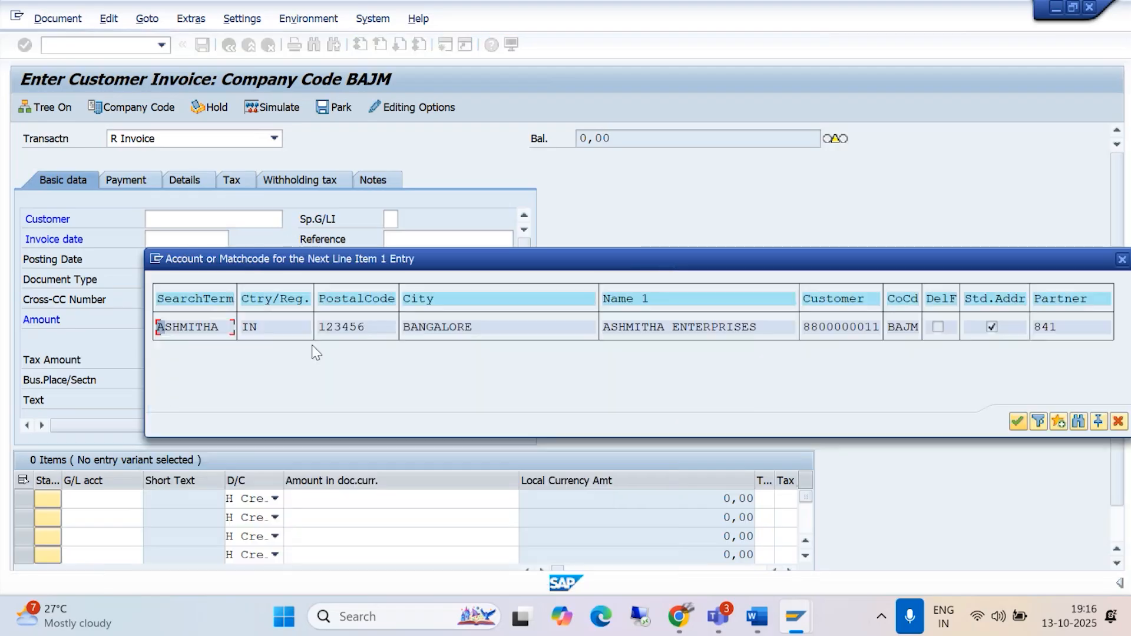
double_click(619, 327)
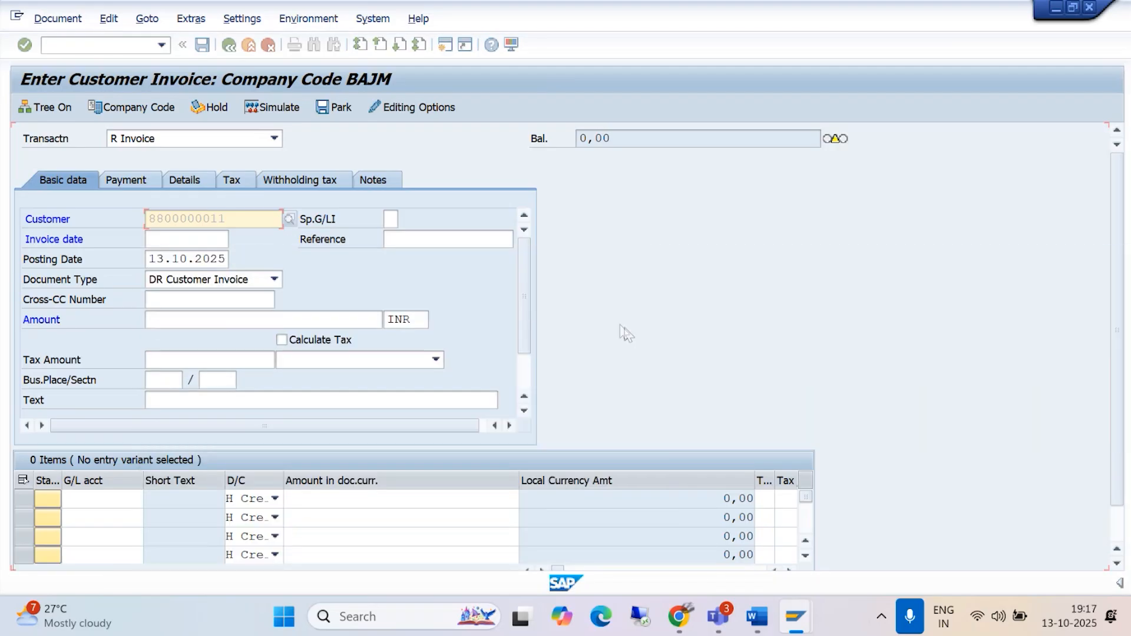
click(163, 241)
text(13.10.2025)
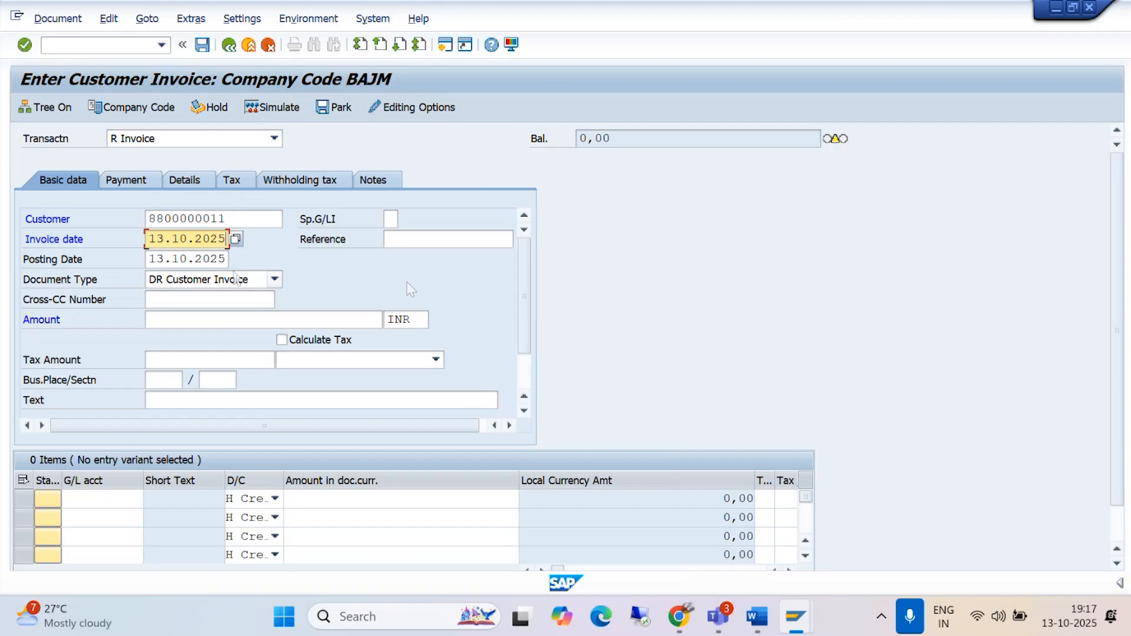
- Set the invoice amount to 100000 INR and enter BEING INVOICE RAISED as the header text
drag(522, 322, 525, 366)
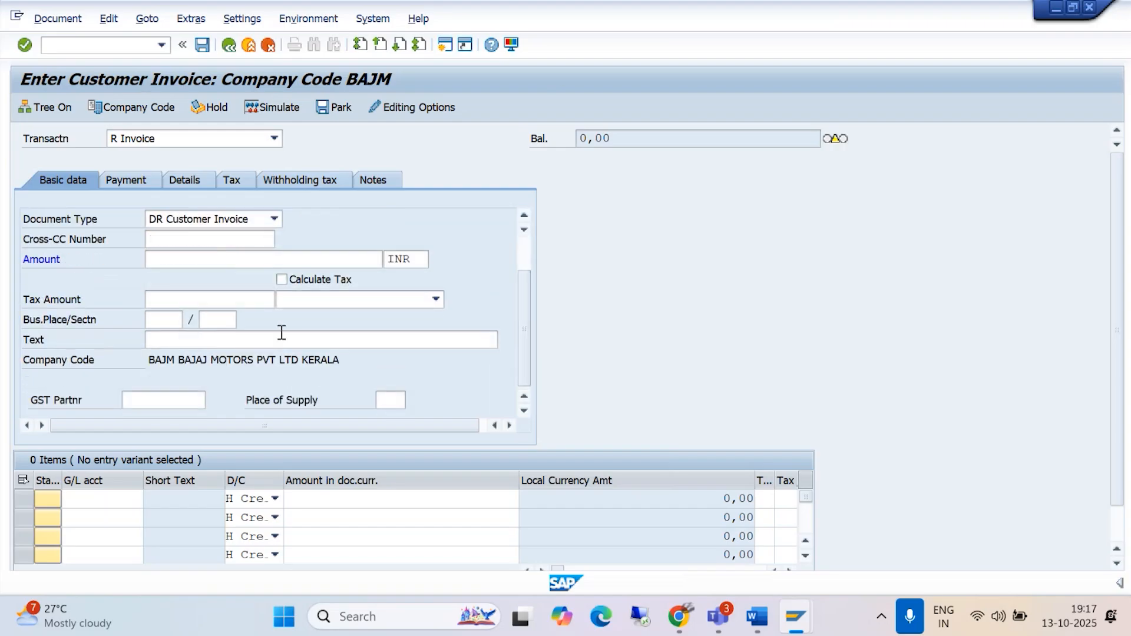
click(152, 258)
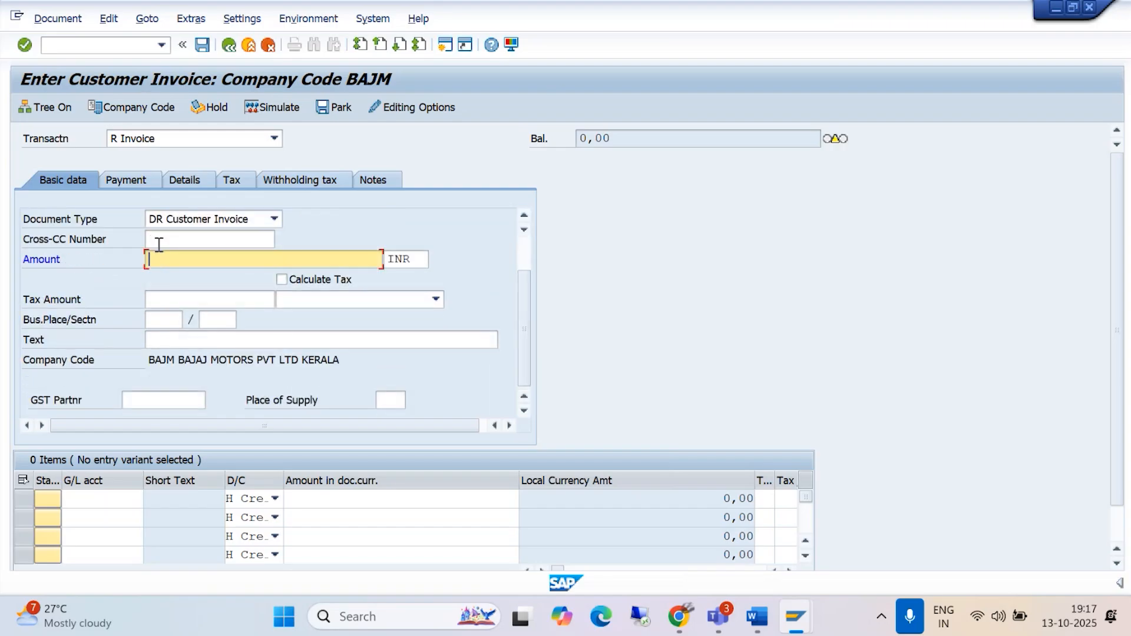
text(10)
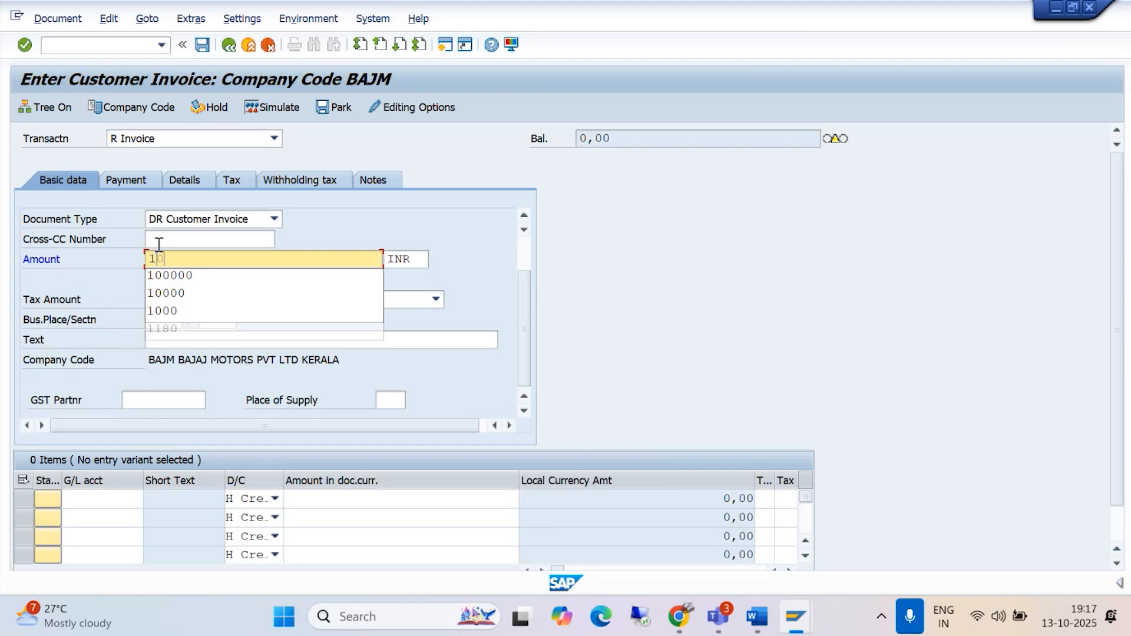
text(0000)
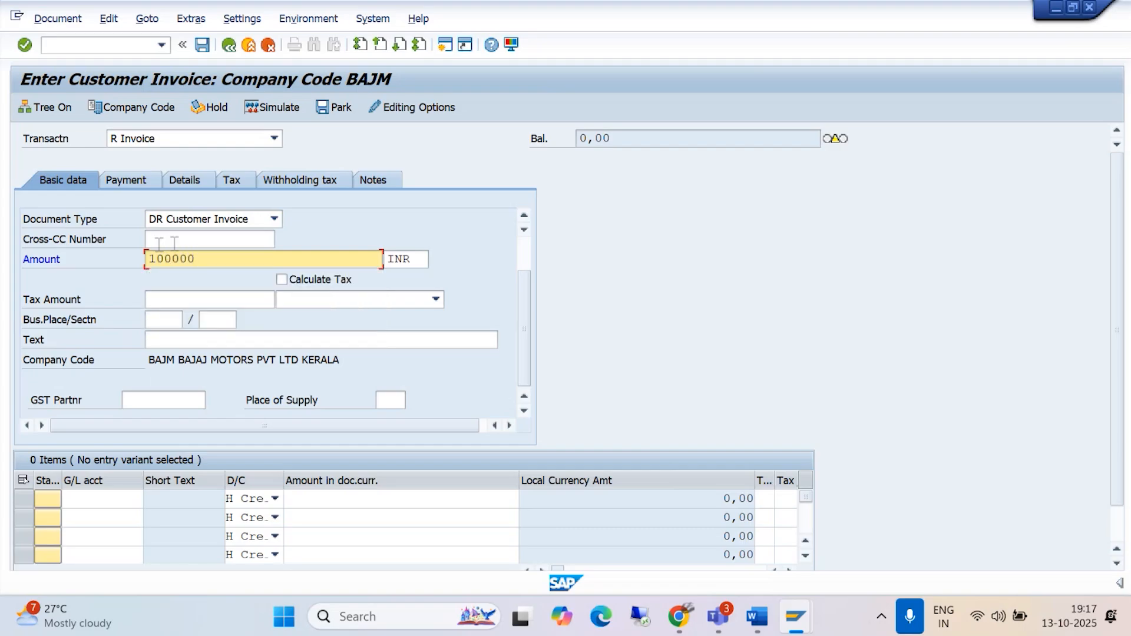
click(186, 340)
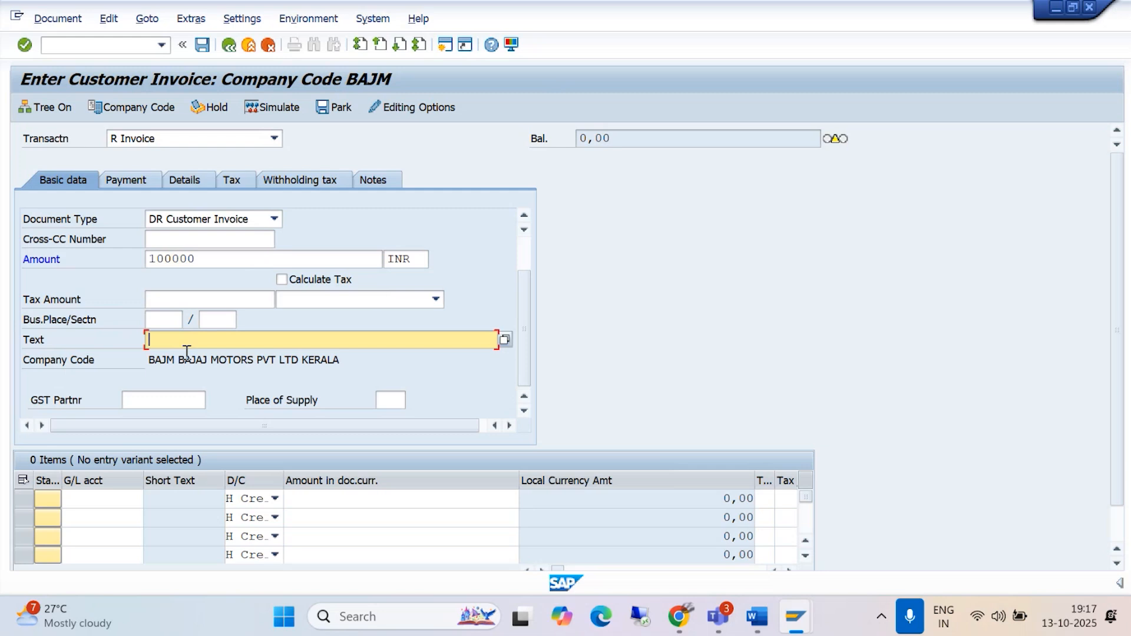
text(BEING)
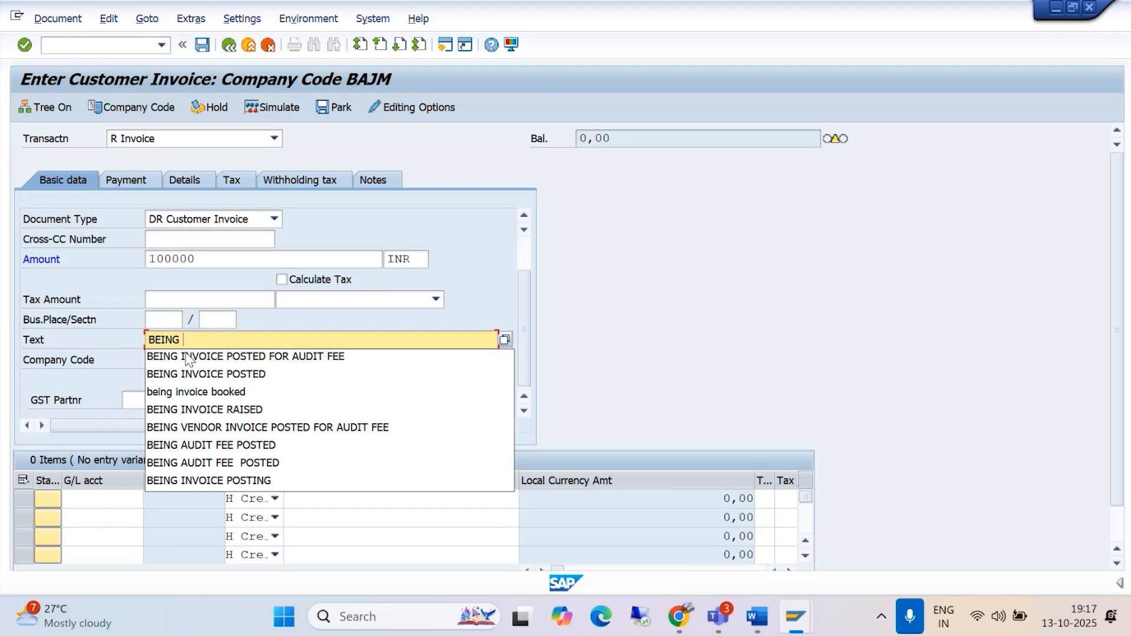
text(INVOICE RAISED)
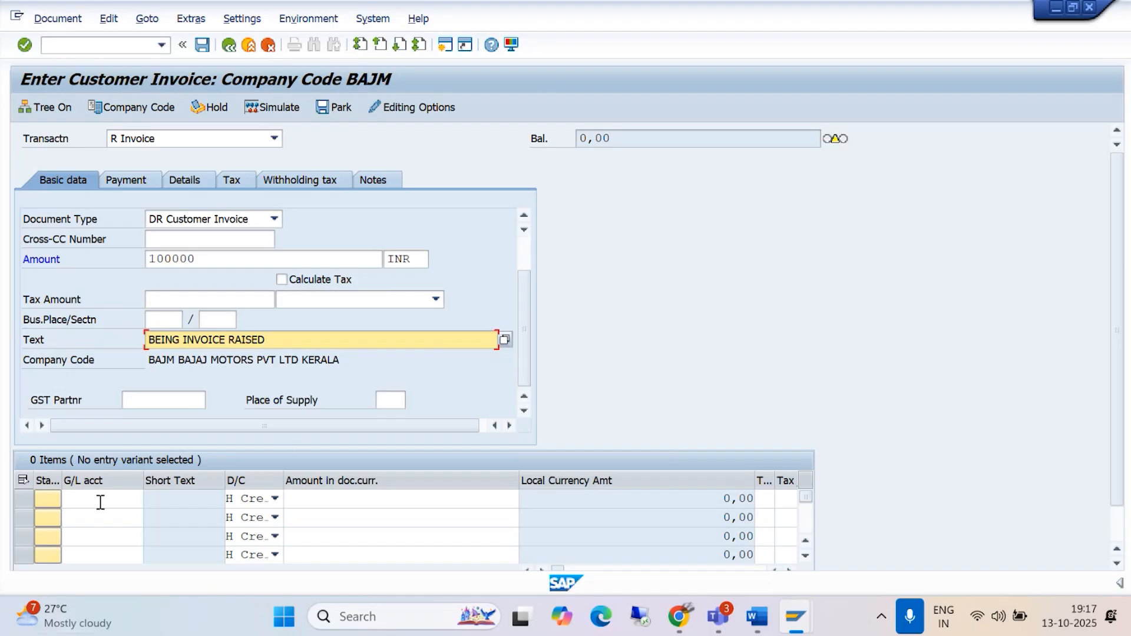
- Fill the first line item with G/L account 4000 from the account search and an amount of 100000
click(100, 502)
click(150, 502)
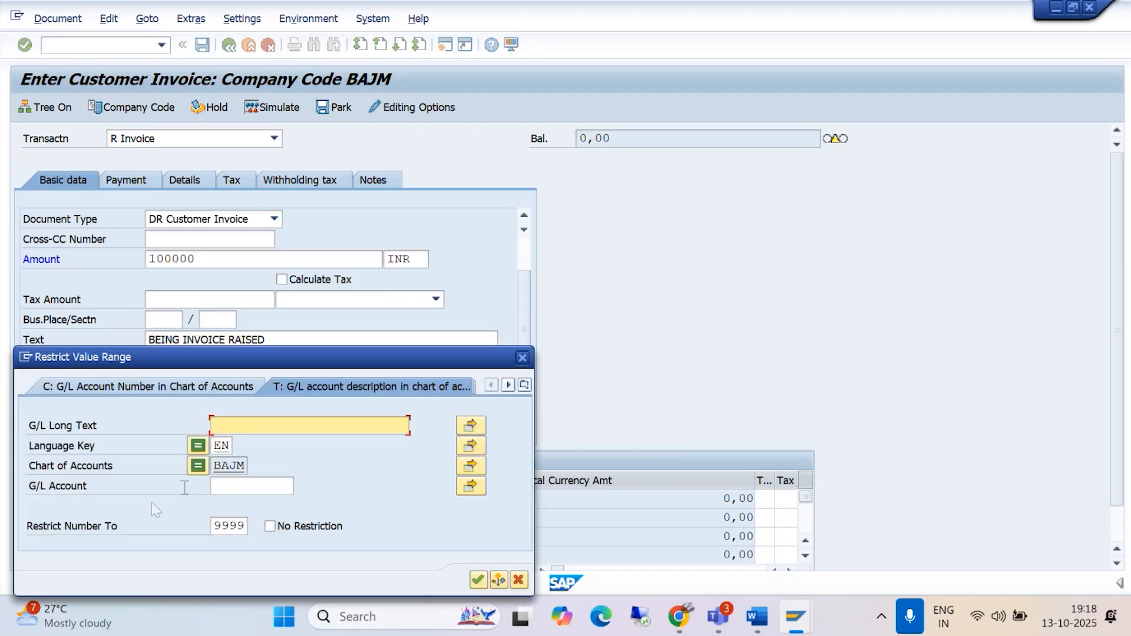
click(477, 580)
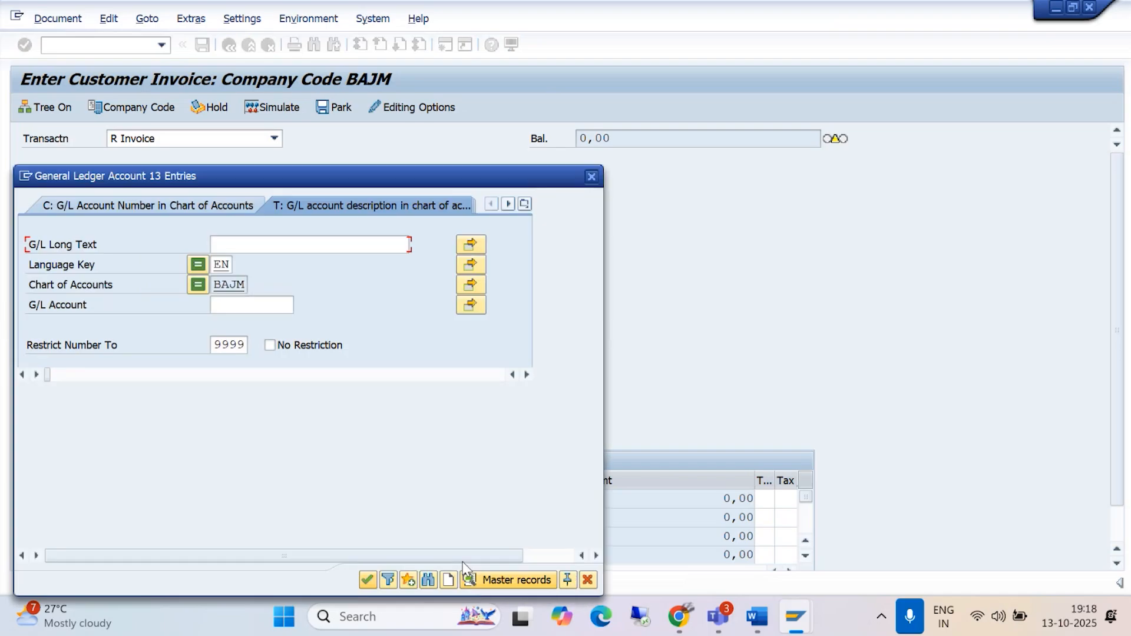
double_click(62, 357)
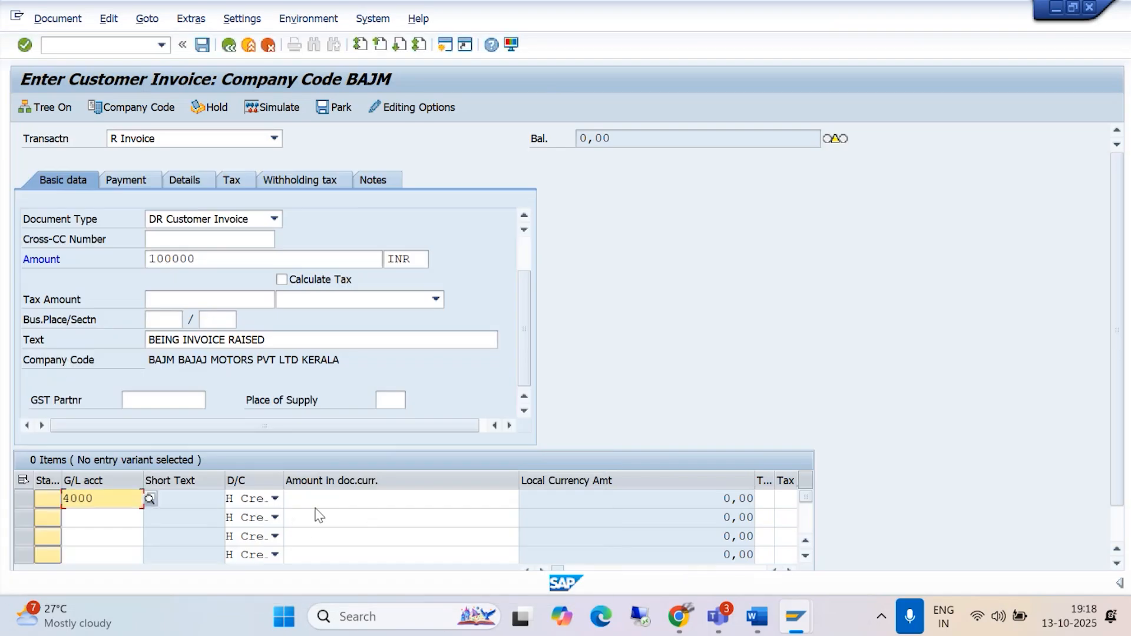
click(420, 499)
text(100000)
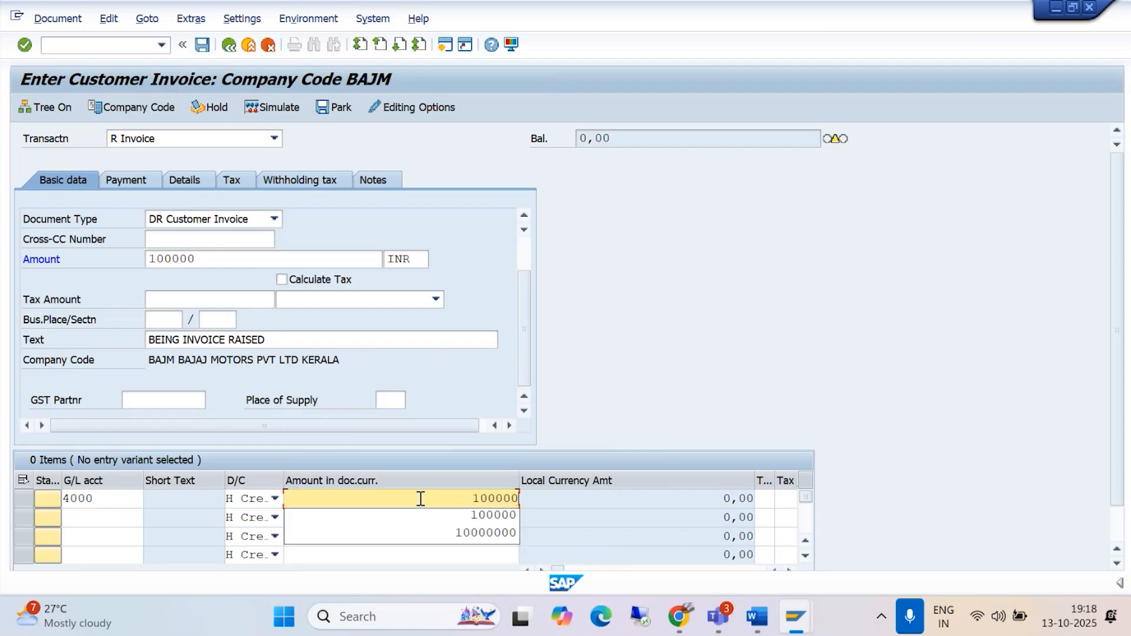
- Copy the header text BEING INVOICE RAISED into the Text field of the first line item
scroll(875, 546, down, 1)
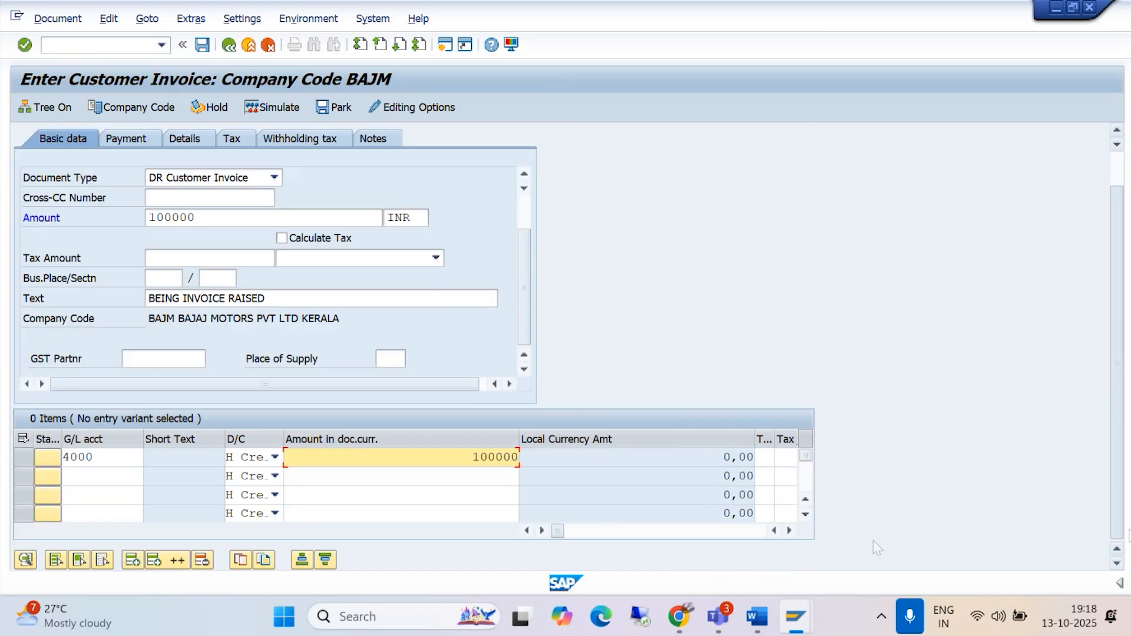
click(790, 531)
click(790, 531)
click(767, 457)
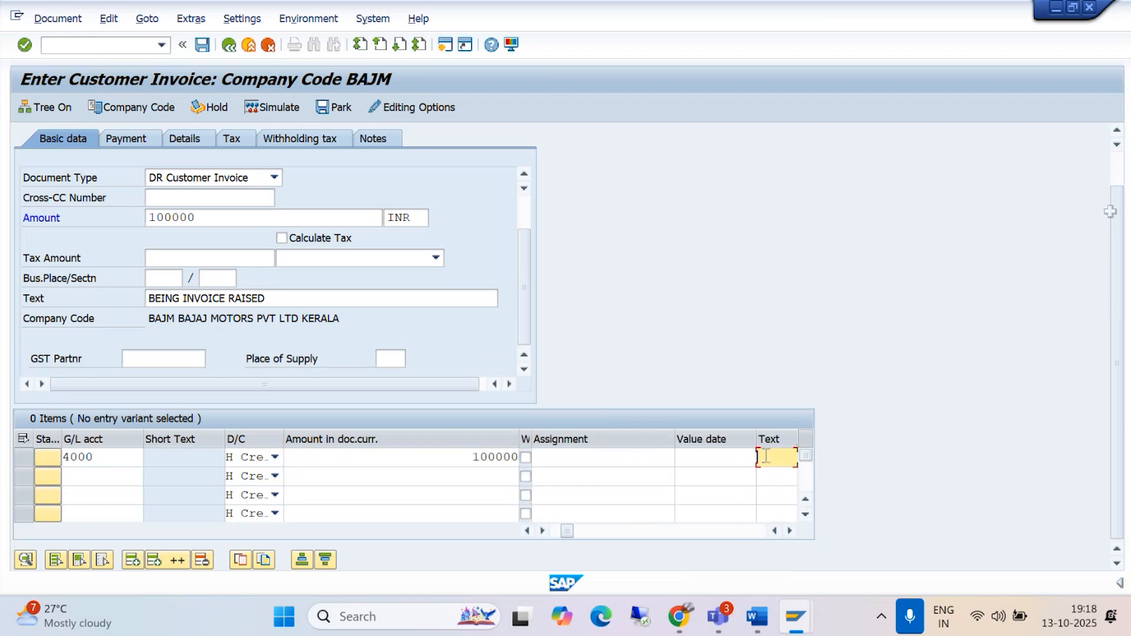
drag(277, 298, 79, 308)
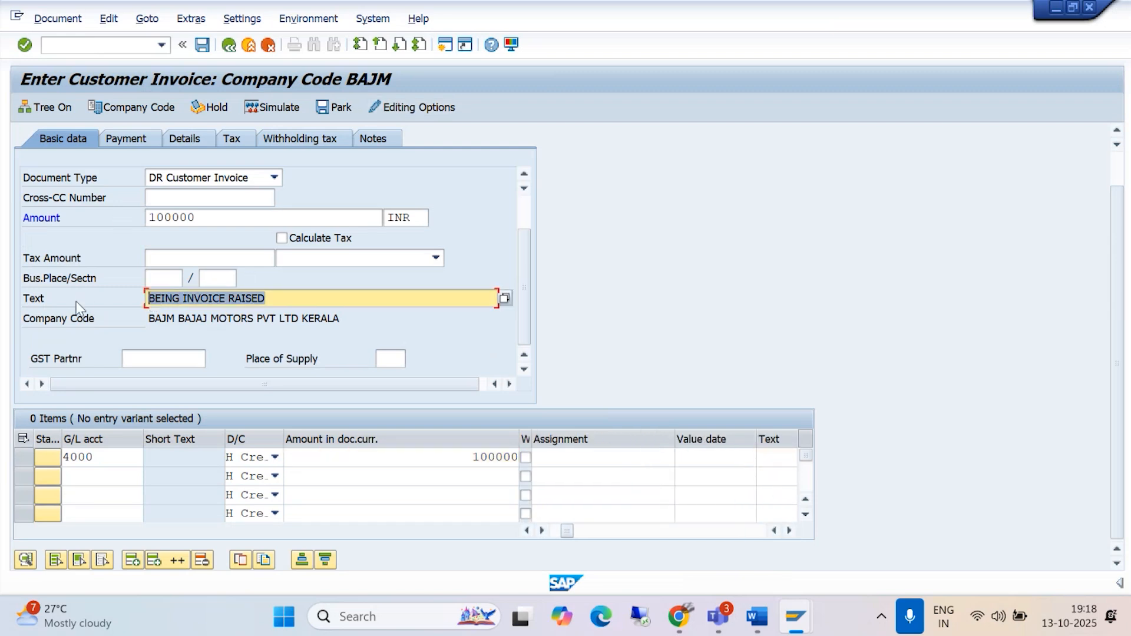
key(ctrl+c)
click(766, 459)
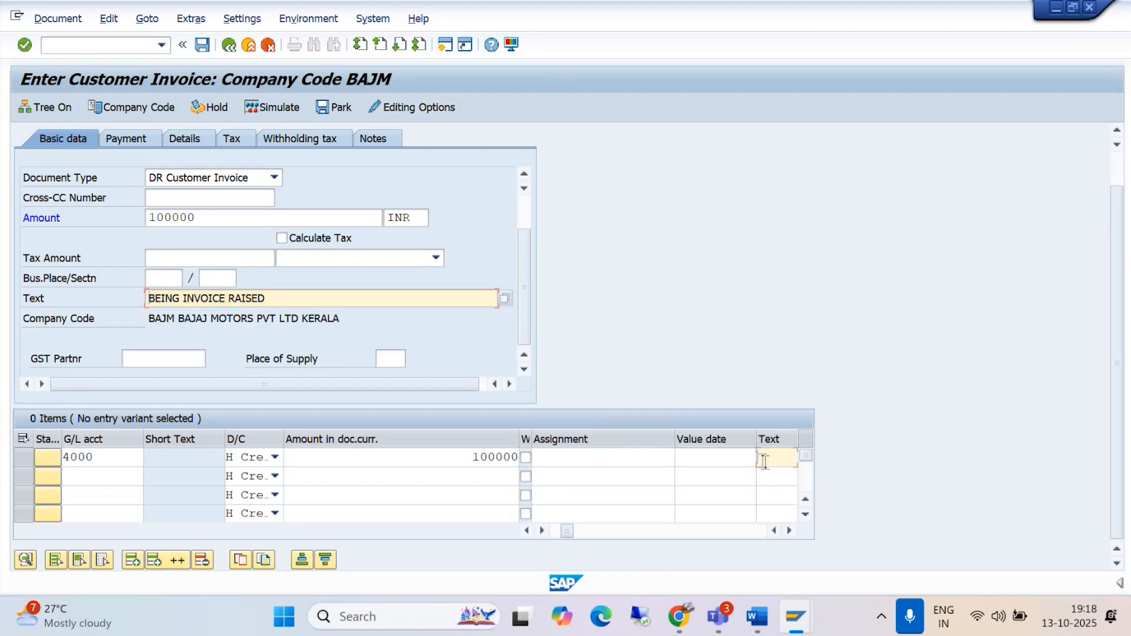
key(ctrl+v)
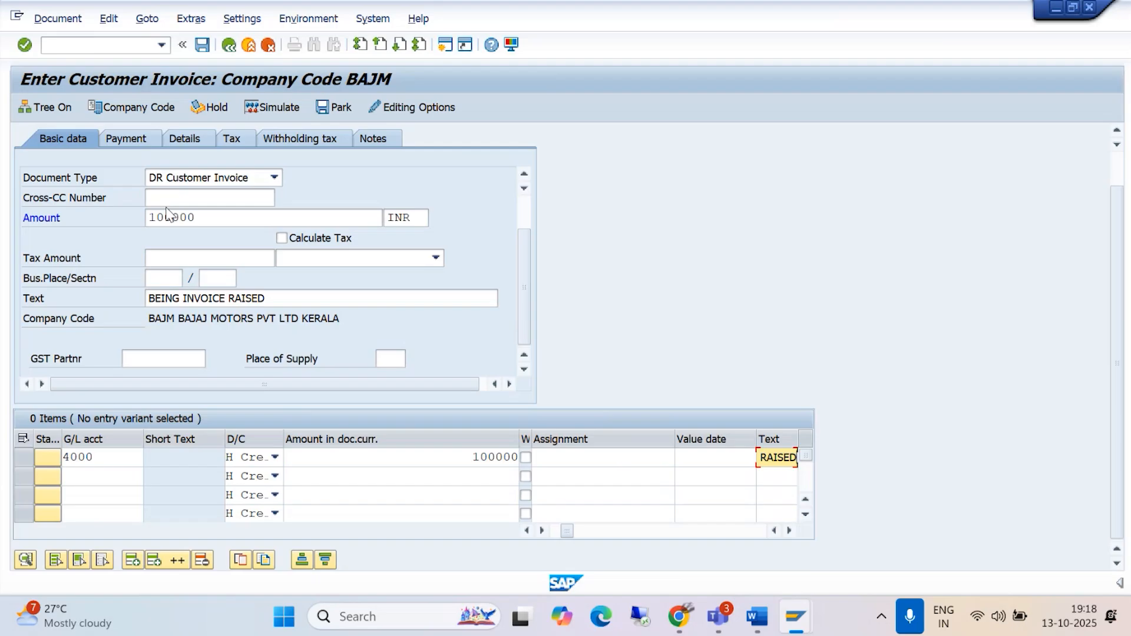
- Validate the invoice entries and simulate the document to view its accounting entry
key(Return)
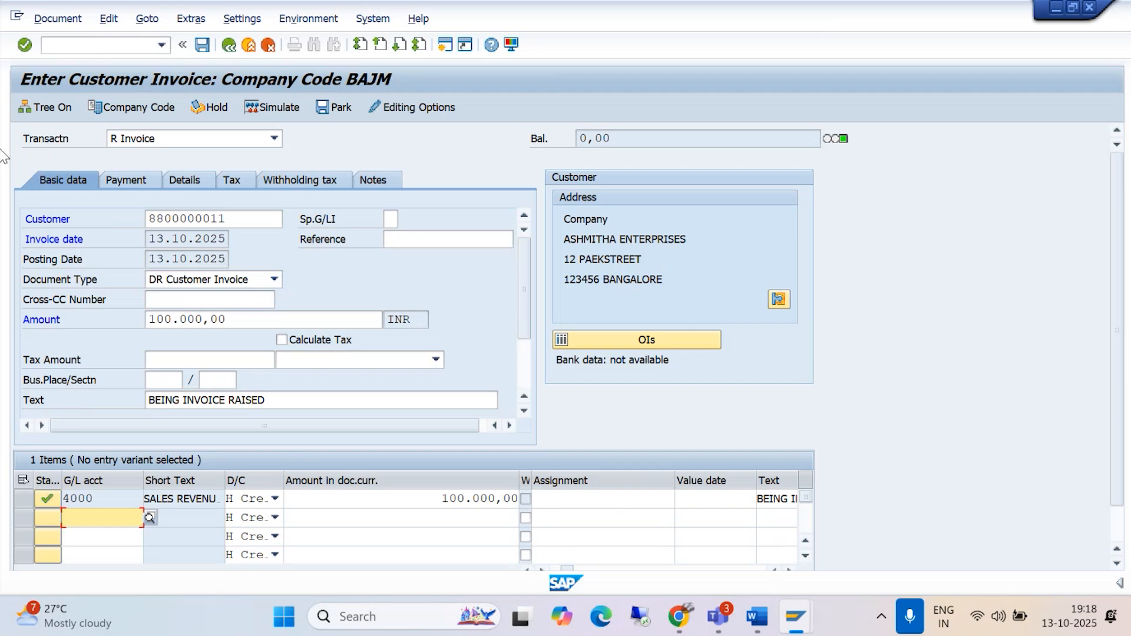
click(56, 19)
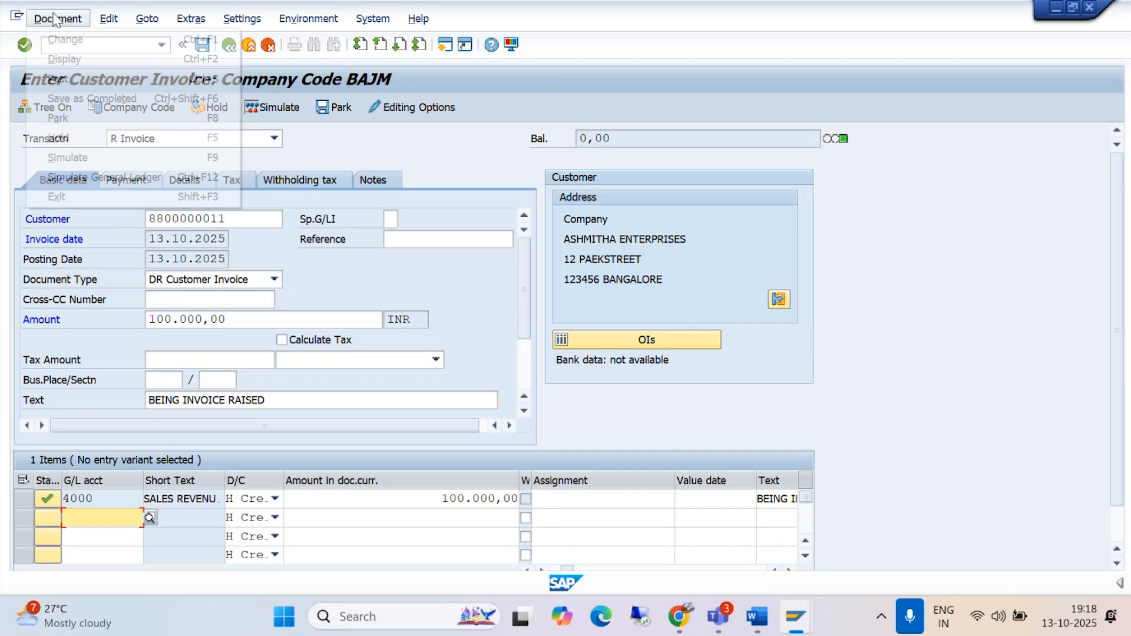
click(67, 157)
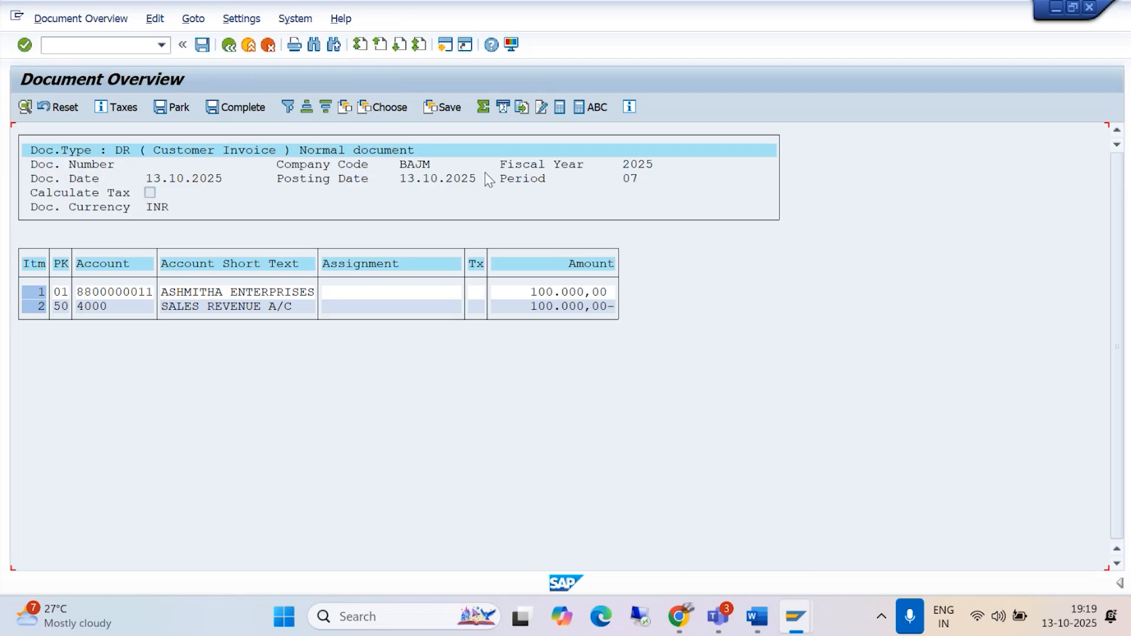
mouse_move(718, 616)
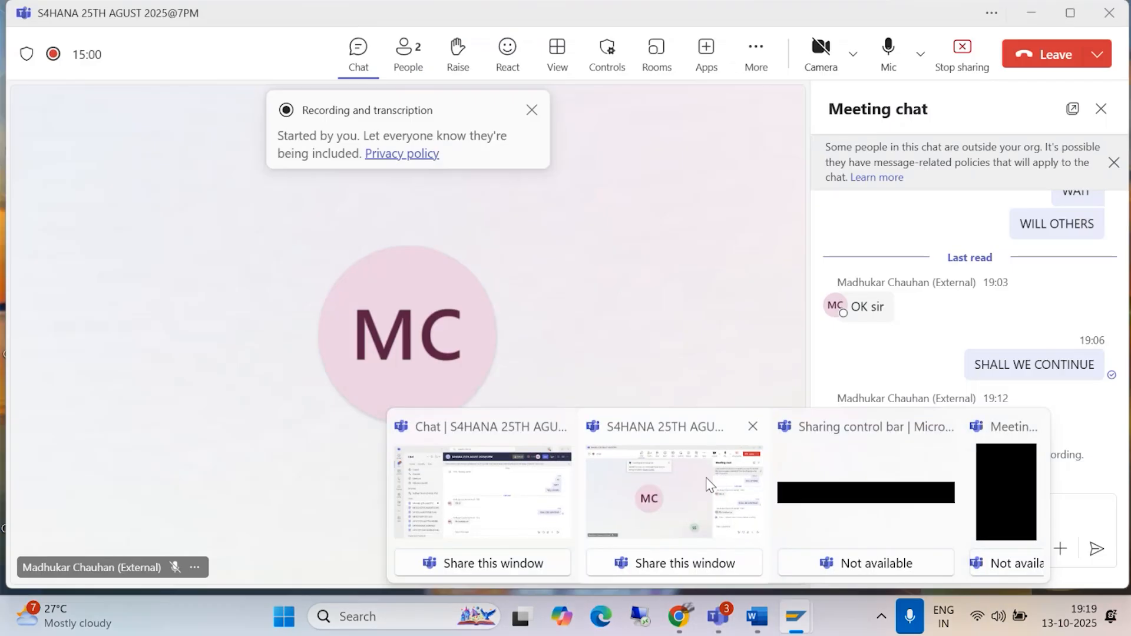
click(706, 484)
click(754, 87)
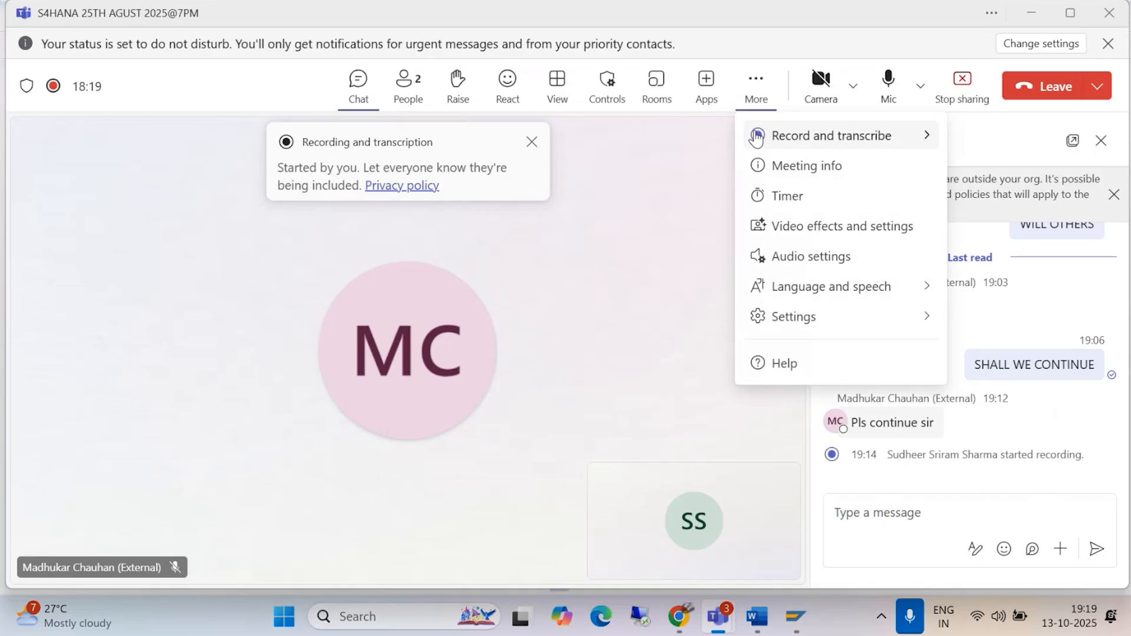
click(1031, 13)
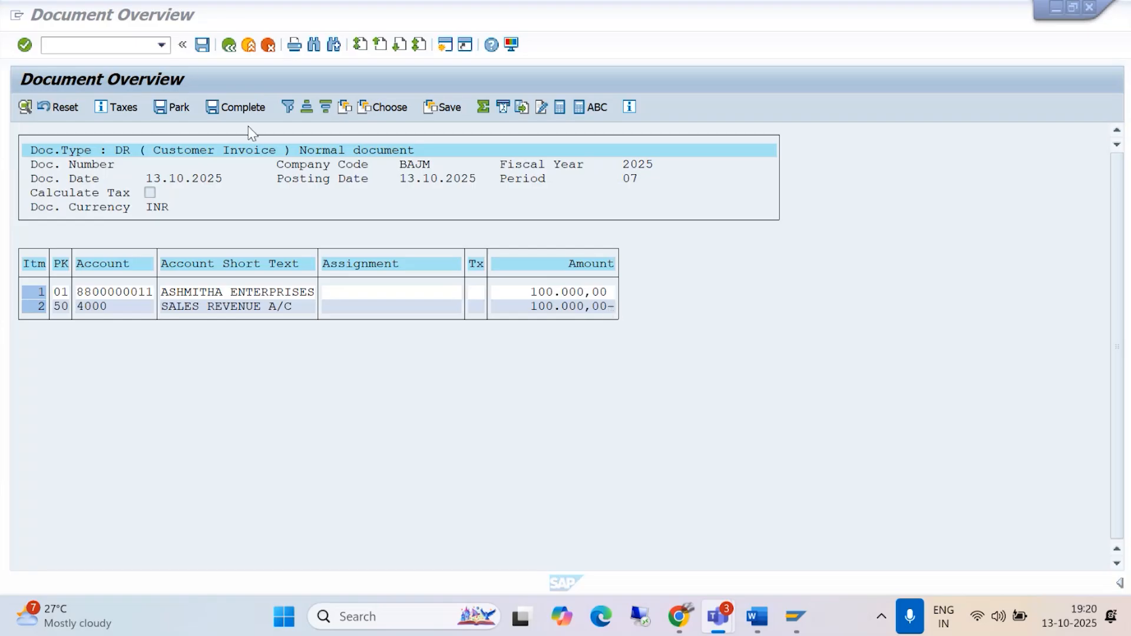
- Post the simulated customer invoice from the document overview
click(202, 45)
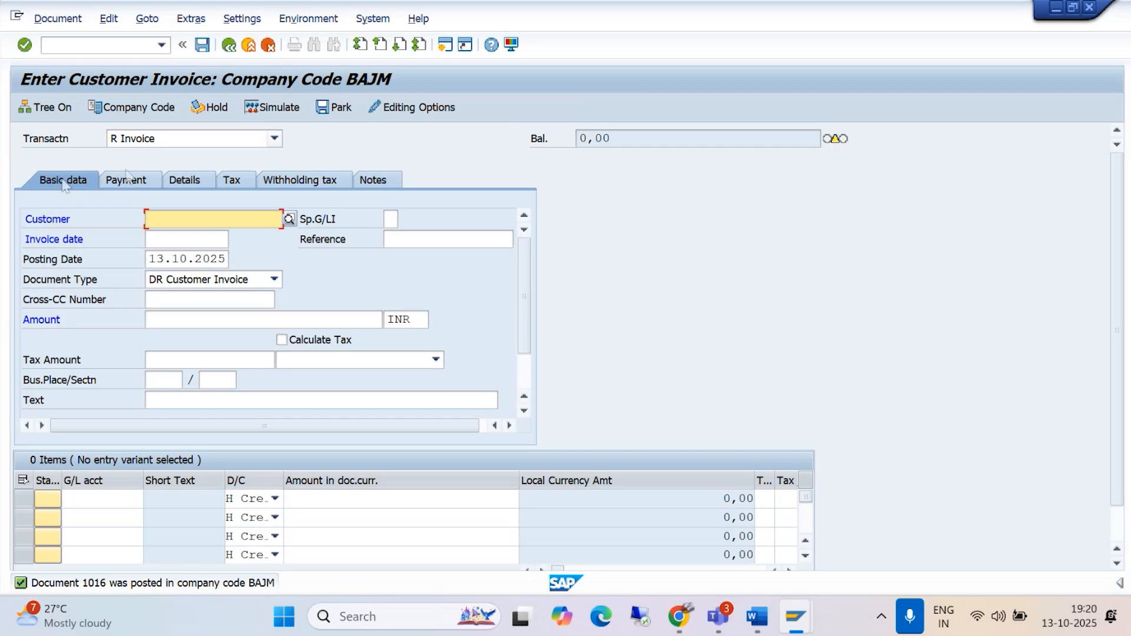
- Open the customer line item display with transaction /NFBL5N
click(97, 46)
text(/NFBL5N)
key(Return)
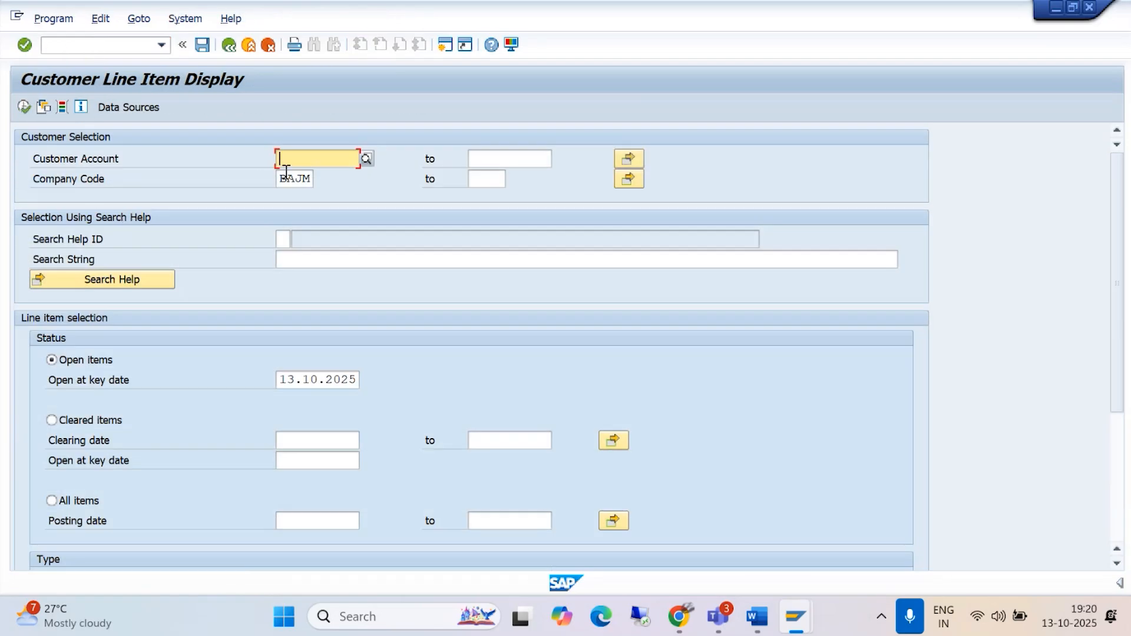
- Choose the customer account from the company code BAJM customer search and display its open items
click(366, 158)
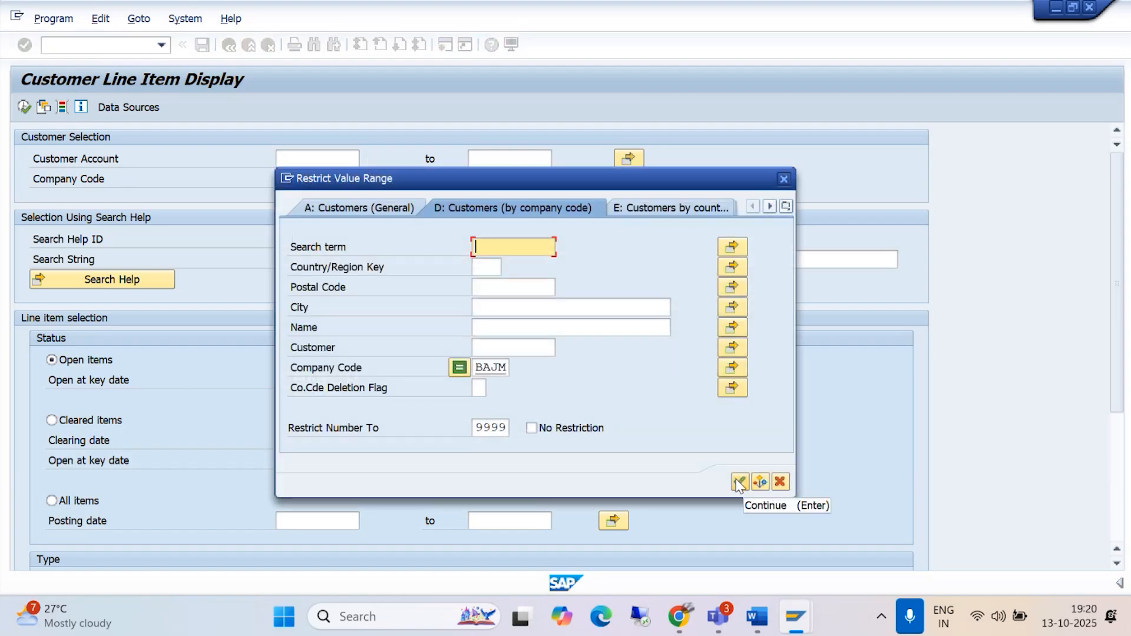
click(739, 482)
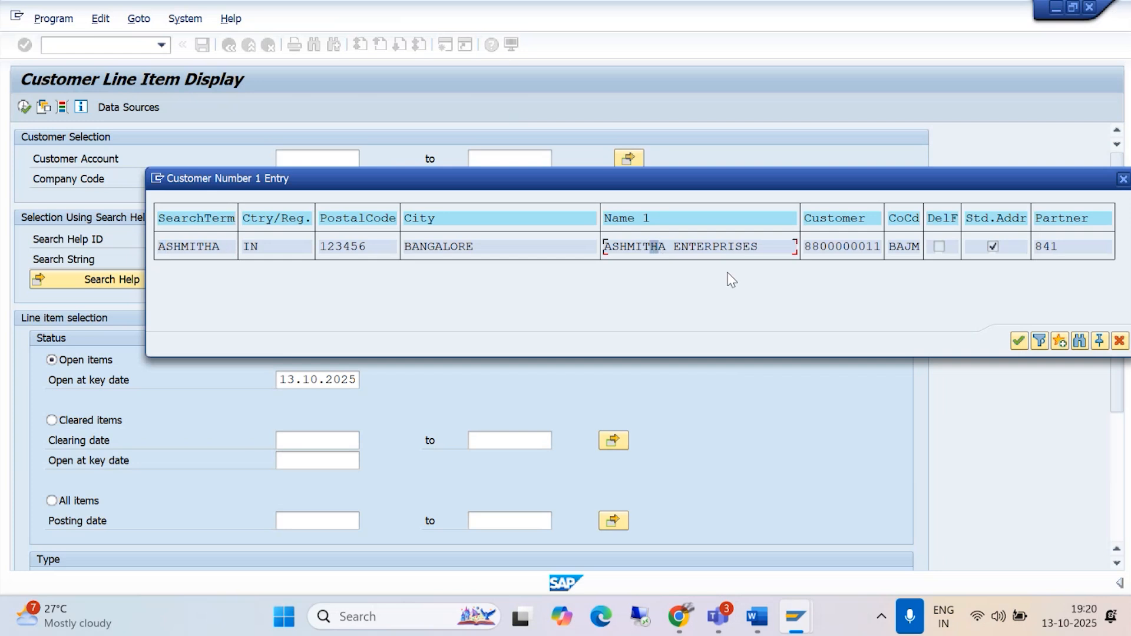
click(1019, 340)
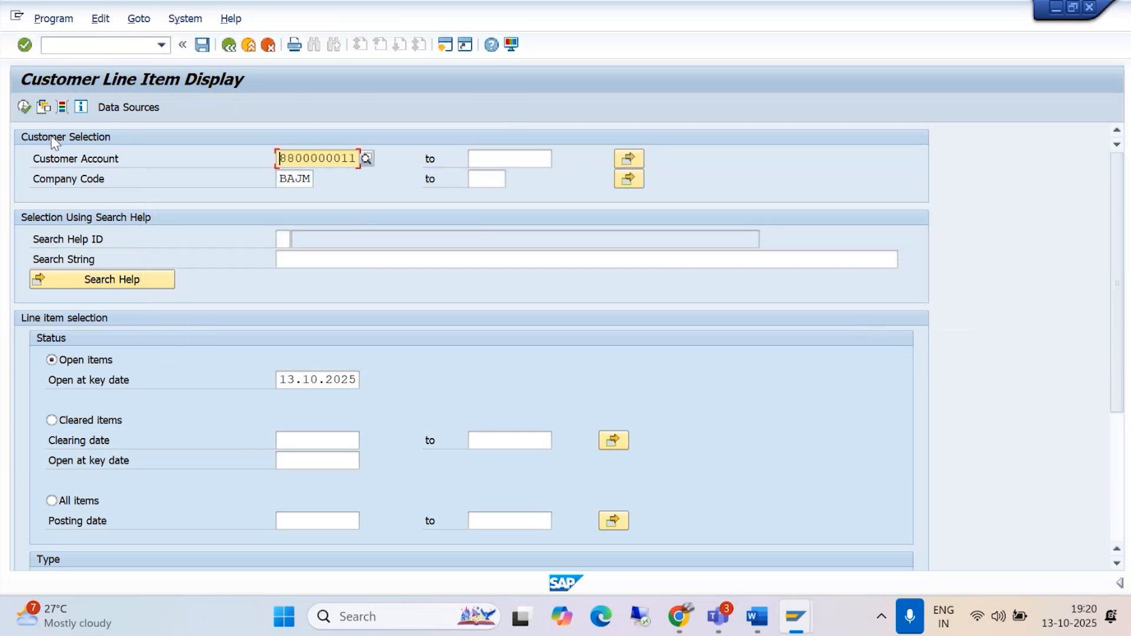
click(24, 107)
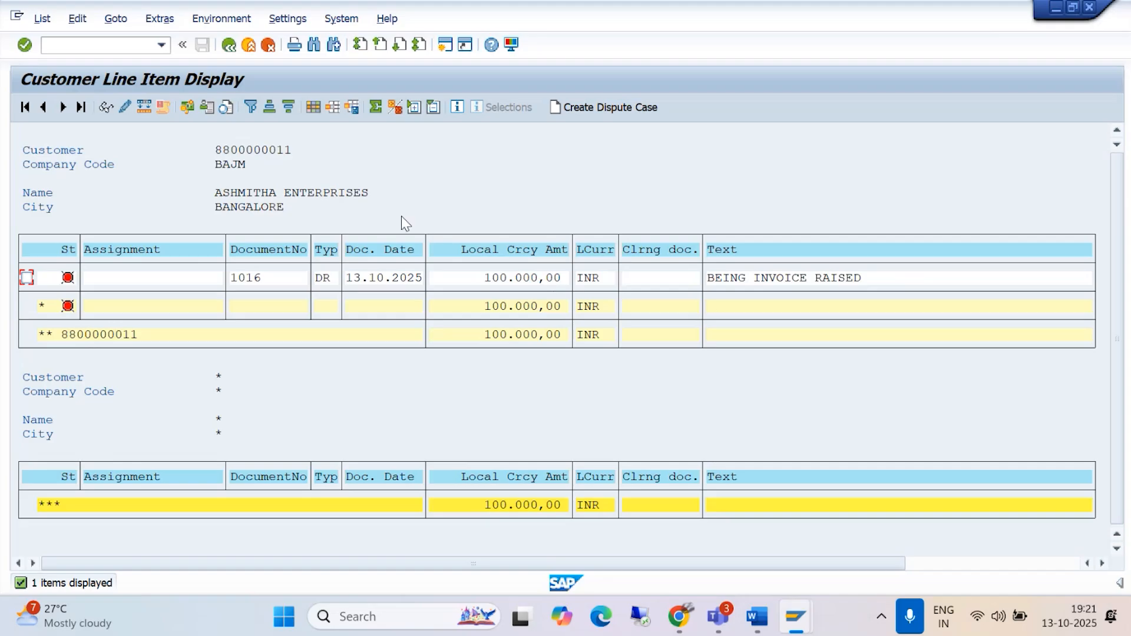
- Open the layout change settings for the line item list and reposition the dialog over the list
click(313, 108)
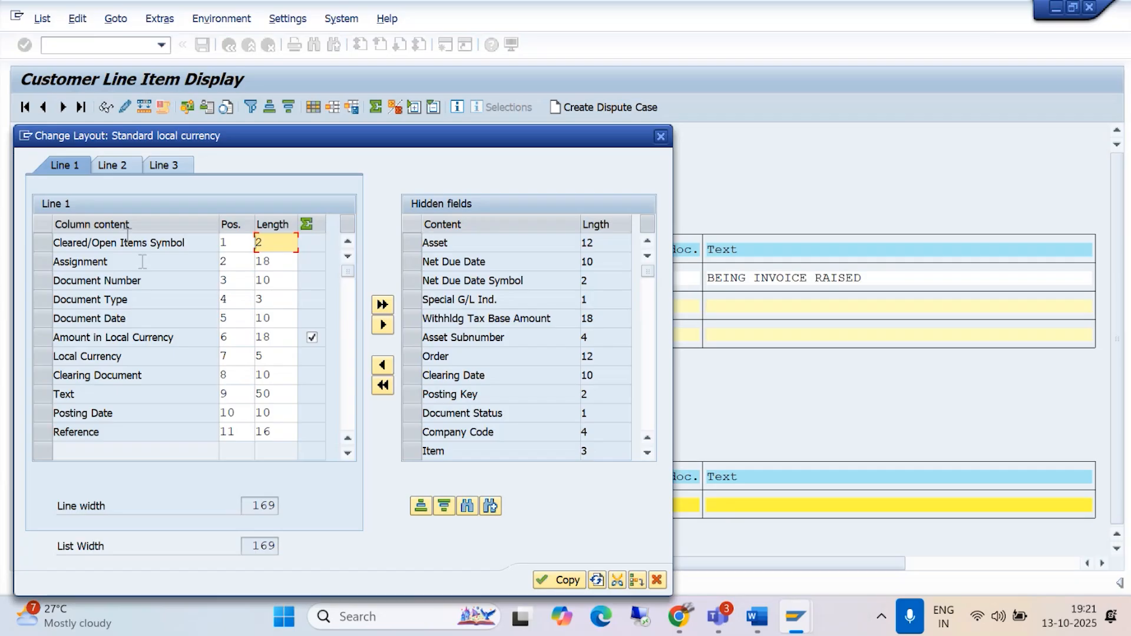
drag(451, 140, 523, 372)
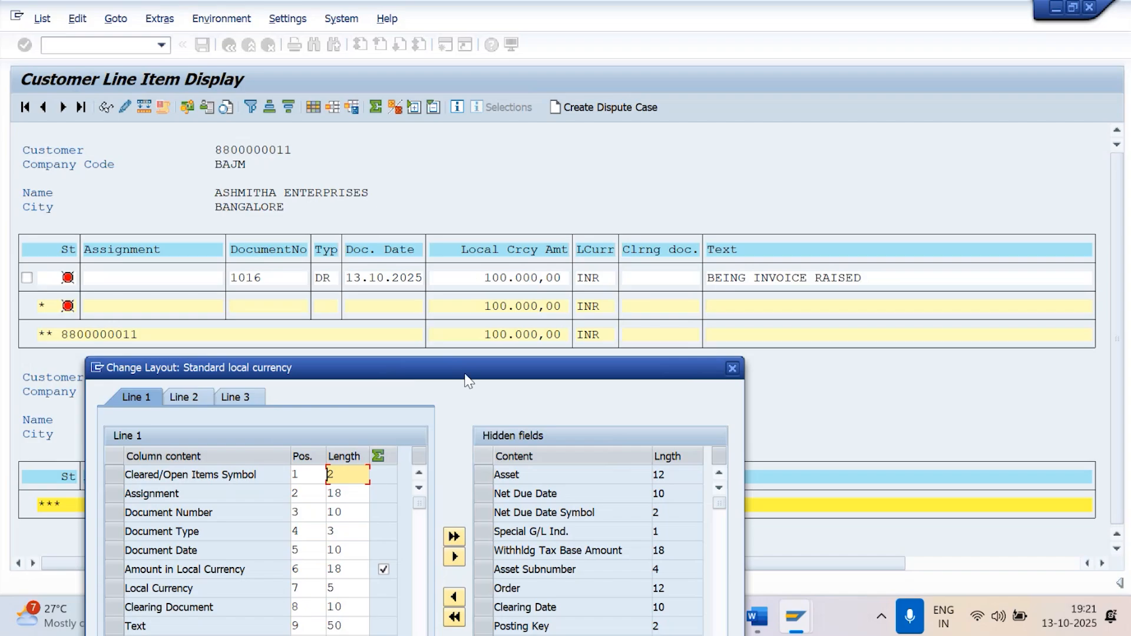
drag(467, 370, 499, 195)
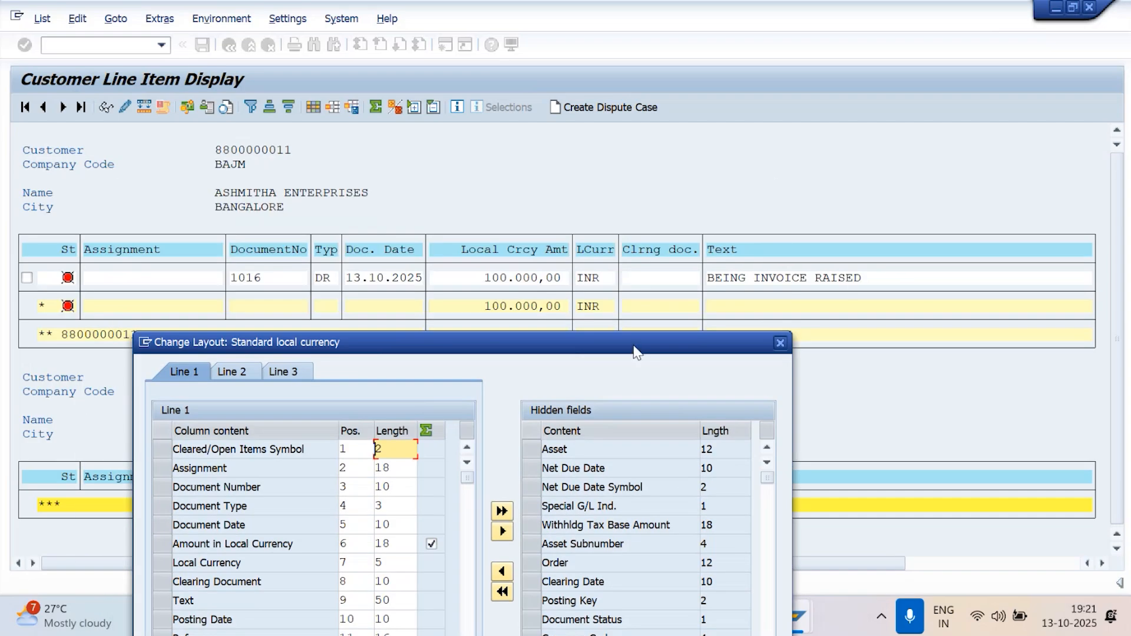
drag(637, 352, 633, 176)
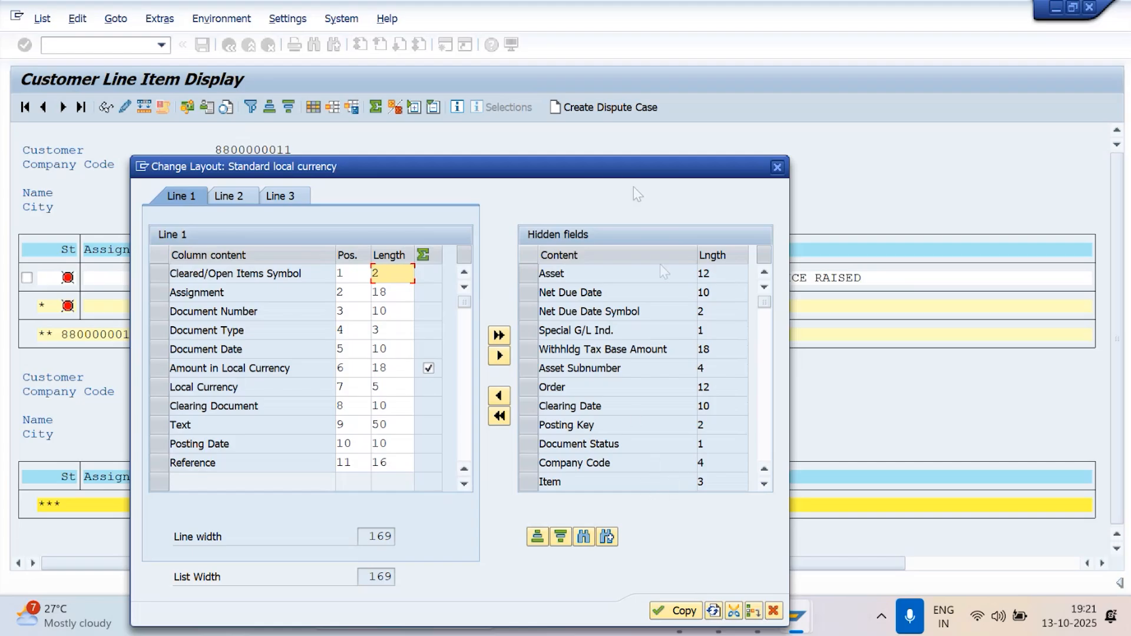
drag(630, 175, 694, 206)
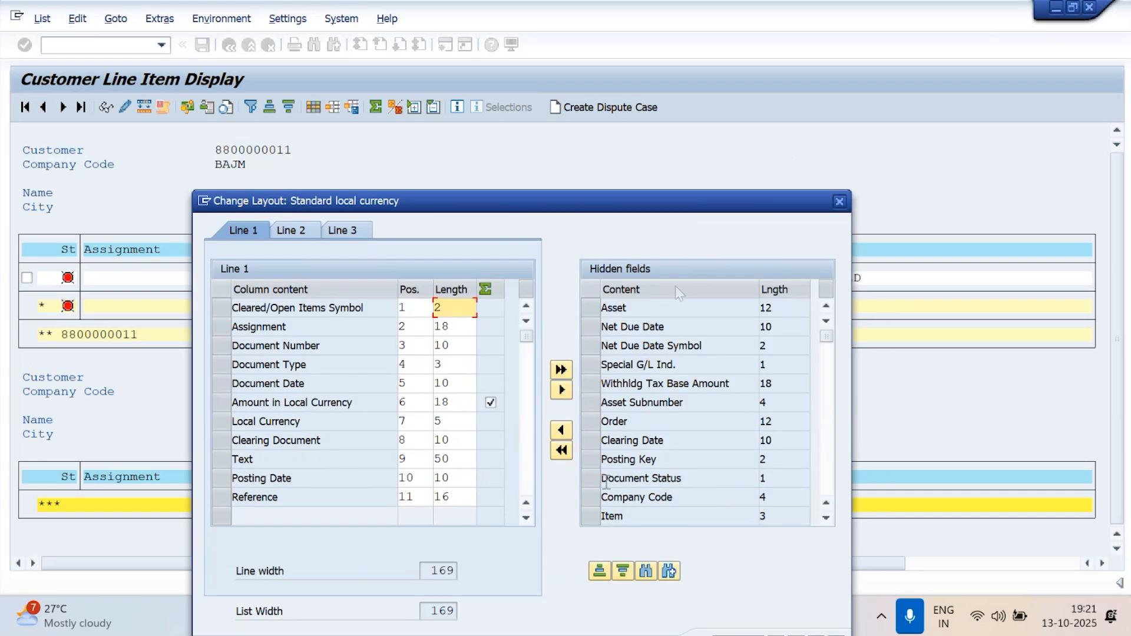
- Look through the hidden fields available for the line item layout
click(826, 519)
click(825, 519)
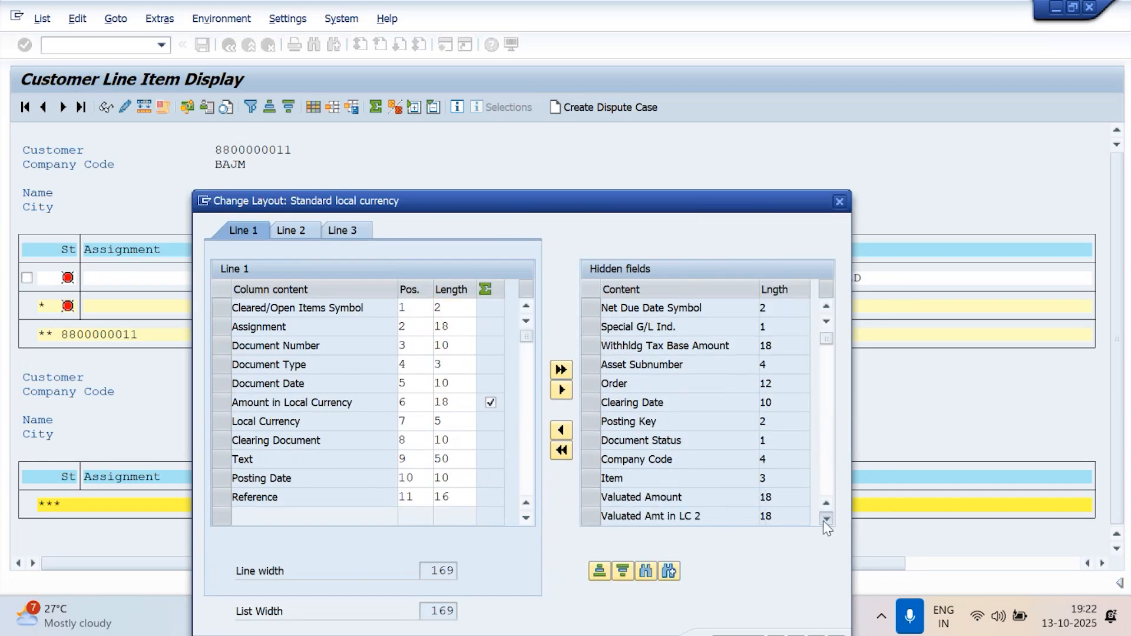
click(826, 519)
click(826, 519)
click(826, 518)
click(825, 518)
click(826, 519)
click(826, 519)
click(826, 518)
click(826, 518)
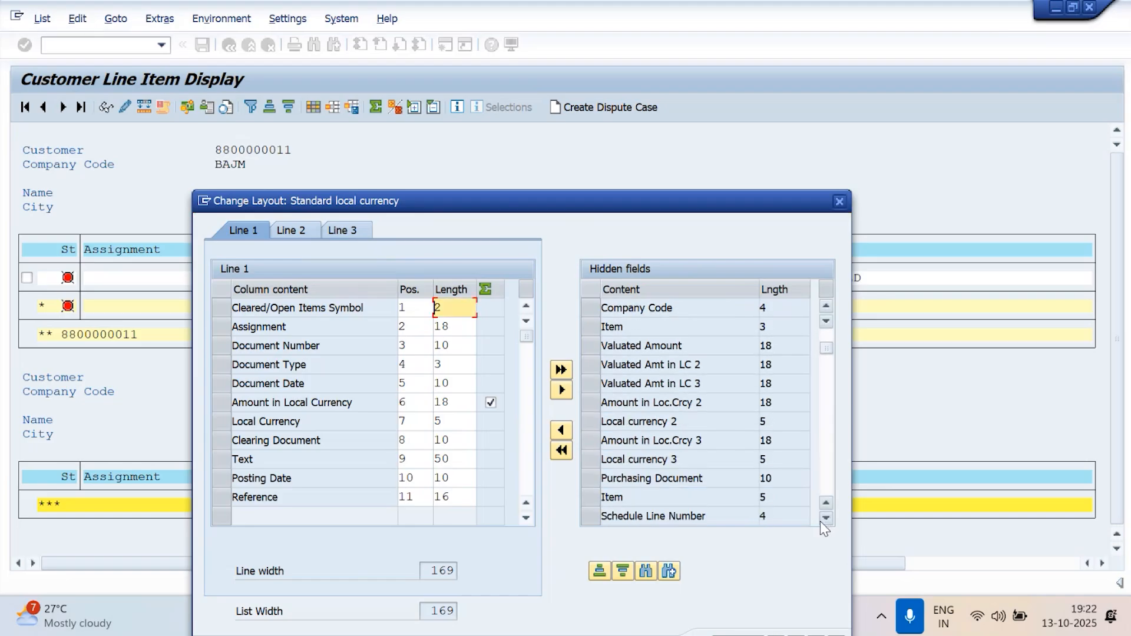
drag(826, 349, 812, 319)
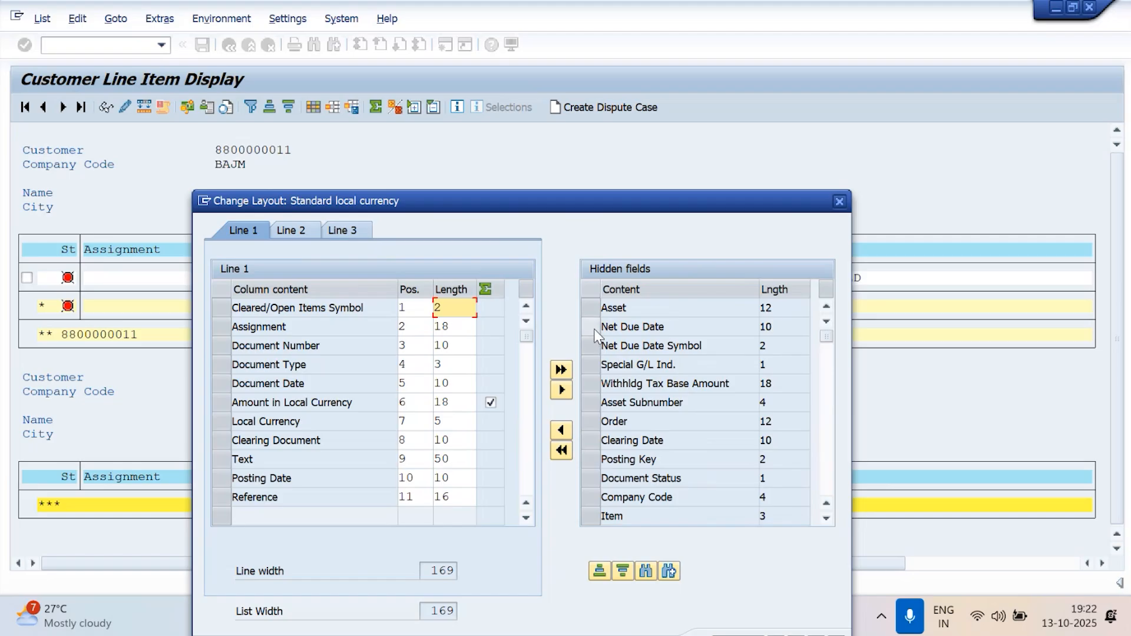
- Add the Net Due Date field to the layout ahead of Reference, and move Reference to the hidden fields
click(594, 329)
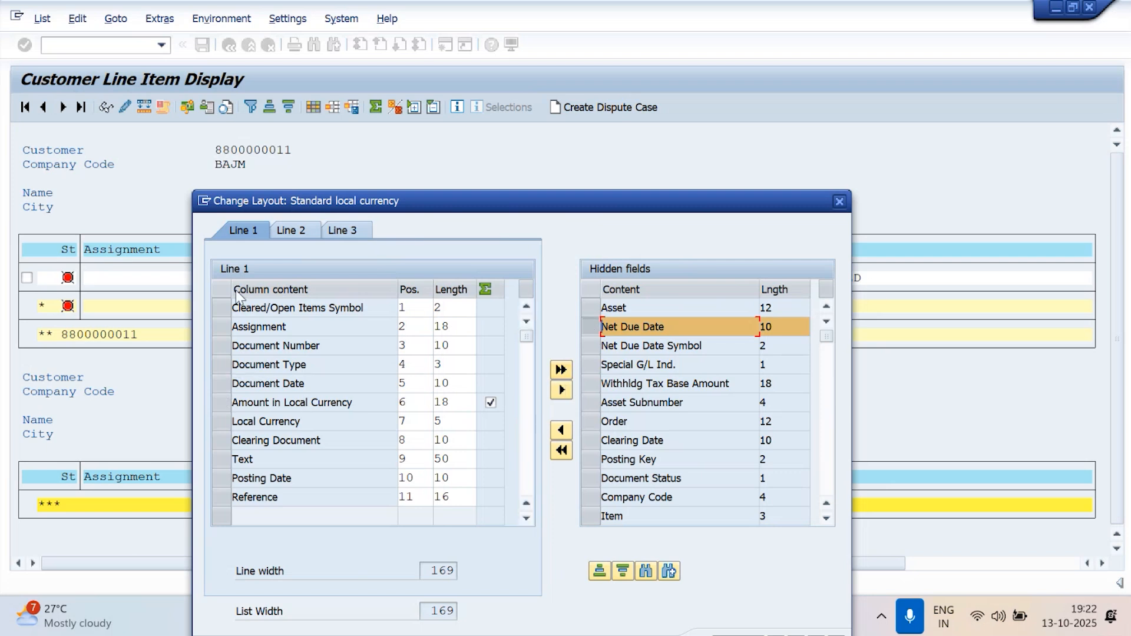
click(222, 496)
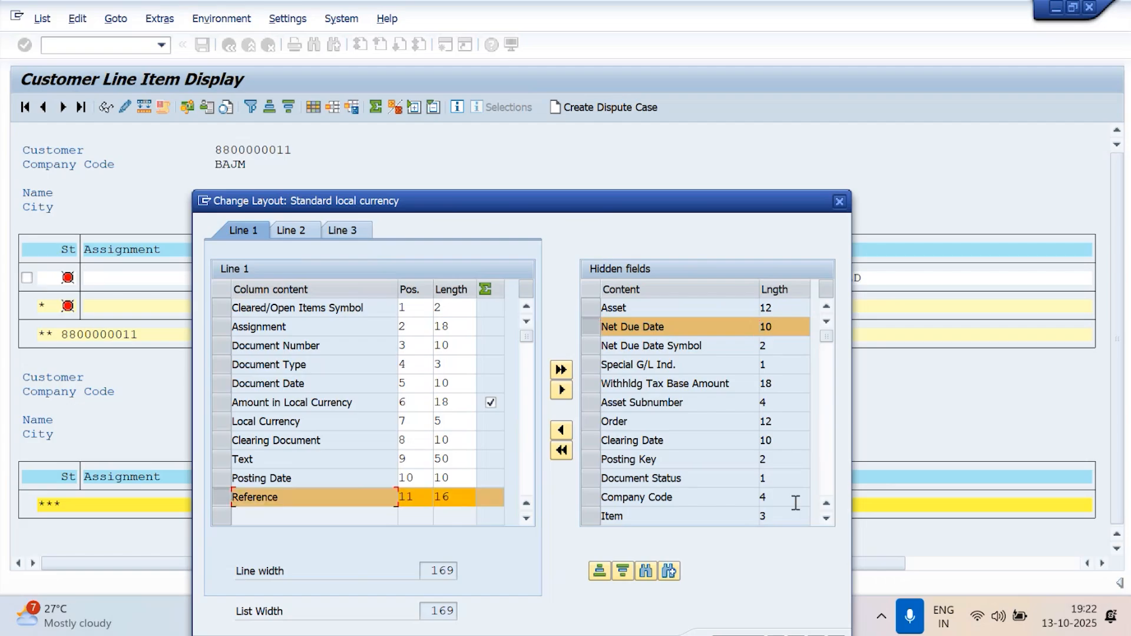
click(562, 432)
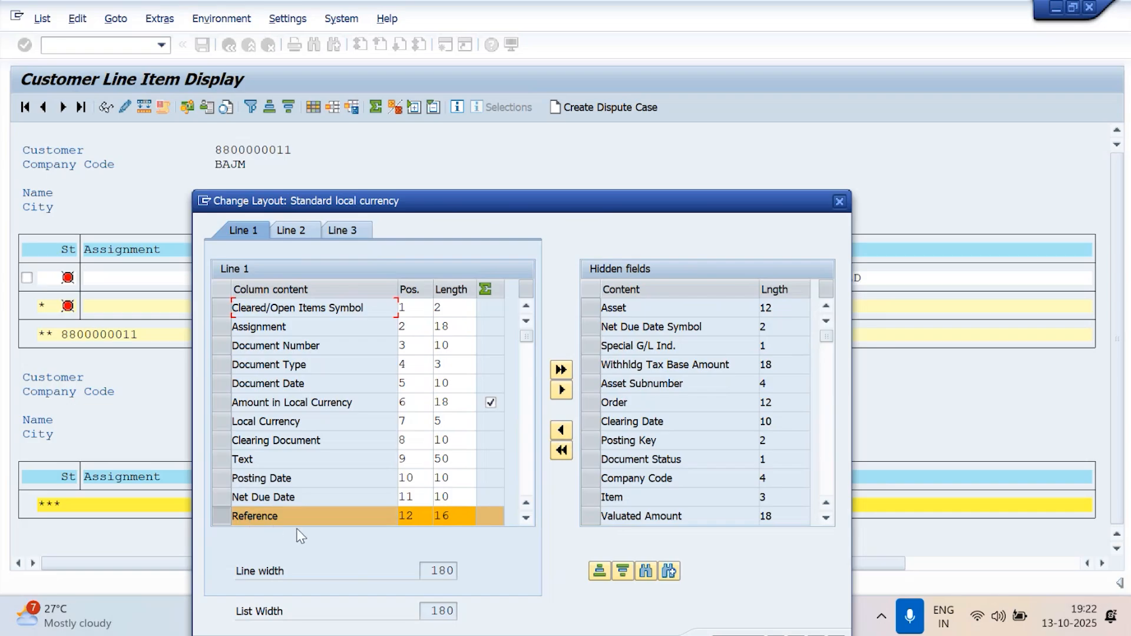
click(563, 392)
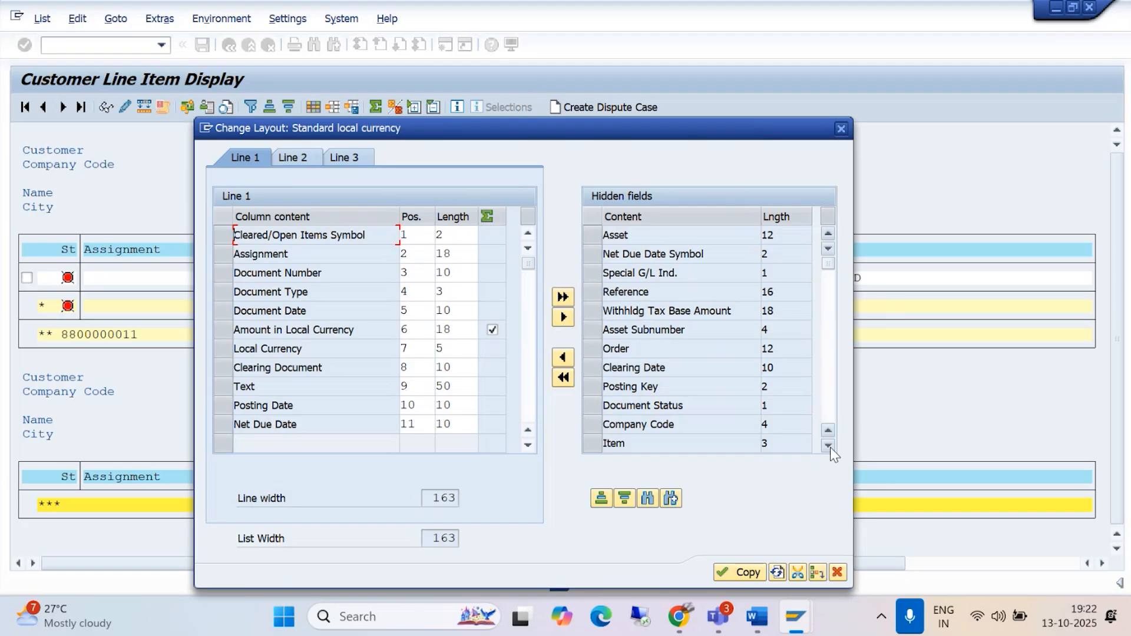
- Insert the Posting Key field before Local Currency in the layout and apply the changed layout to the list
drag(657, 137, 676, 107)
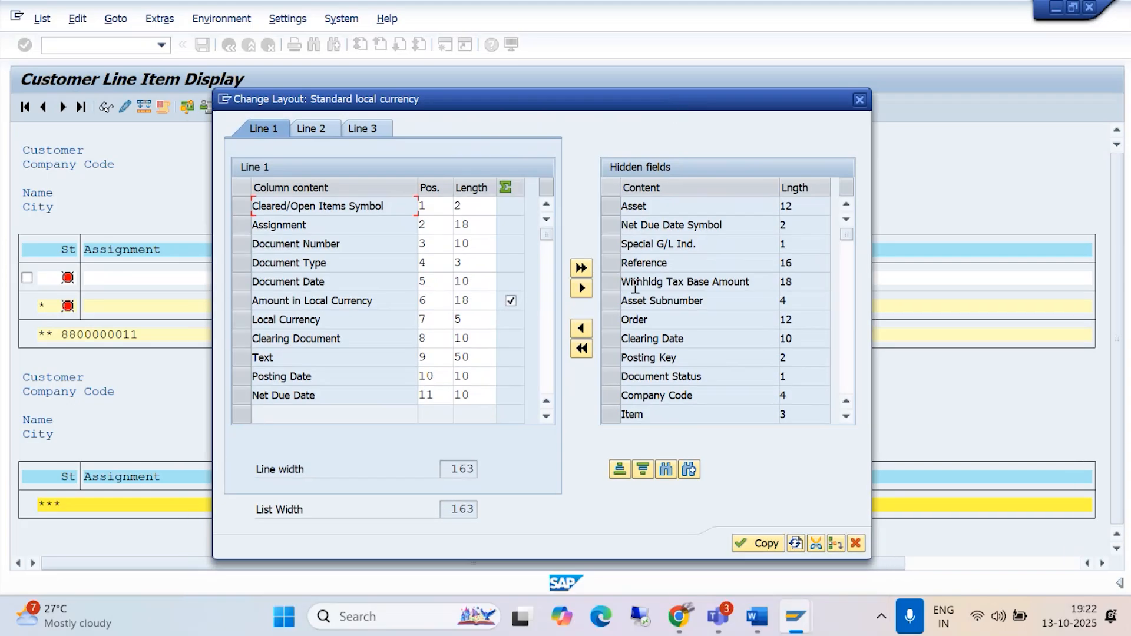
click(612, 360)
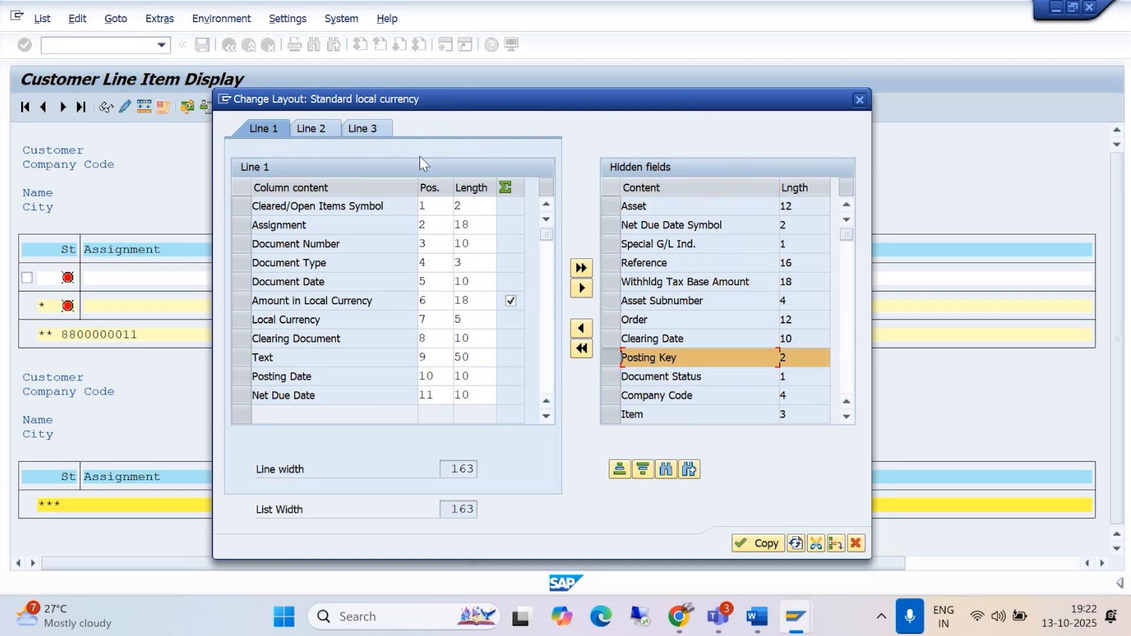
drag(440, 102, 380, 183)
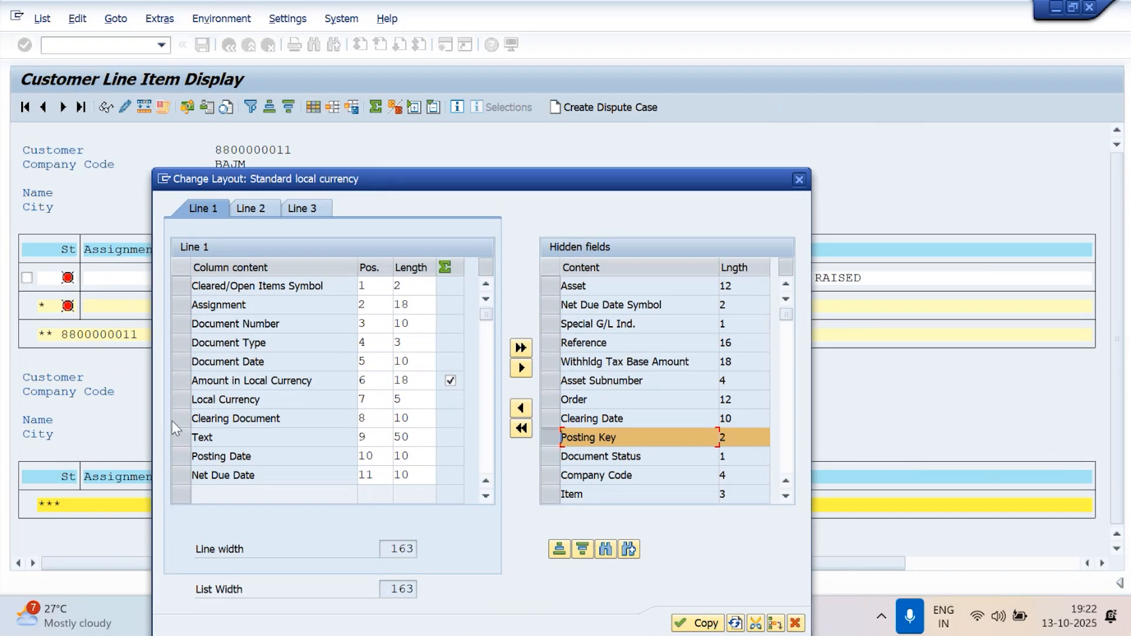
click(179, 399)
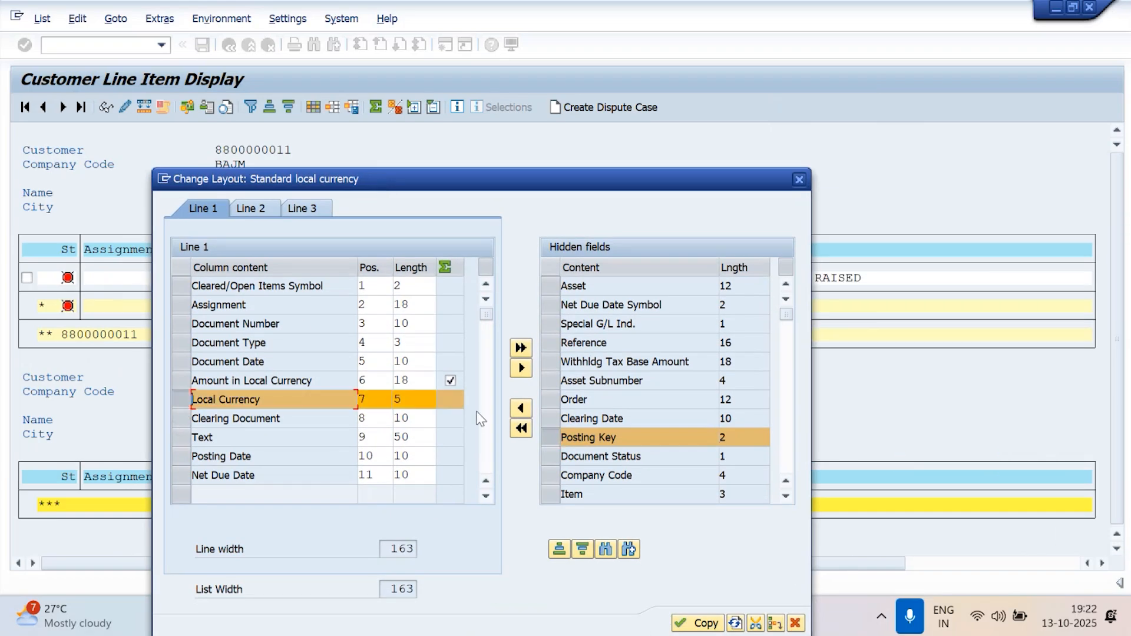
click(521, 409)
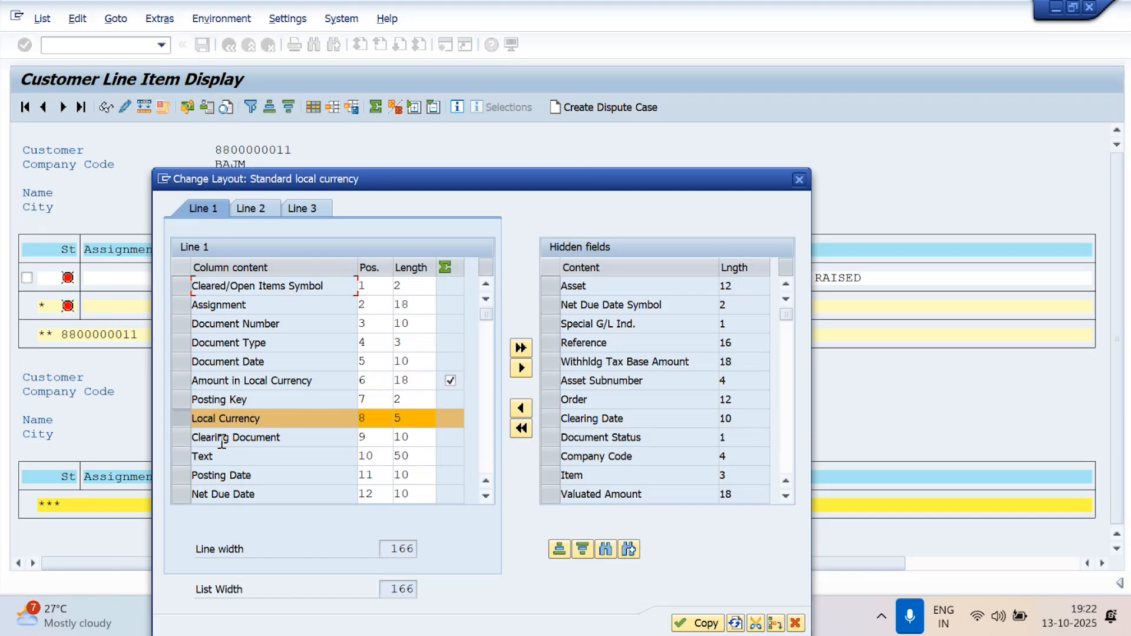
drag(558, 186, 565, 64)
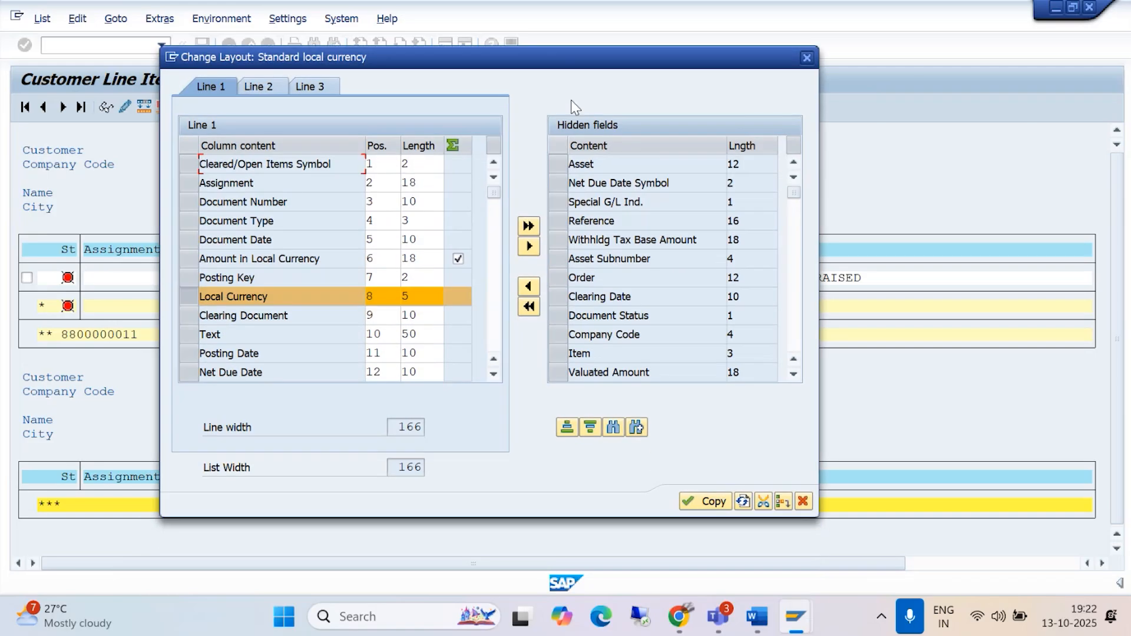
click(706, 502)
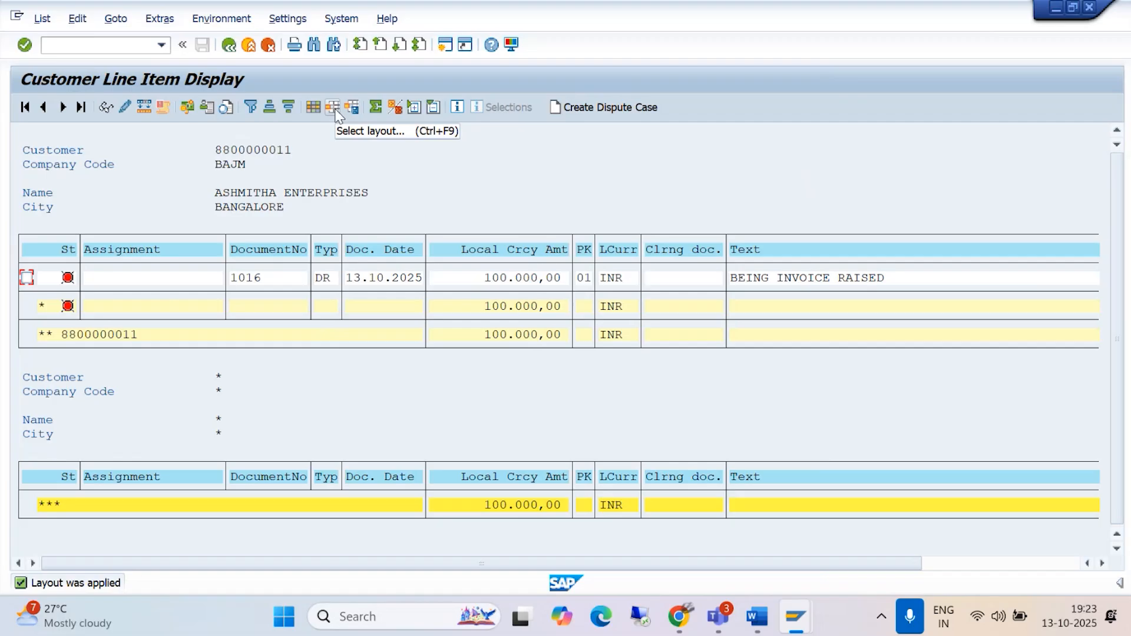
- Save the line item layout as /CUSTOMERLC1, overwriting the existing layout of that name
click(354, 113)
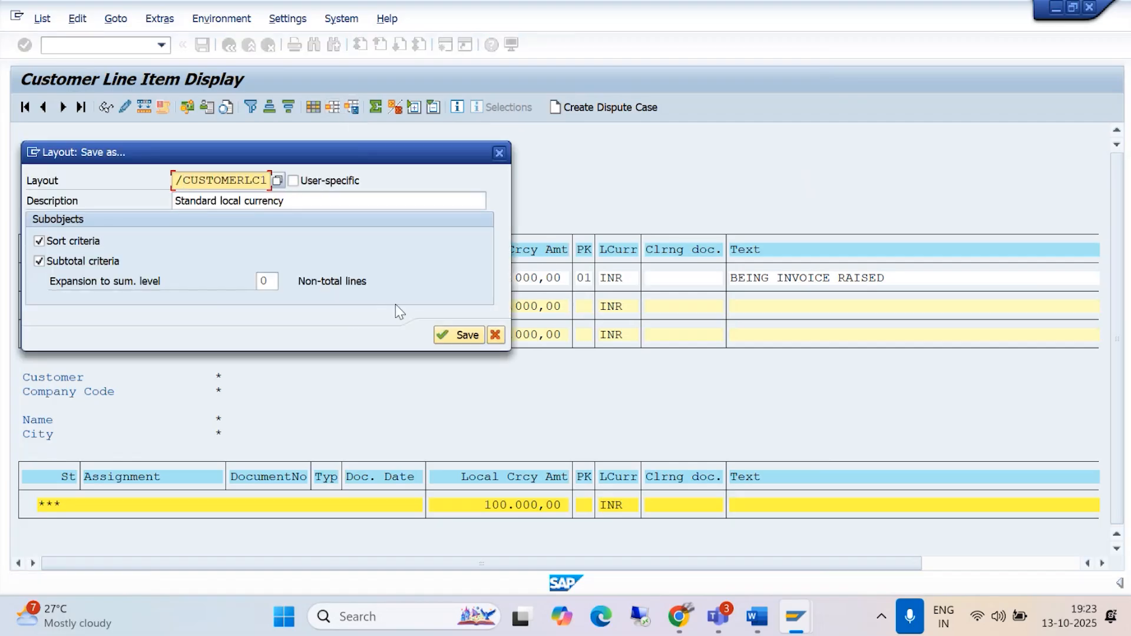
click(448, 335)
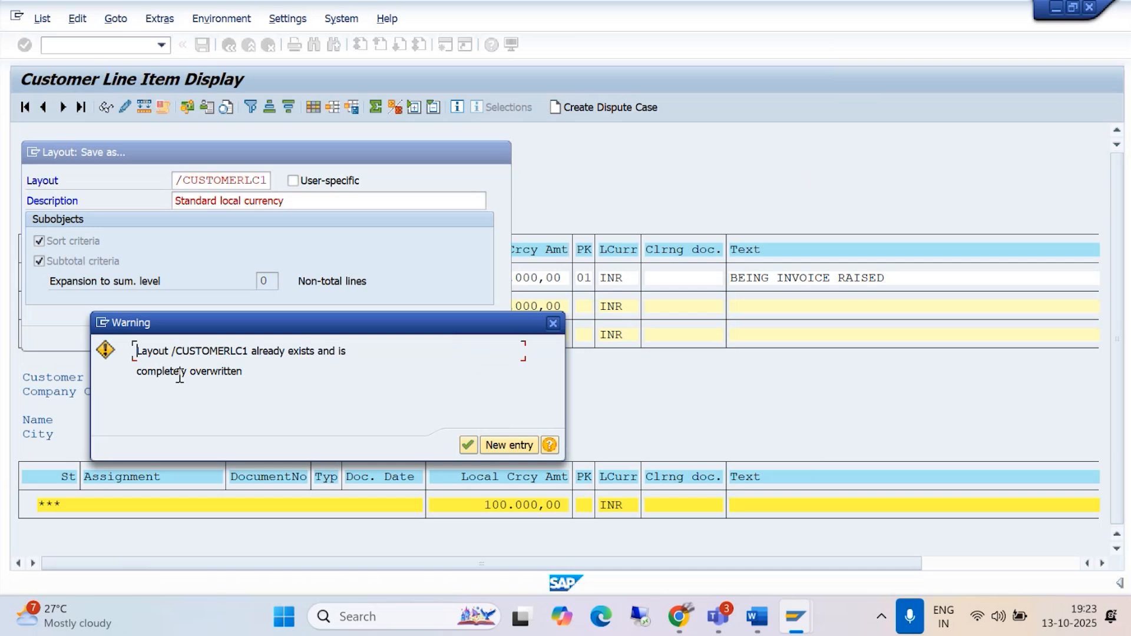
click(468, 445)
- Save the line item layout again under a shortened version of the name /CUSTOMERLC1
click(352, 108)
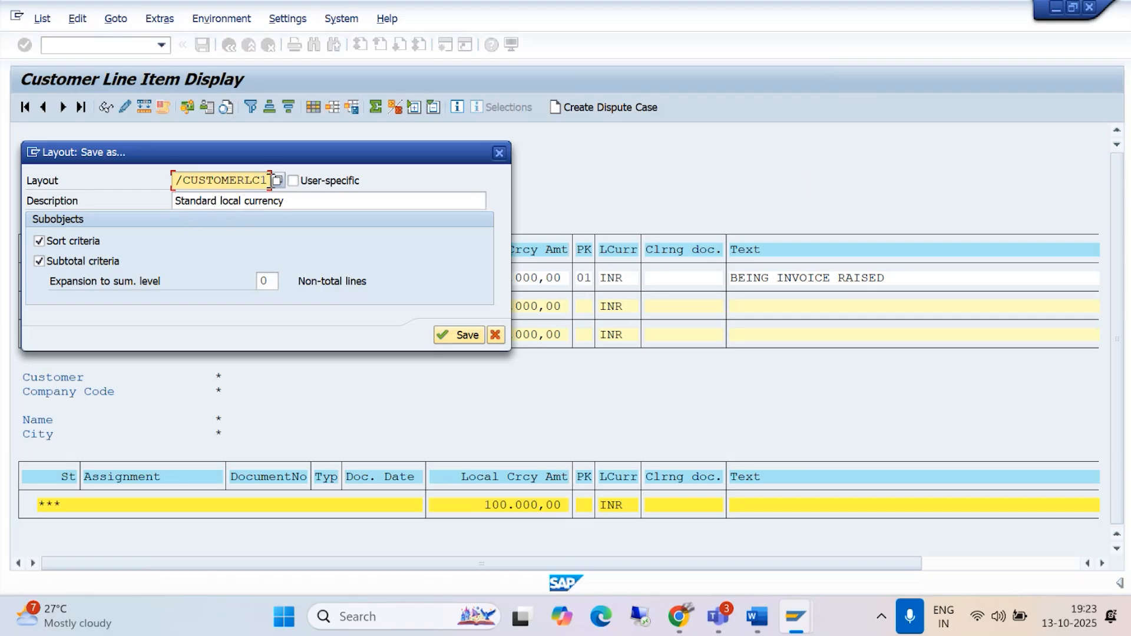
key(BackSpace)
key(BackSpace)
key(BackSpace)
key(BackSpace)
key(BackSpace)
click(465, 336)
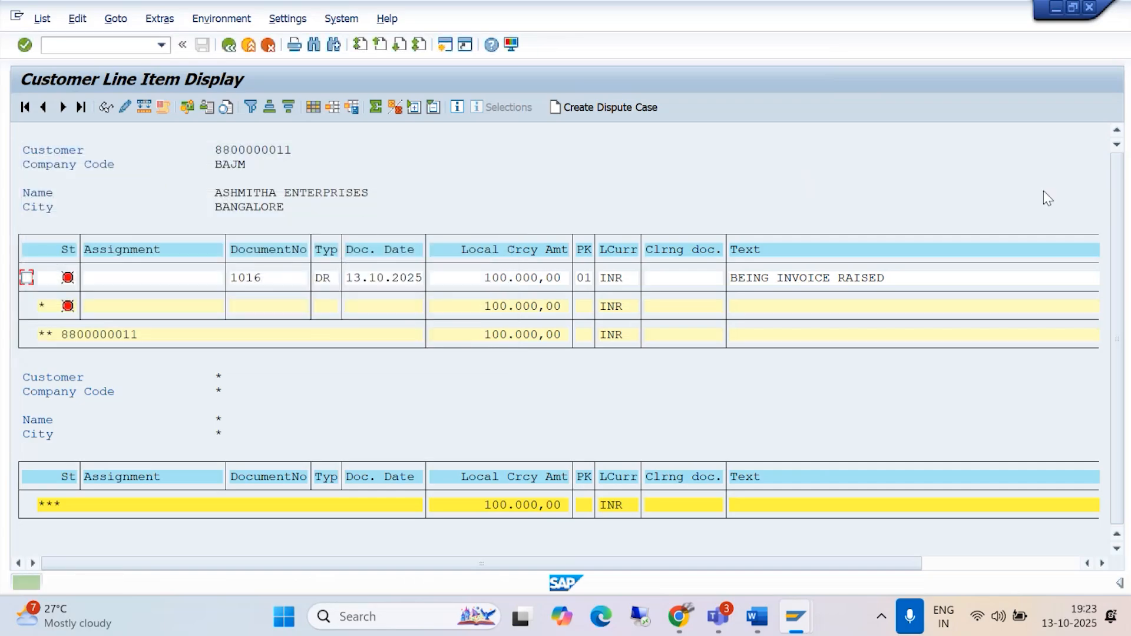
- Refresh the line item list, run the customer's open items again, and check the columns through Net Due Date
click(48, 18)
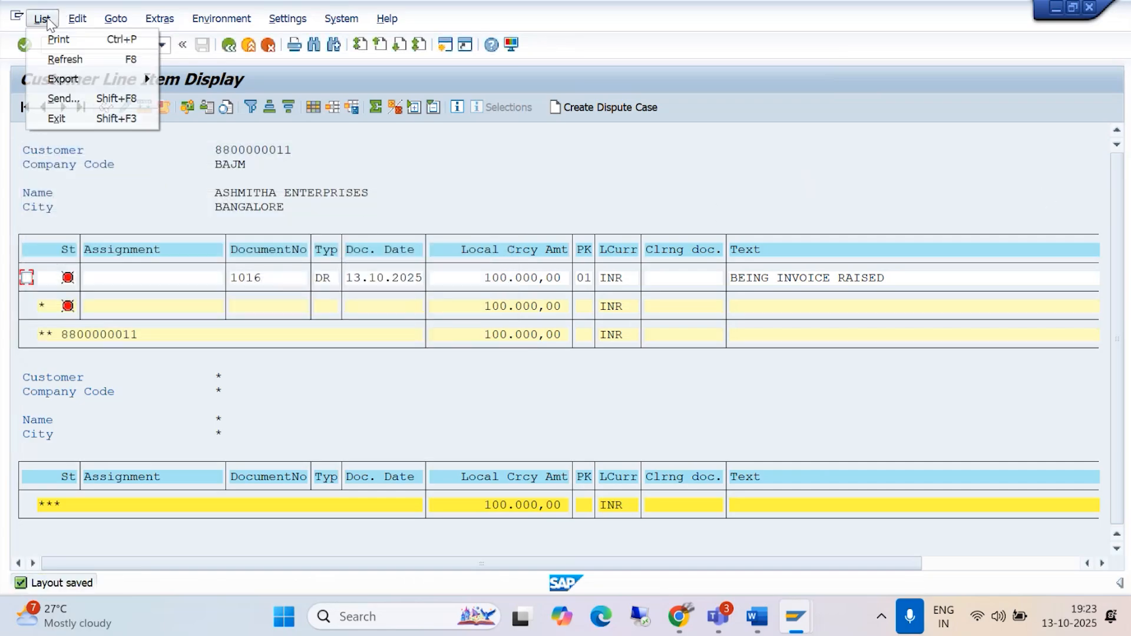
click(63, 55)
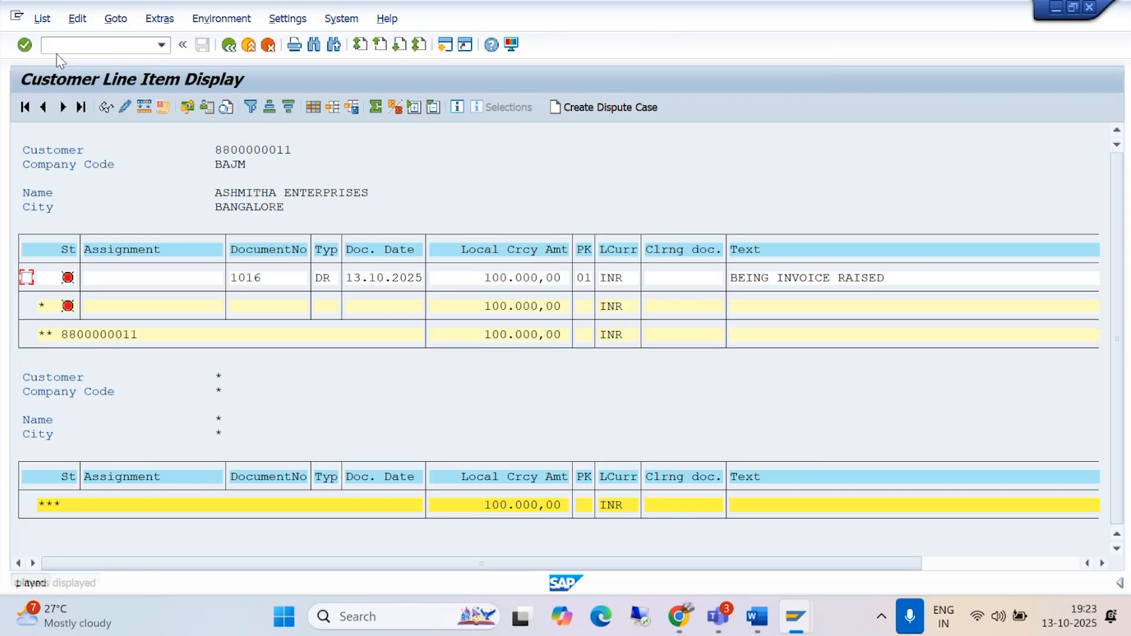
click(229, 45)
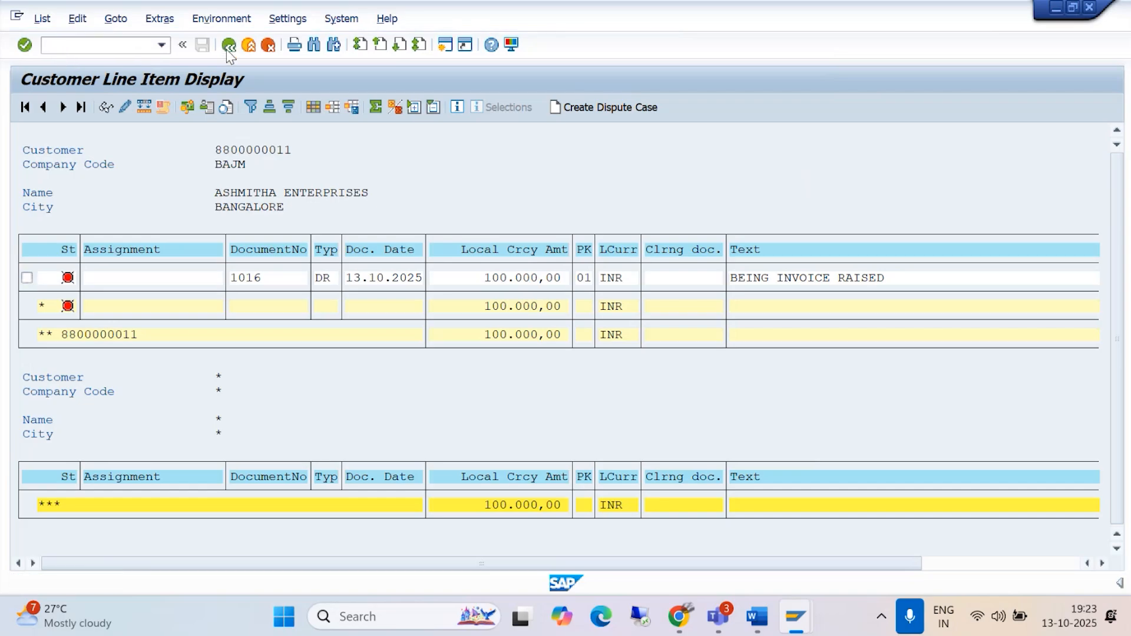
click(24, 107)
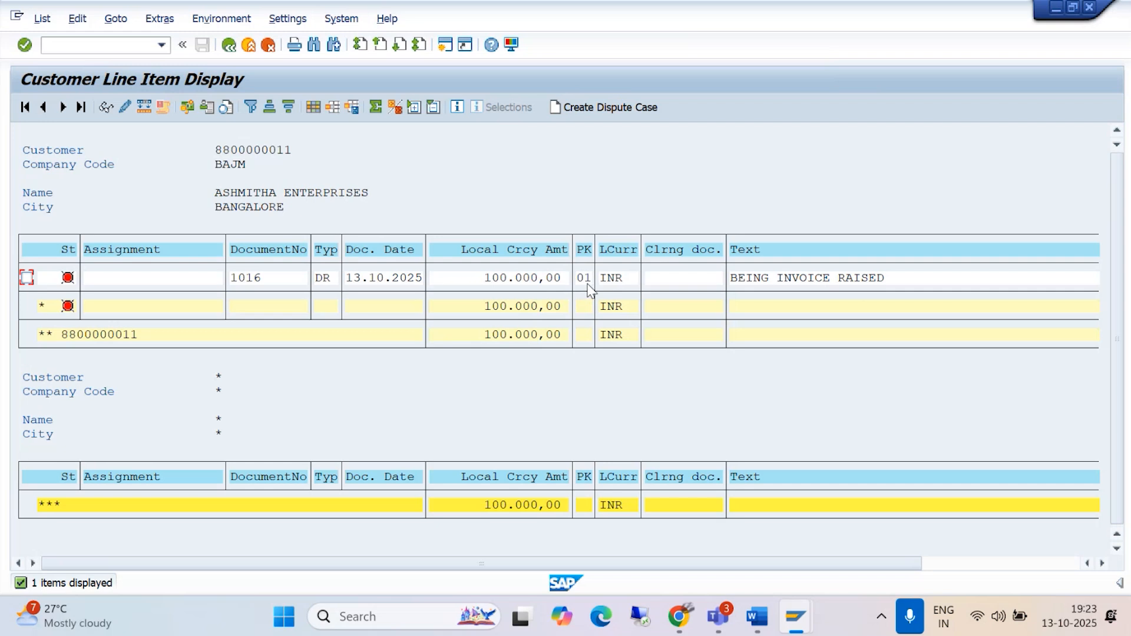
drag(719, 564, 986, 529)
drag(872, 566, 1081, 557)
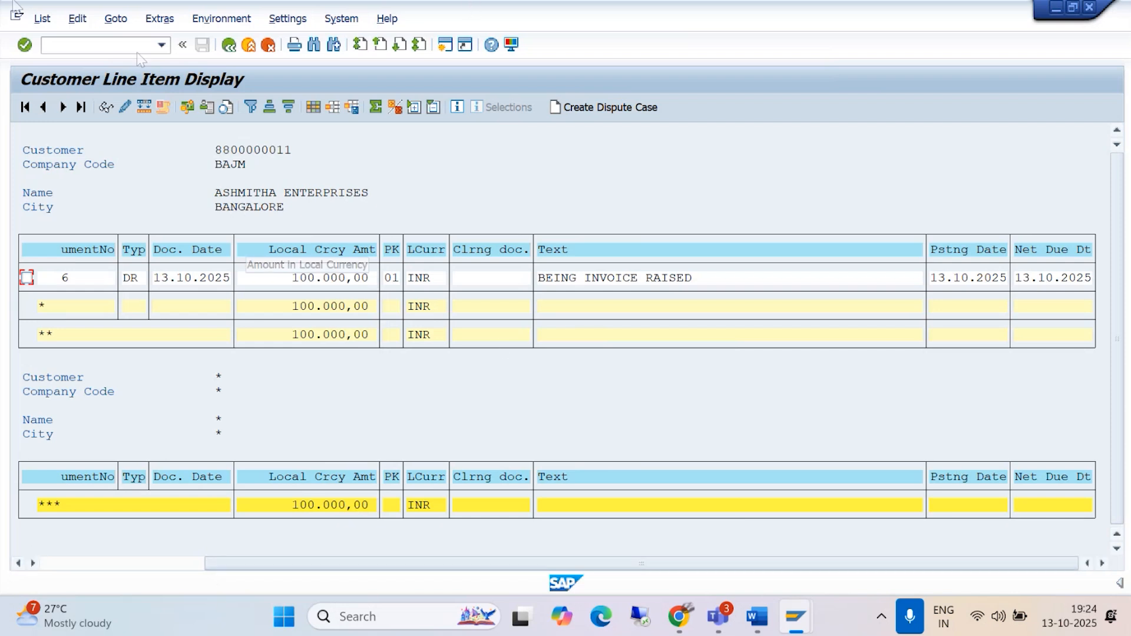
- Return from the line item list to its selection screen and open a new SAP session
click(230, 45)
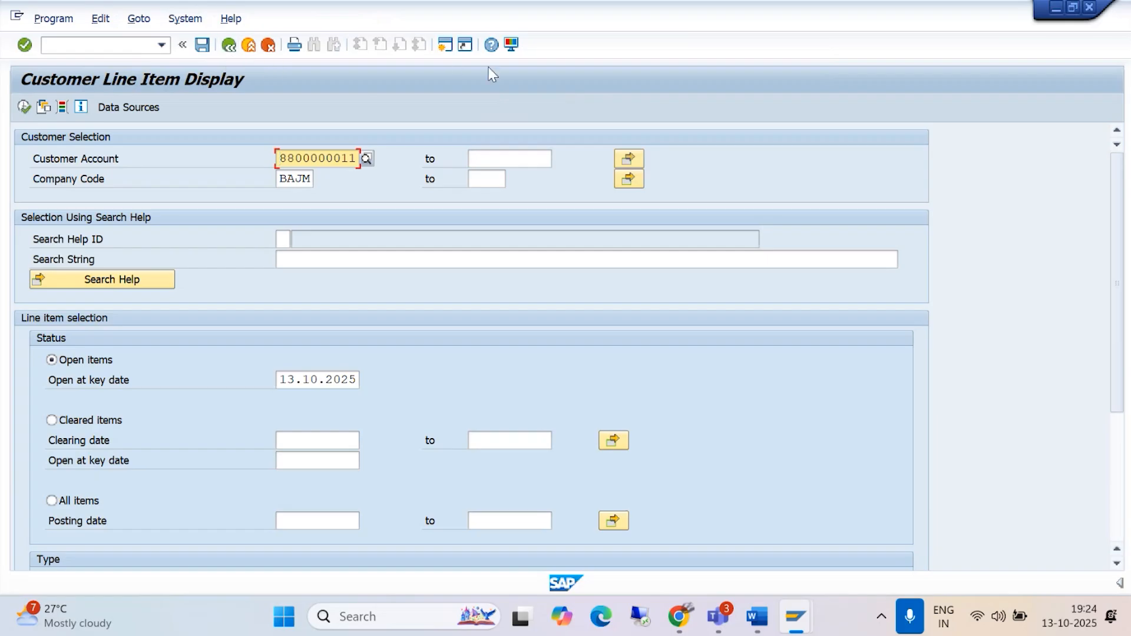
click(445, 45)
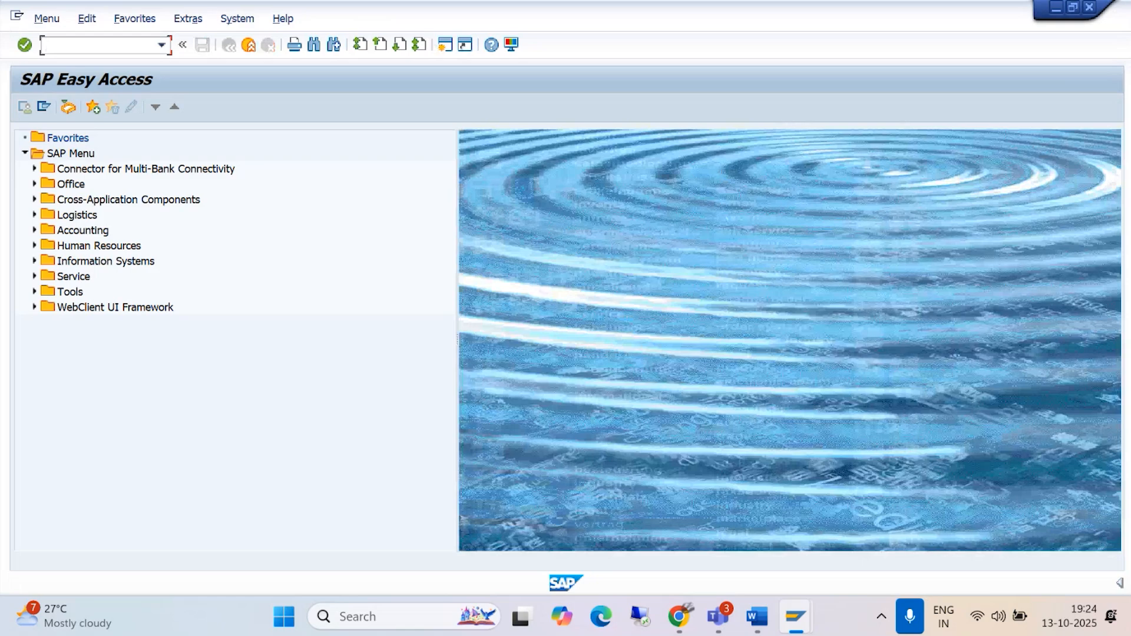
- Start Post Incoming Payments (F-28) and set the document date to 13.10.2025
text(/NF-28)
key(Return)
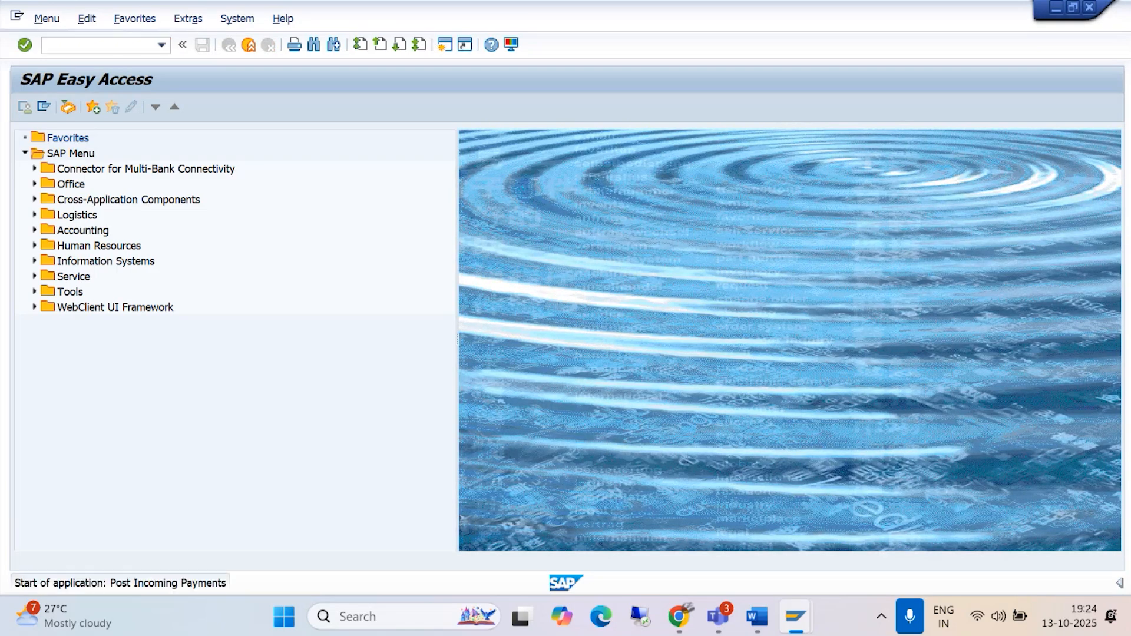
text(13.10.2025)
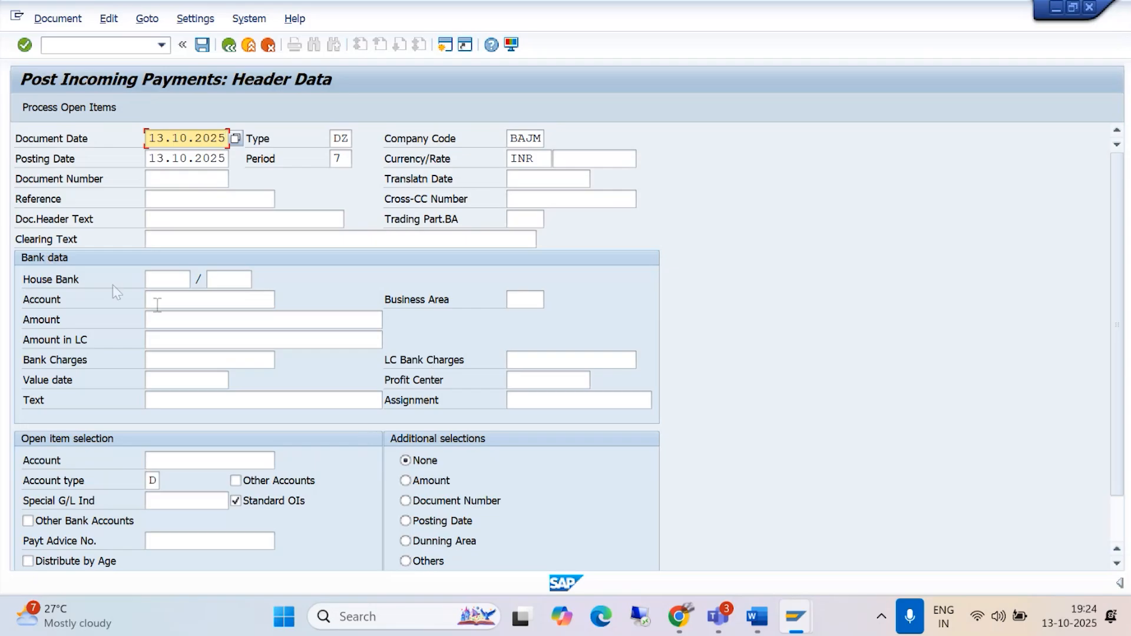
- In the bank data, set the G/L account to 1000 and the amount to 100000
click(161, 302)
text(1000)
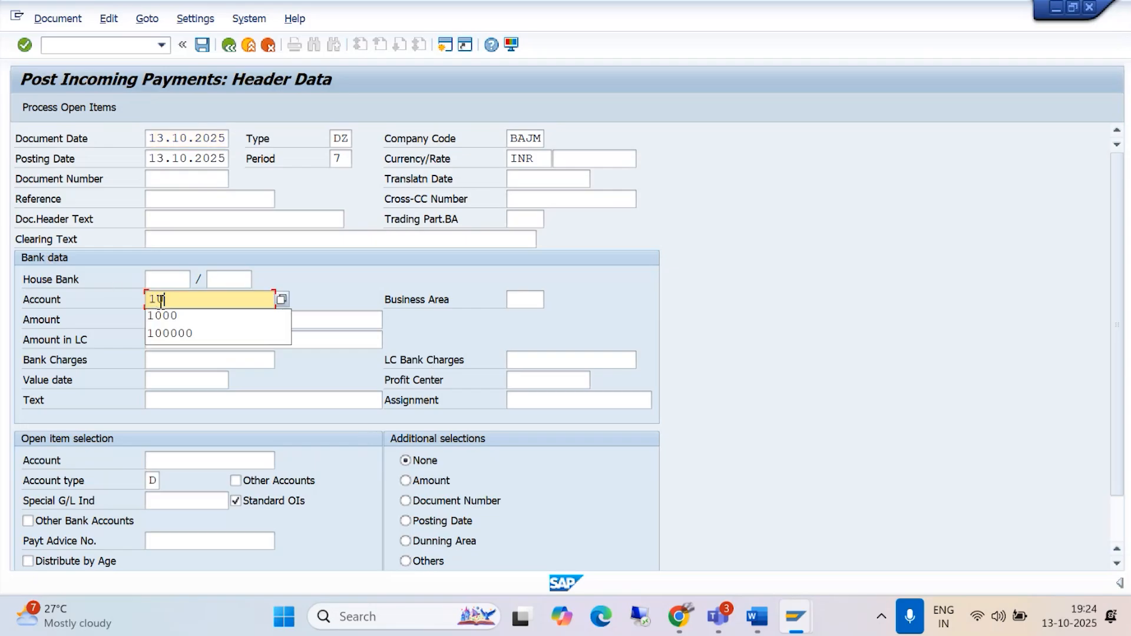
click(159, 321)
click(159, 319)
text(10000)
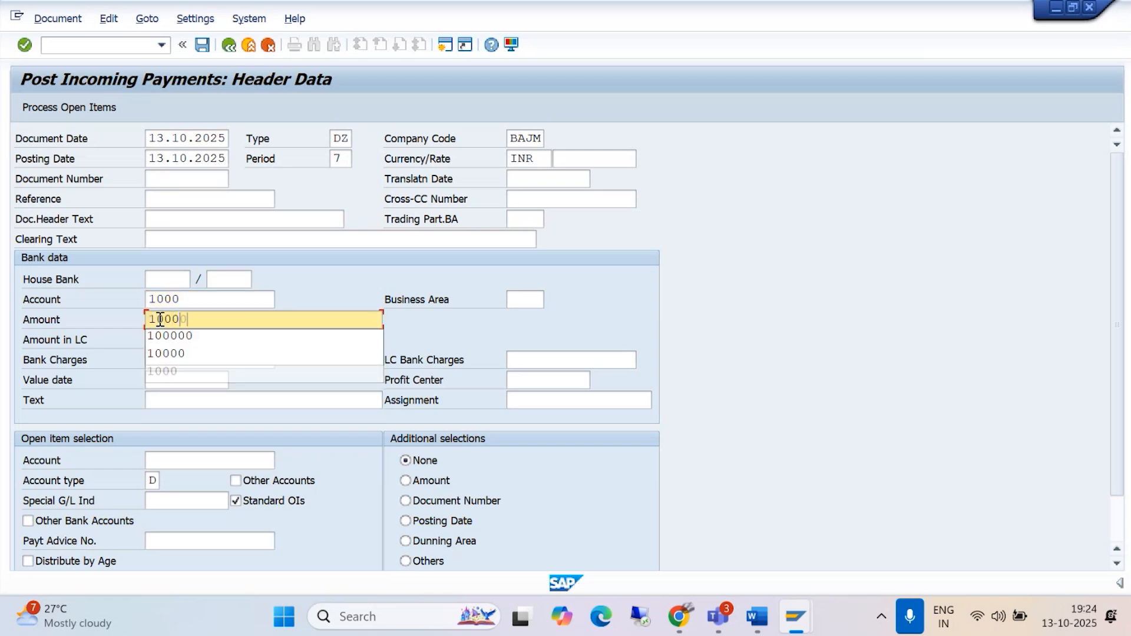
text(0)
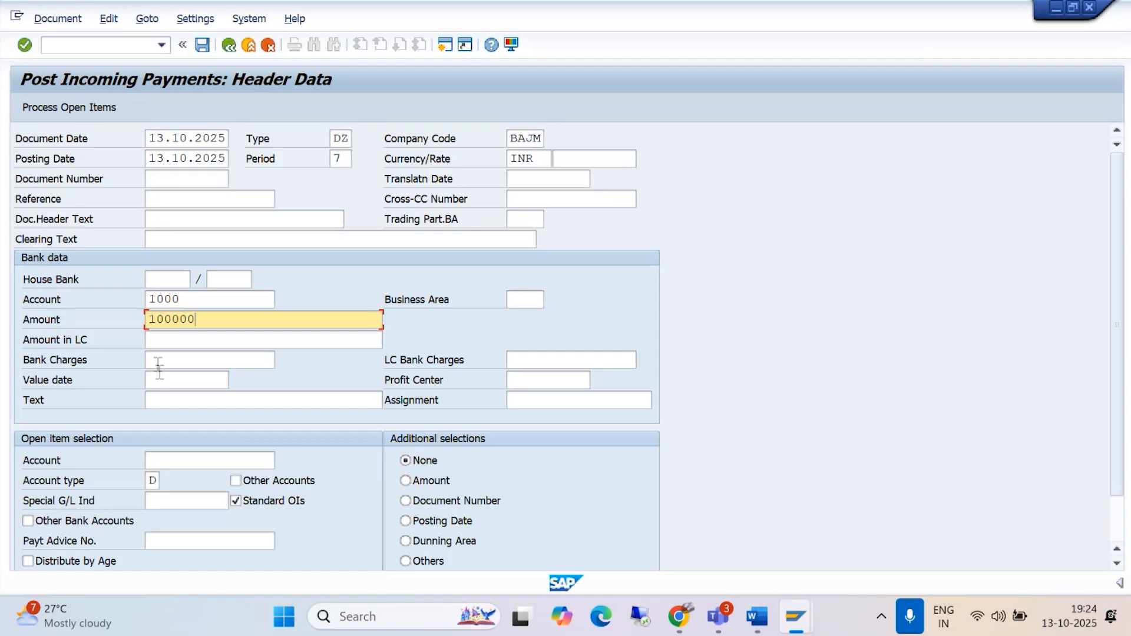
- Enter the bank data text "BEING AMOUNT RECEIVED AGA"
click(168, 398)
text(B)
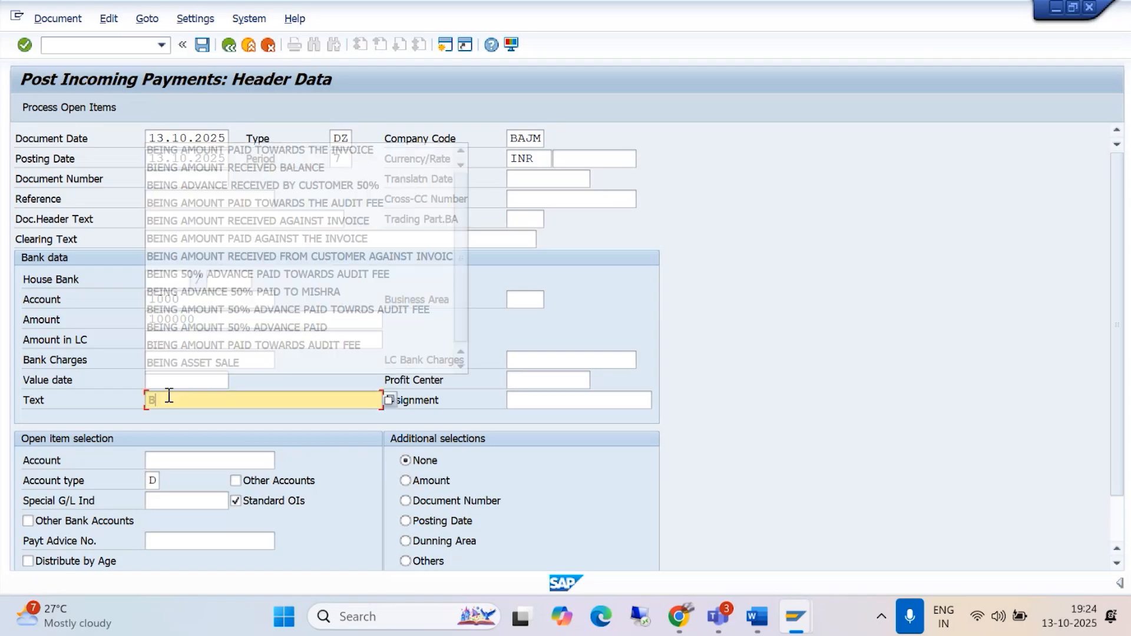
text(EING AMOU)
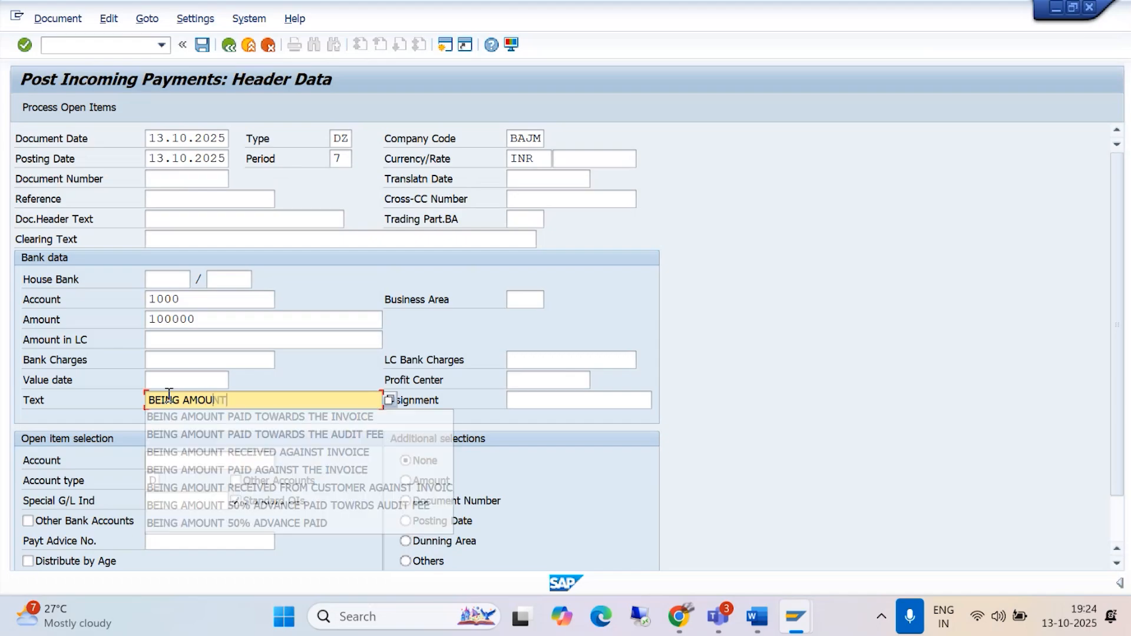
text(NT RECEIVED )
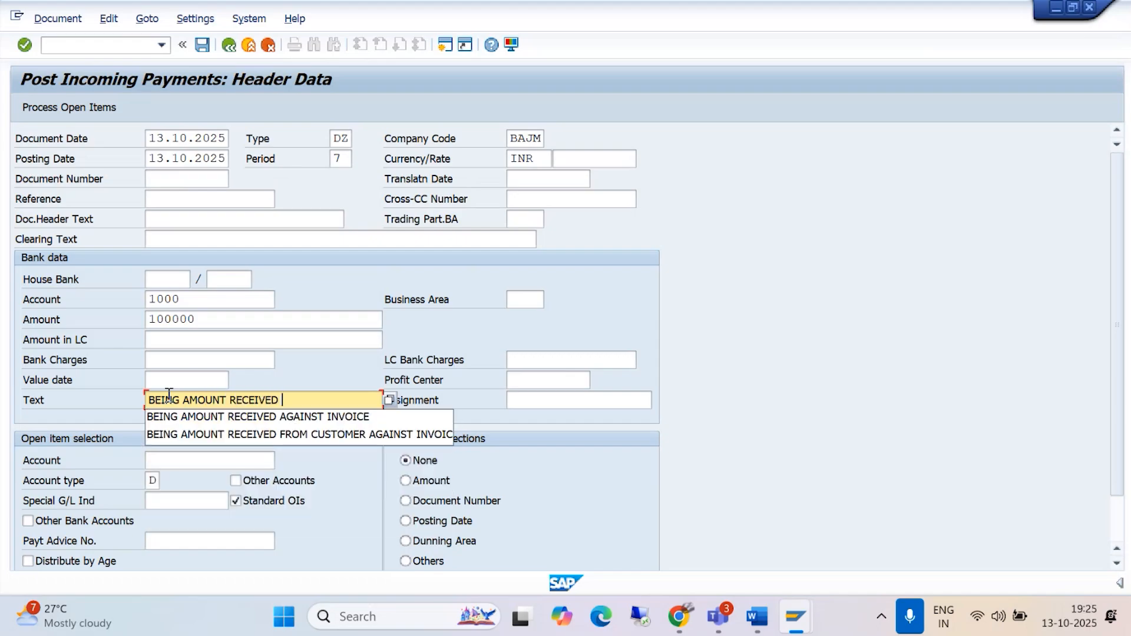
text(AGA)
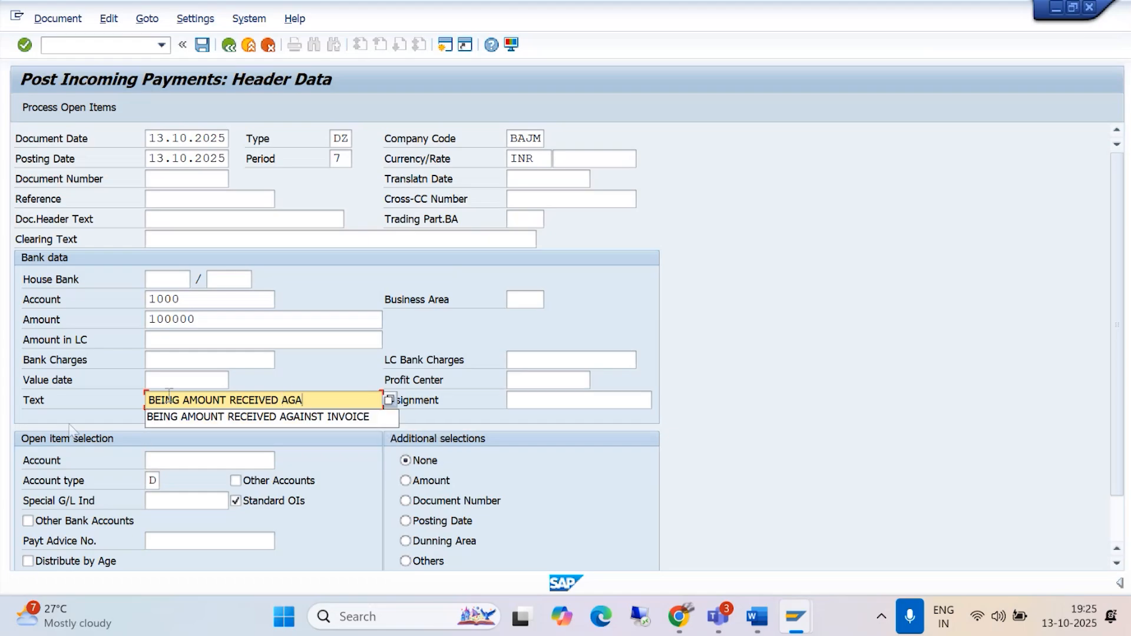
click(270, 401)
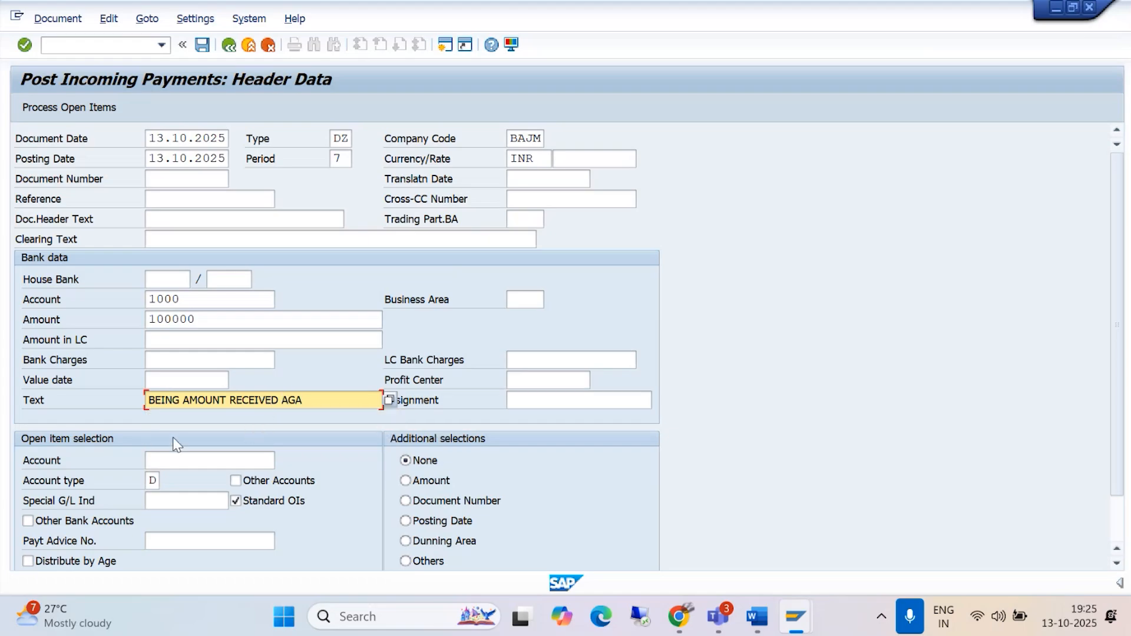
- Look up ASHMITHA ENTERPRISES in company code BAJM and set it as the account for the open item selection
click(157, 461)
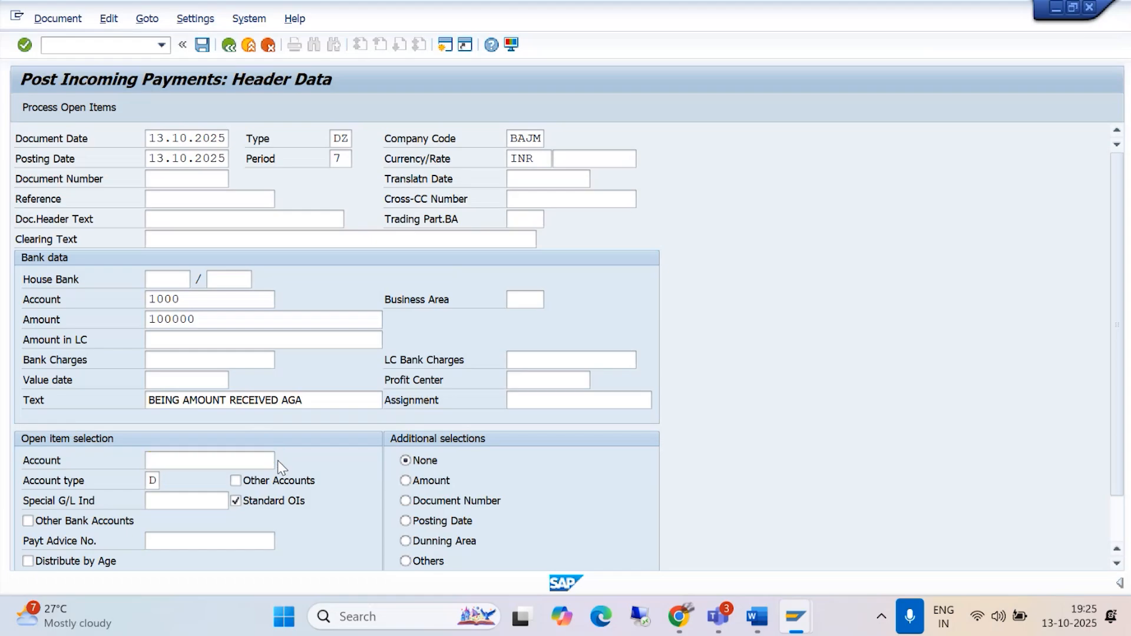
key(F4)
click(615, 580)
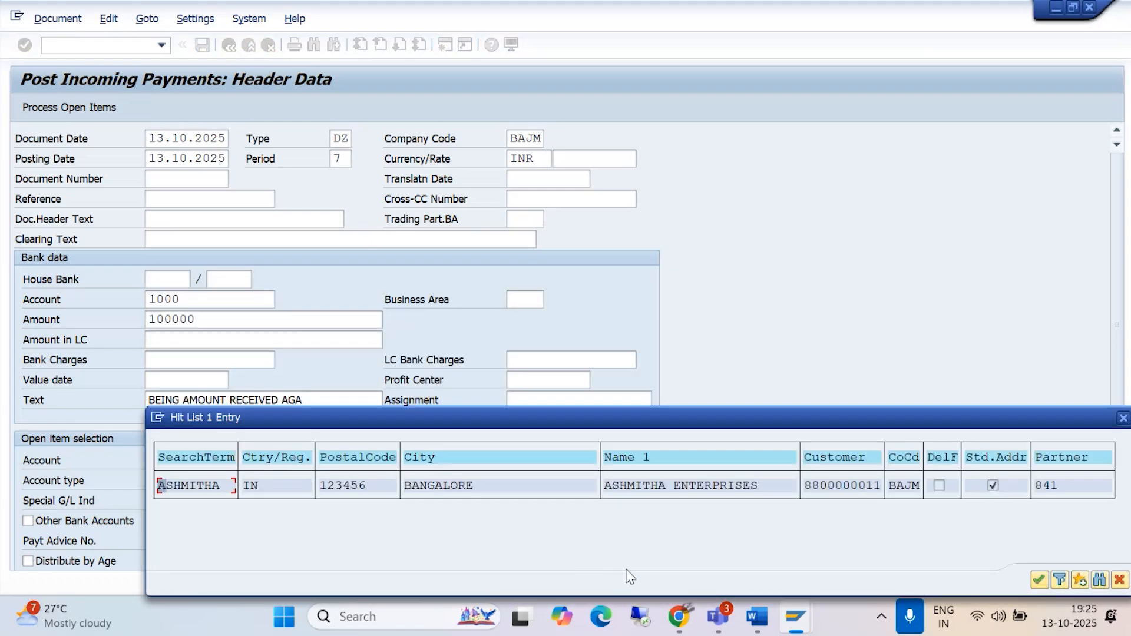
click(462, 485)
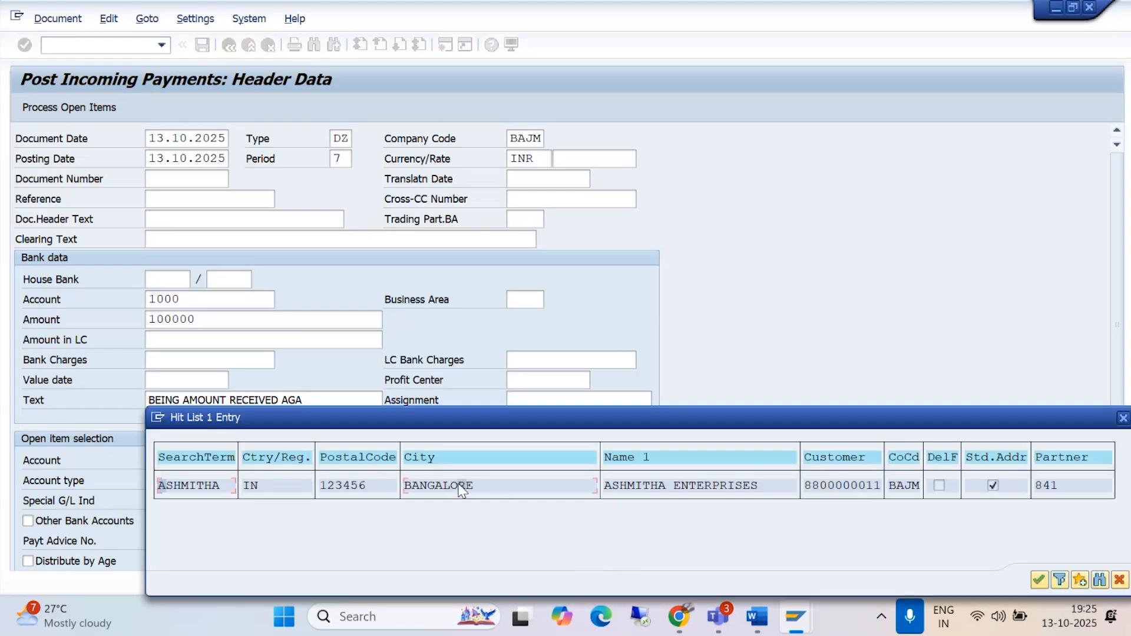
click(1038, 581)
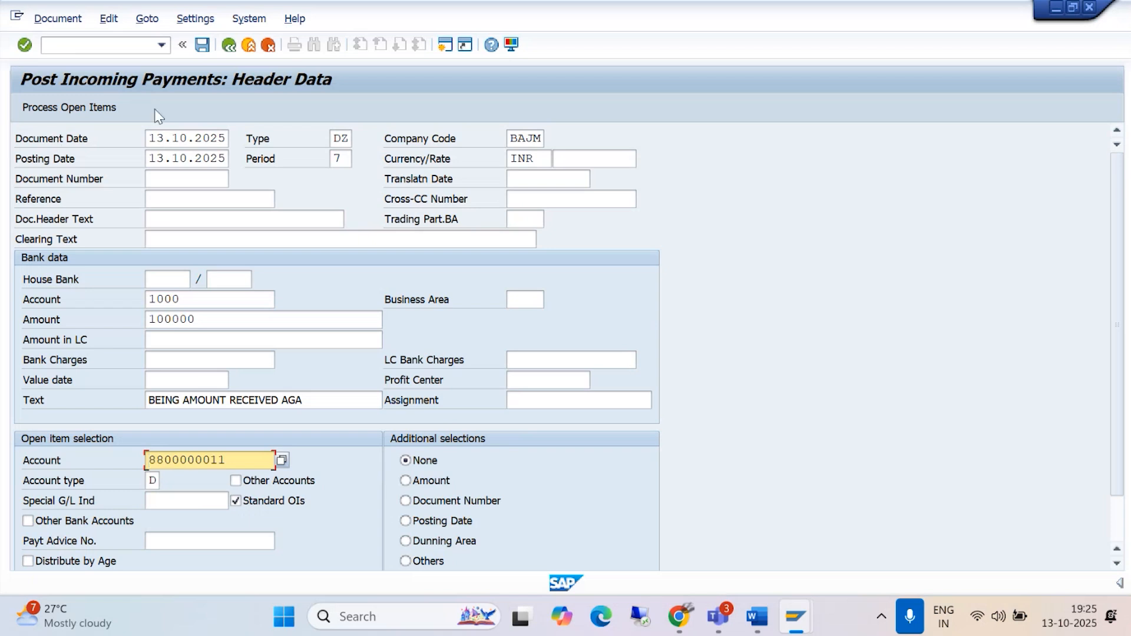
- Process the customer's open items, simulating the incoming payment document and posting it
click(82, 109)
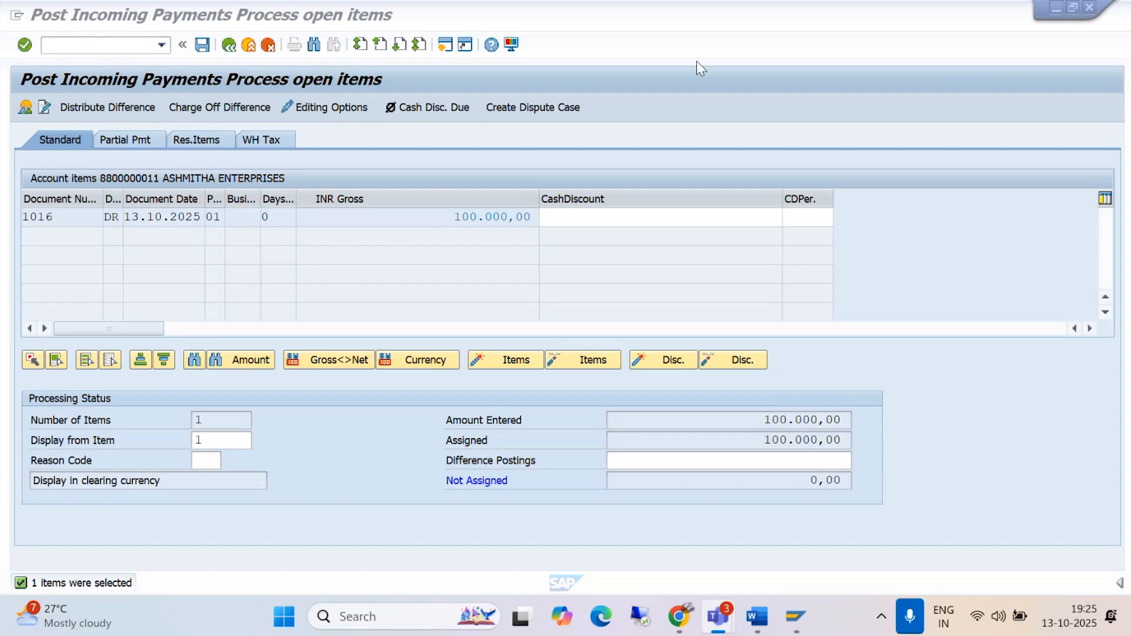
click(58, 20)
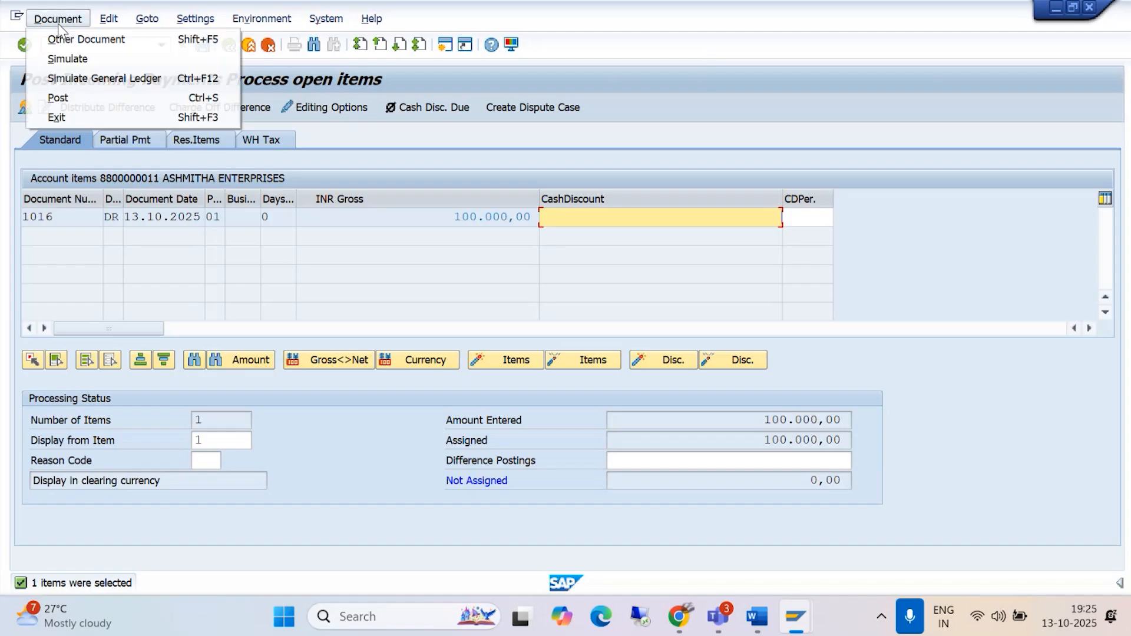
click(67, 59)
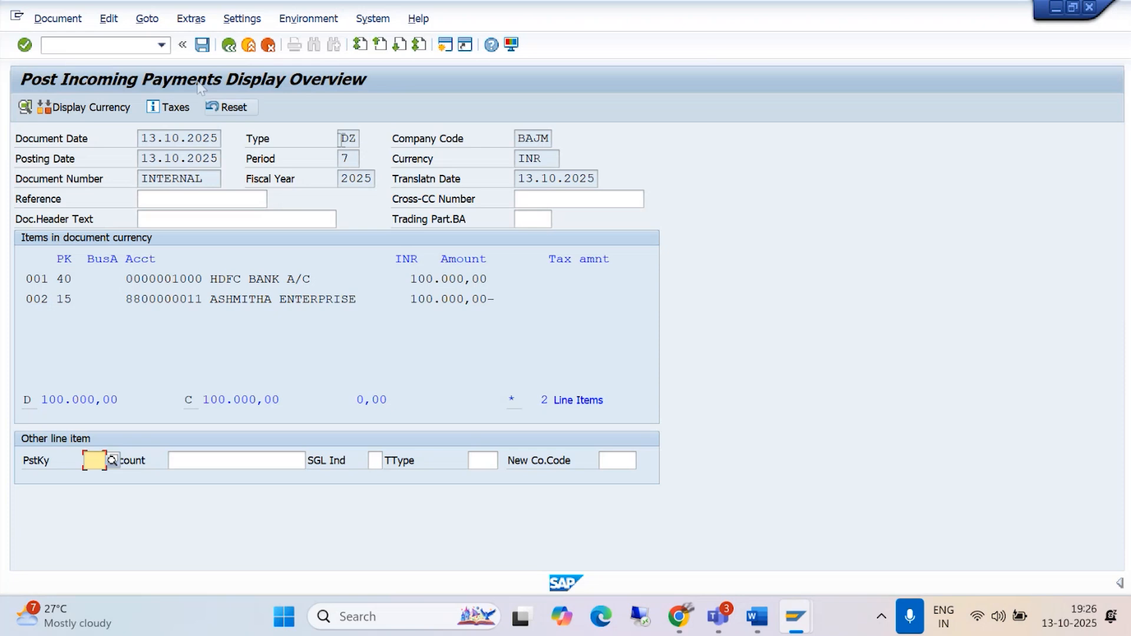
click(201, 46)
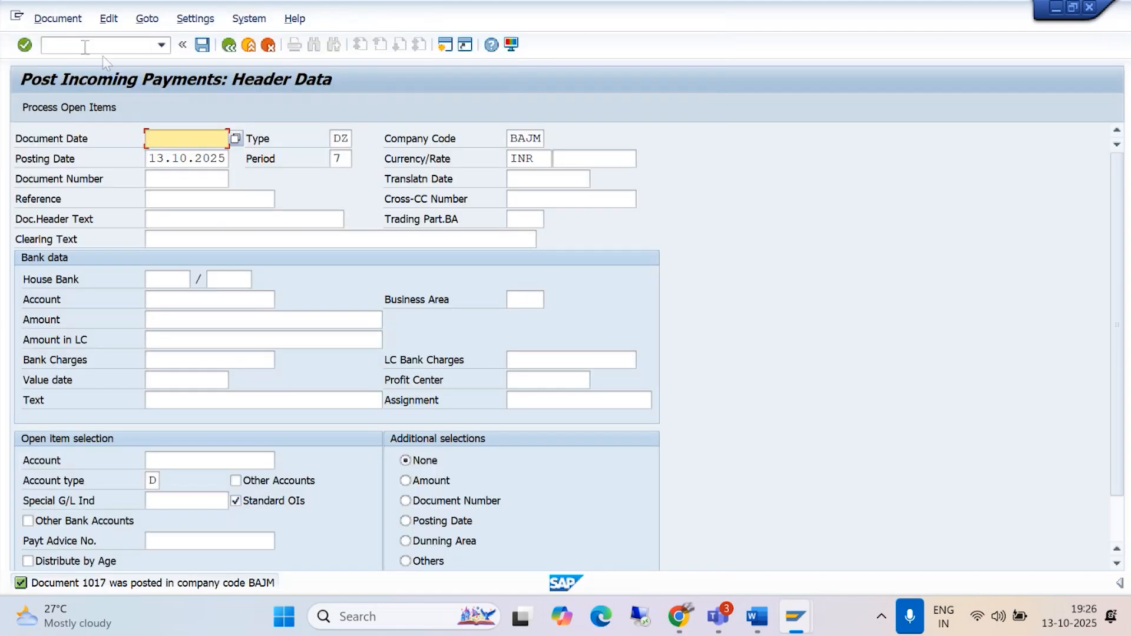
- Run the customer line item display (FBL5N) for the customer's open items and for its cleared items
click(85, 46)
text(/N)
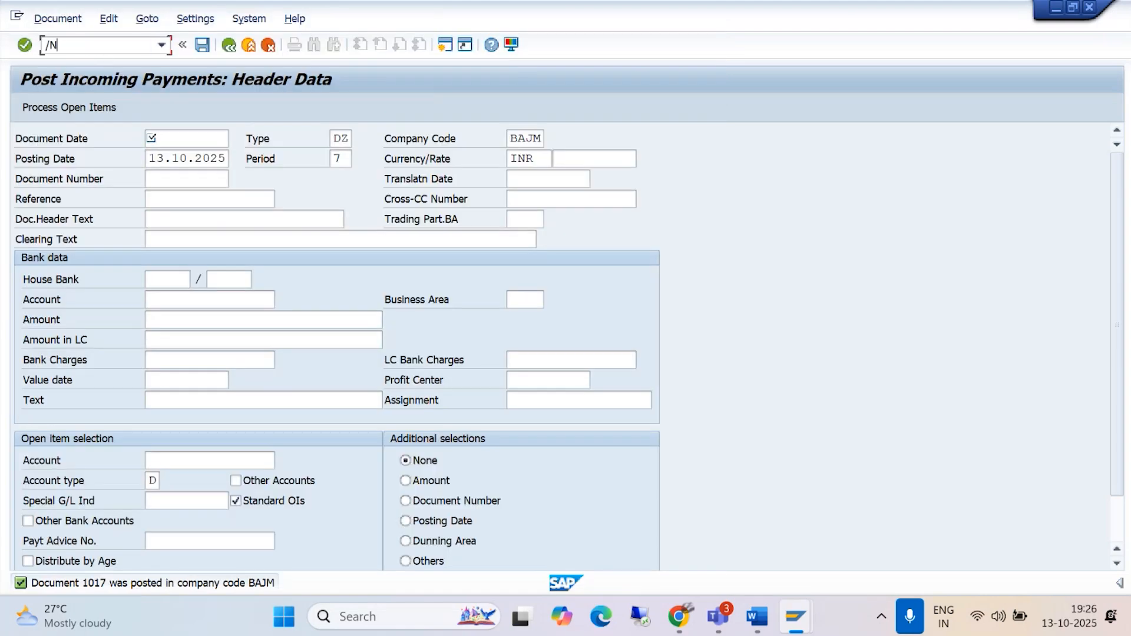
text(FBL5N)
key(Return)
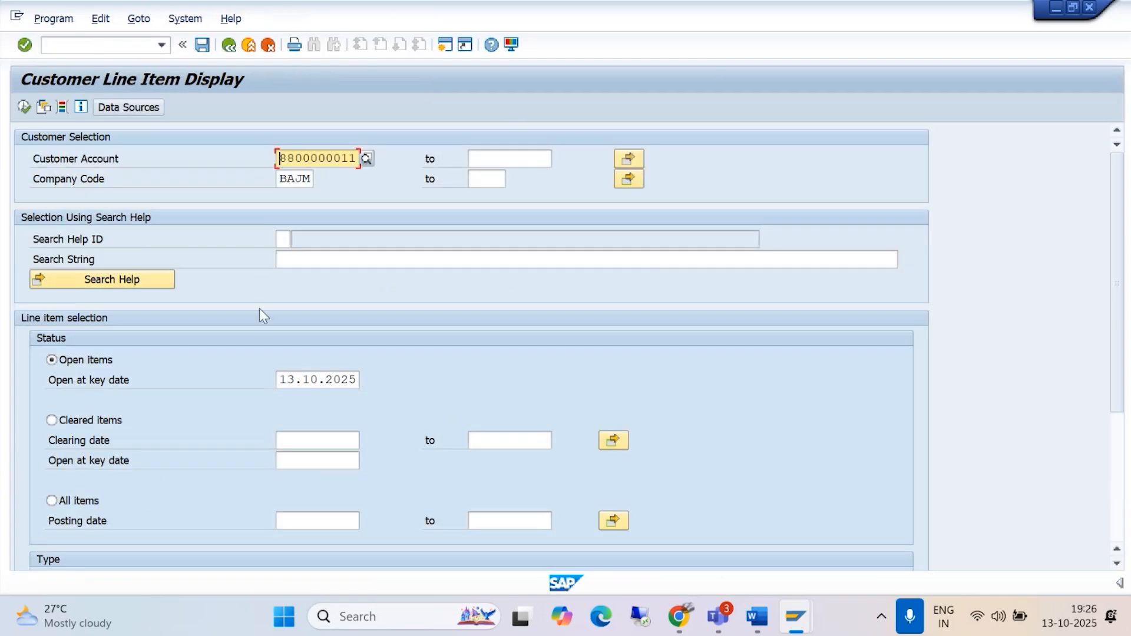
click(24, 107)
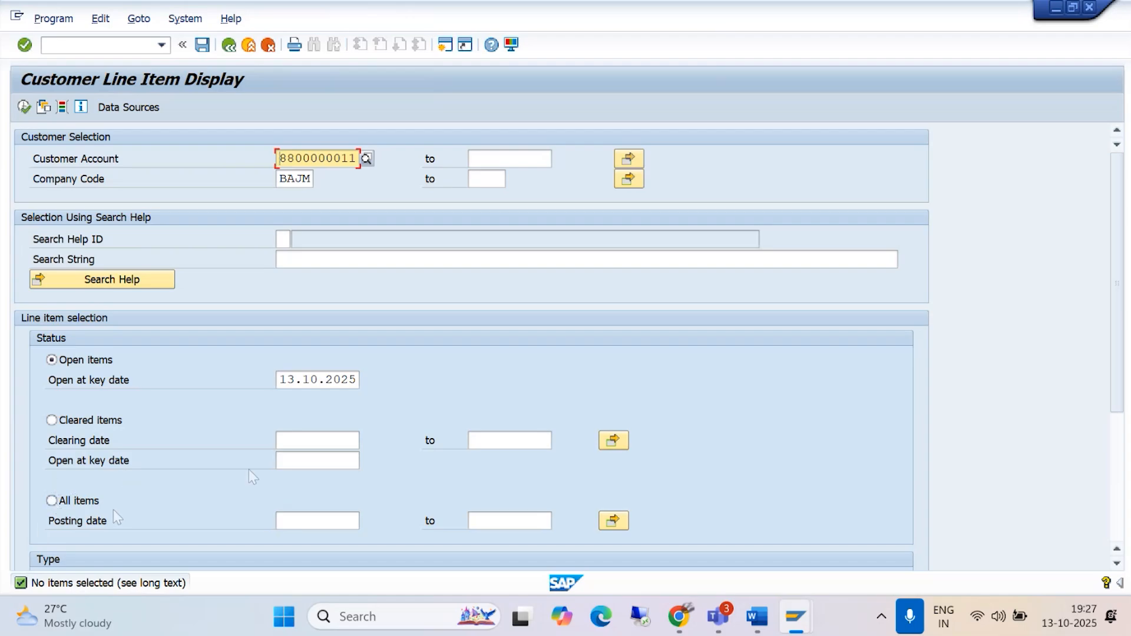
click(52, 420)
click(23, 106)
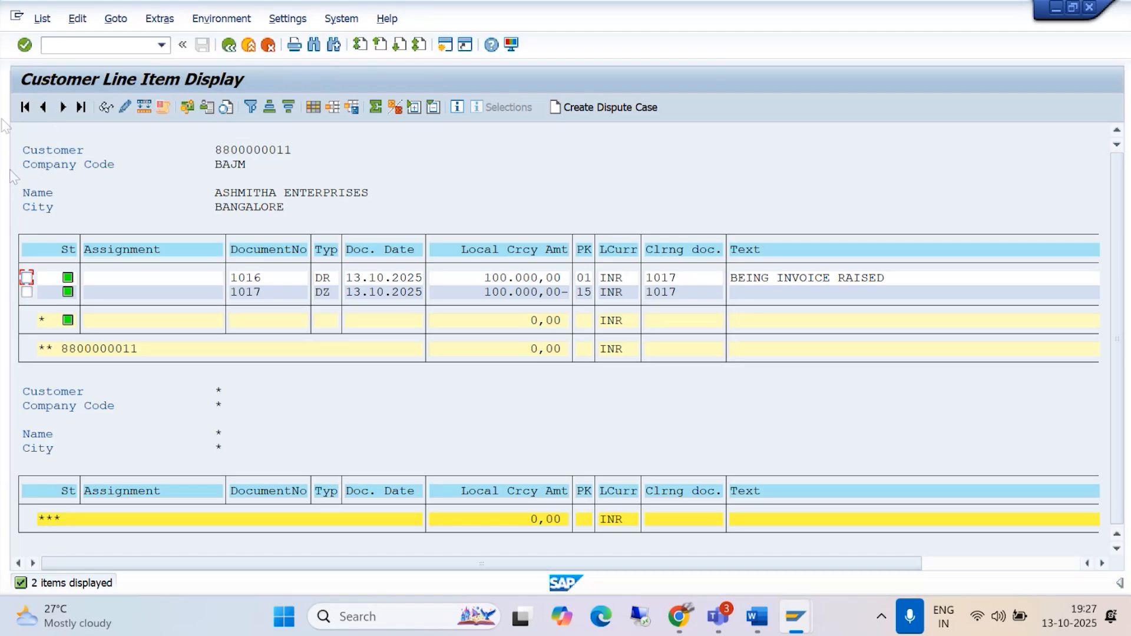
- Start Display Document (FB03), clear the document number and set the fiscal year to 2025
click(94, 45)
text(/NFB03)
key(Return)
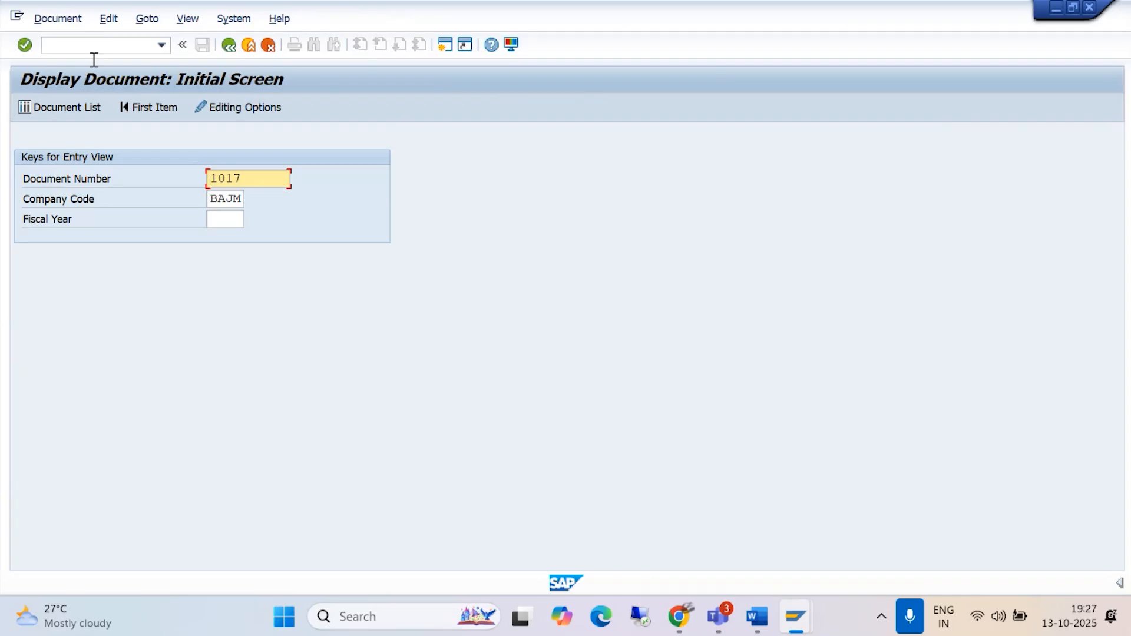
double_click(268, 172)
key(Delete)
click(222, 220)
text(2025)
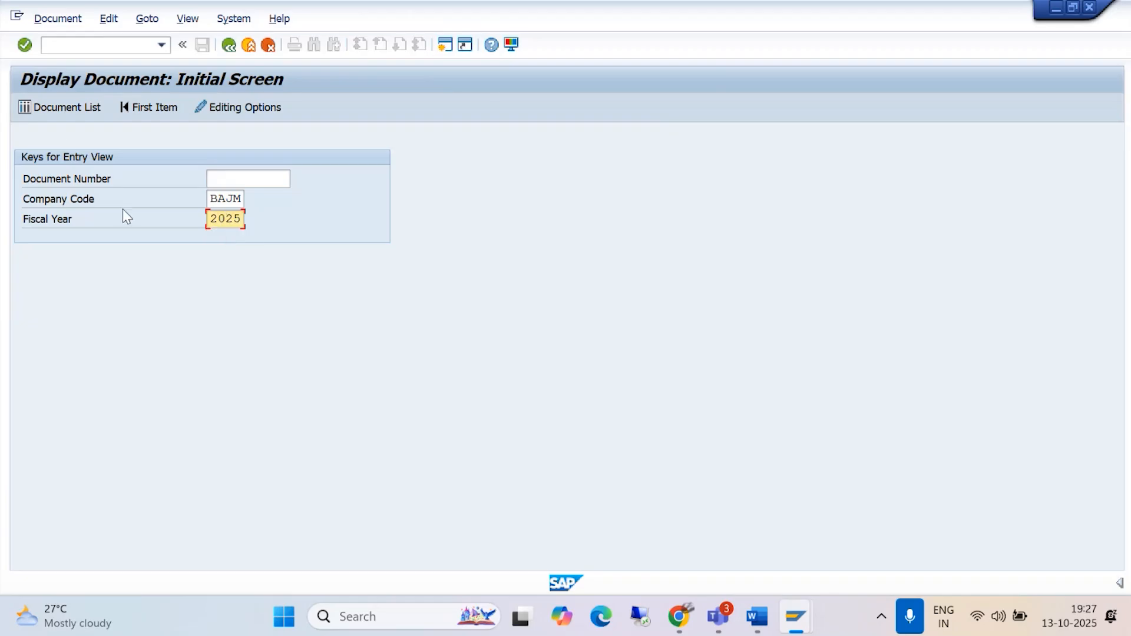
- Open the document list selection and set its fiscal year to 2025
click(62, 107)
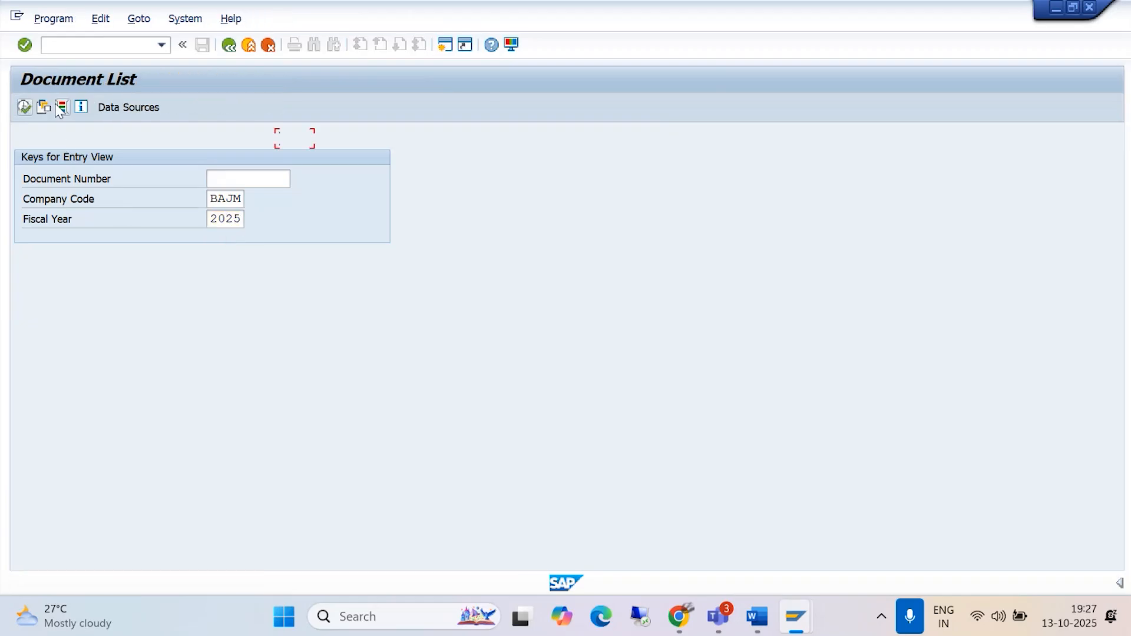
click(288, 181)
text(2025)
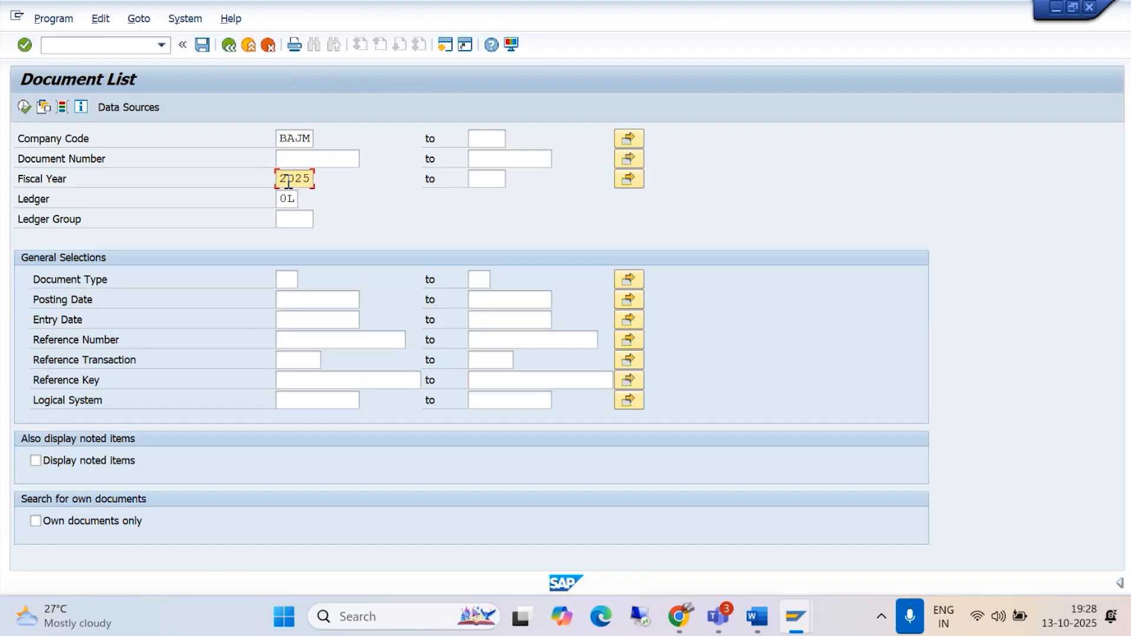
click(288, 280)
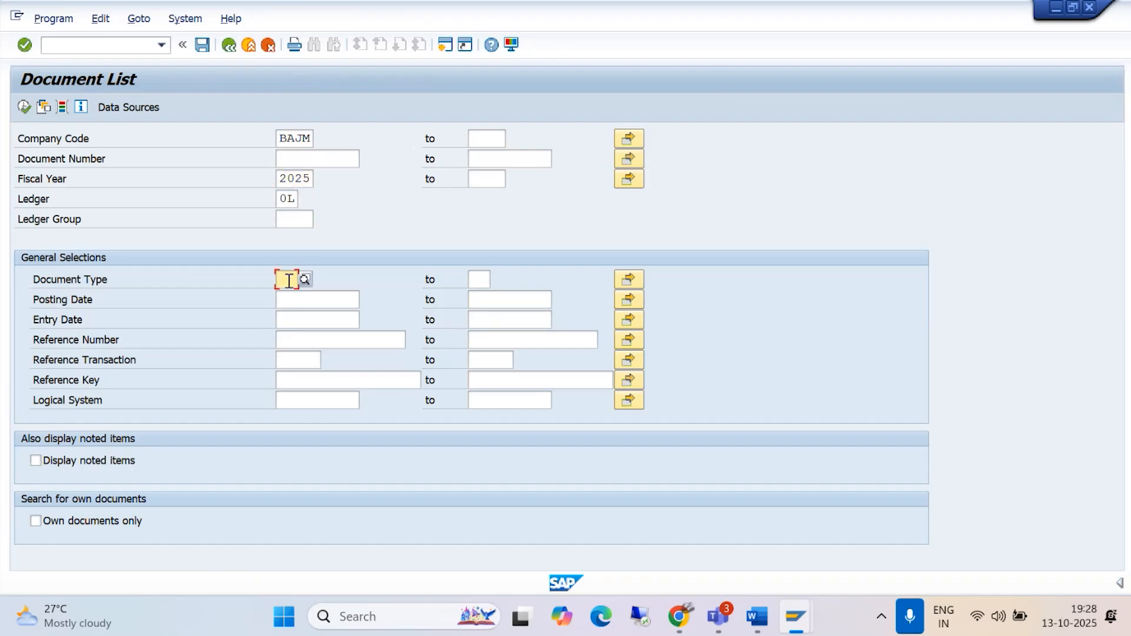
text(DZ)
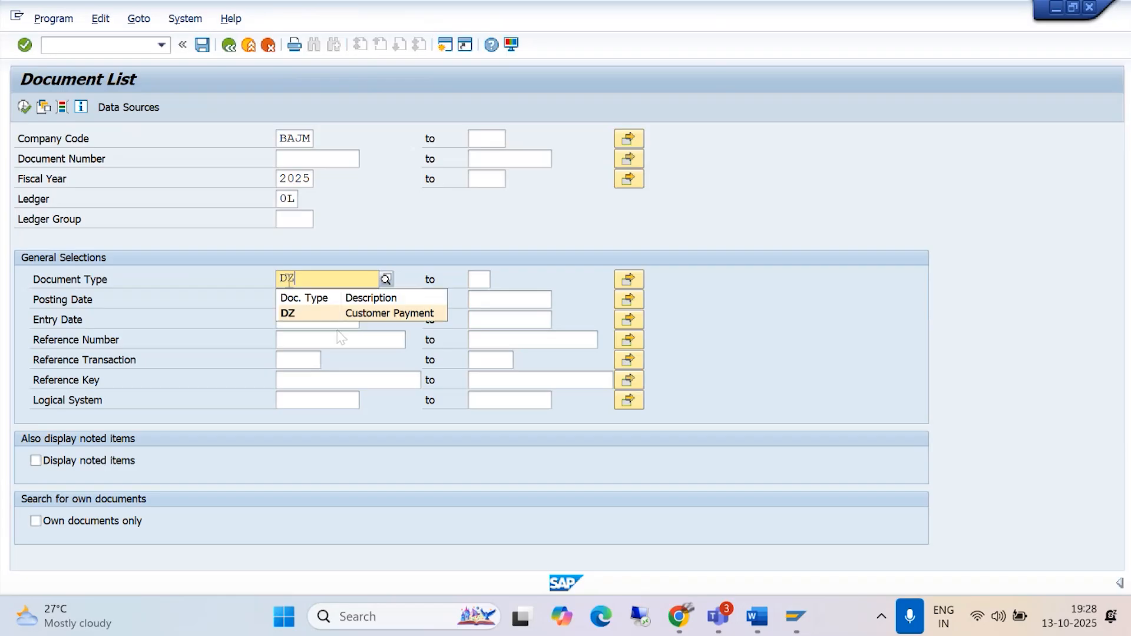
click(334, 317)
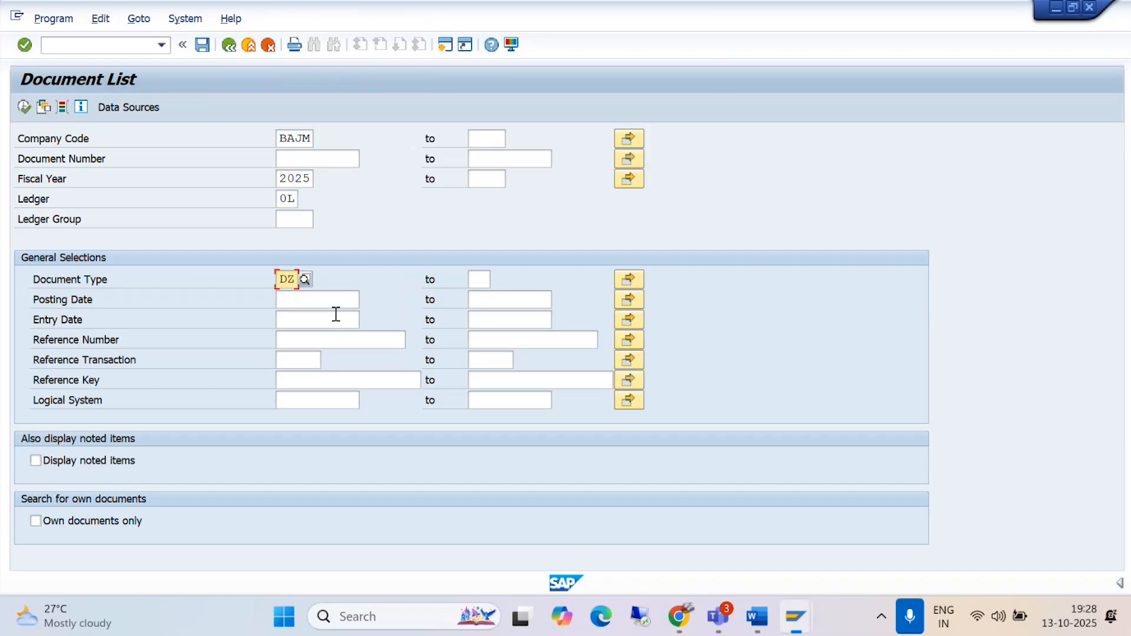
key(BackSpace)
key(BackSpace)
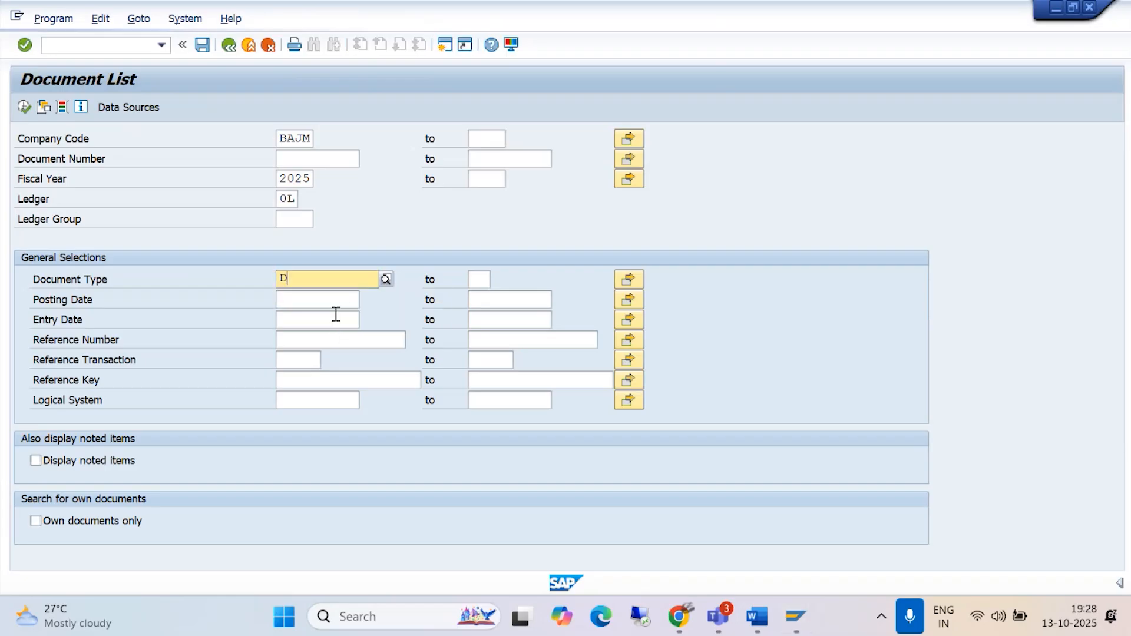
- List the documents of type DR (Customer Invoice) and display the document header of the listed invoice
text(DR)
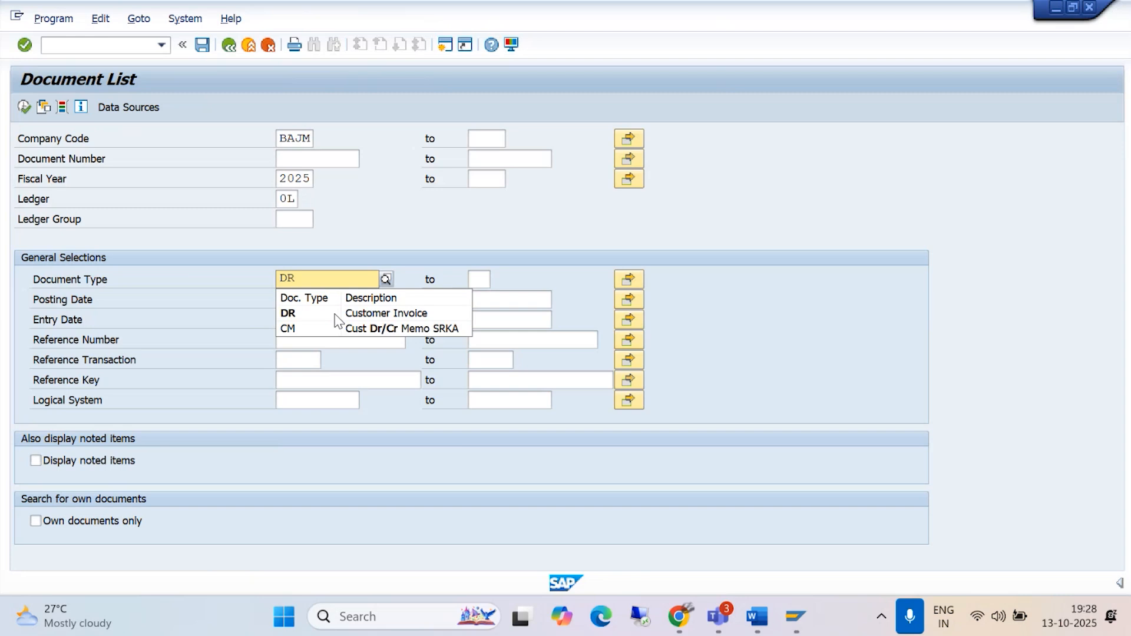
click(367, 314)
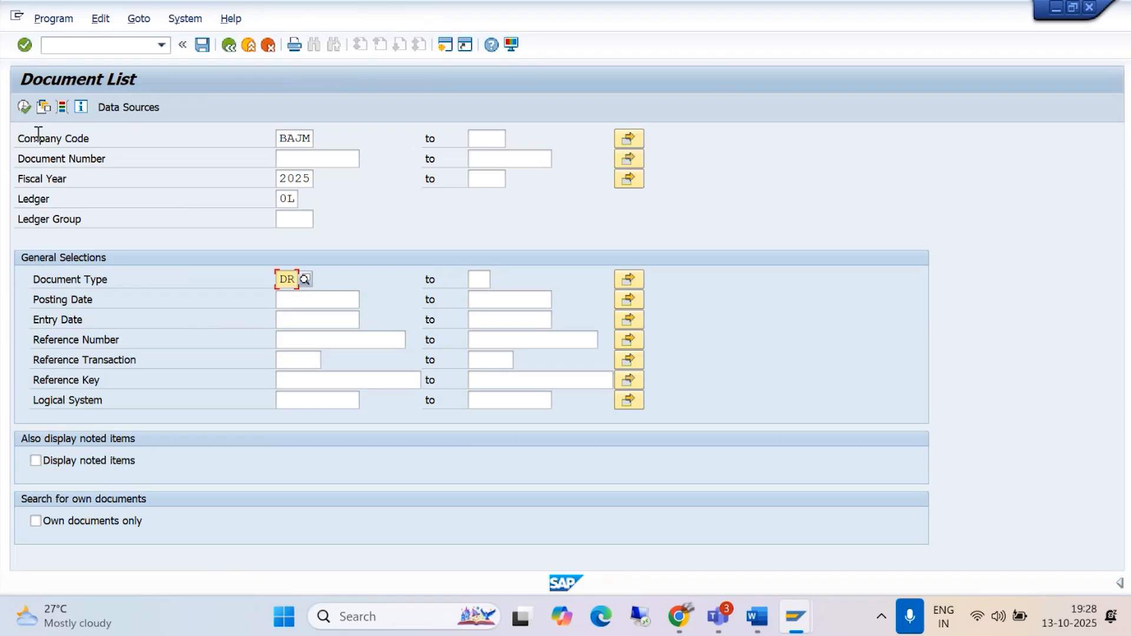
click(22, 110)
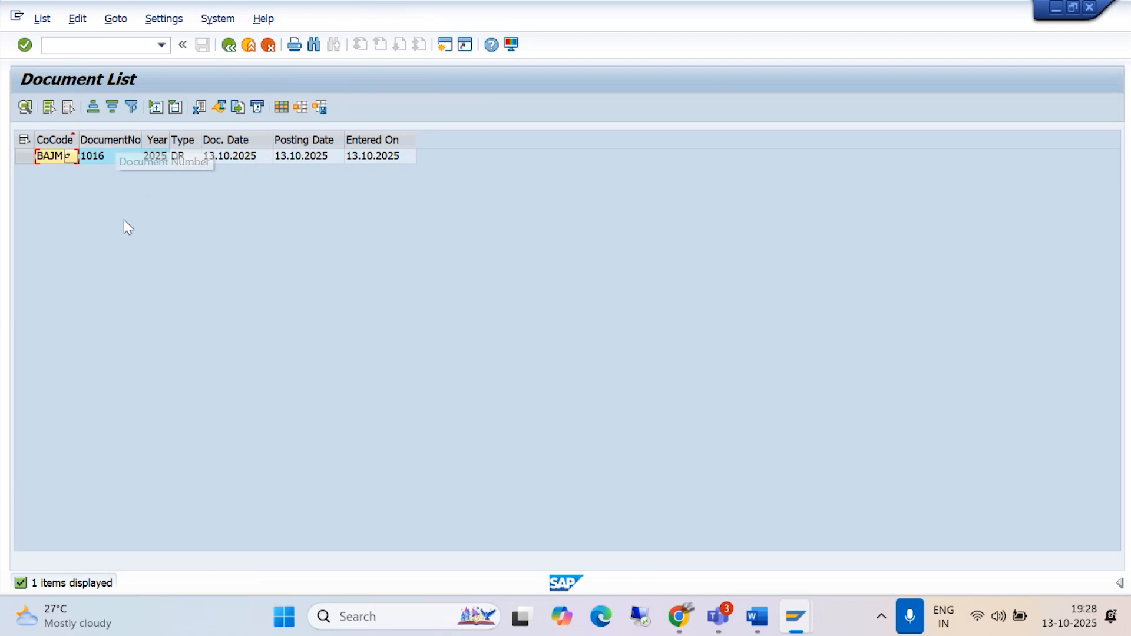
double_click(235, 156)
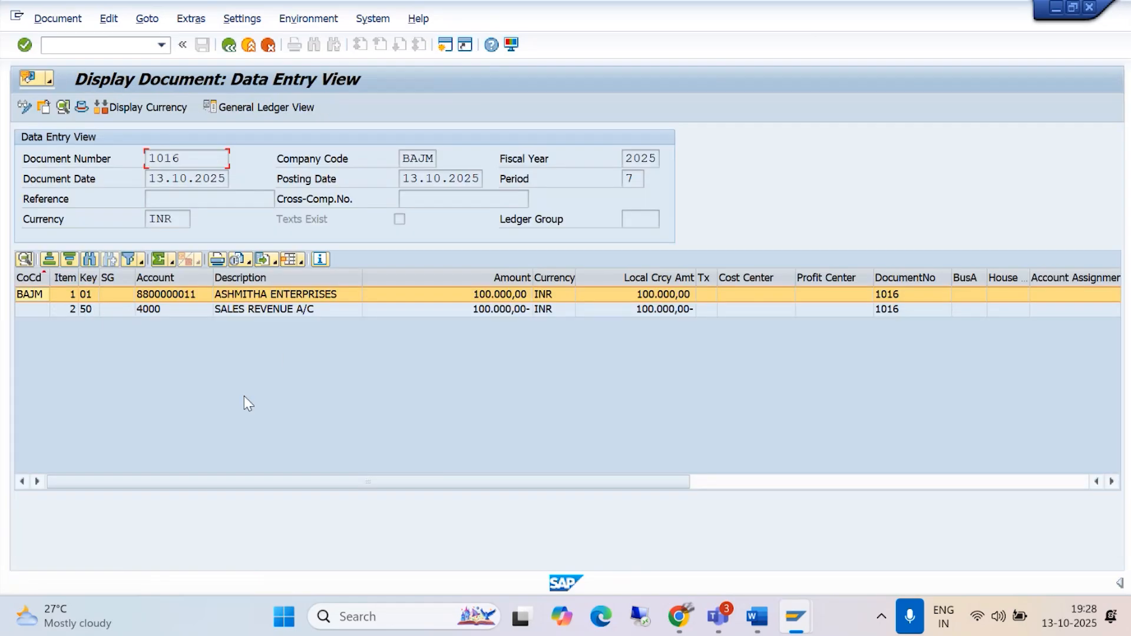
click(81, 107)
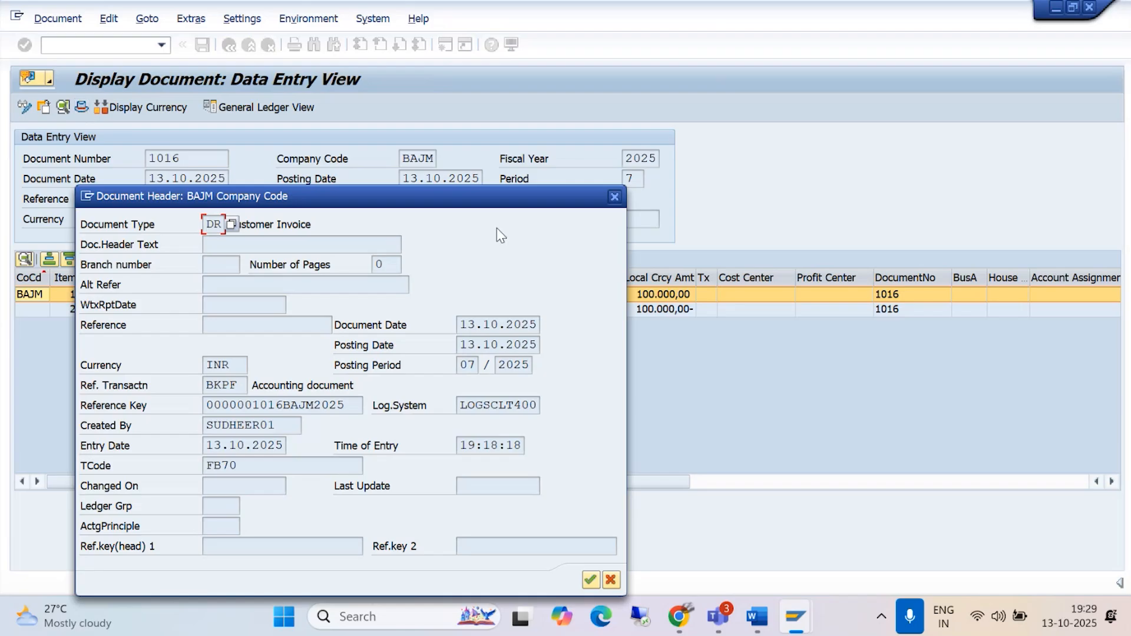
- Examine the document type and entry details in the invoice's document header, and return to the document list selection
drag(494, 200, 522, 113)
click(373, 137)
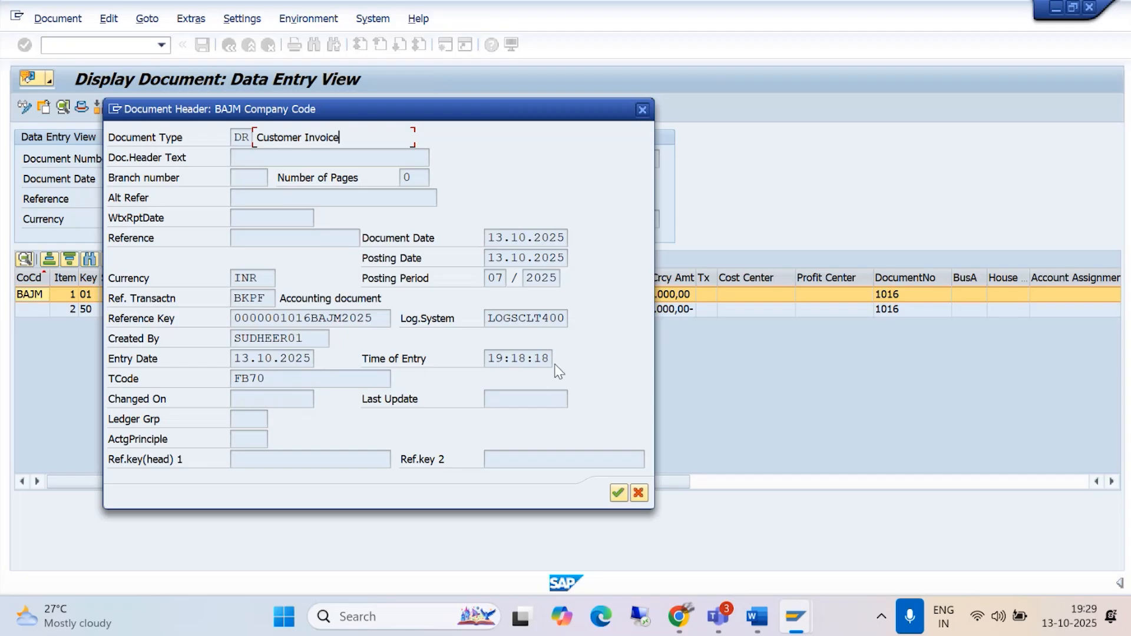
click(617, 493)
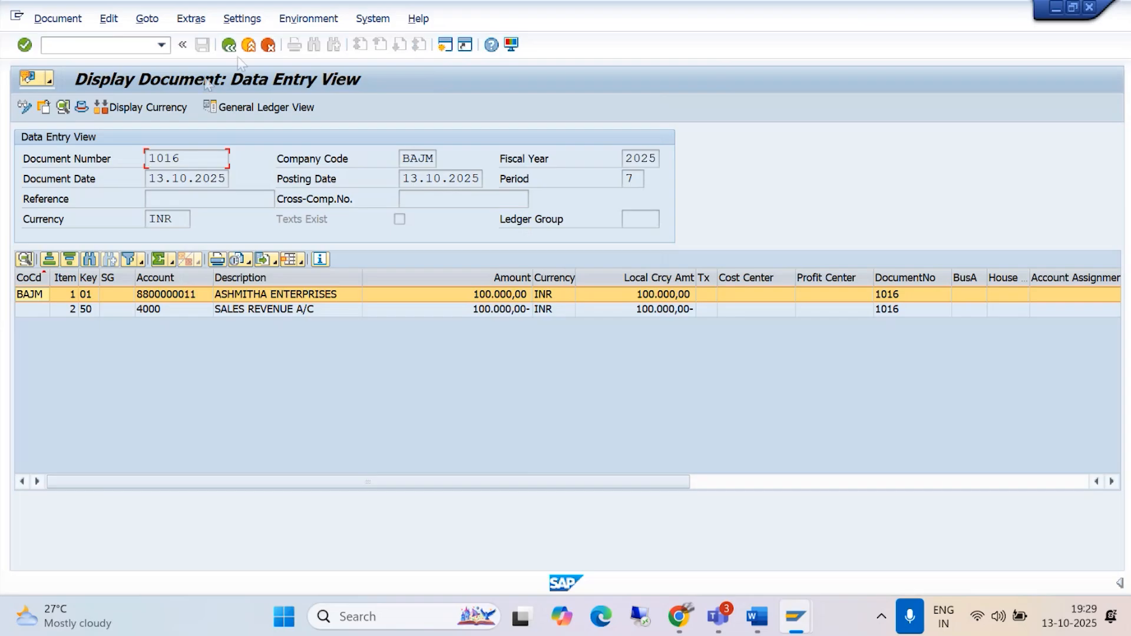
click(230, 47)
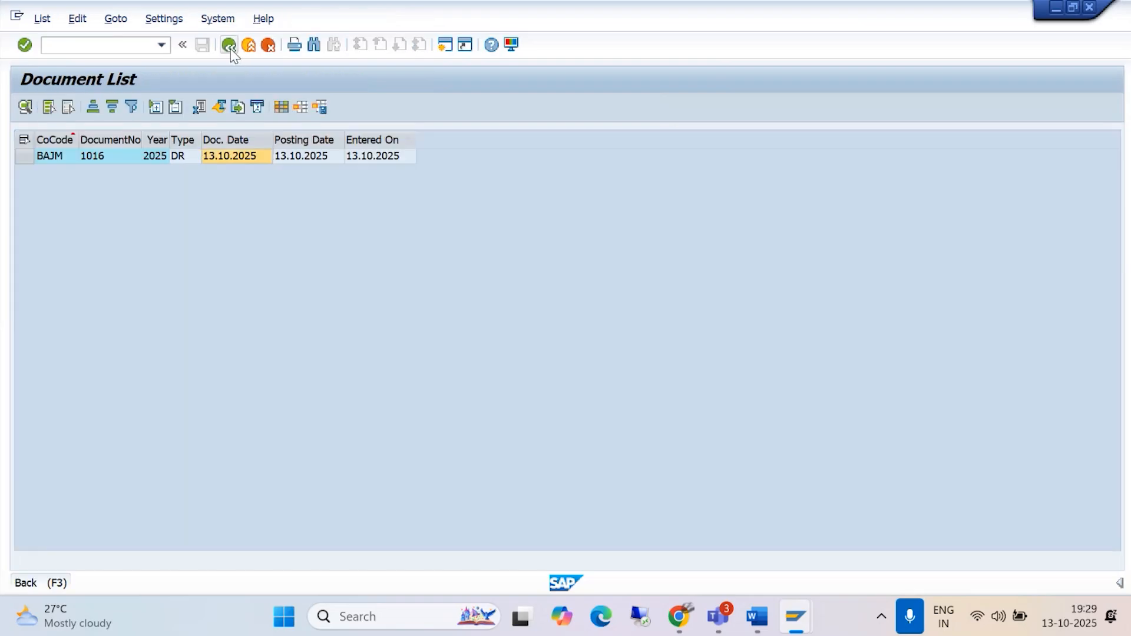
click(229, 47)
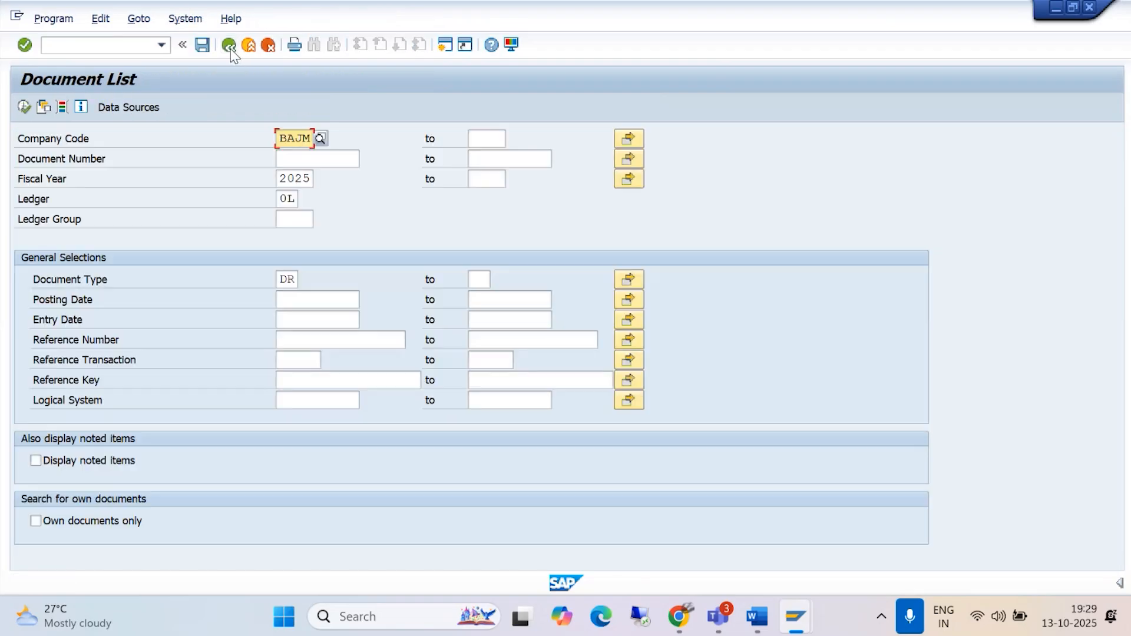
- List the documents of type DZ (Customer Payment) and display the listed payment document
double_click(296, 280)
text(DZ)
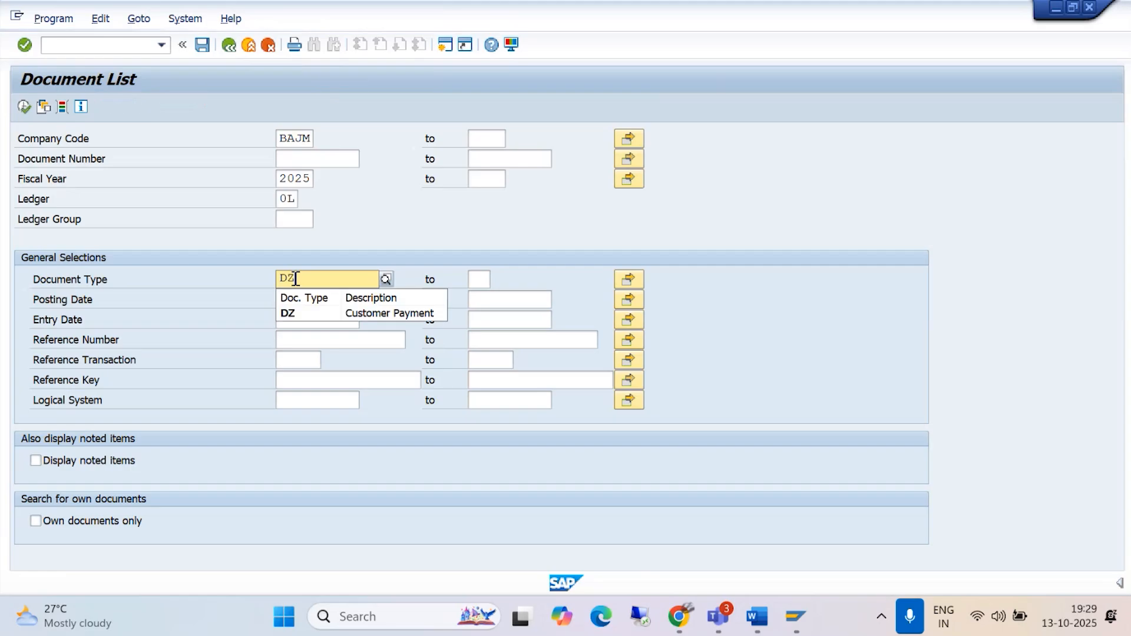
click(318, 314)
click(23, 112)
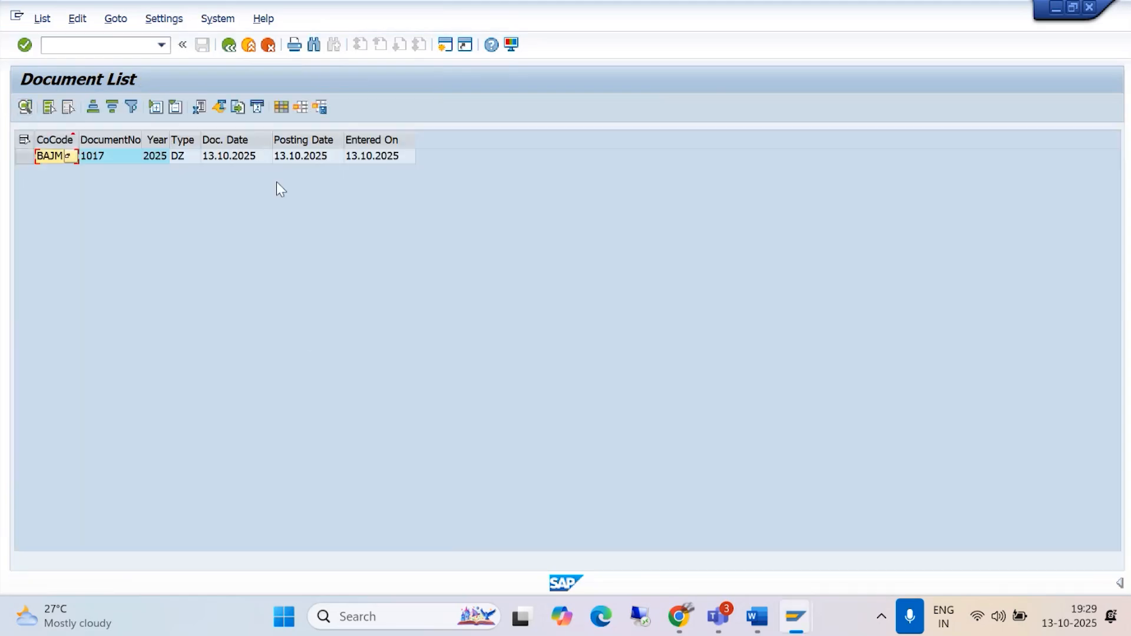
click(237, 157)
double_click(237, 157)
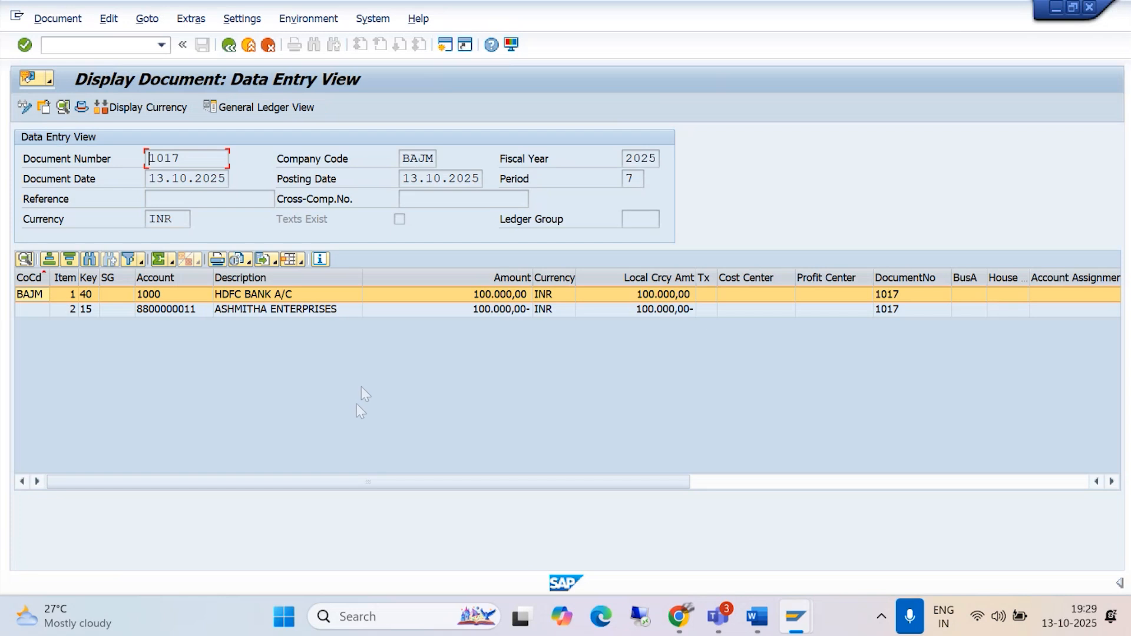
- Start G/L Account Balance Display (FAGLB03) and select account 4000 (SALES REVENUE A/C) from chart of accounts BAJM
click(86, 45)
text(/NFAGLB03)
key(Return)
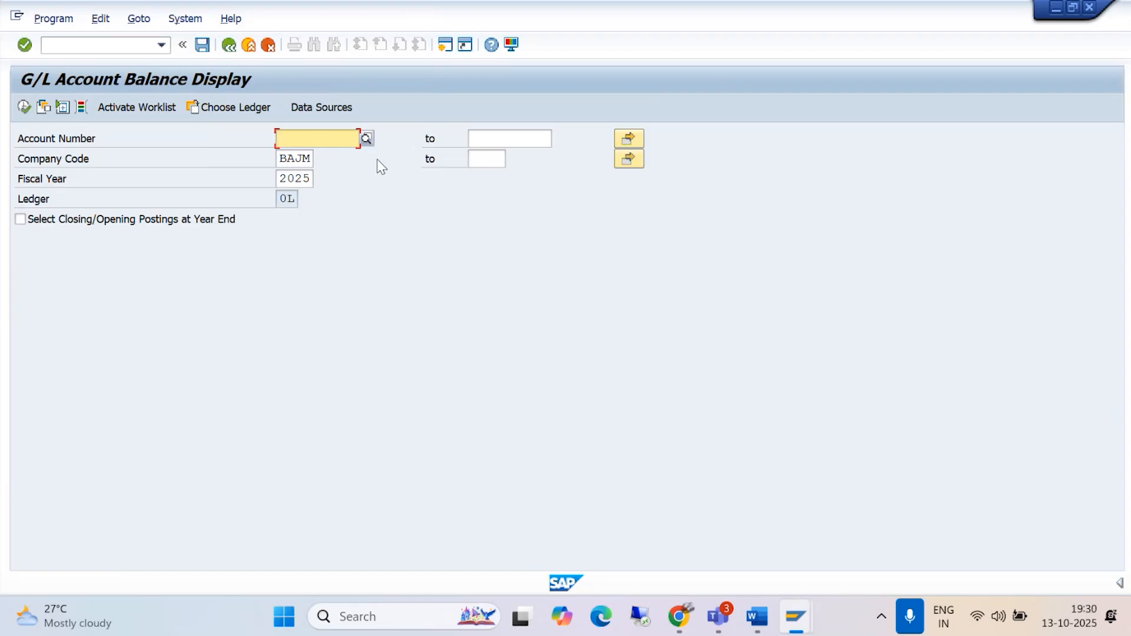
click(366, 138)
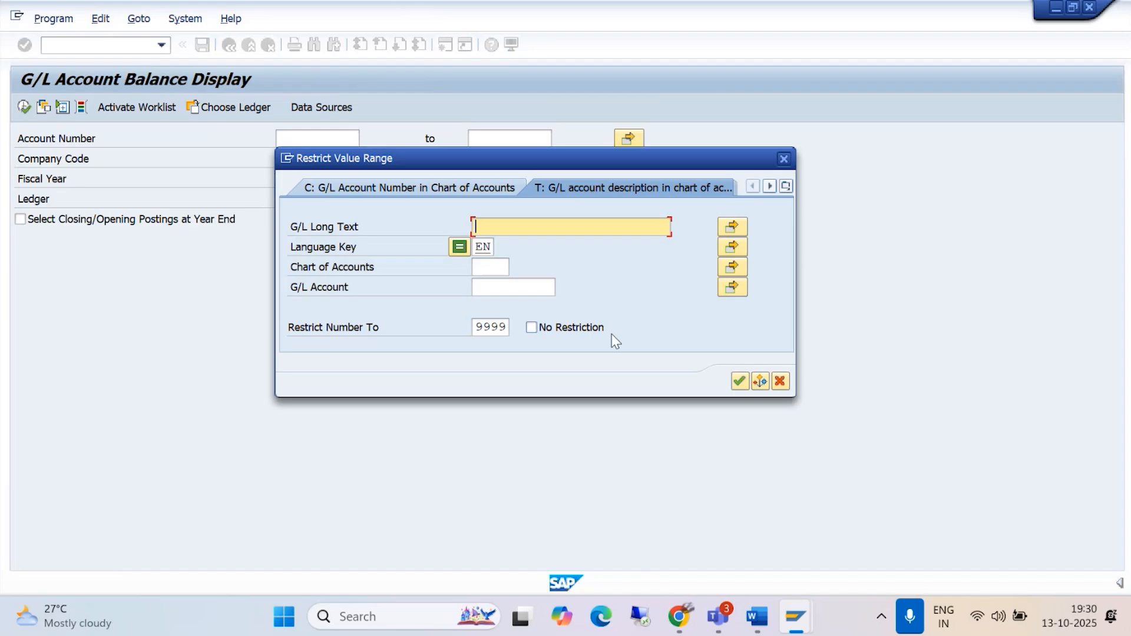
click(480, 266)
text(BAJM)
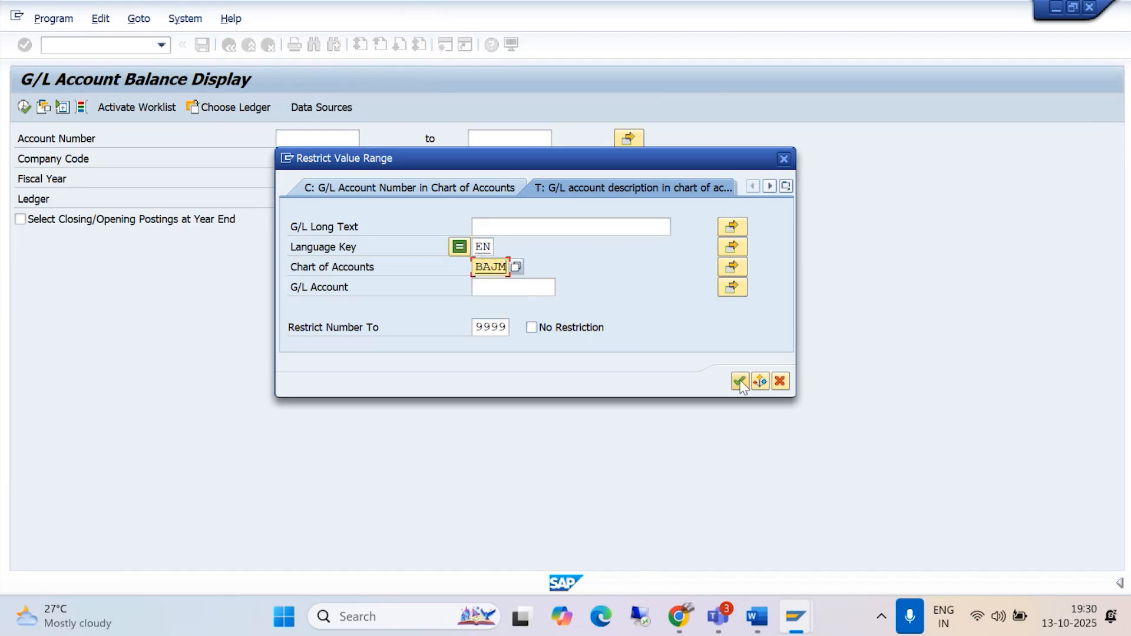
click(740, 382)
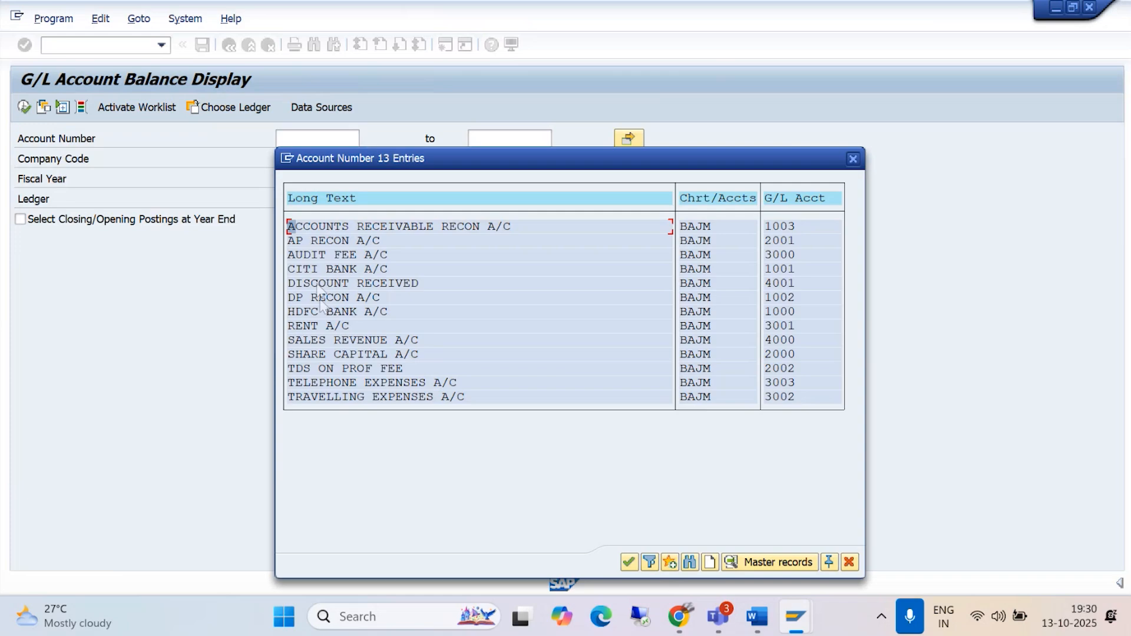
double_click(321, 340)
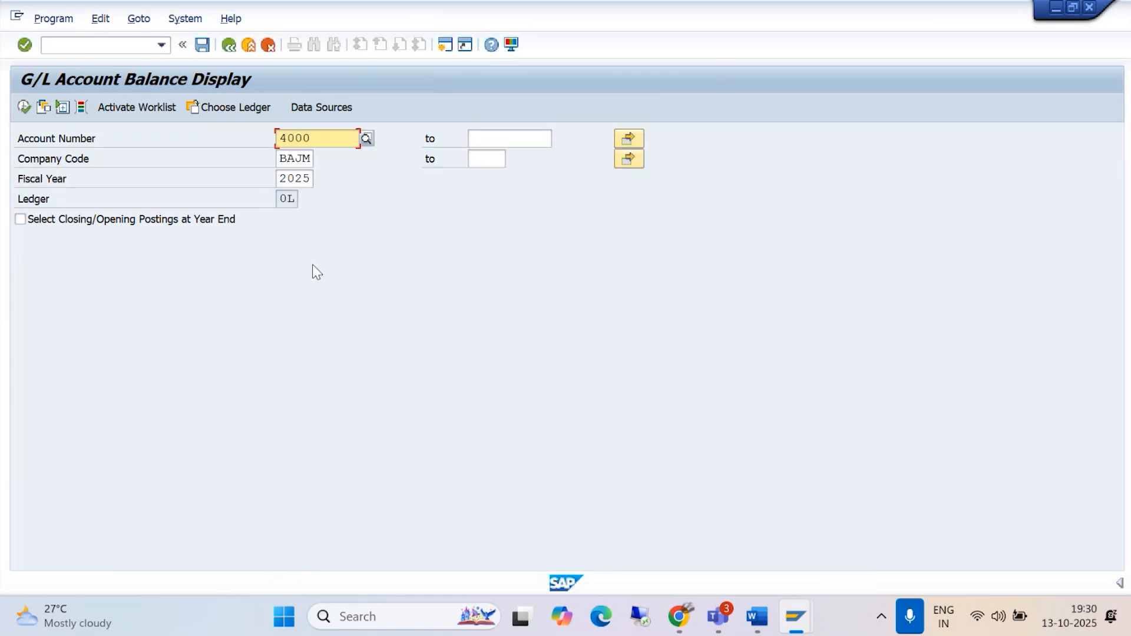
- Display the sales revenue account's balances and examine the line items behind the period 7 credit
click(24, 108)
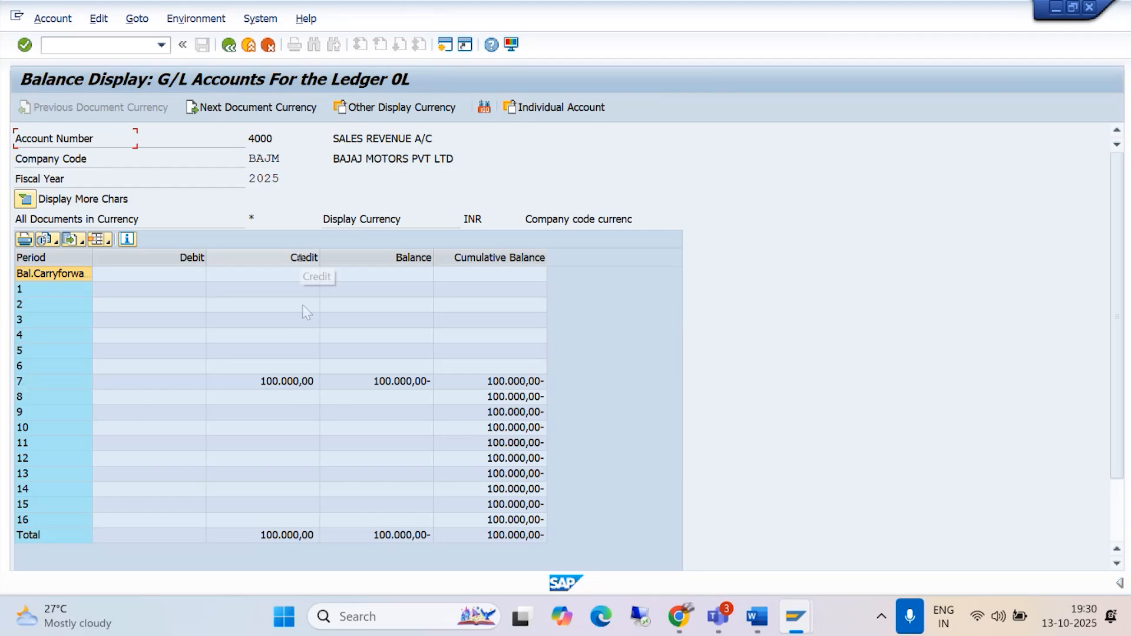
double_click(289, 383)
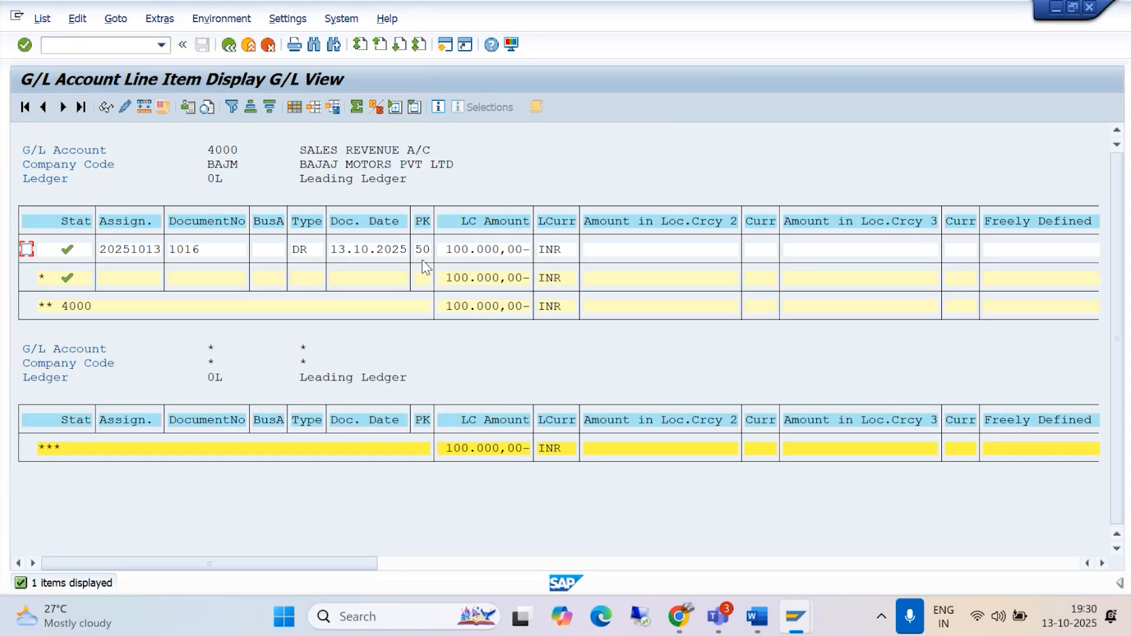
click(228, 44)
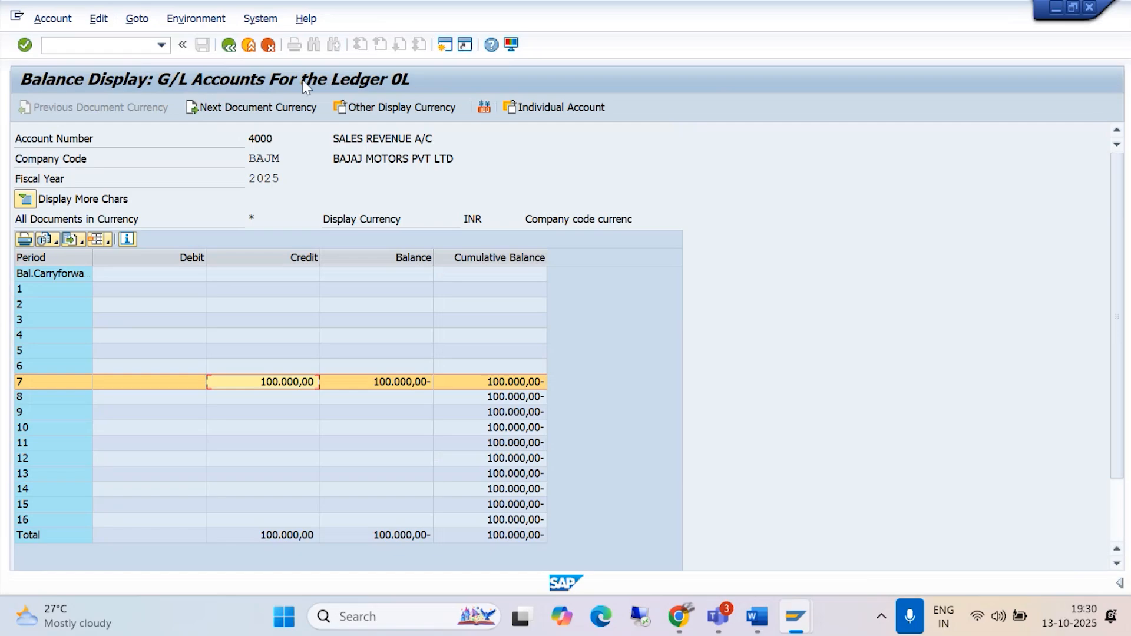
- Display the balances of G/L account 1000 for fiscal year 2025, and return to SAP Easy Access
click(230, 47)
drag(327, 138, 242, 93)
text(1000)
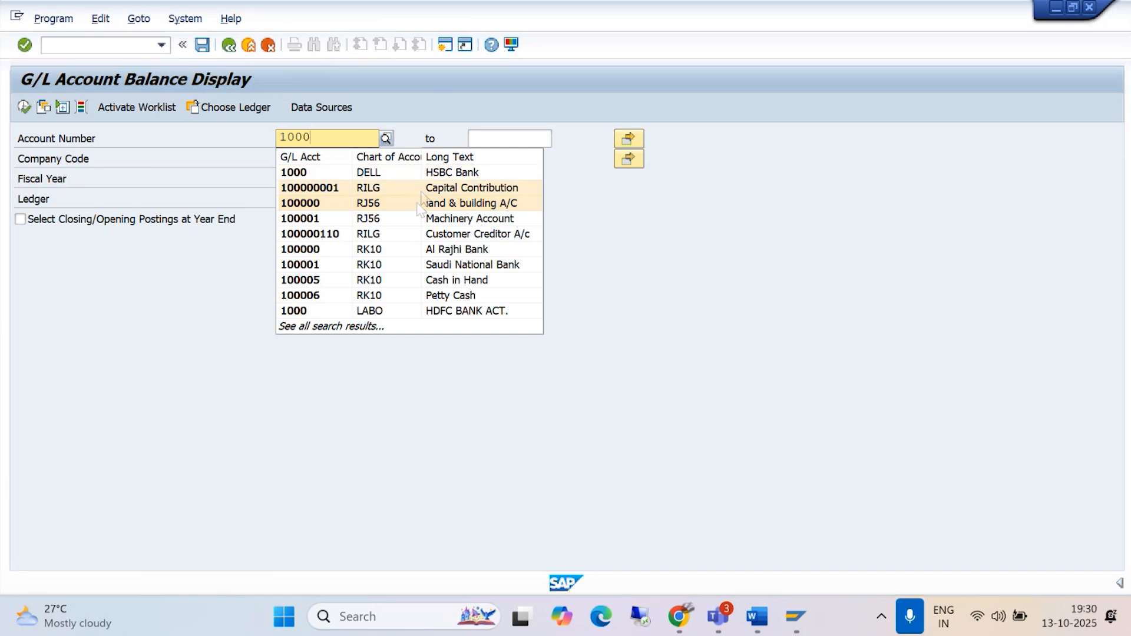
click(717, 228)
click(23, 106)
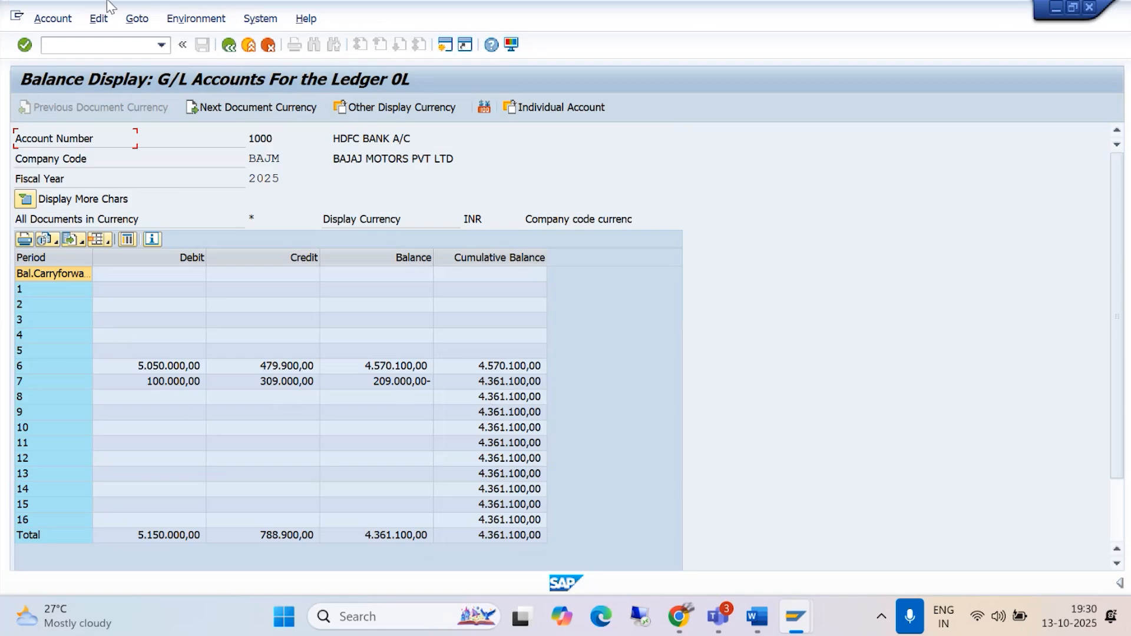
click(228, 50)
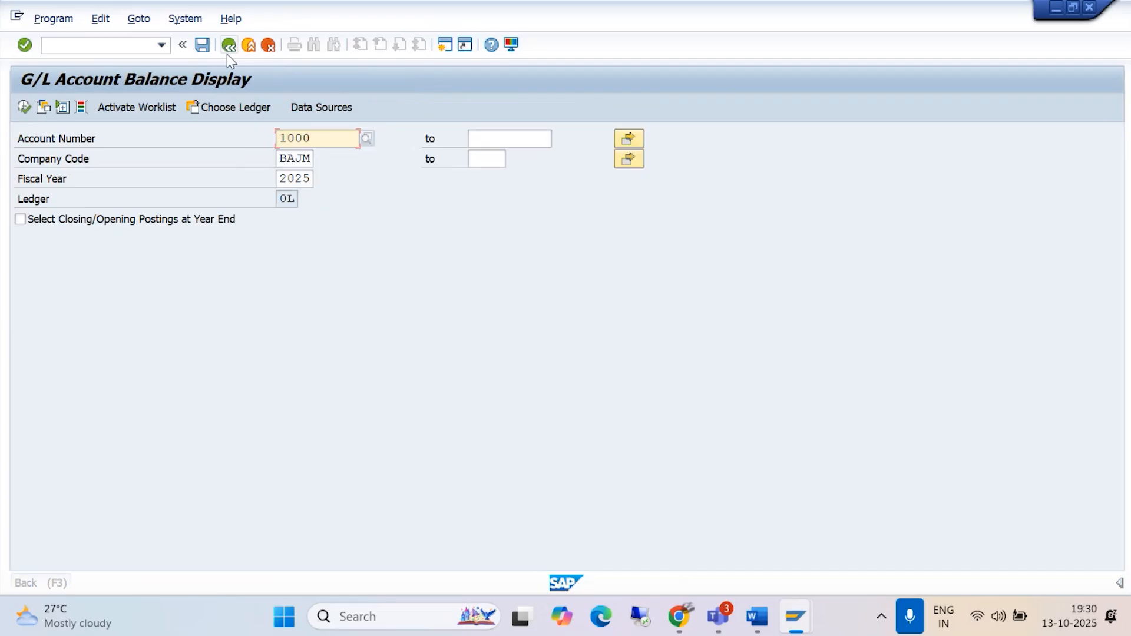
click(227, 54)
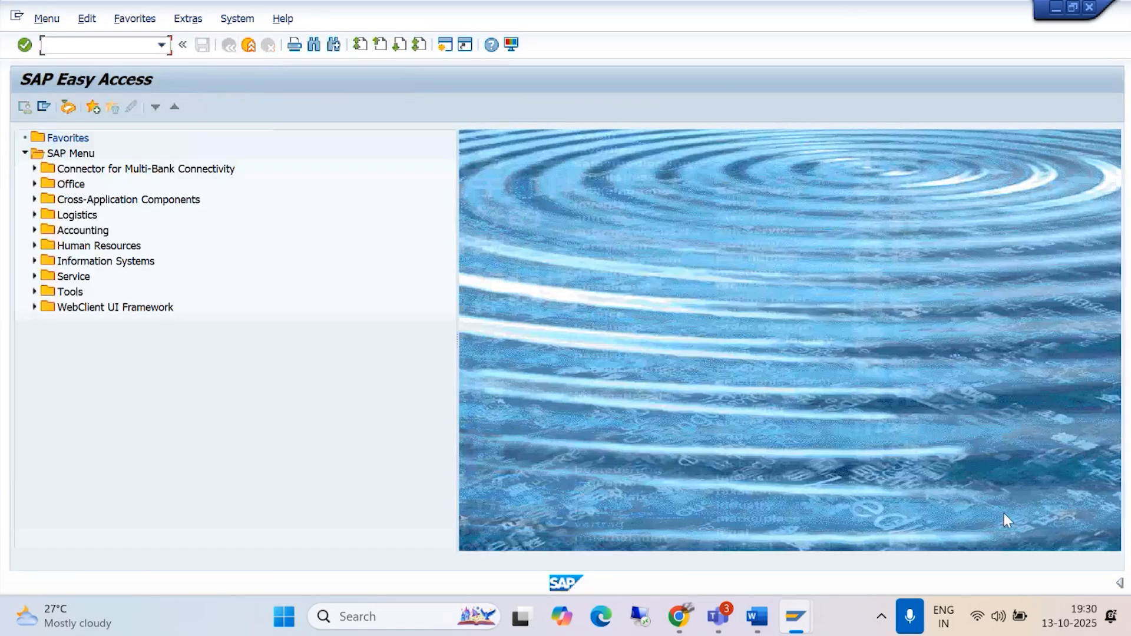
- Close Word, leave the Customer Line Item Display session's selection and minimize all SAP windows to show the desktop
right_click(756, 616)
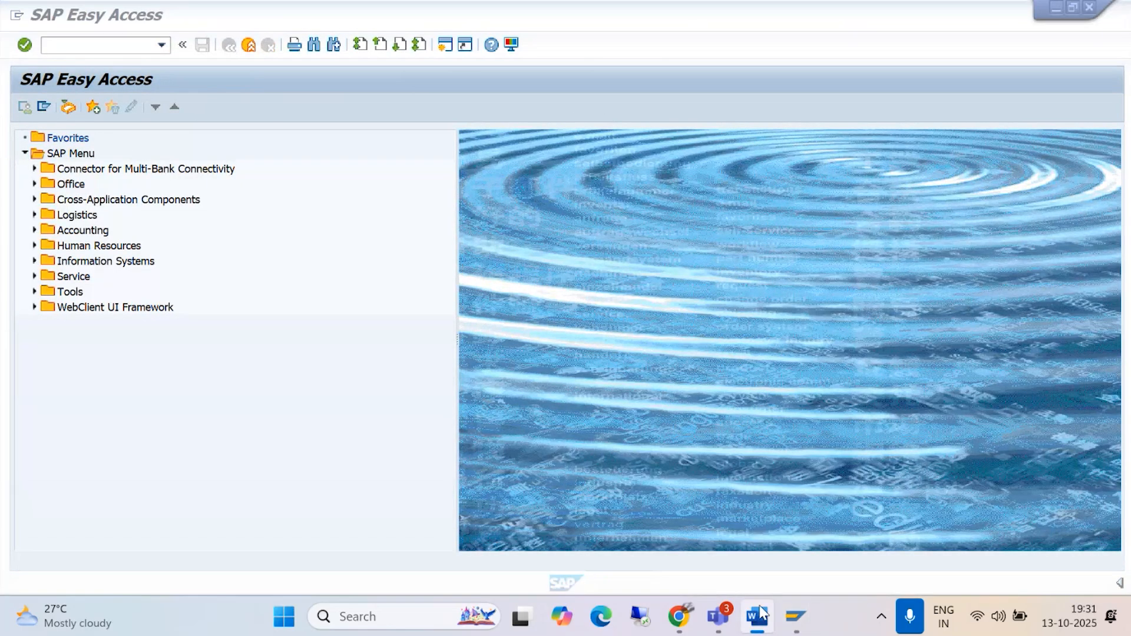
click(750, 571)
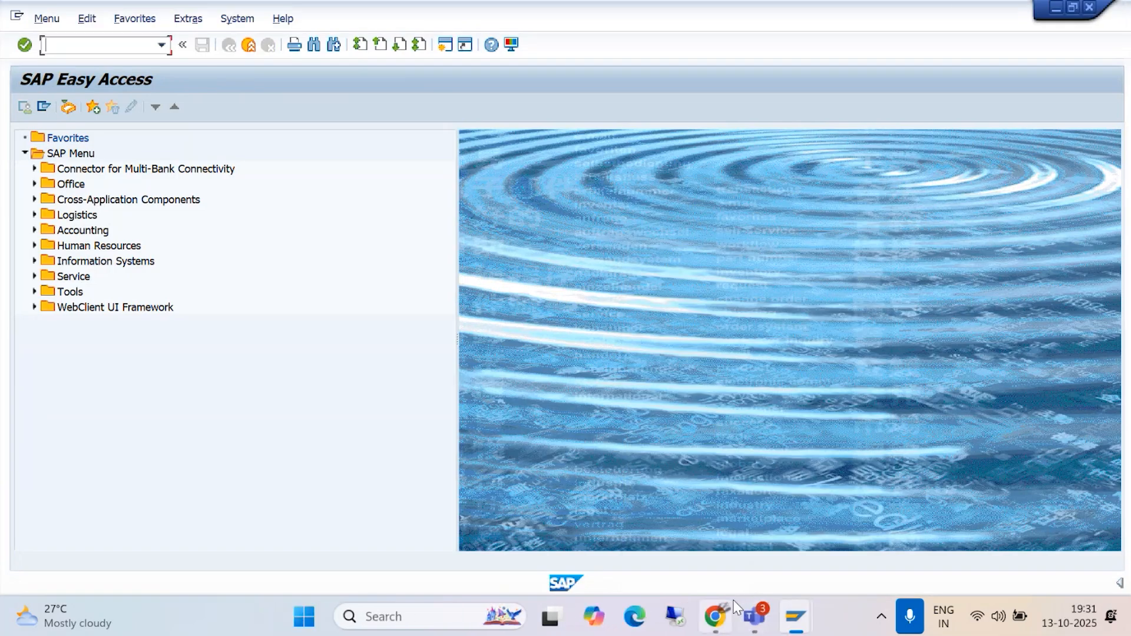
click(1056, 11)
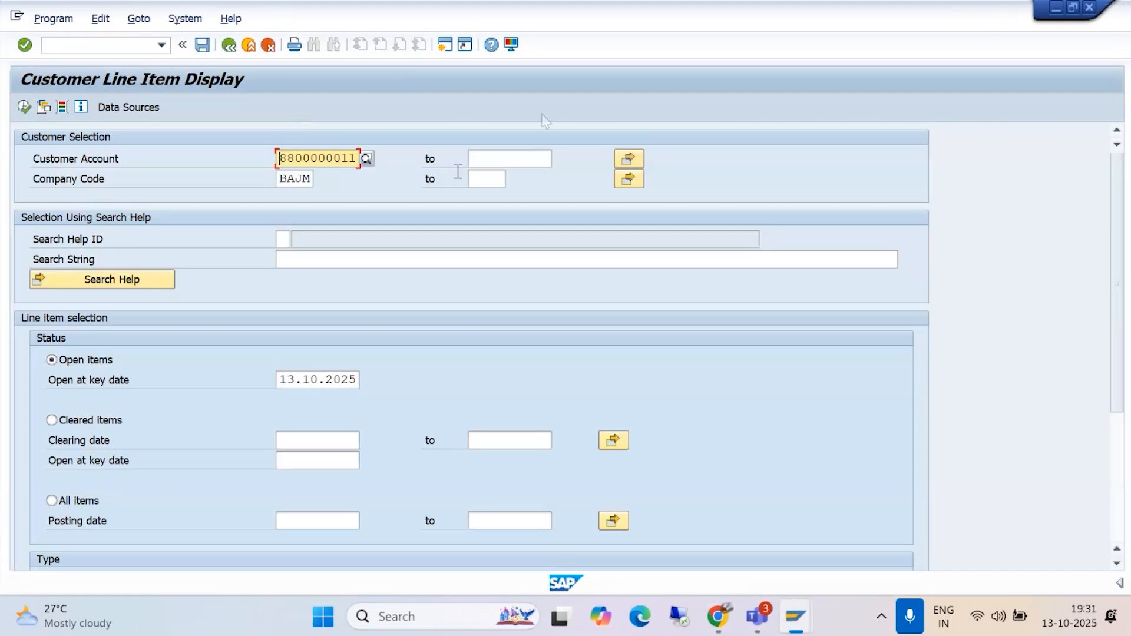
click(228, 47)
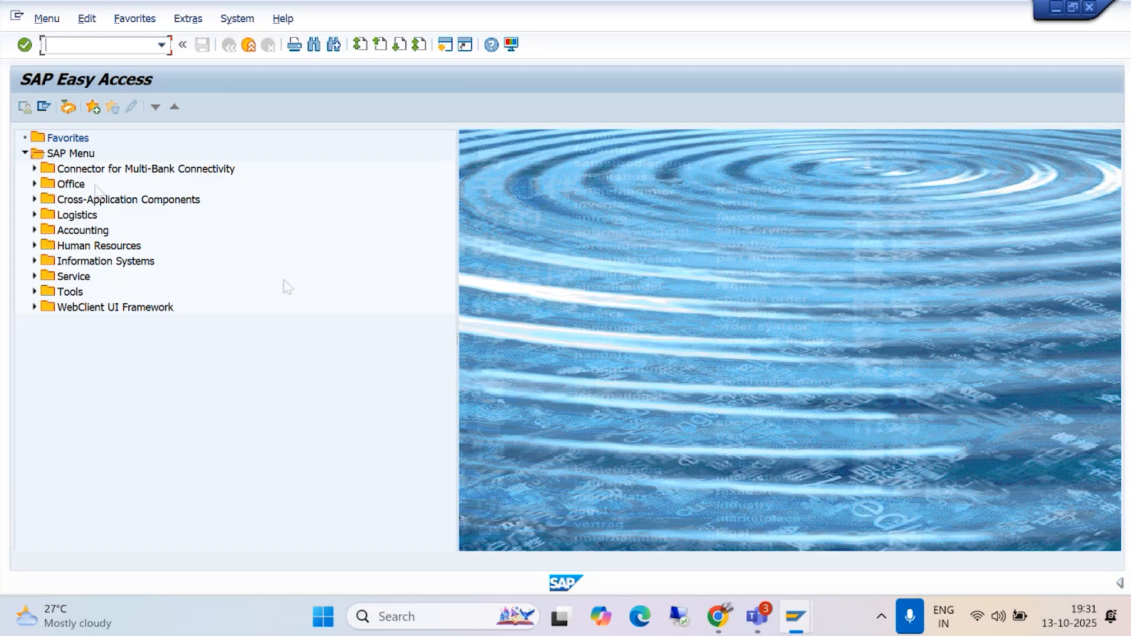
click(1057, 8)
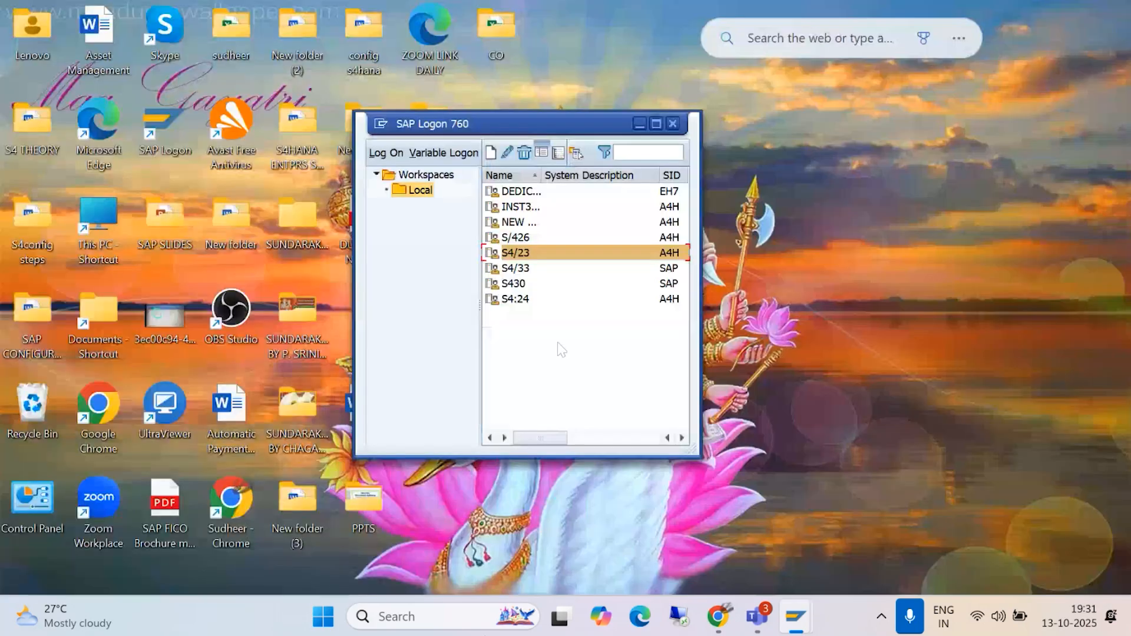
click(639, 124)
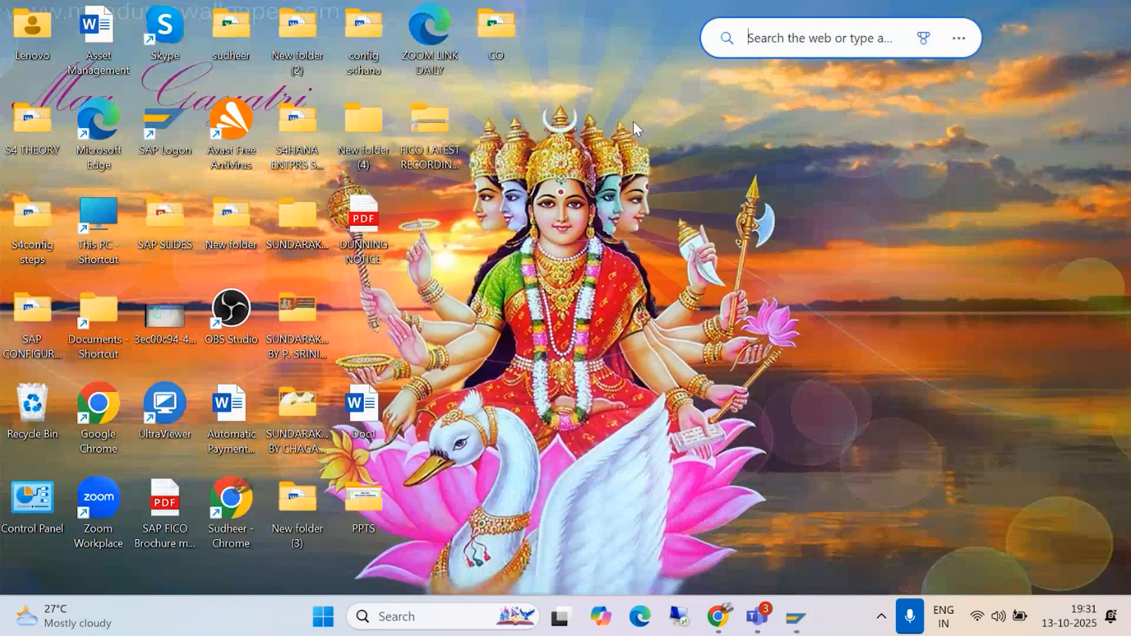
- Open the presentation "#19. Customer Down Payment" from the SAP SLIDES folder in PowerPoint and read the configuration steps on slide 2
double_click(160, 214)
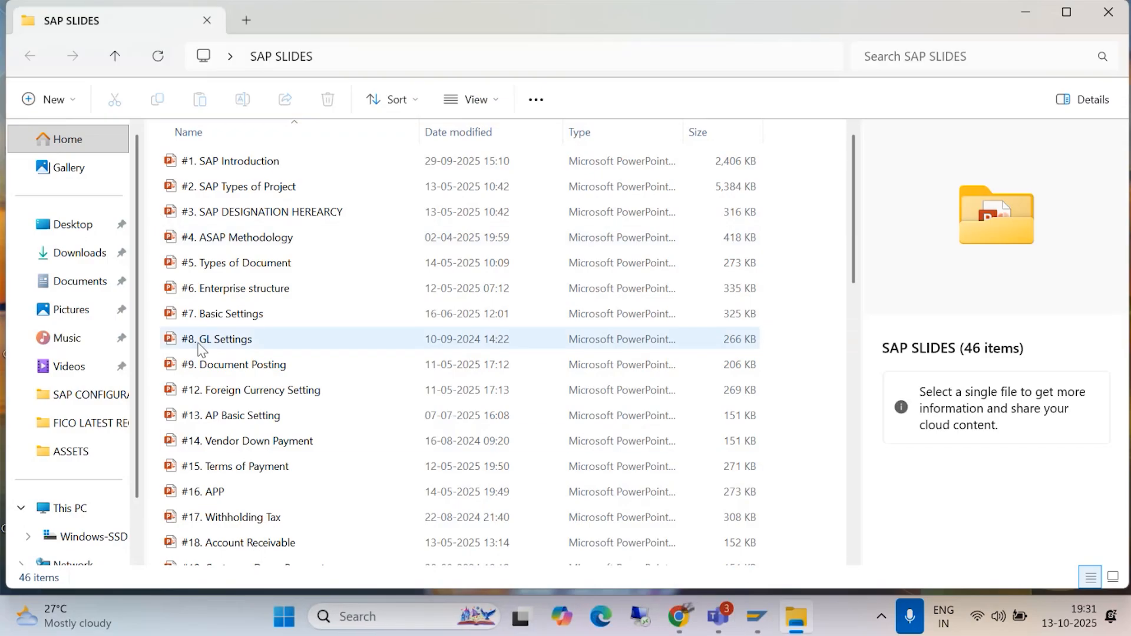
scroll(227, 441, down, 3)
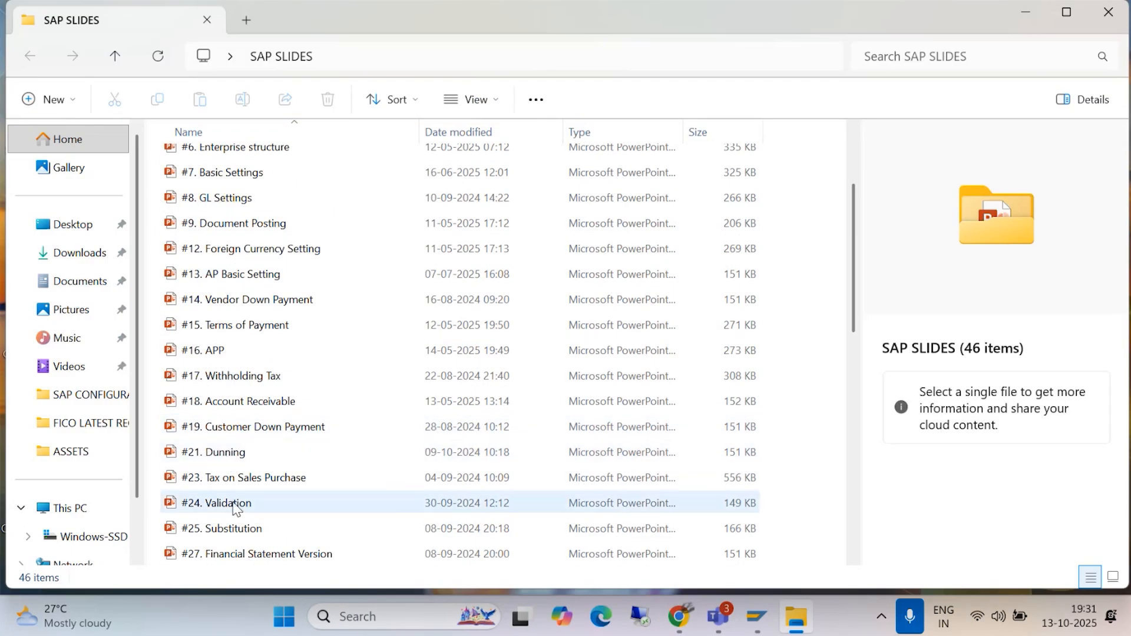
mouse_move(228, 457)
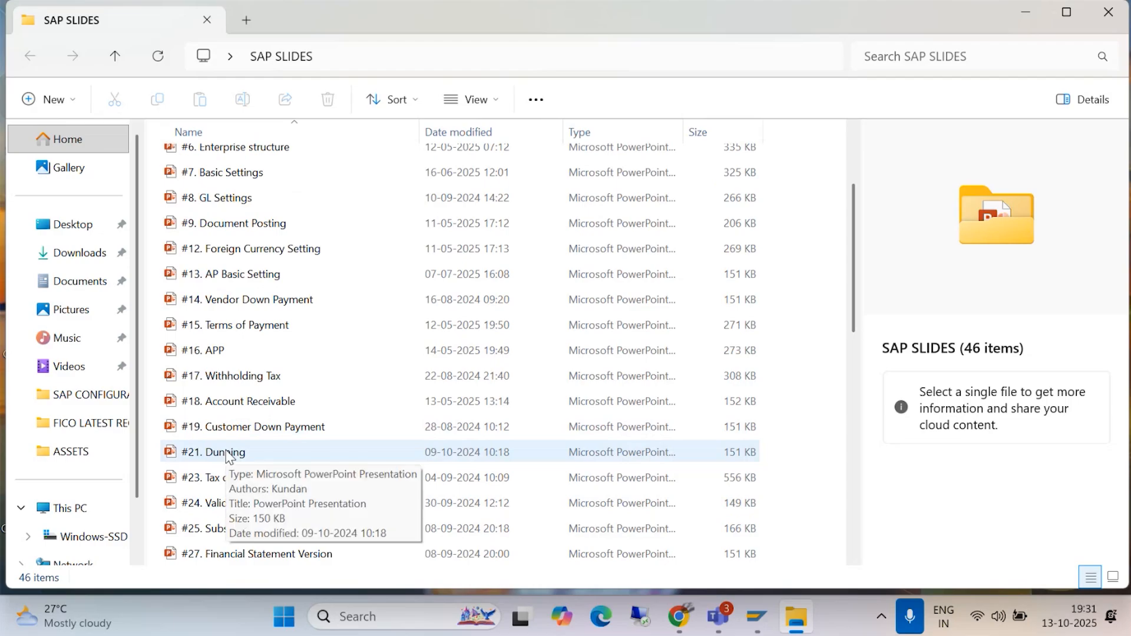
double_click(248, 426)
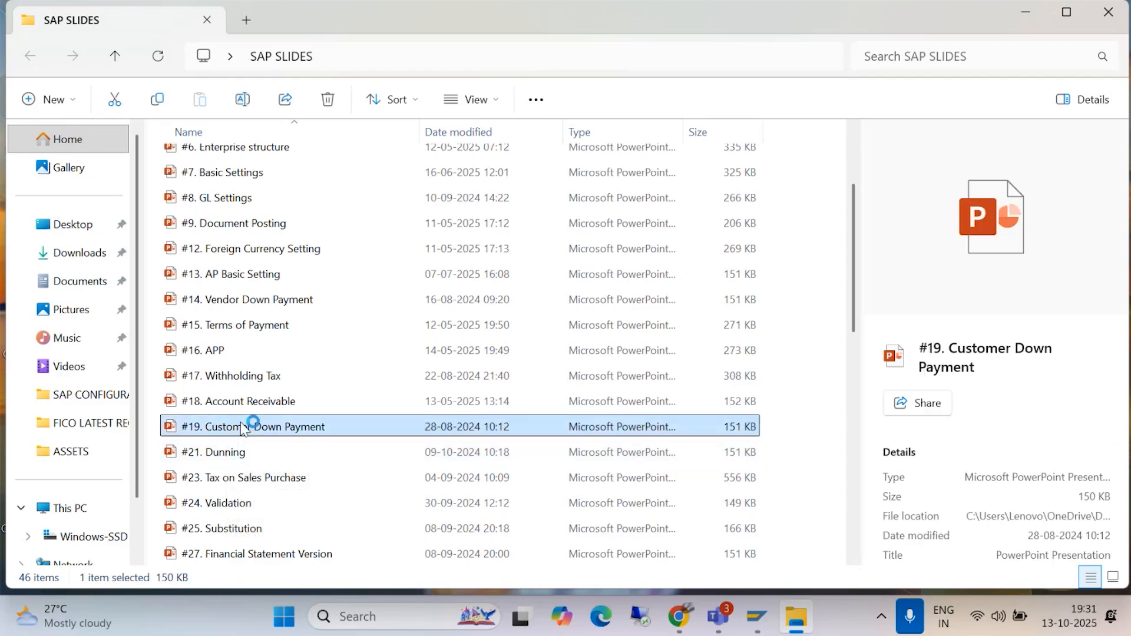
click(1026, 12)
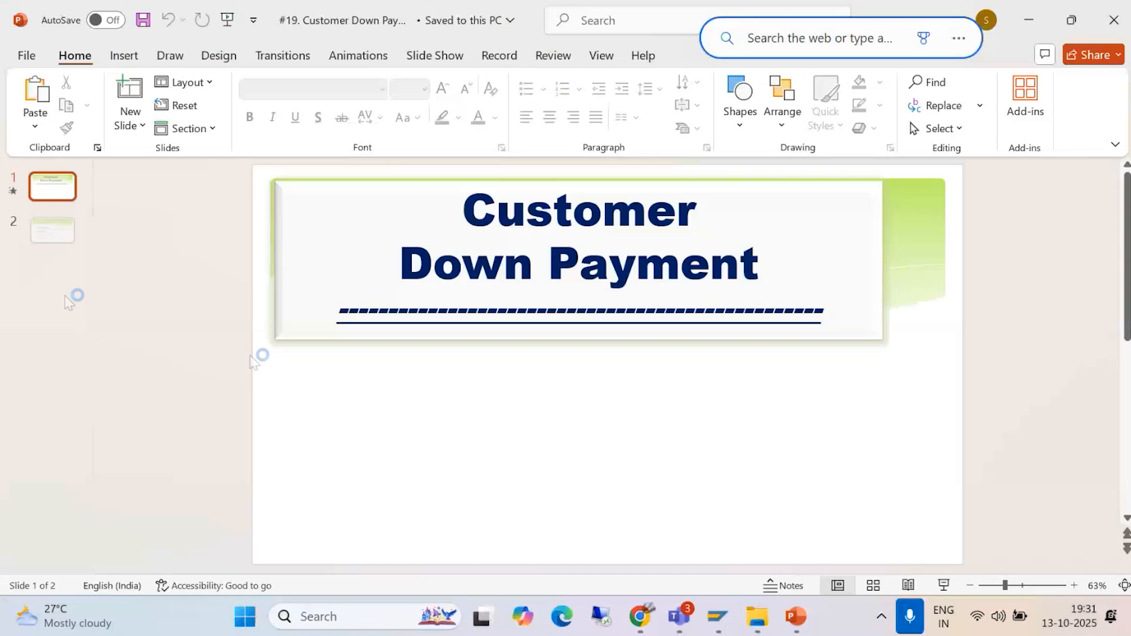
click(58, 242)
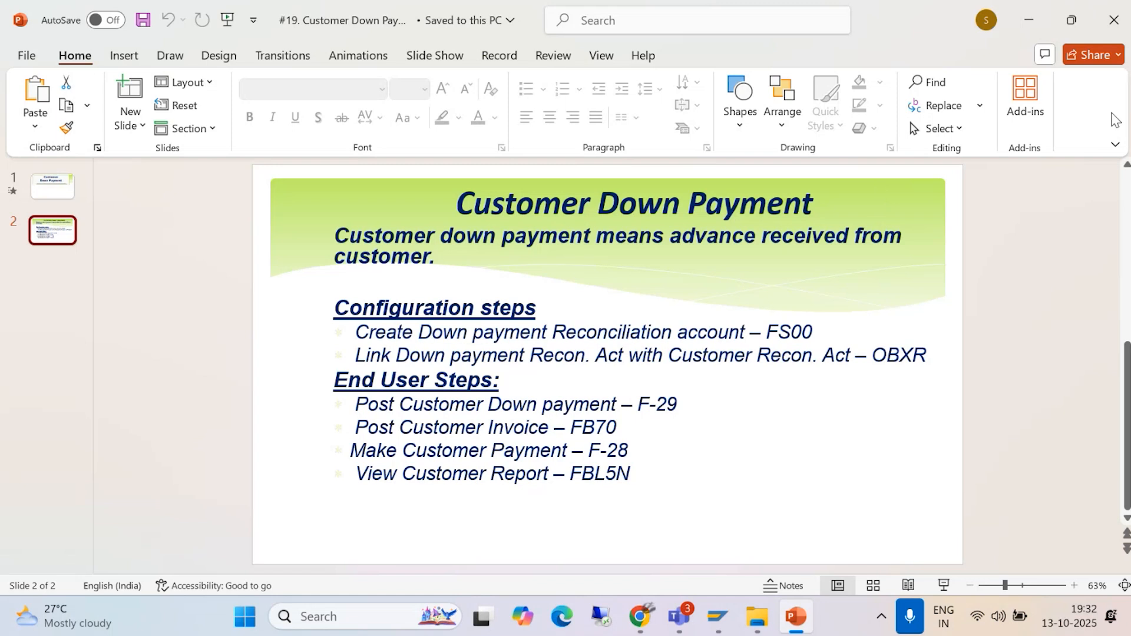
click(1029, 21)
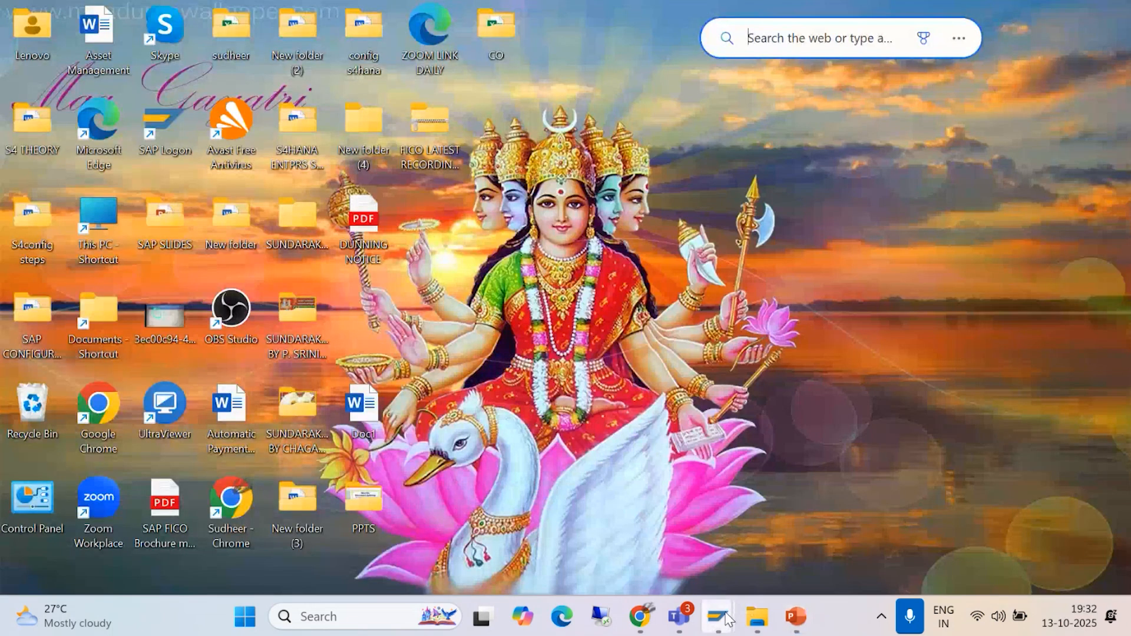
- Switch to SAP, closing a spare Easy Access session, and start Edit G/L Account Centrally (FS00)
mouse_move(719, 616)
click(948, 426)
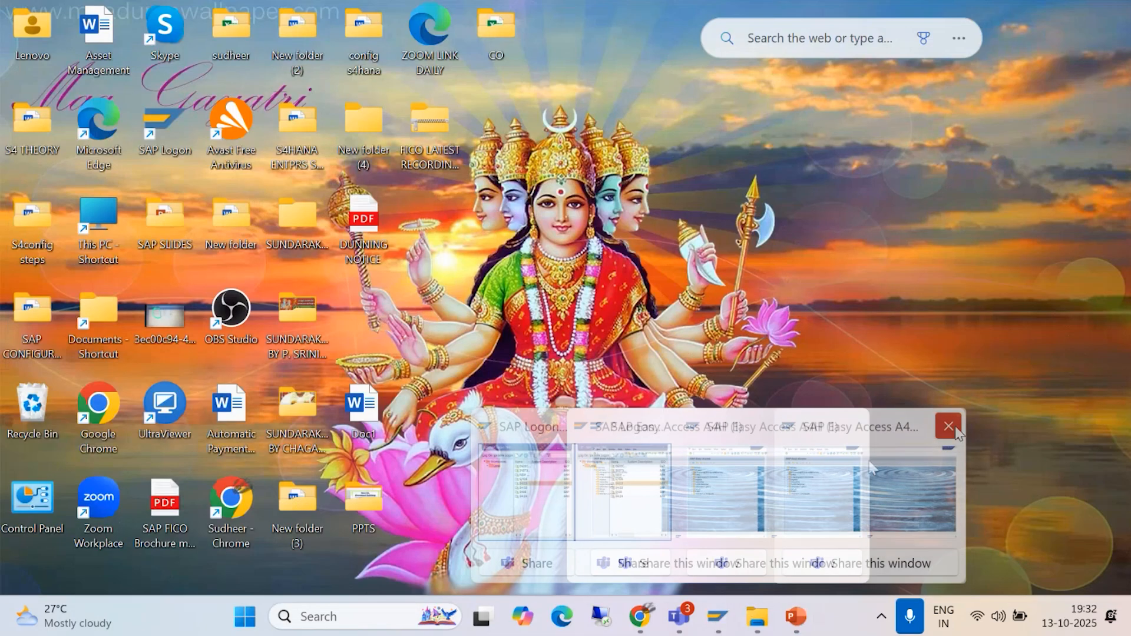
click(771, 512)
text(/)
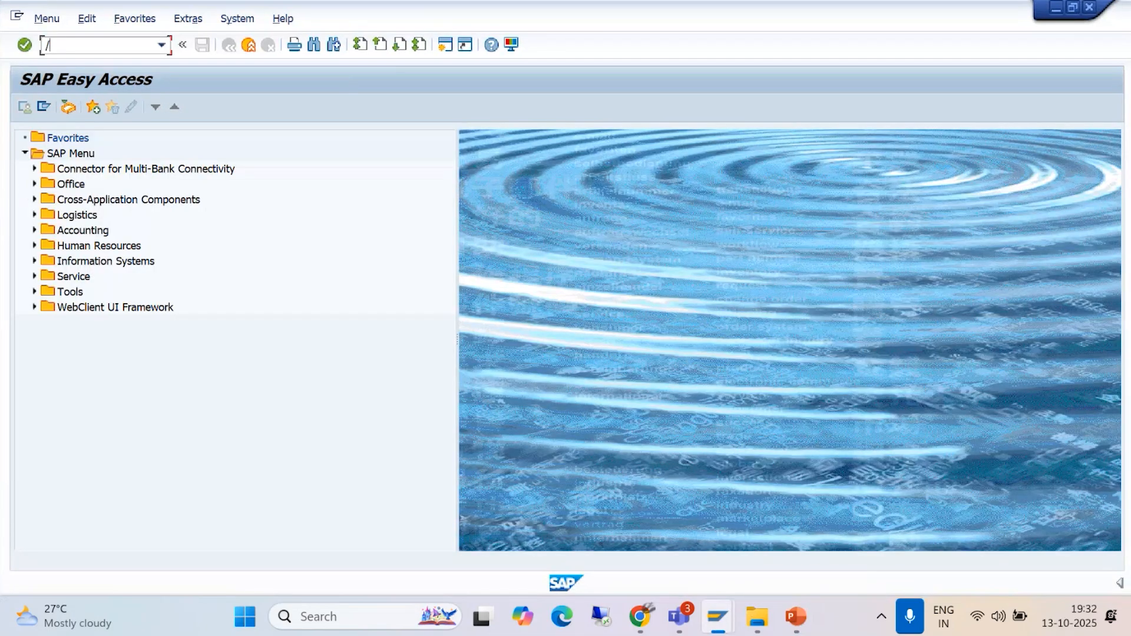
text(NFS00)
key(Return)
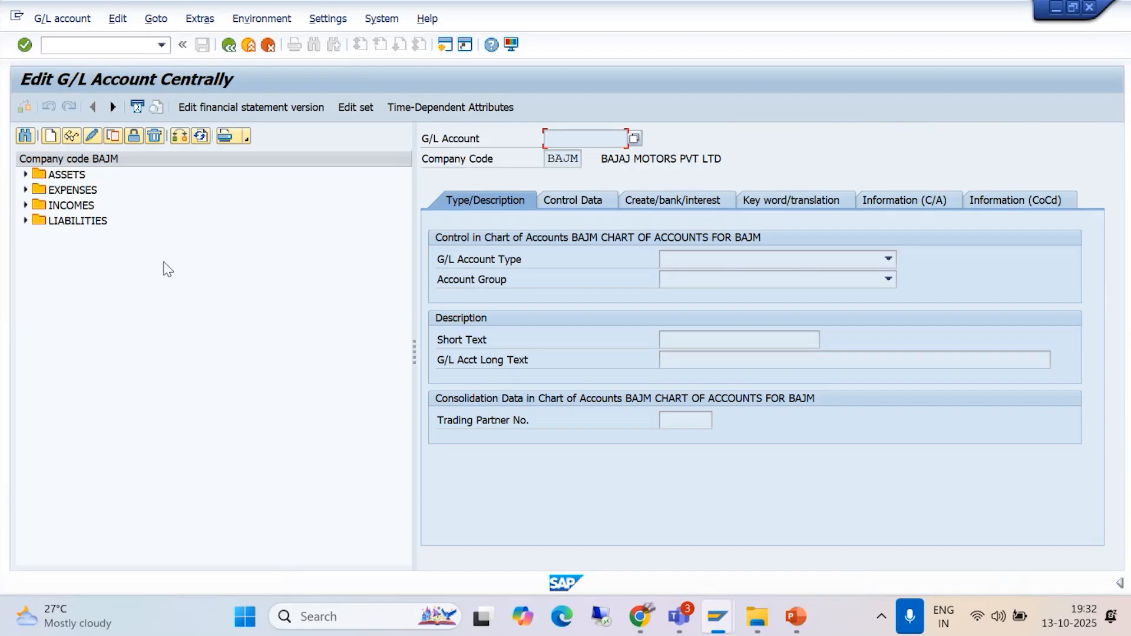
- Expand the LIABILITIES accounts and begin creating G/L account 2003 in company code BAJM
click(26, 221)
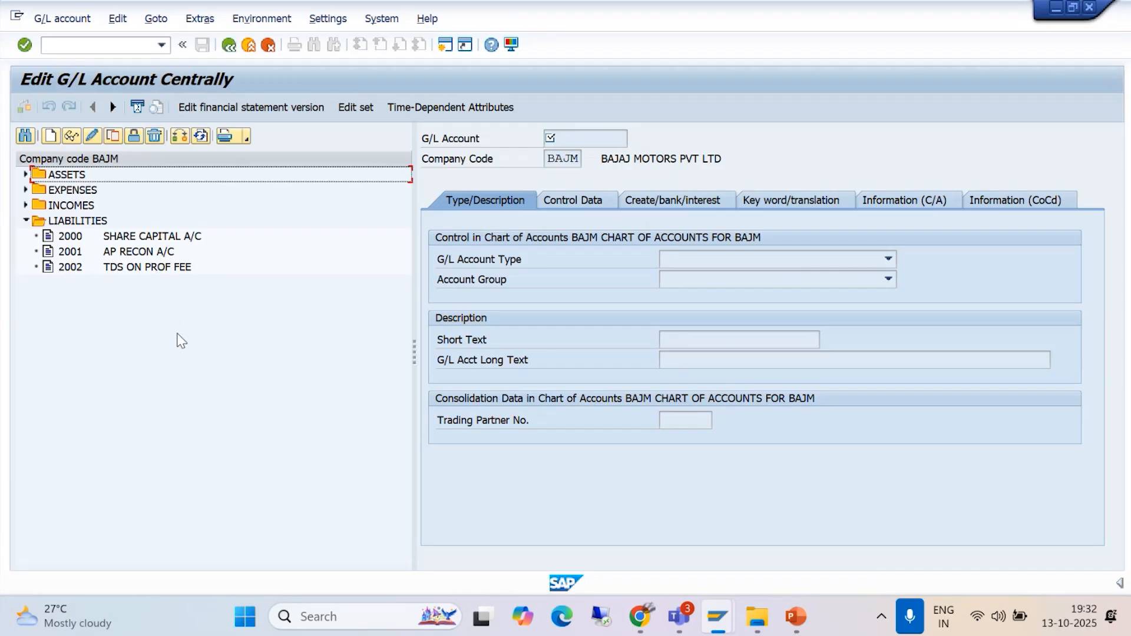
click(51, 136)
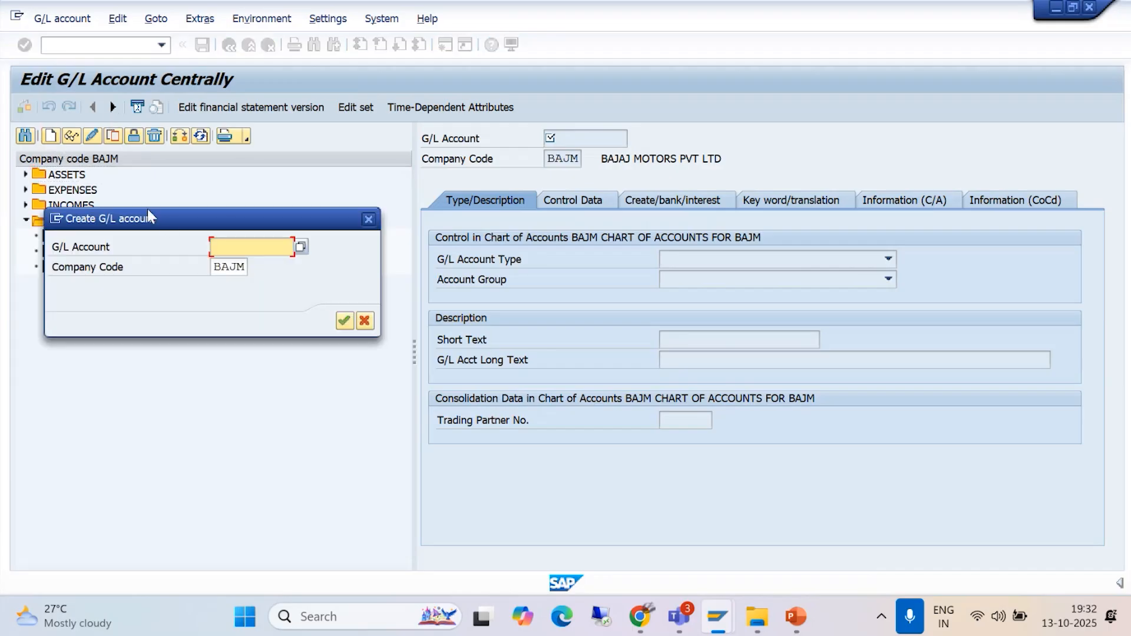
drag(172, 228, 186, 403)
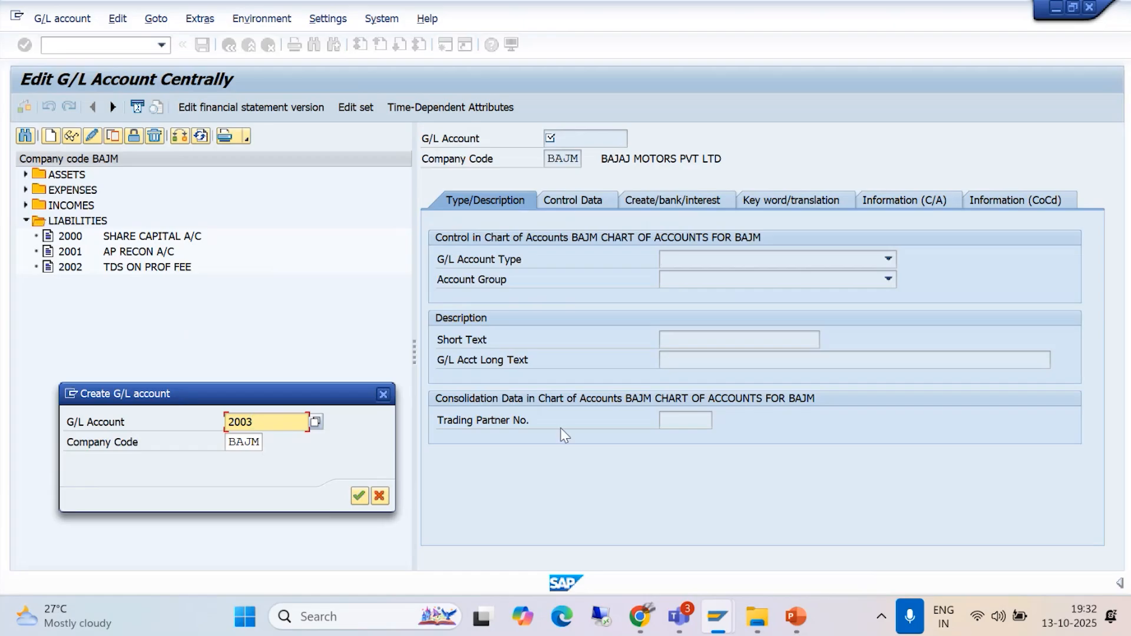
click(358, 493)
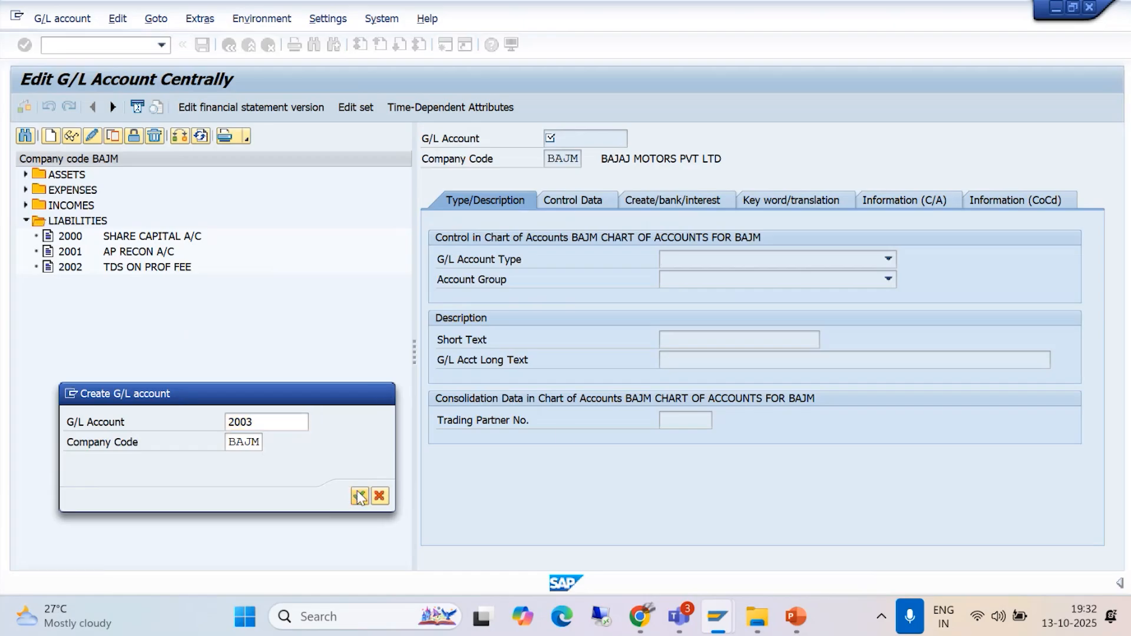
- Classify G/L account 2003 as a Balance Sheet Account in account group LIAB LIABILITIES
click(887, 260)
click(724, 346)
click(888, 280)
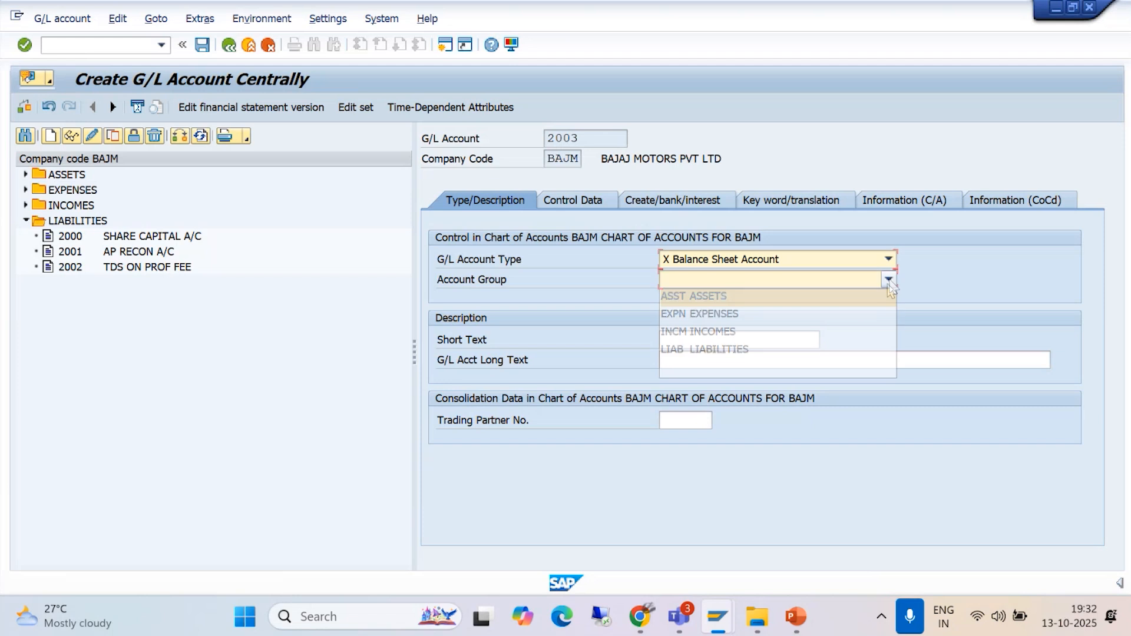
click(748, 349)
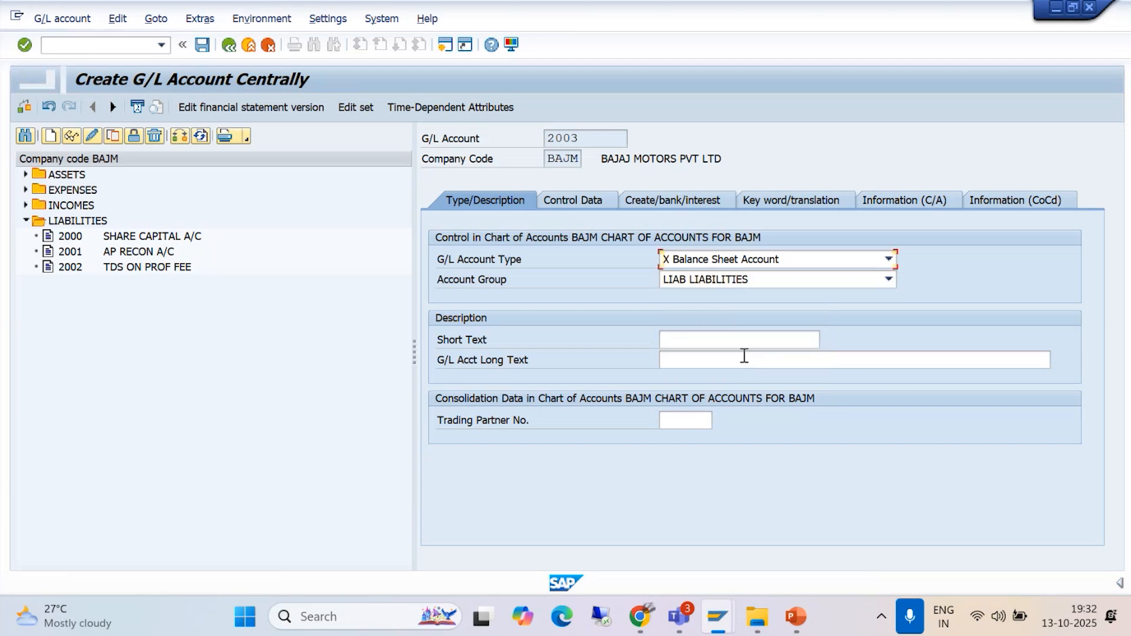
- Give the account the short text "AR DP RECON A/C" and the long text "AR DOWNPAYMENT RECON A/C"
click(679, 341)
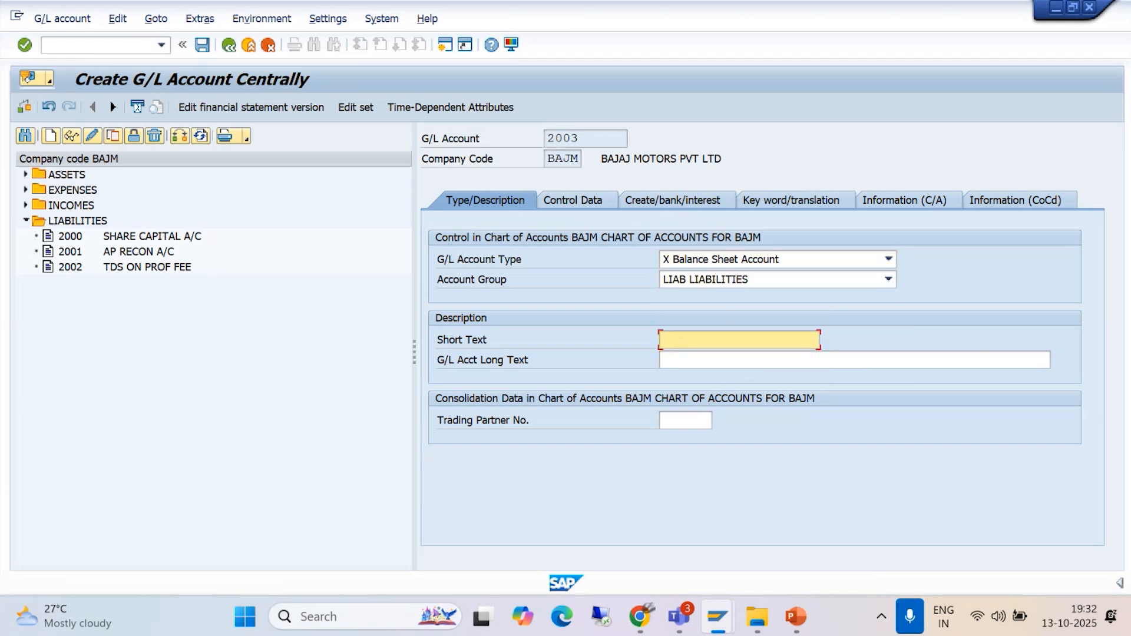
text(AR)
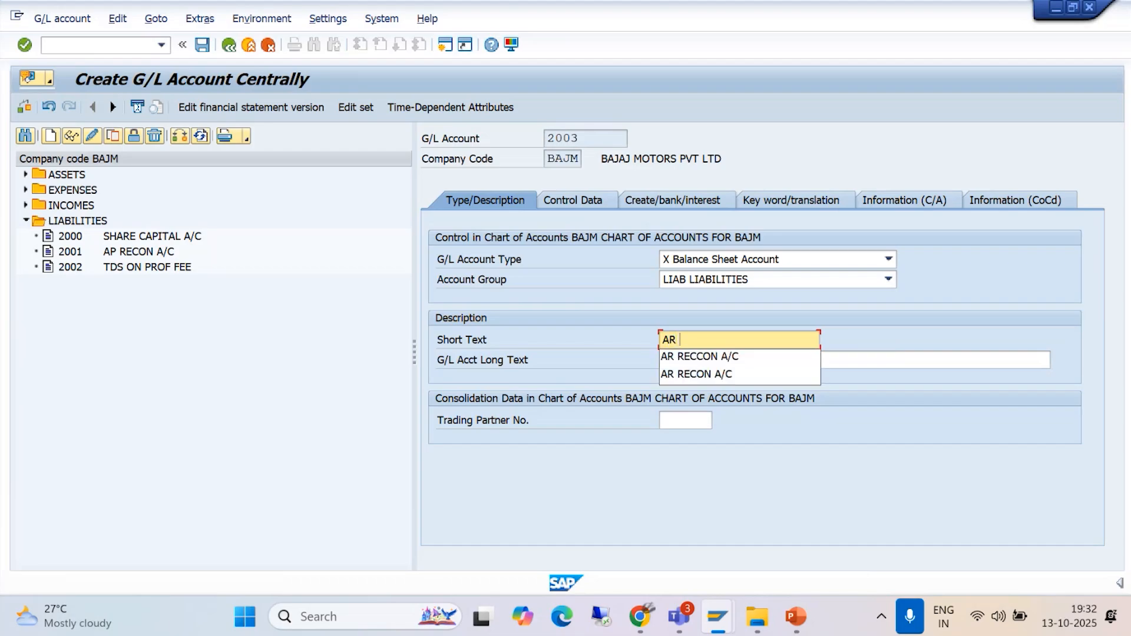
text( DP RECON A/C)
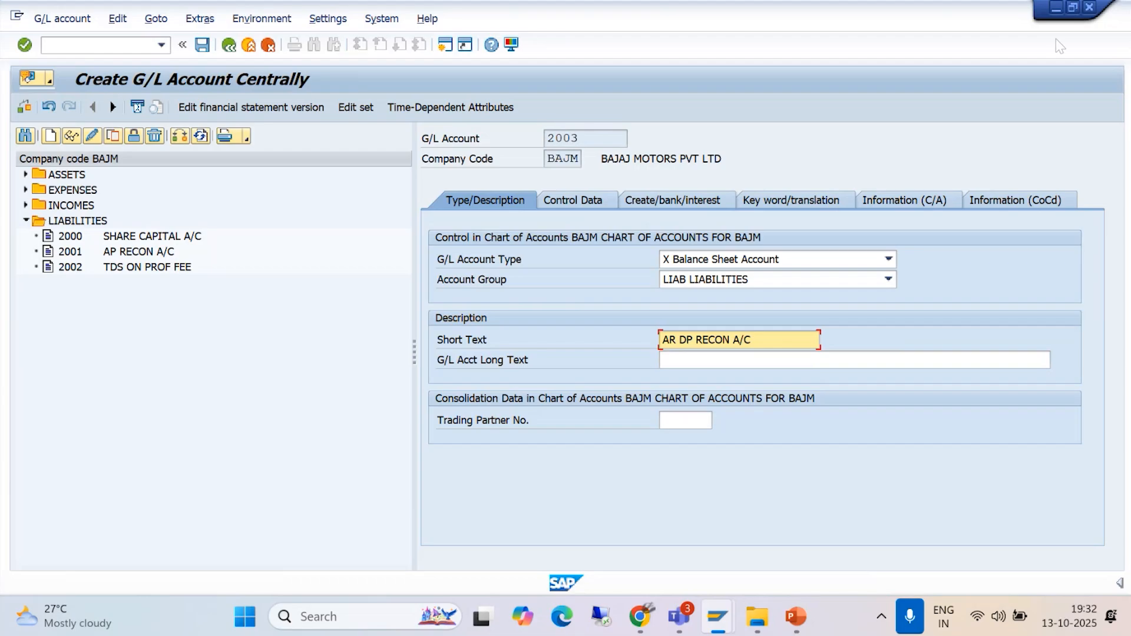
click(681, 358)
text(AR DO)
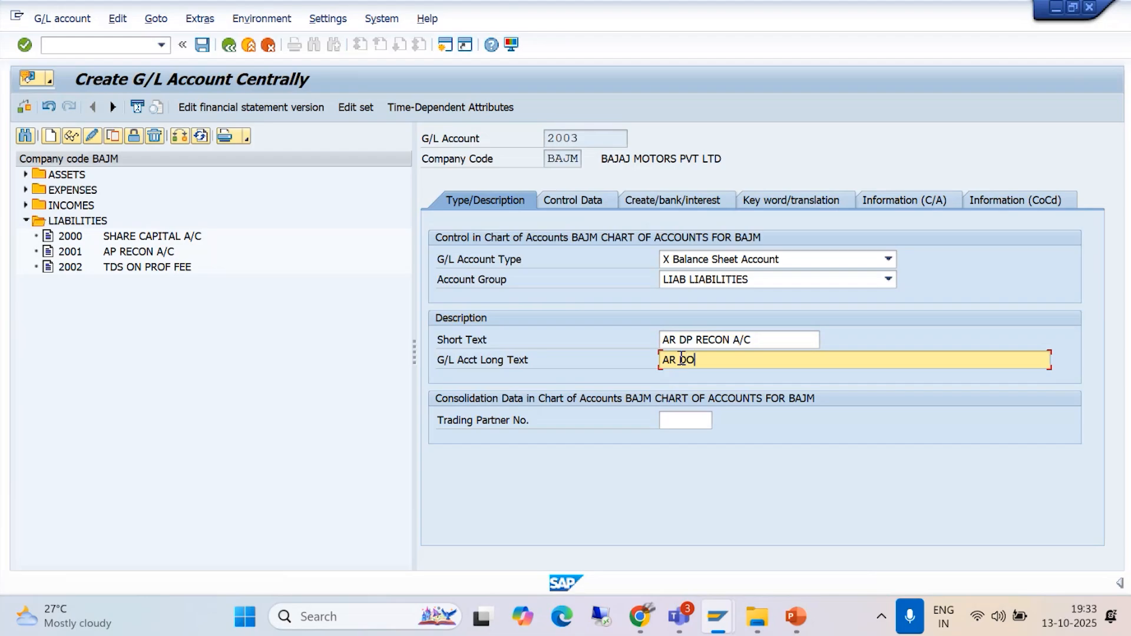
text(WNPAYMENT RECON A/)
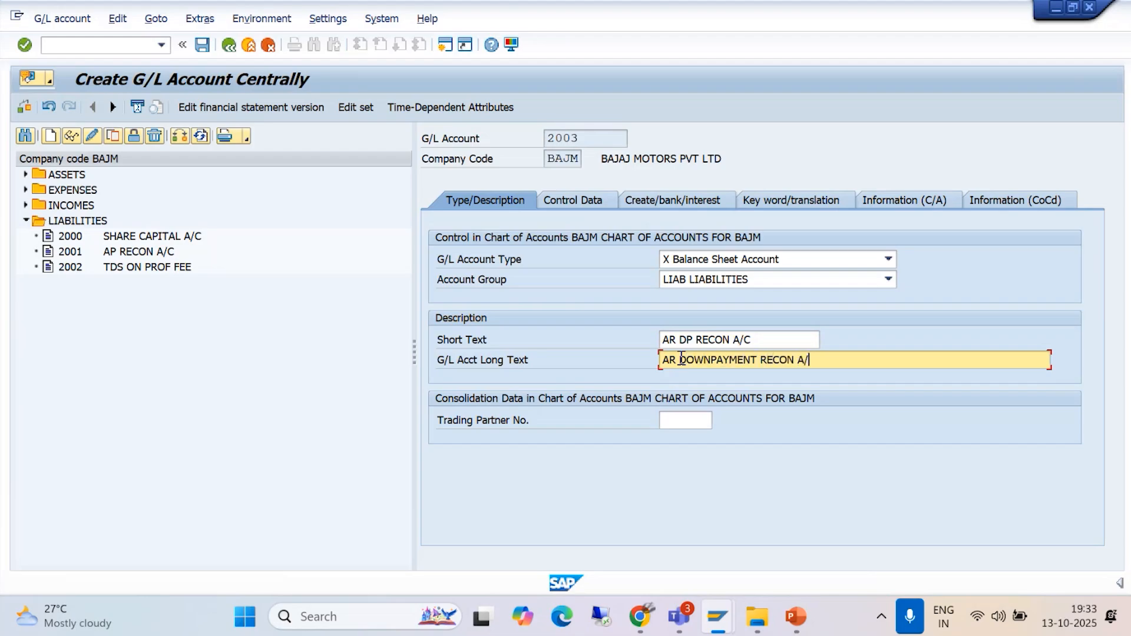
text(C)
- In the account's control data, set the reconciliation account type to D Customers and fill in the sort key
click(586, 204)
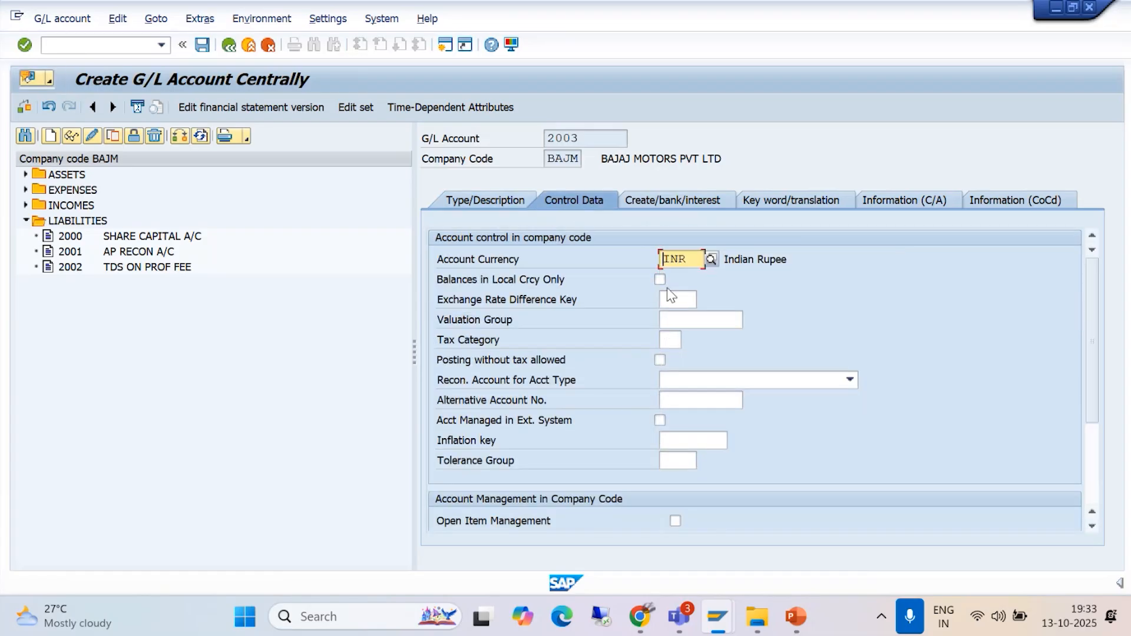
click(849, 380)
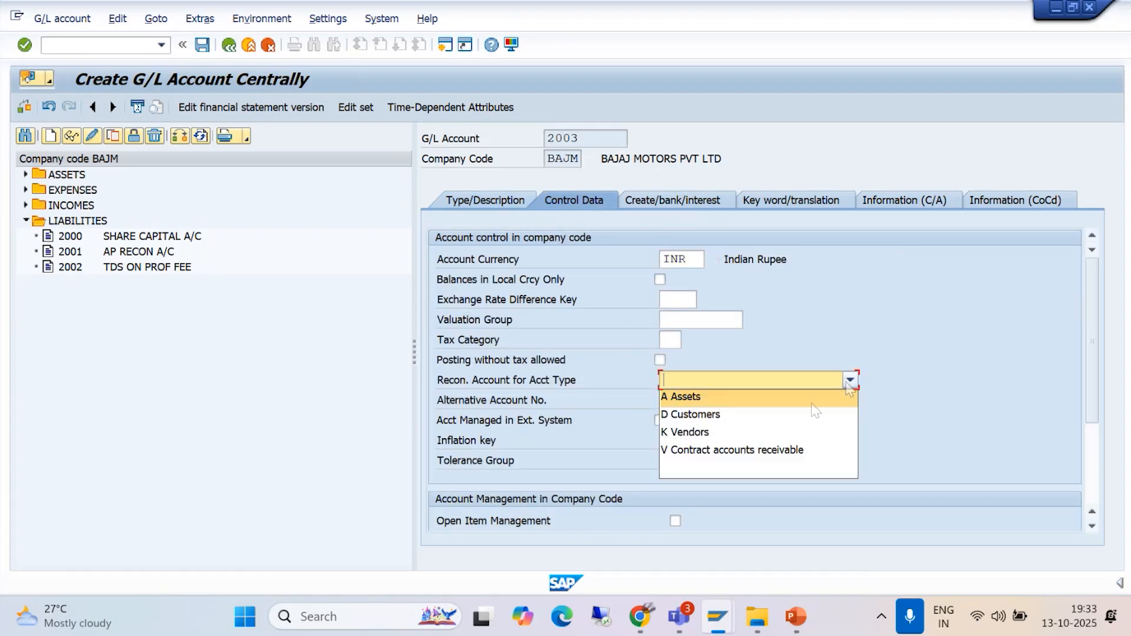
click(732, 417)
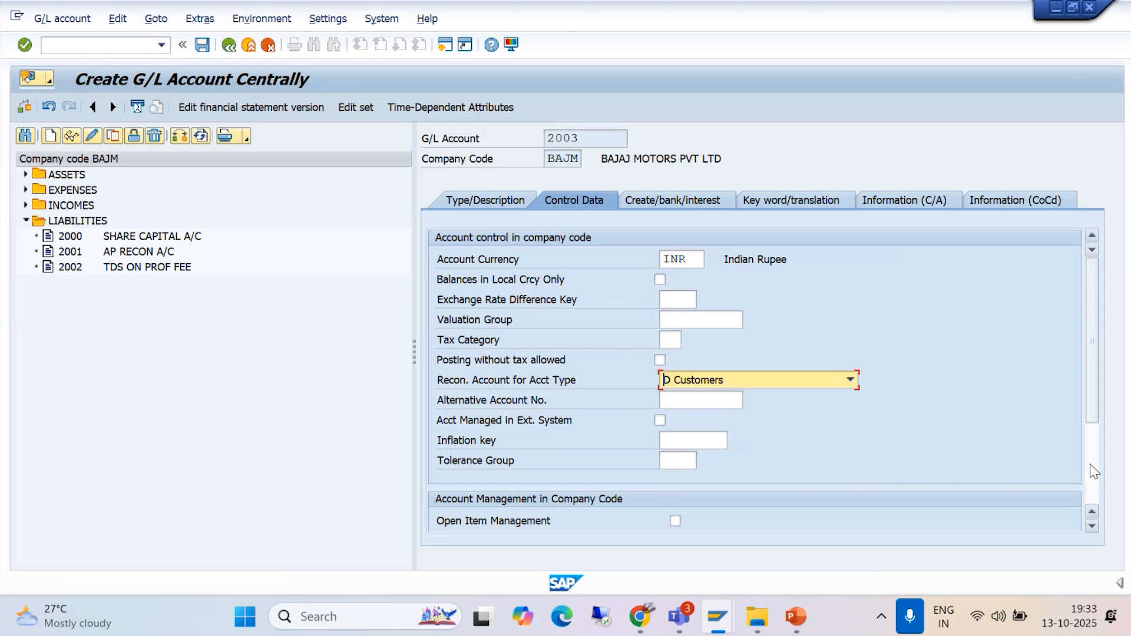
drag(1089, 420, 1091, 502)
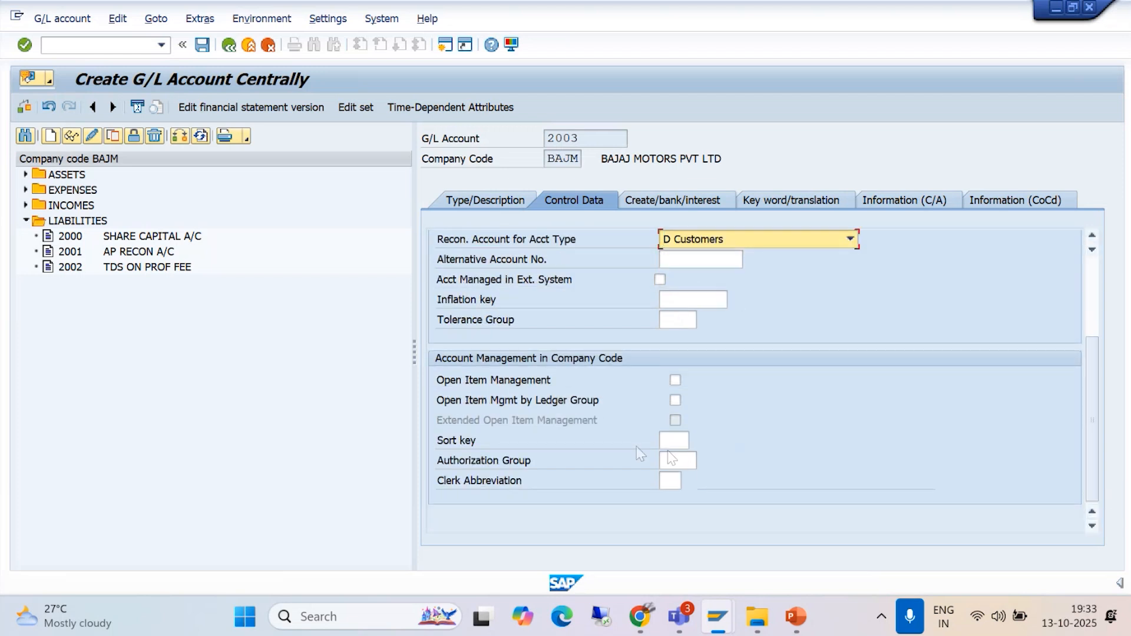
click(669, 446)
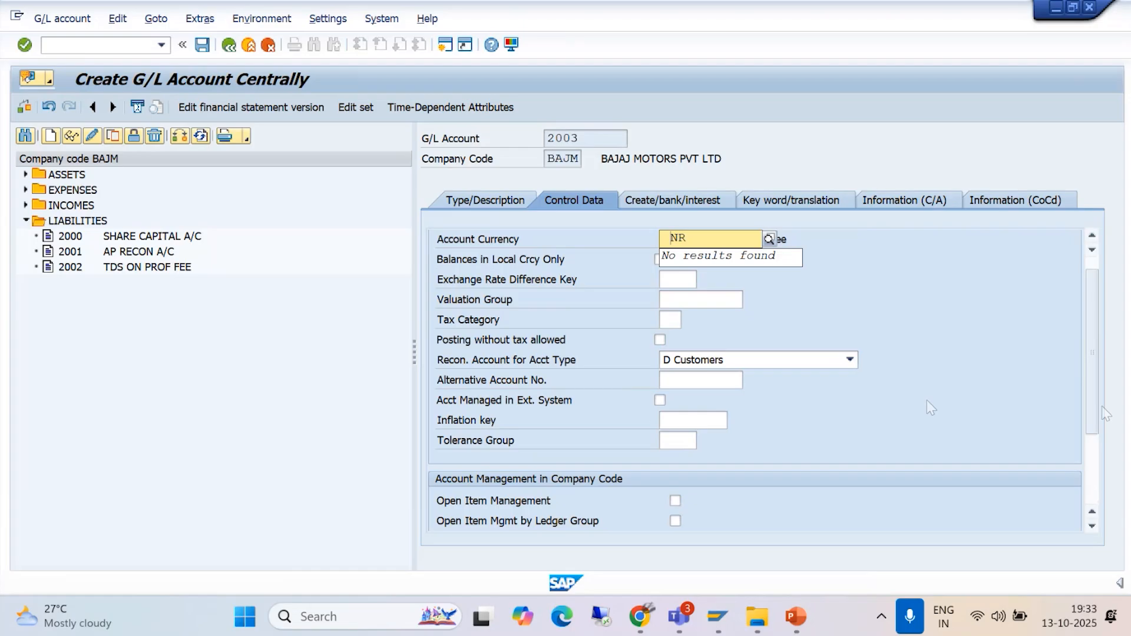
drag(1091, 408, 1076, 497)
click(674, 441)
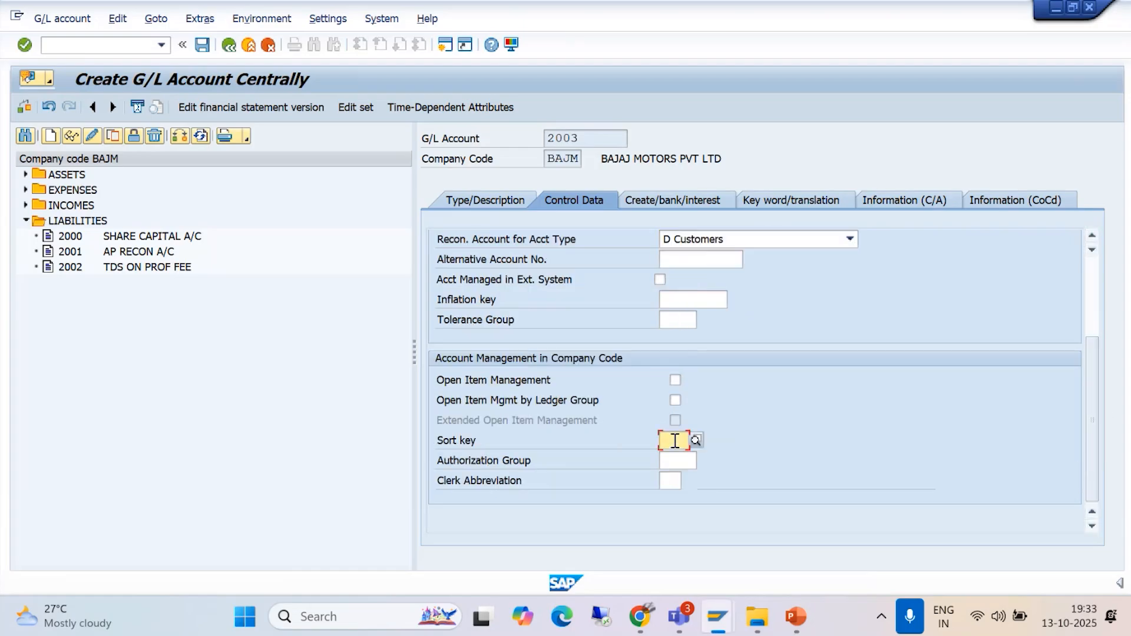
click(674, 458)
key(Return)
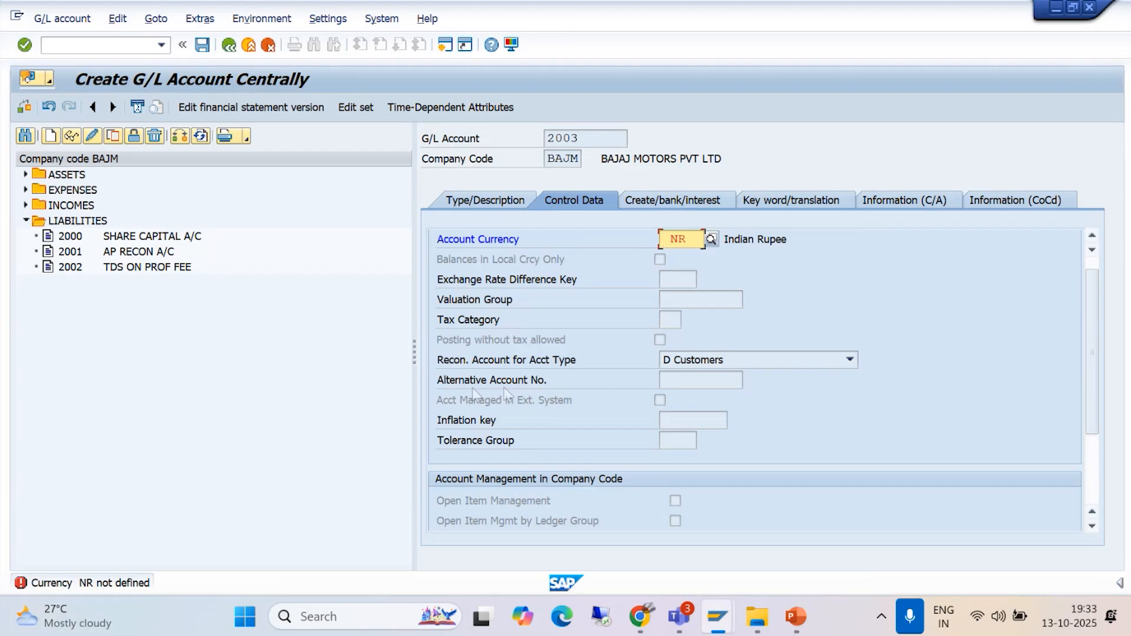
- Correct the account currency in the control data to INR
click(473, 204)
drag(692, 243, 661, 245)
key(BackSpace)
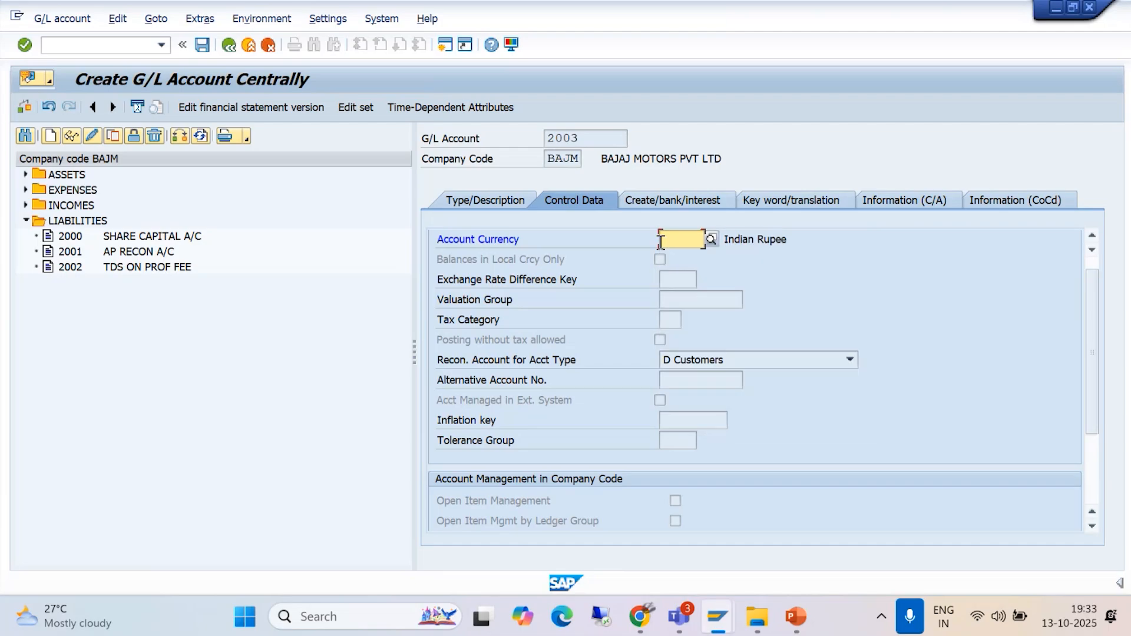
text(INR)
key(Return)
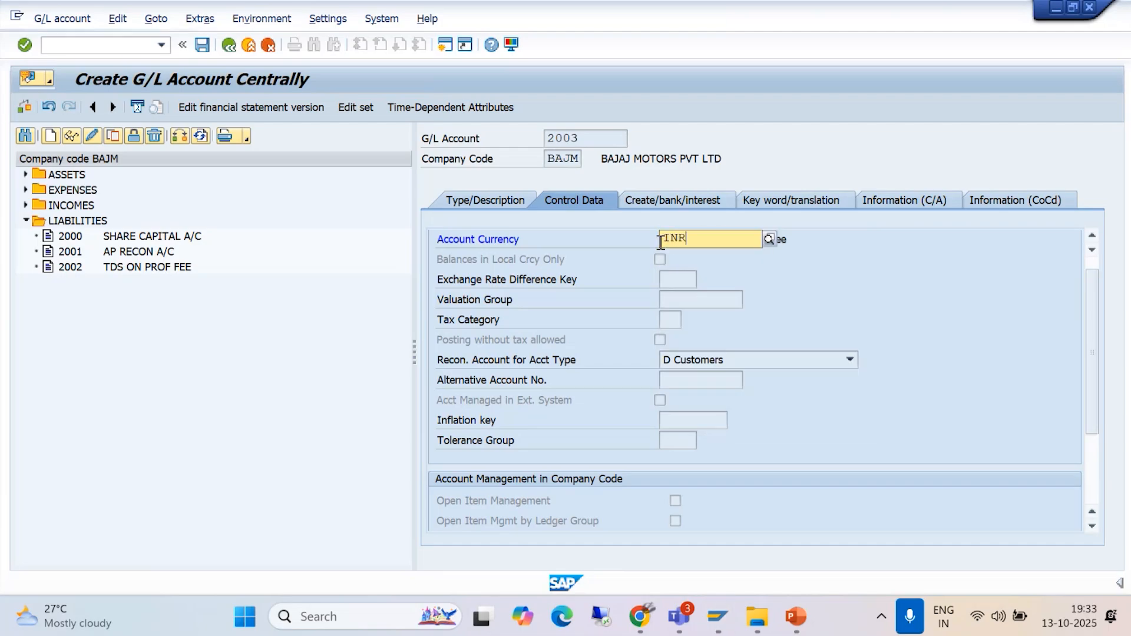
- Assign field status group G067 (Reconciliation accounts) to the account and save it
click(670, 203)
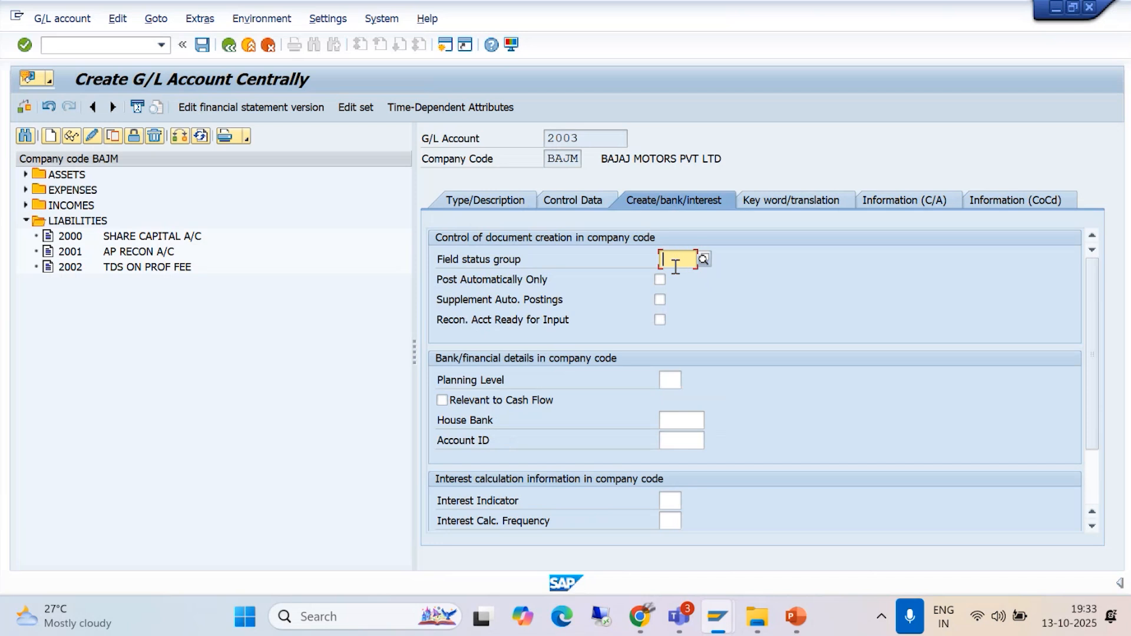
text(G067)
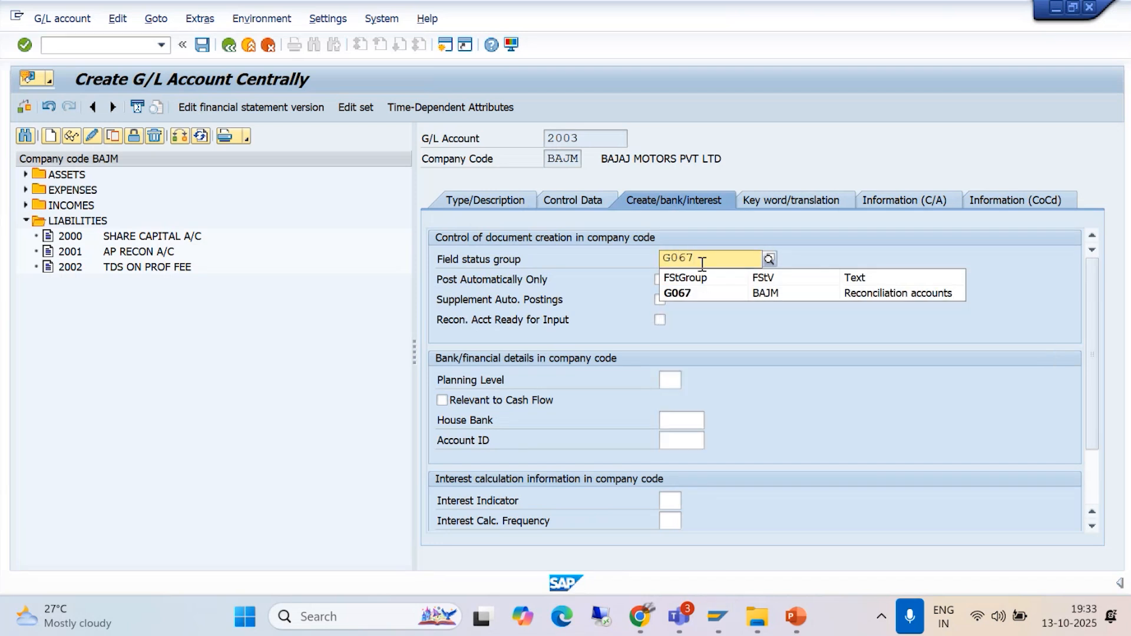
click(695, 294)
click(199, 50)
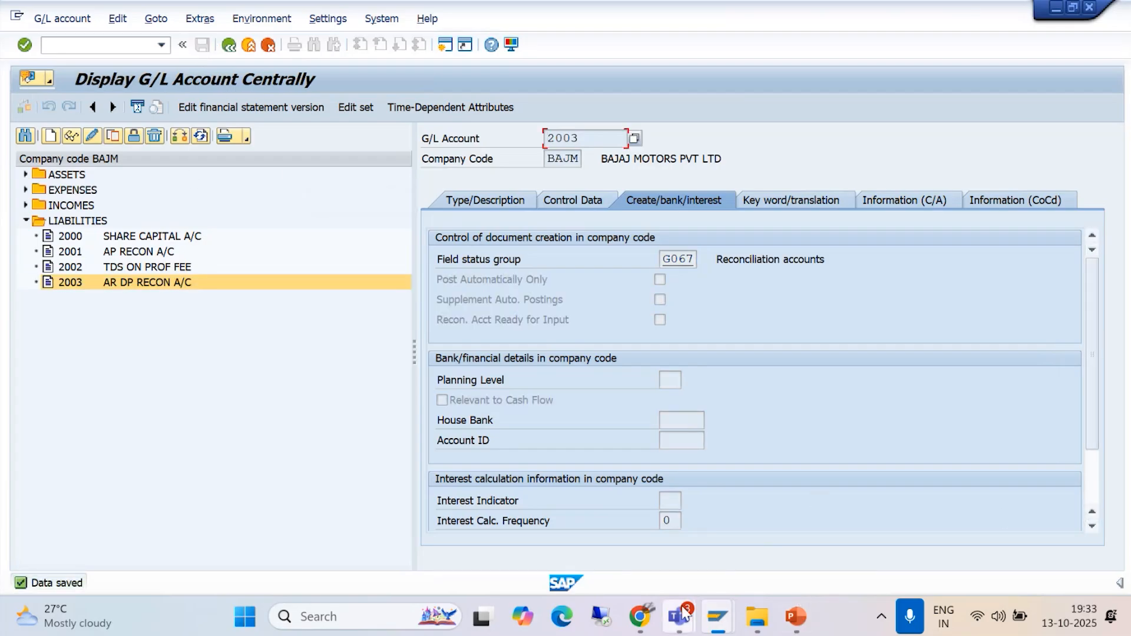
- Minimize SAP and close the SAP SLIDES folder window
click(1057, 12)
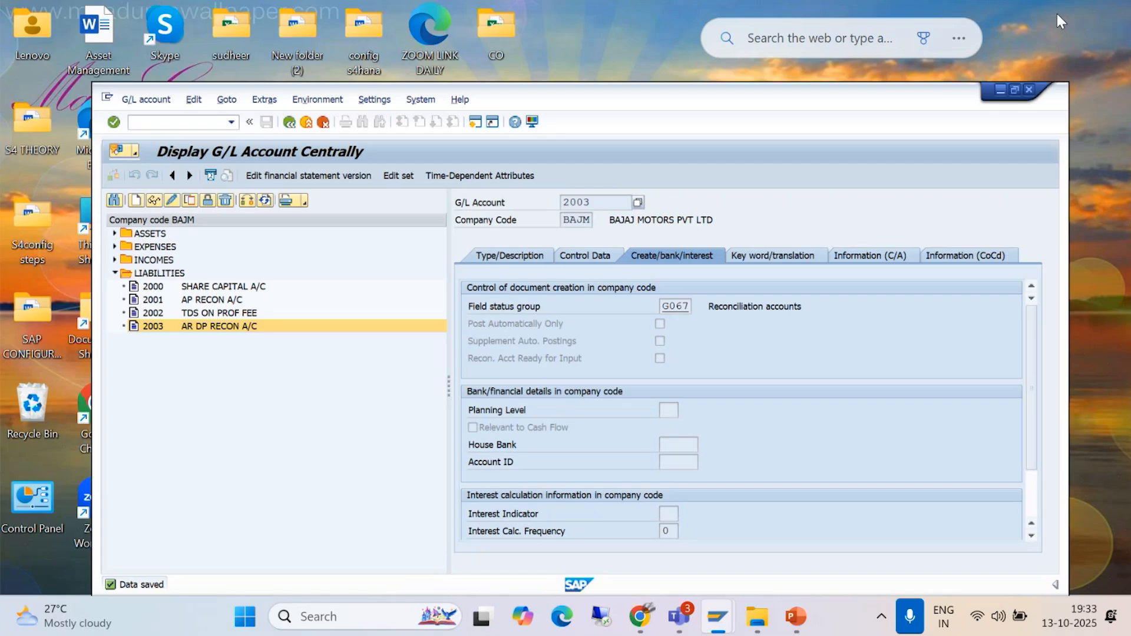
click(758, 617)
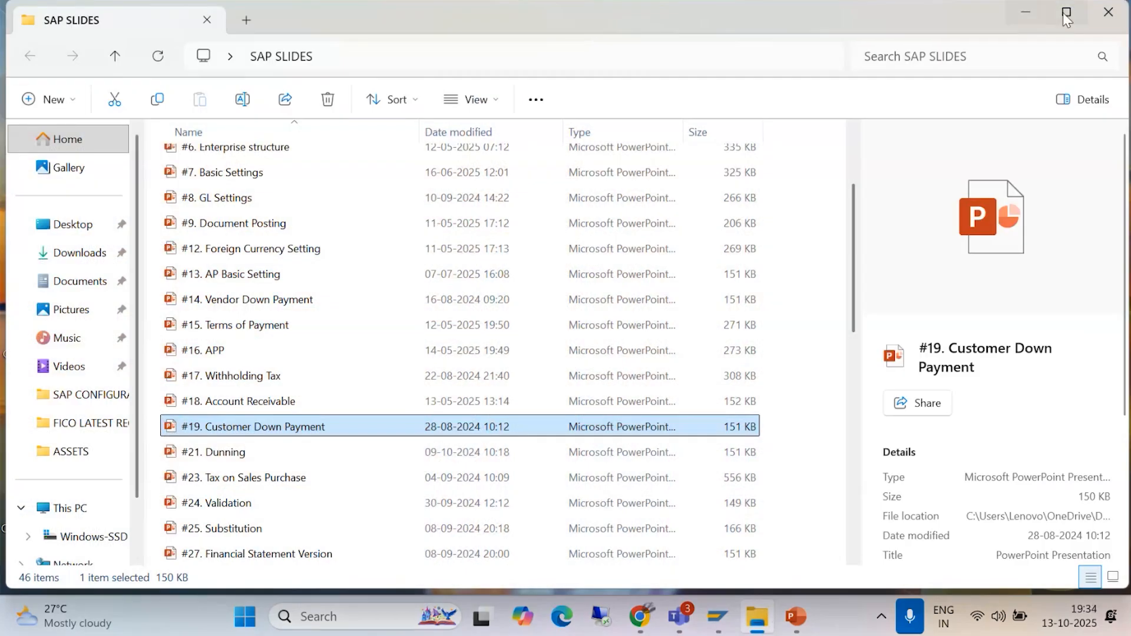
click(1108, 12)
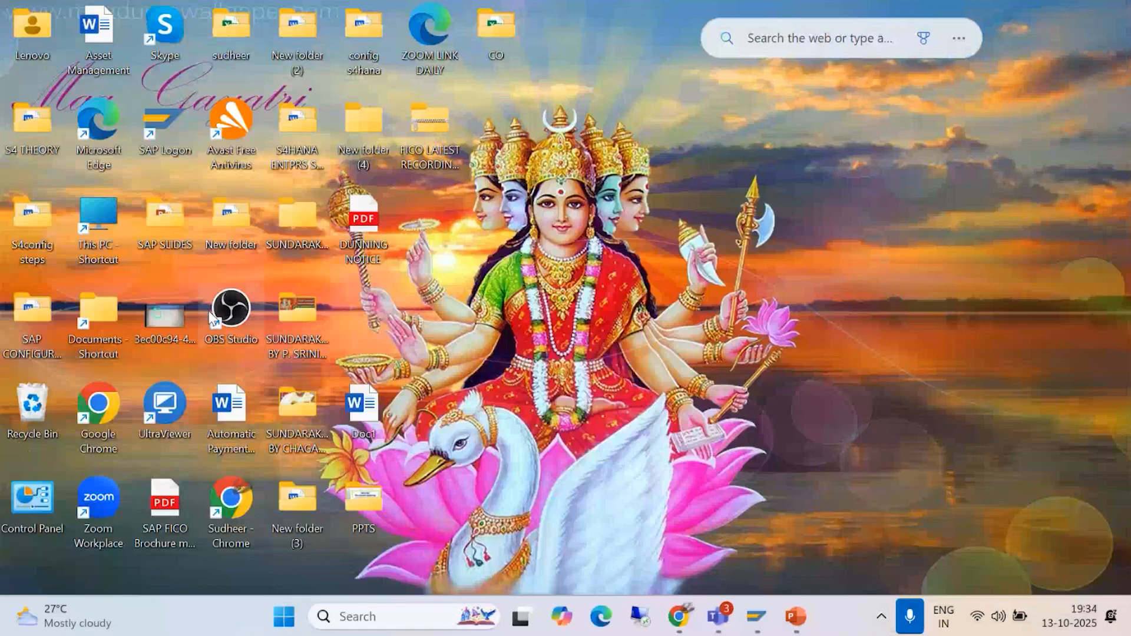
- Open the Word document "18. Customer Down Payment" from the SAP CONFIGURATION STEPS folder on drive C
double_click(100, 221)
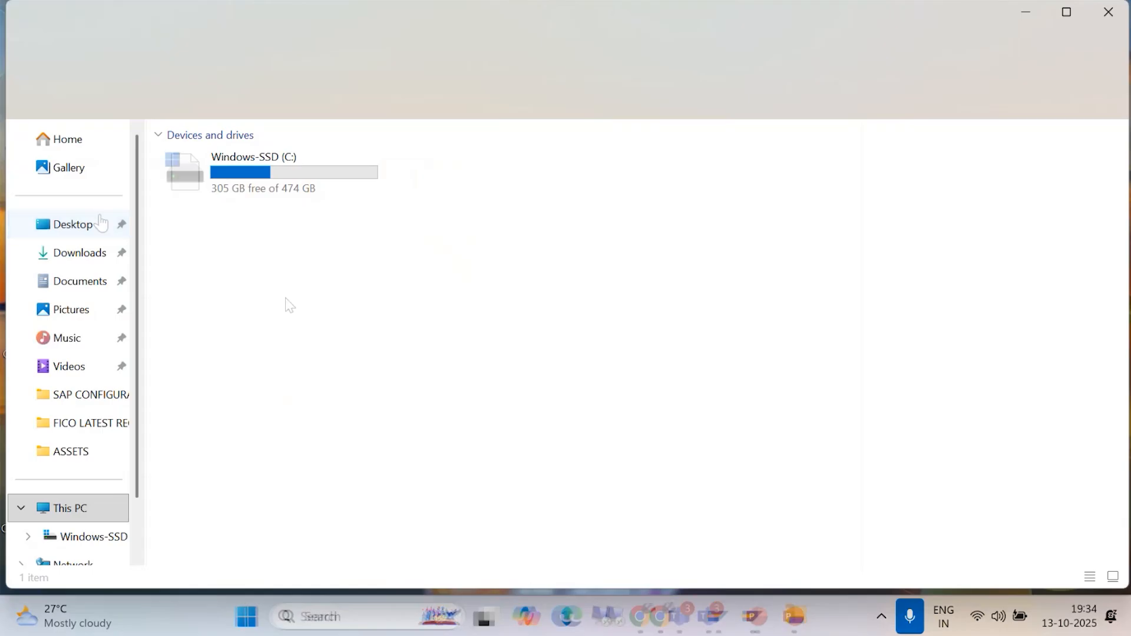
click(263, 174)
double_click(264, 174)
double_click(237, 517)
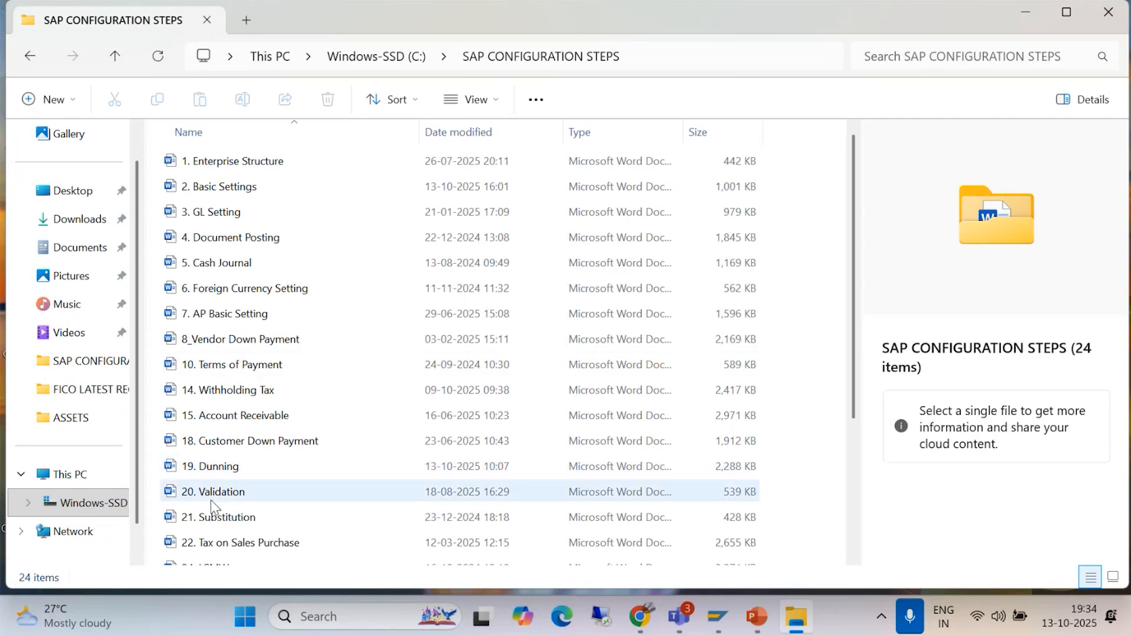
click(237, 441)
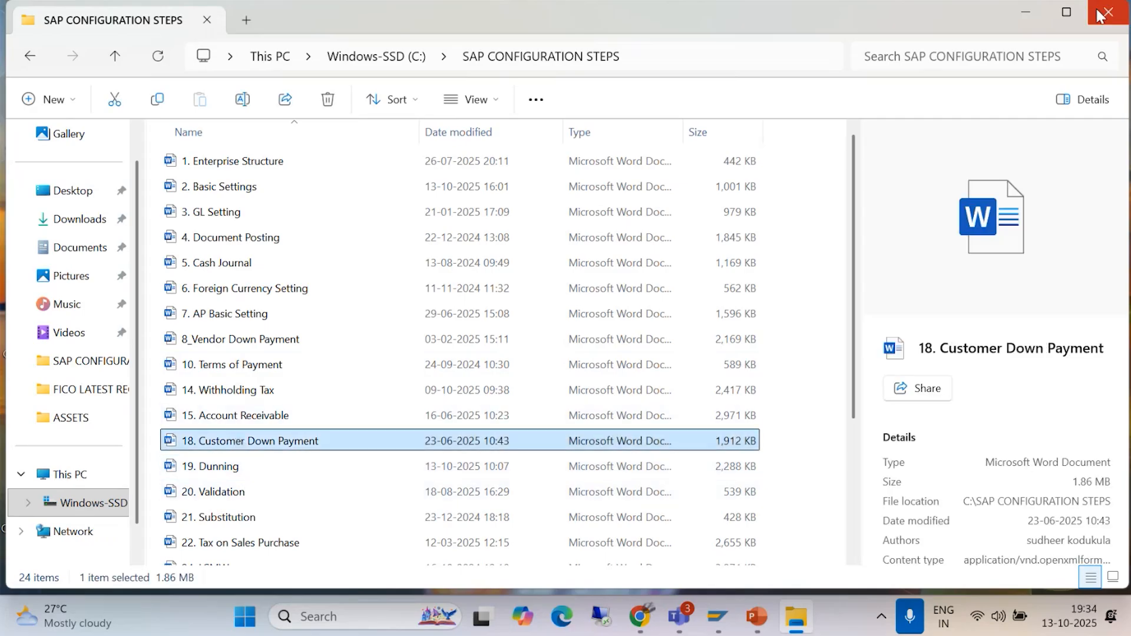
double_click(255, 441)
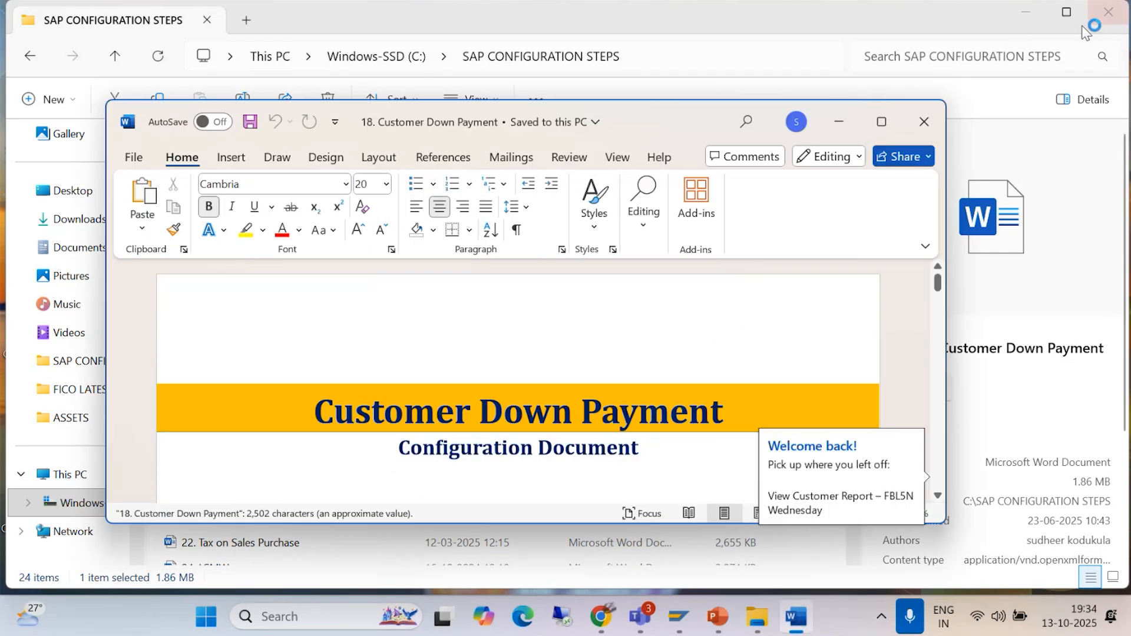
- Minimize the folder window, maximize the Word document and read through the section on creating the down payment reconciliation account (FS00)
click(1027, 9)
click(1028, 10)
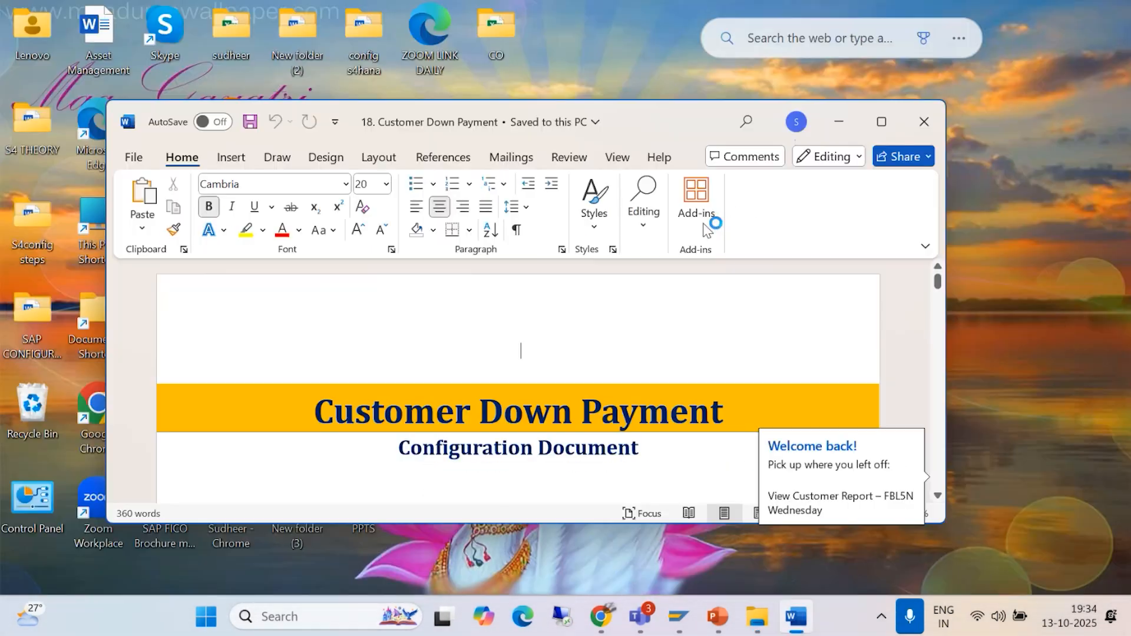
click(882, 119)
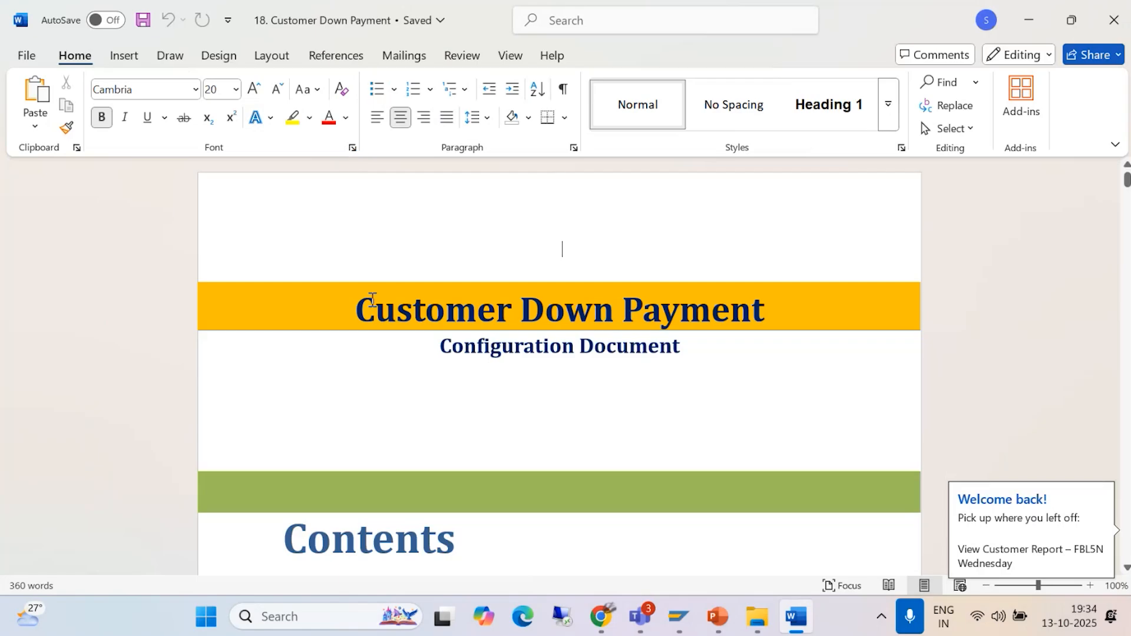
scroll(368, 295, down, 10)
scroll(375, 293, down, 6)
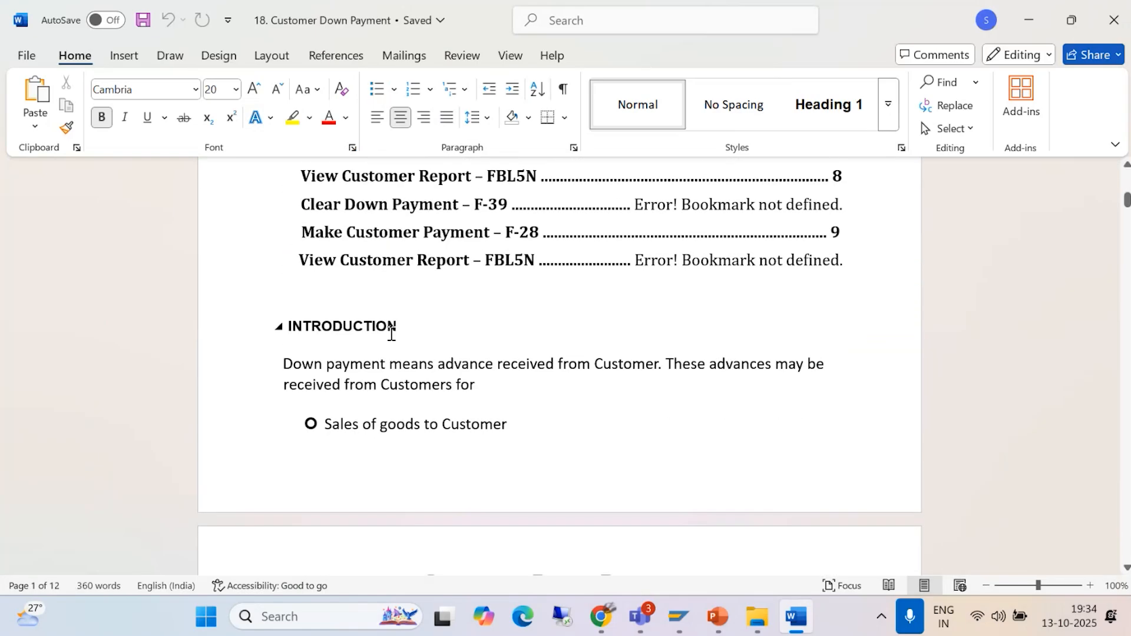
scroll(380, 330, down, 6)
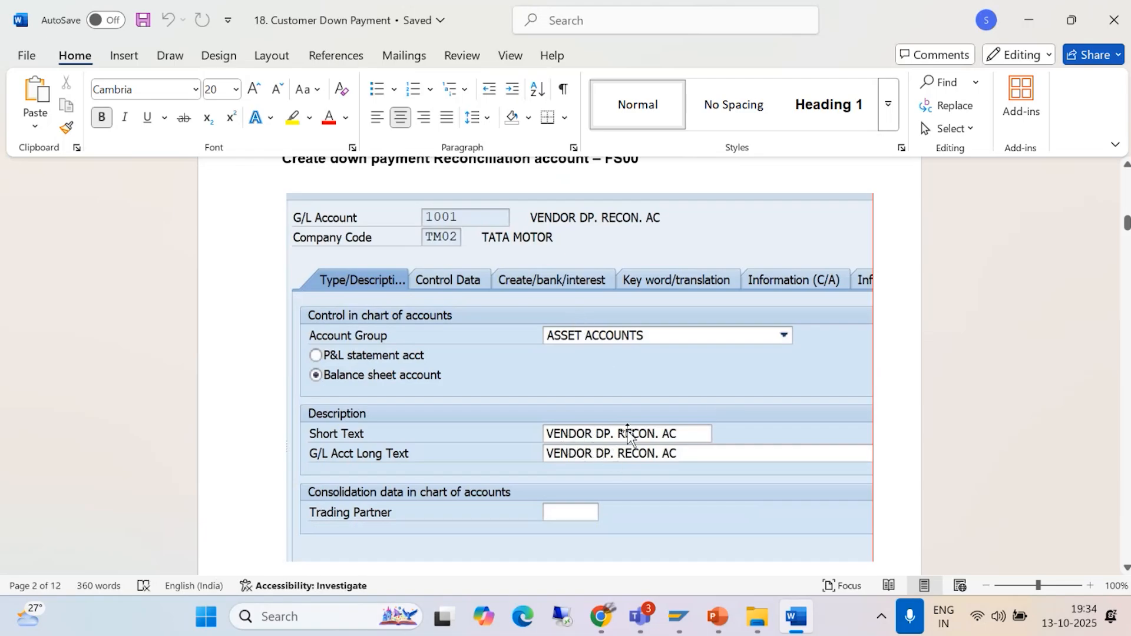
scroll(605, 374, down, 5)
scroll(600, 366, down, 10)
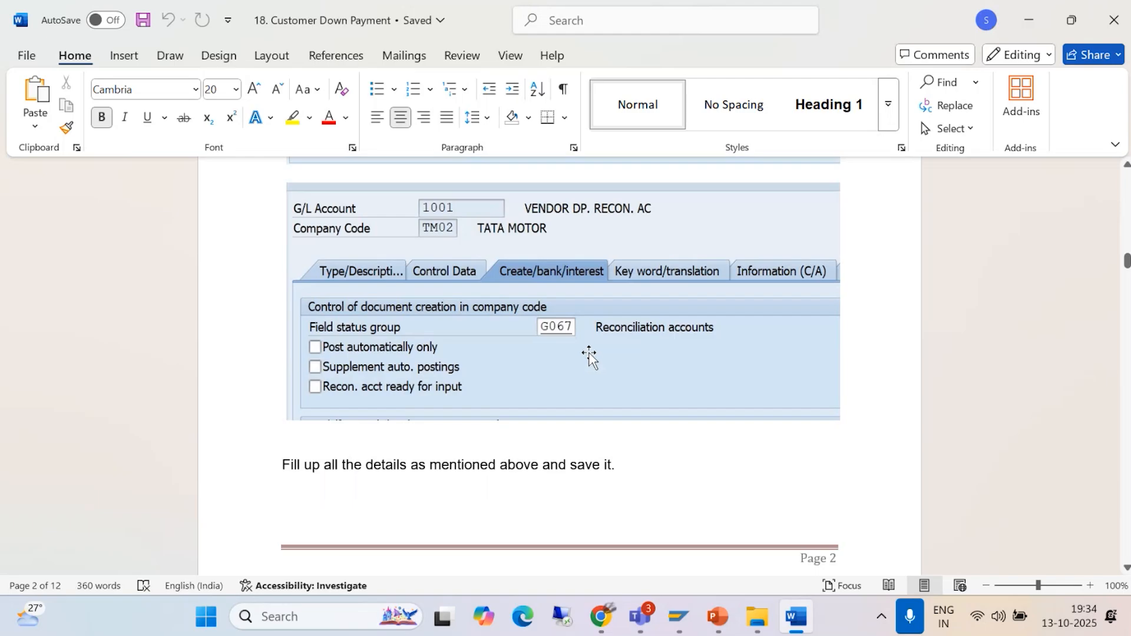
- Find the document section on linking the down payment and customer reconciliation accounts, and start transaction OBXR in SAP
scroll(589, 358, down, 5)
scroll(583, 357, down, 3)
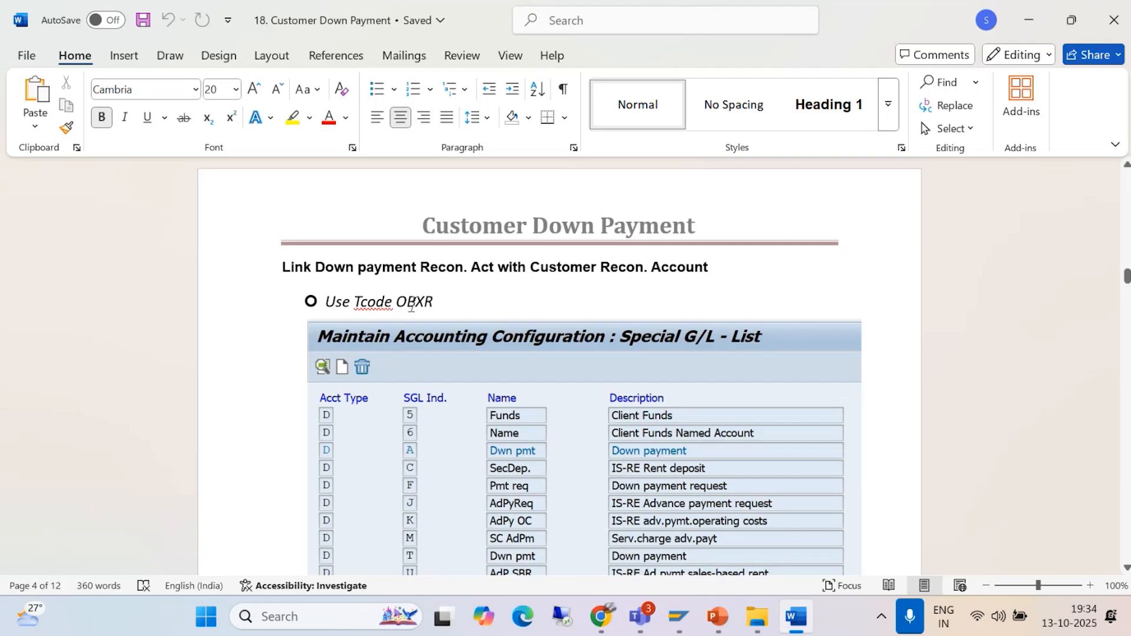
click(682, 614)
click(728, 488)
click(56, 44)
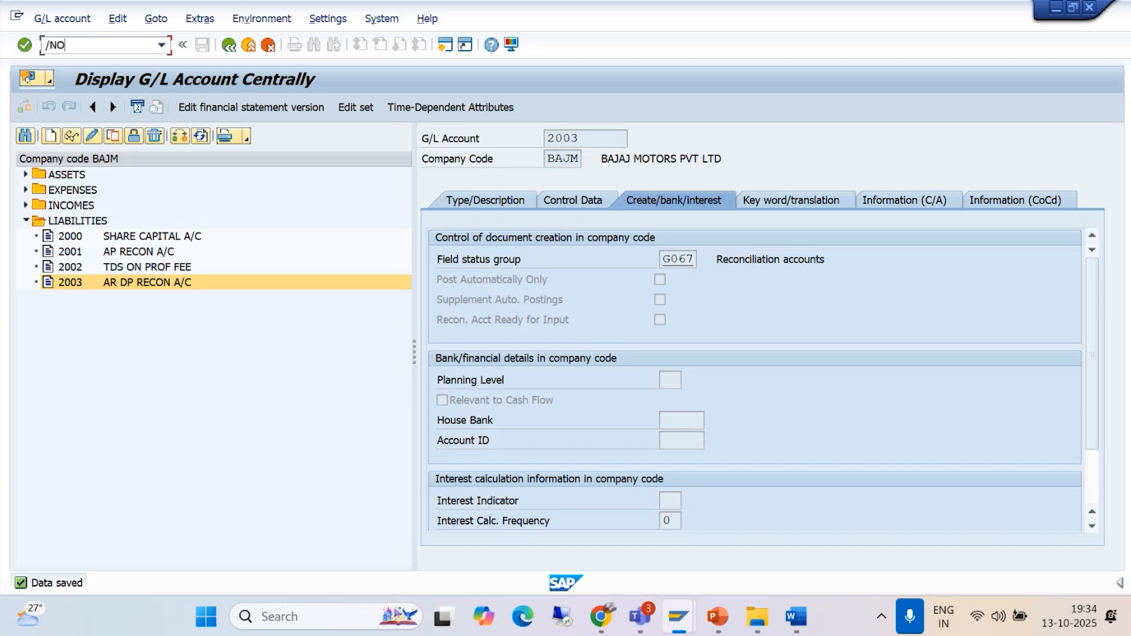
key(Return)
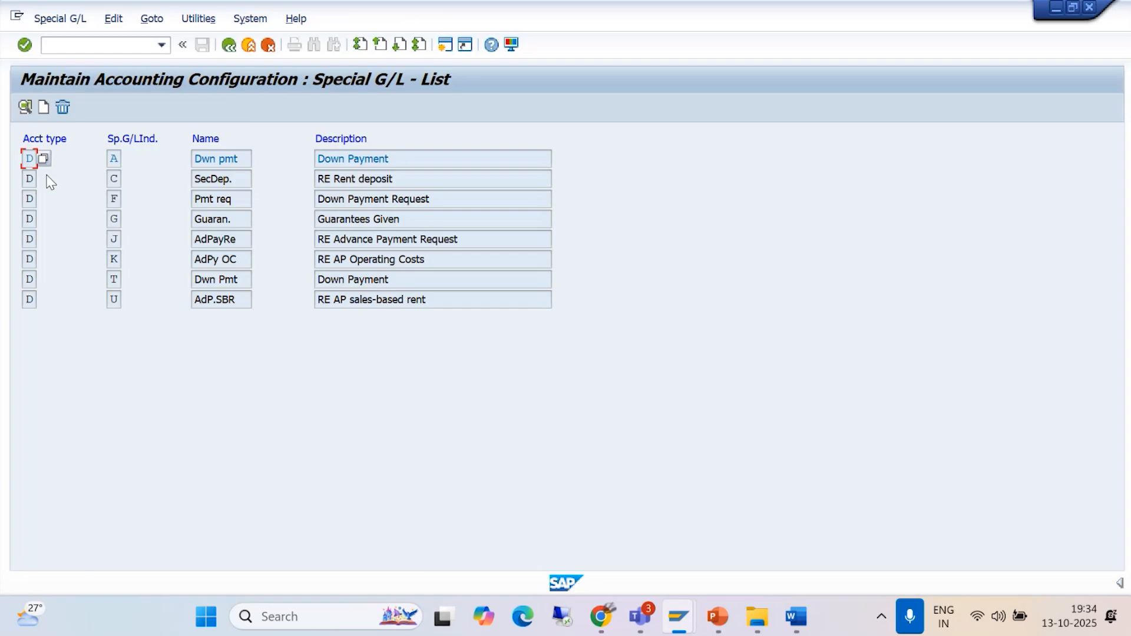
- Open the Down Payment entry with account type D and special G/L indicator A for chart of accounts BAJM
click(29, 158)
double_click(213, 158)
click(452, 422)
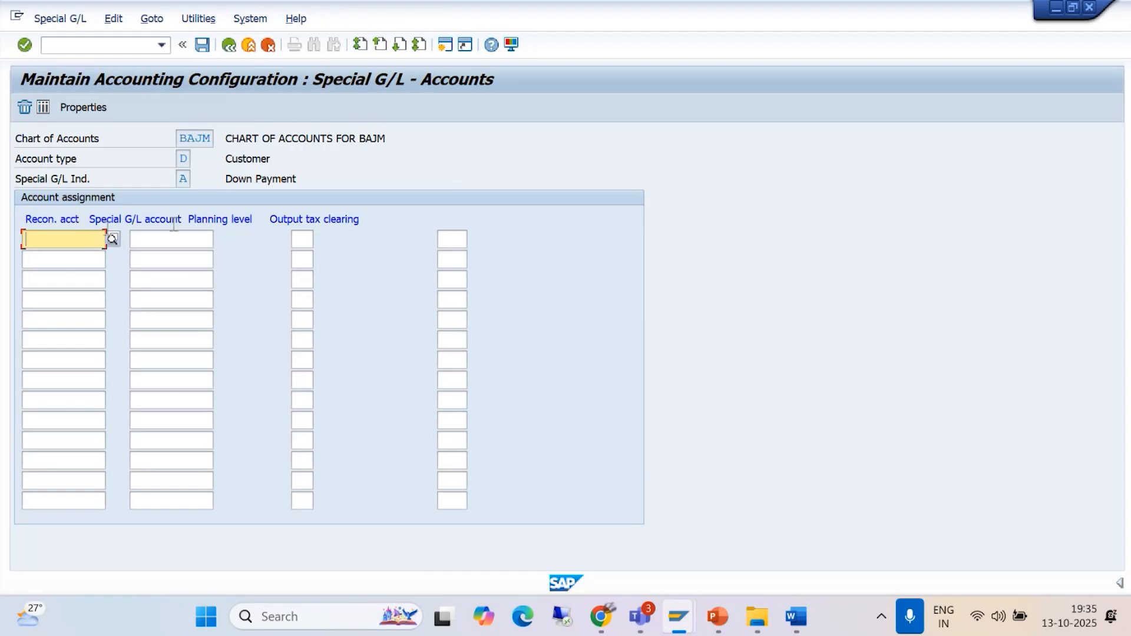
- Read the Word document's instructions on linking the reconciliation account with the down payment account, and return to SAP
click(800, 615)
scroll(420, 429, down, 2)
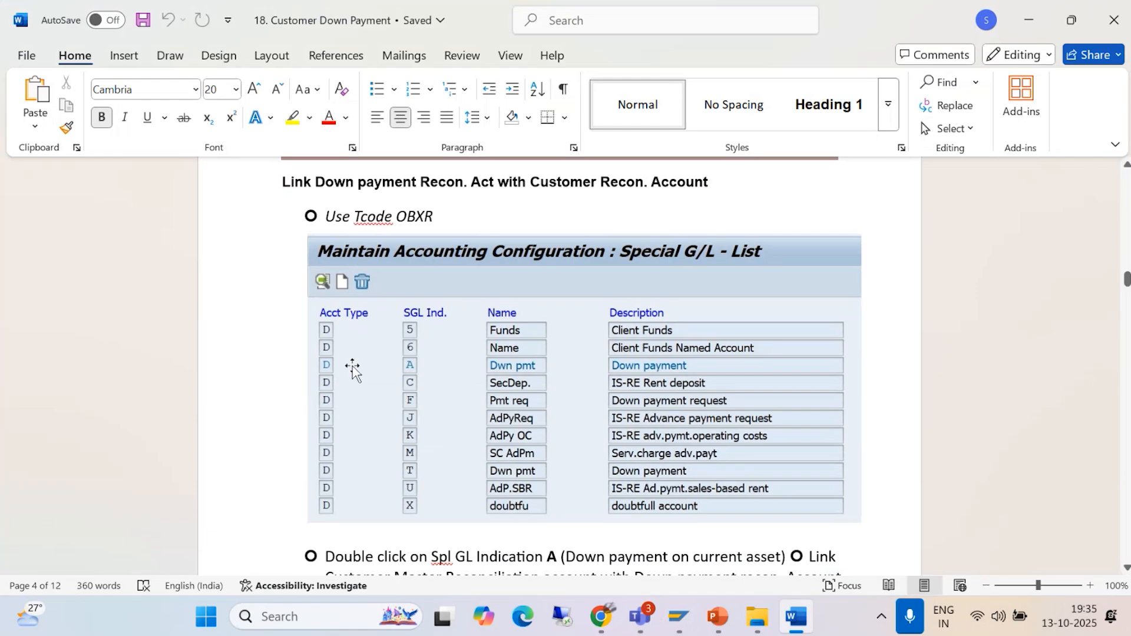
scroll(589, 377, down, 4)
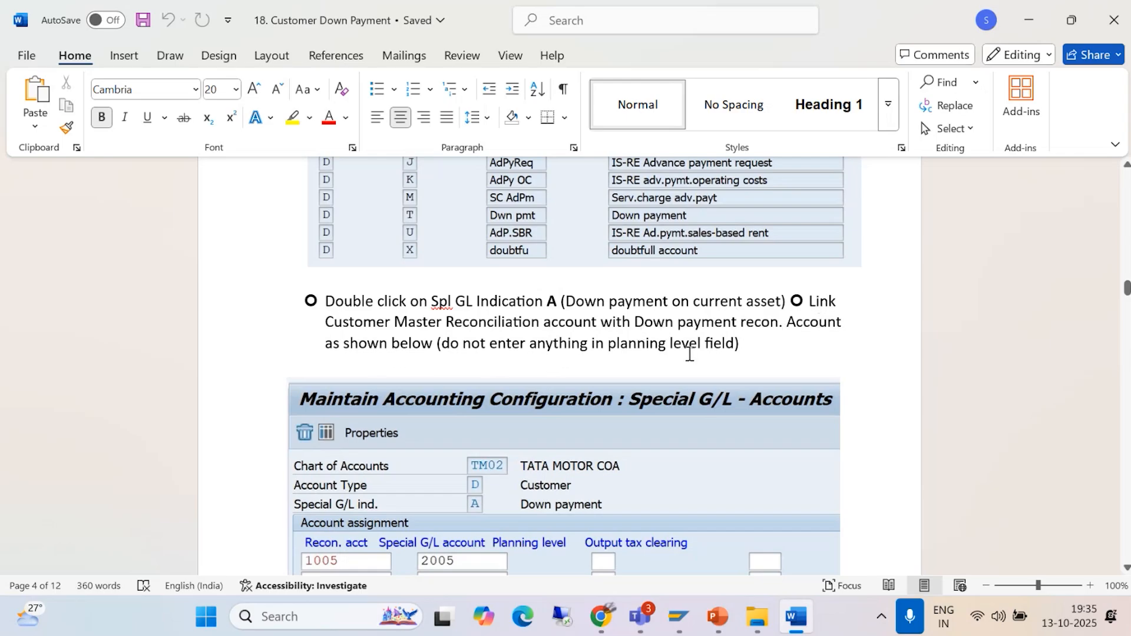
scroll(722, 550, down, 1)
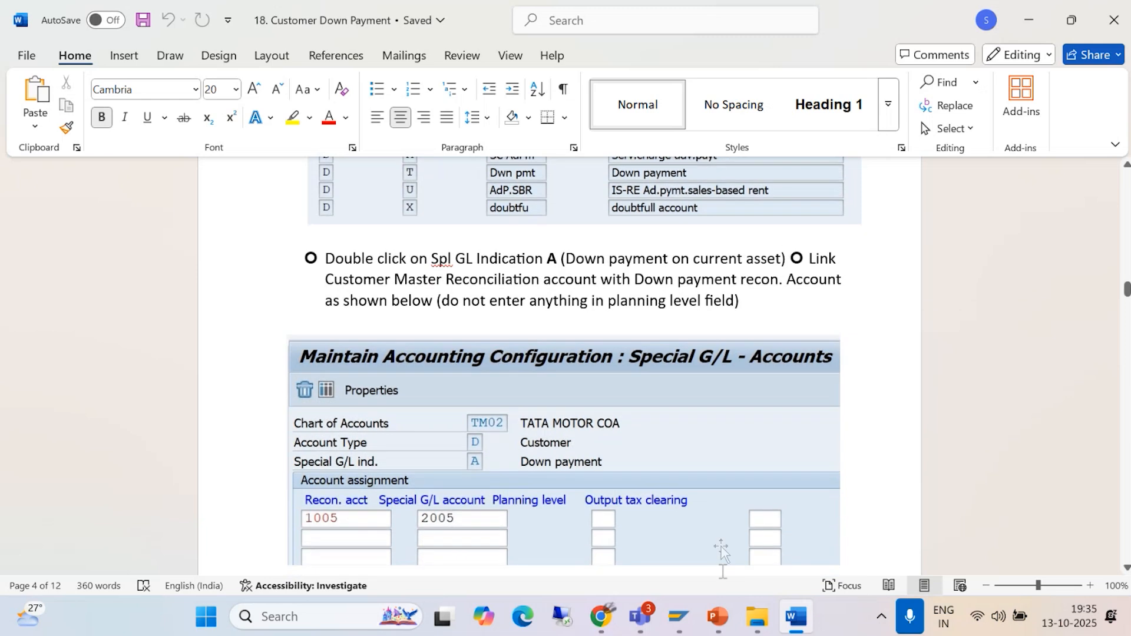
mouse_move(683, 622)
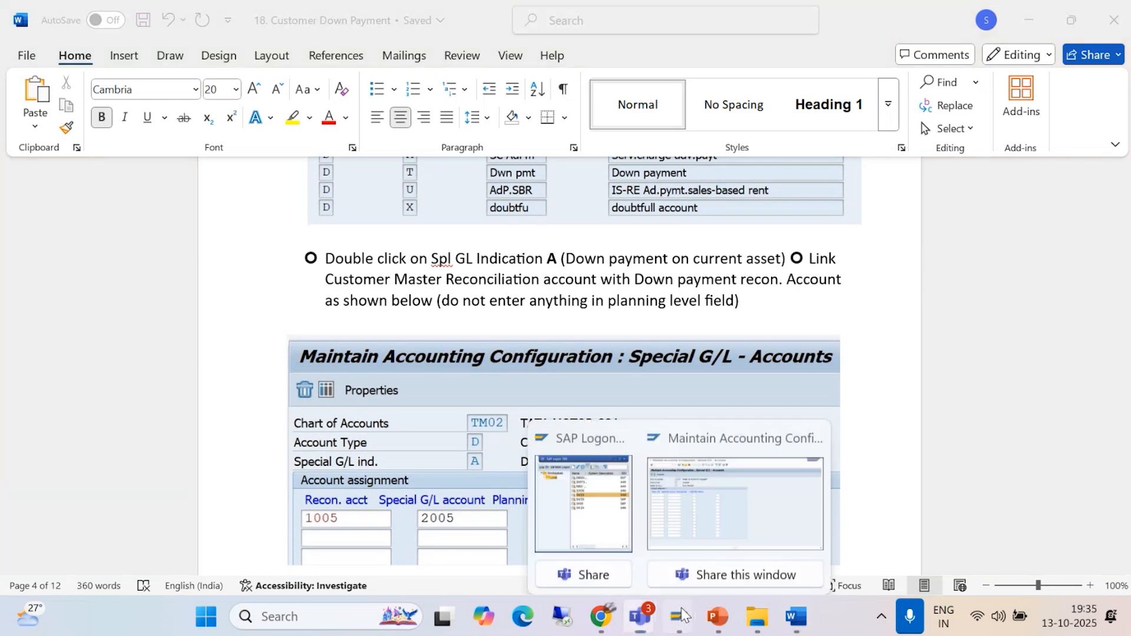
click(732, 479)
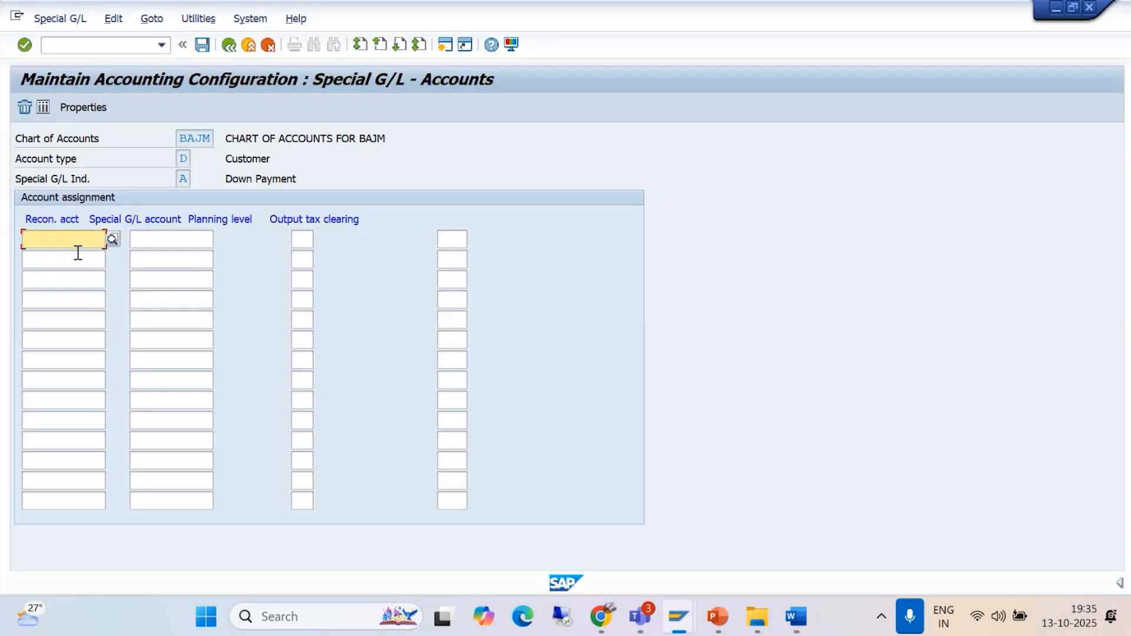
- Assign ACCOUNTS RECEIVABLE RECON A/C (1003) as the reconciliation account in the first row
click(112, 238)
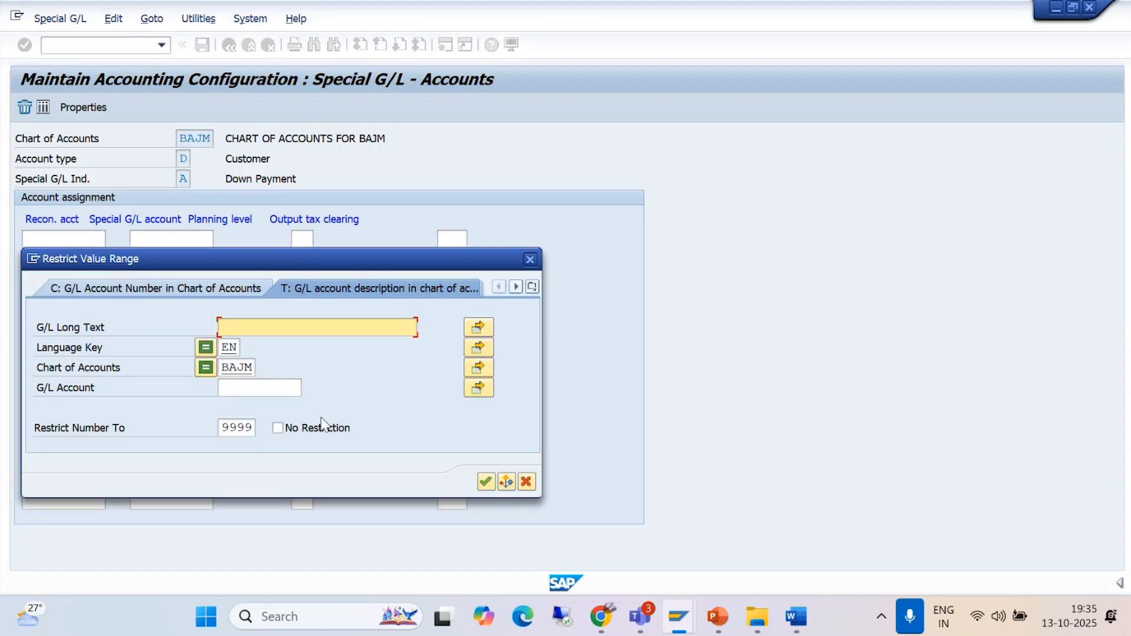
click(486, 483)
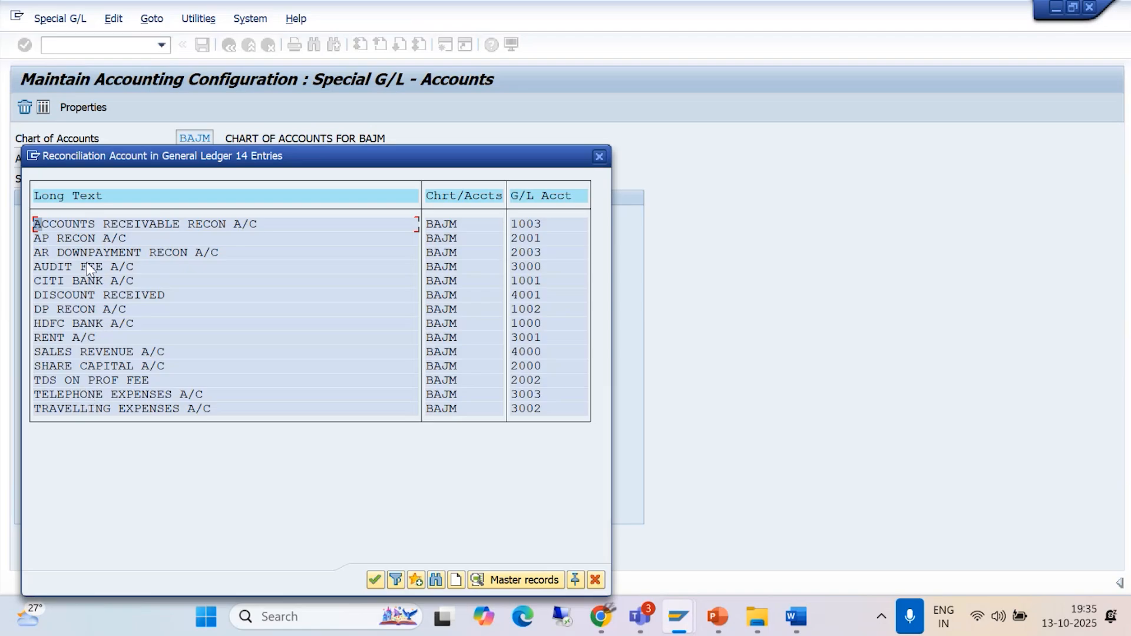
click(98, 225)
click(374, 581)
- Assign AR DOWNPAYMENT RECON A/C (2003) as the special G/L account in the first row
click(211, 239)
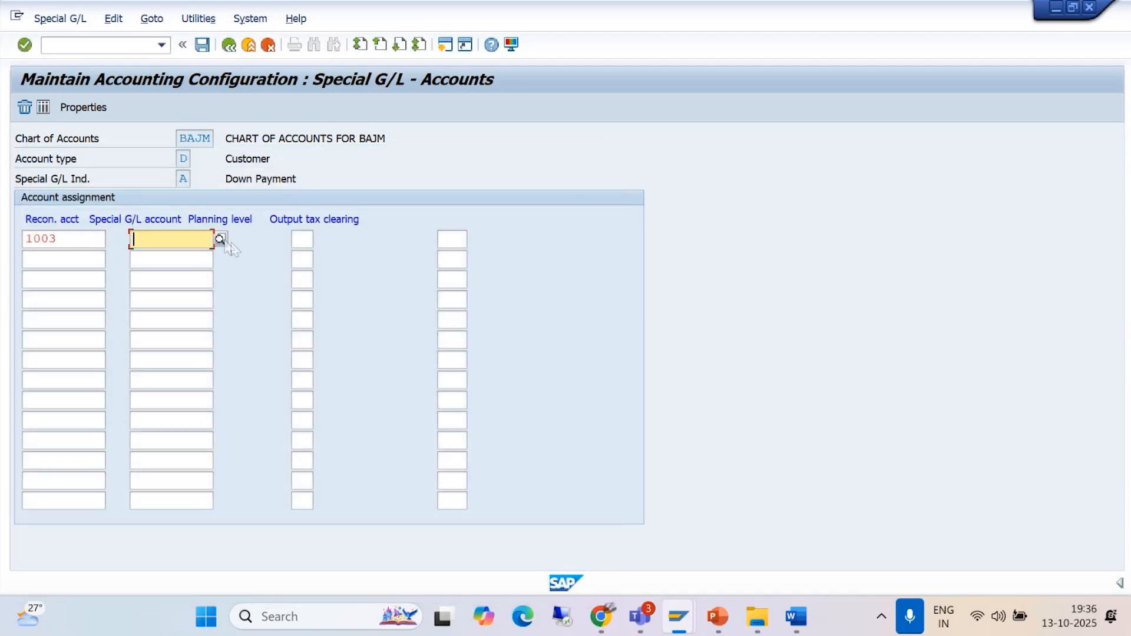
click(220, 239)
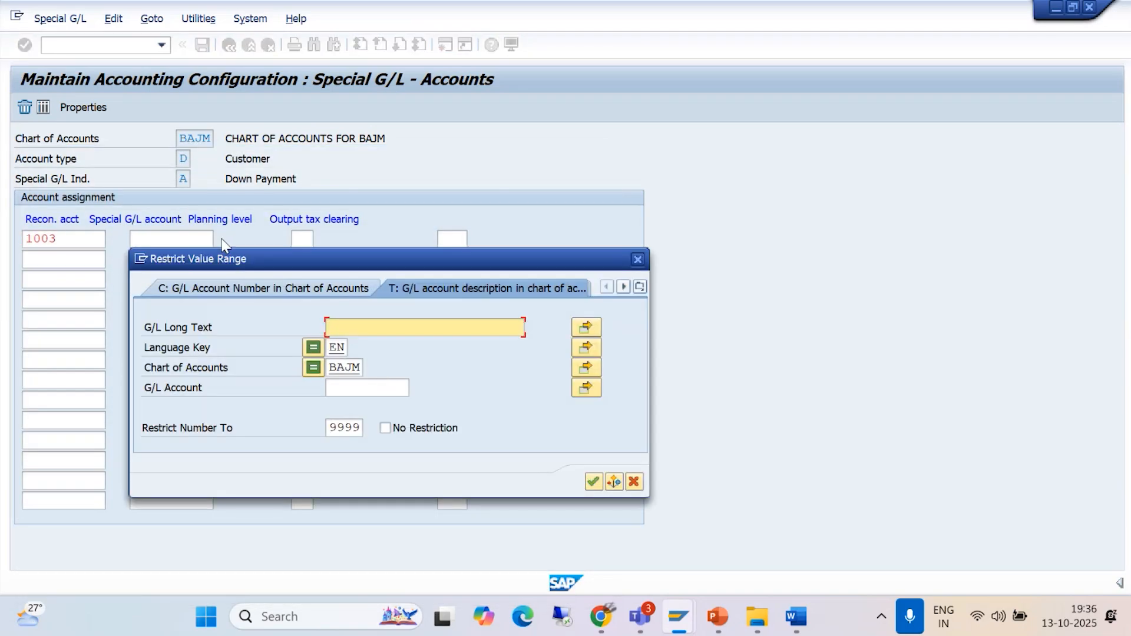
click(593, 483)
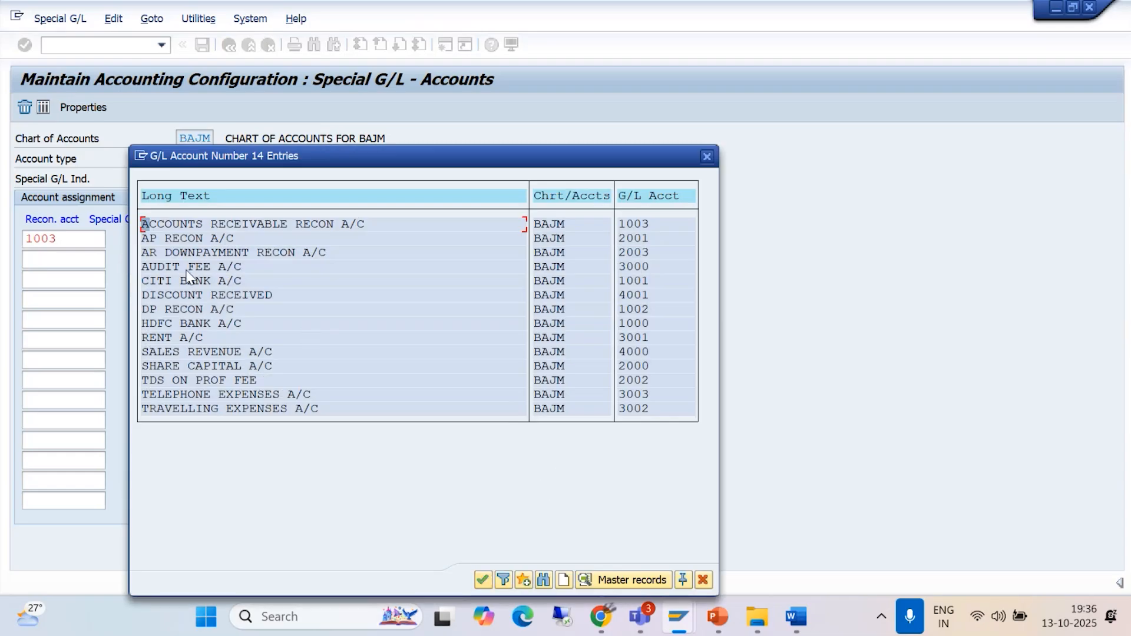
click(187, 254)
click(482, 581)
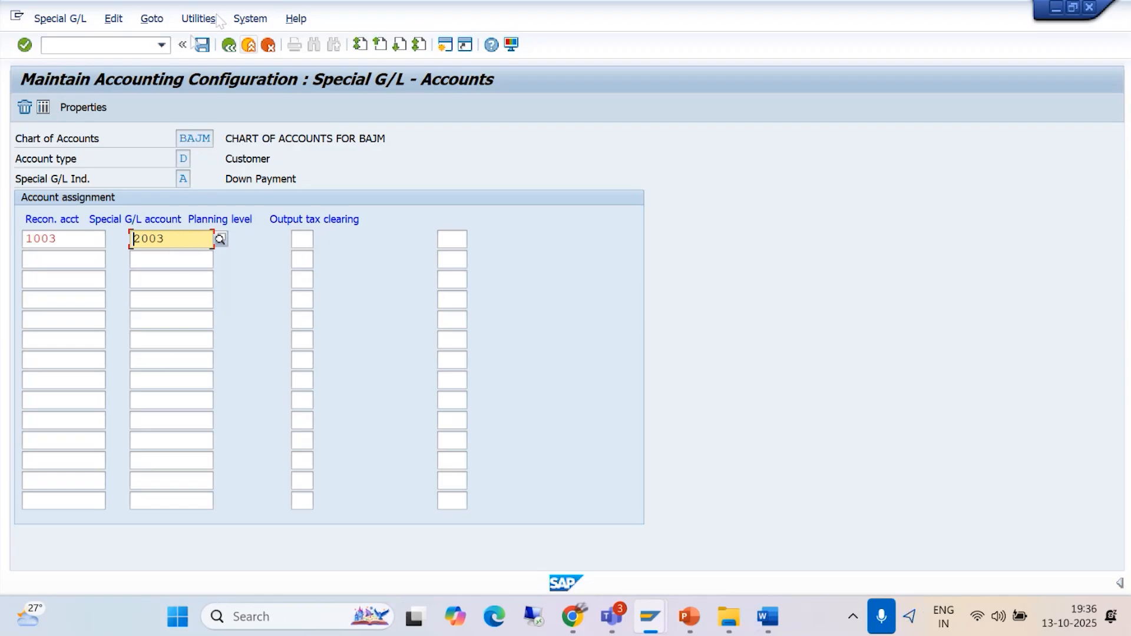
- Save the account assignment under customizing request A4HK900901 (BAJAJ GROUP OF COMPANIES)
click(202, 46)
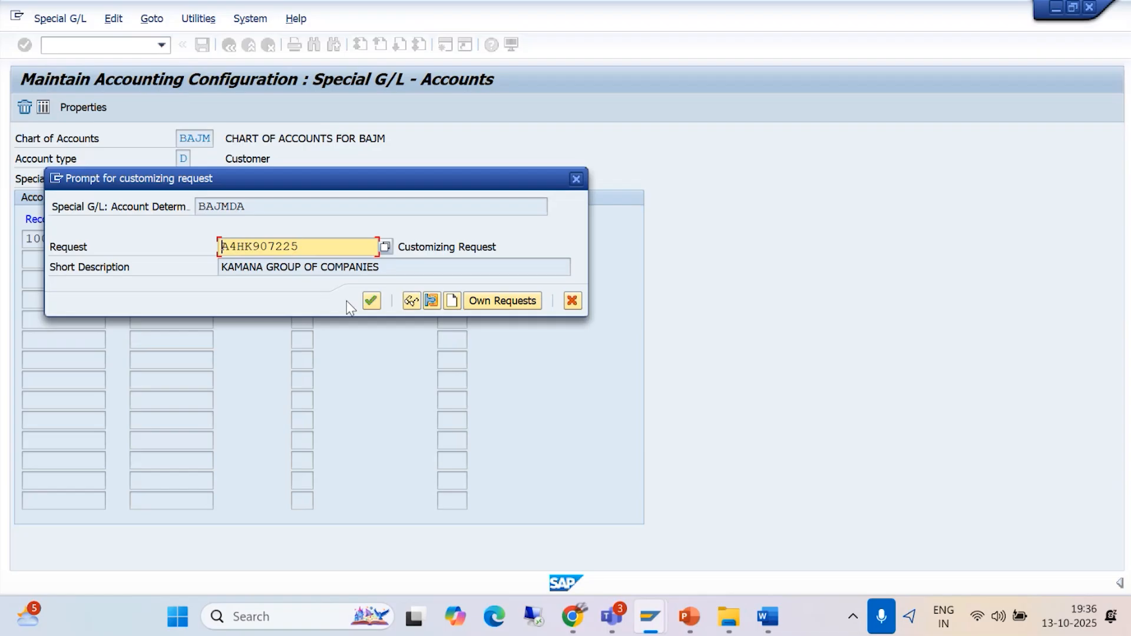
click(485, 305)
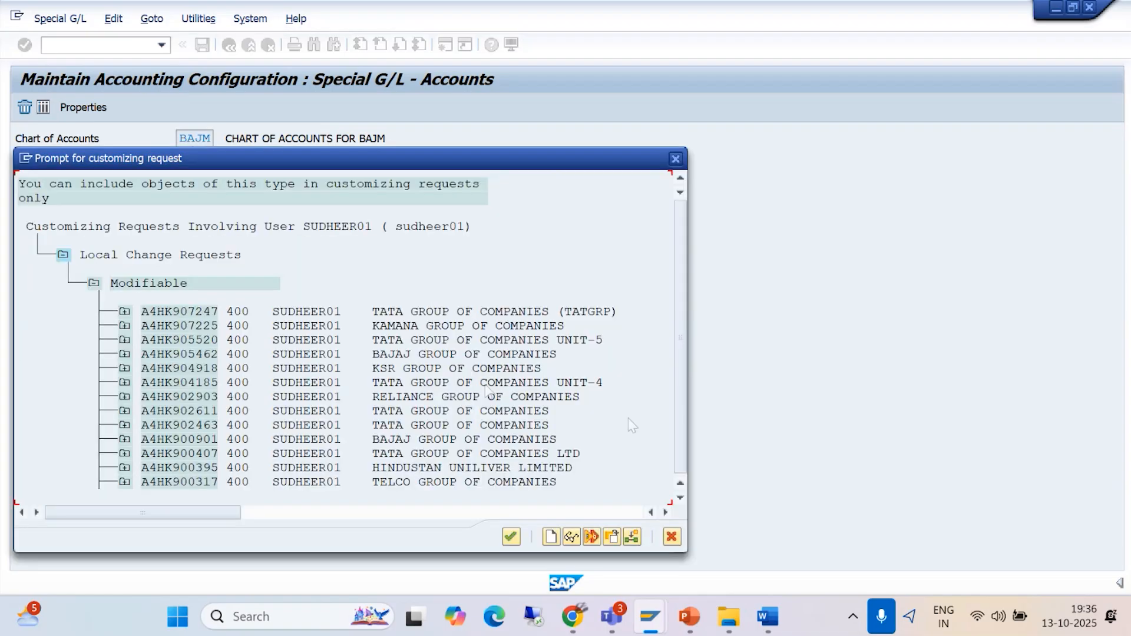
click(439, 440)
click(511, 538)
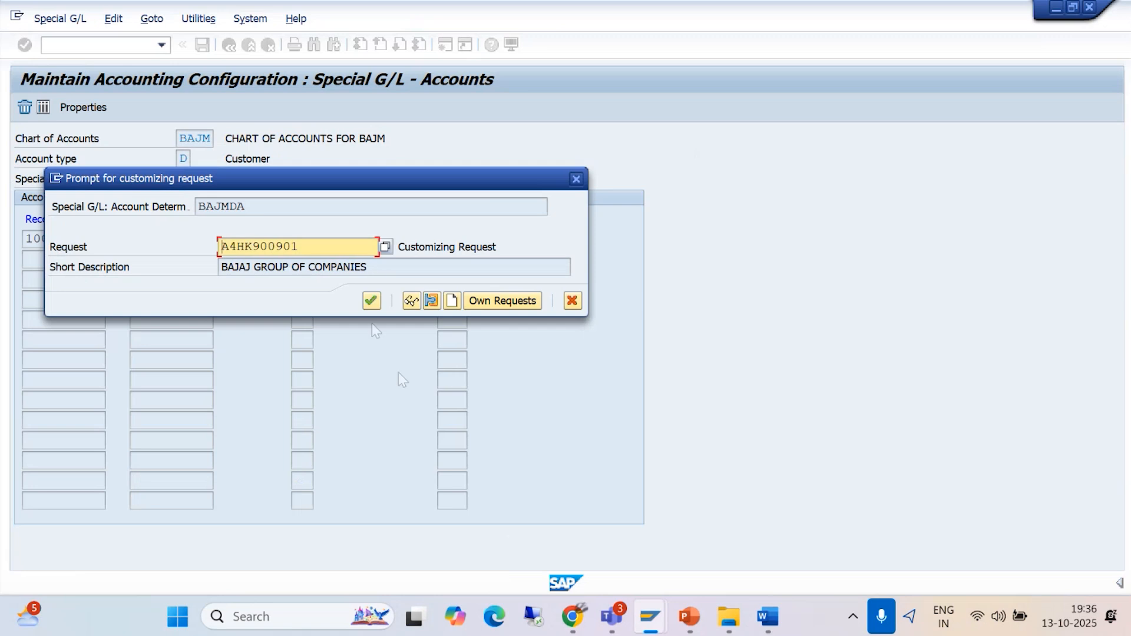
click(371, 302)
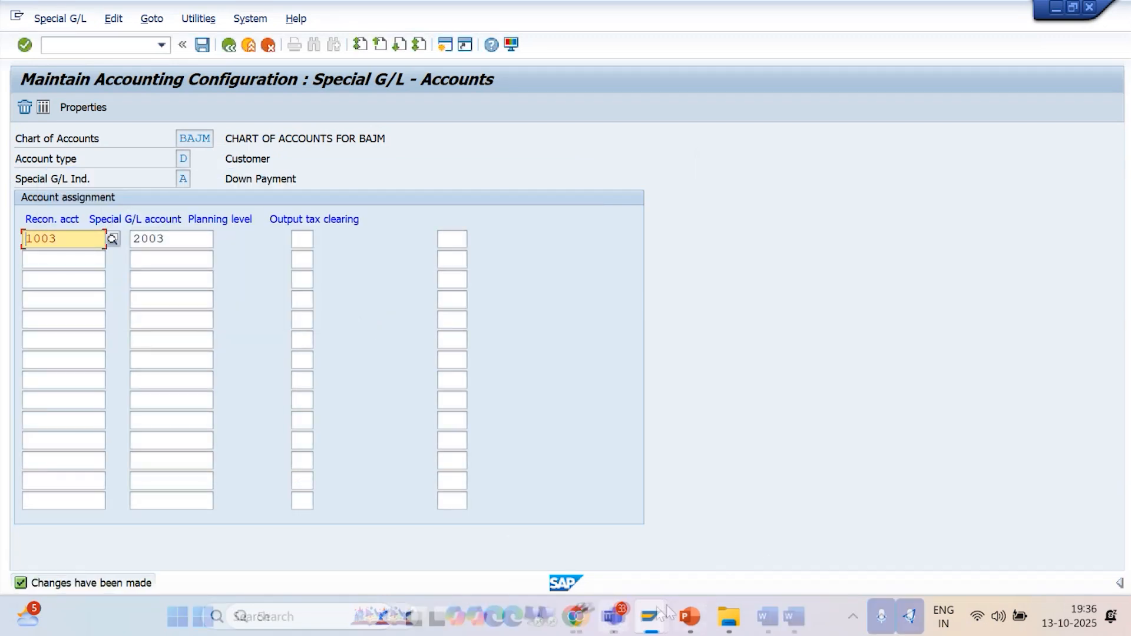
- Read the Word document's section on posting a customer down payment with F-29, and return to SAP
click(795, 616)
scroll(589, 446, down, 10)
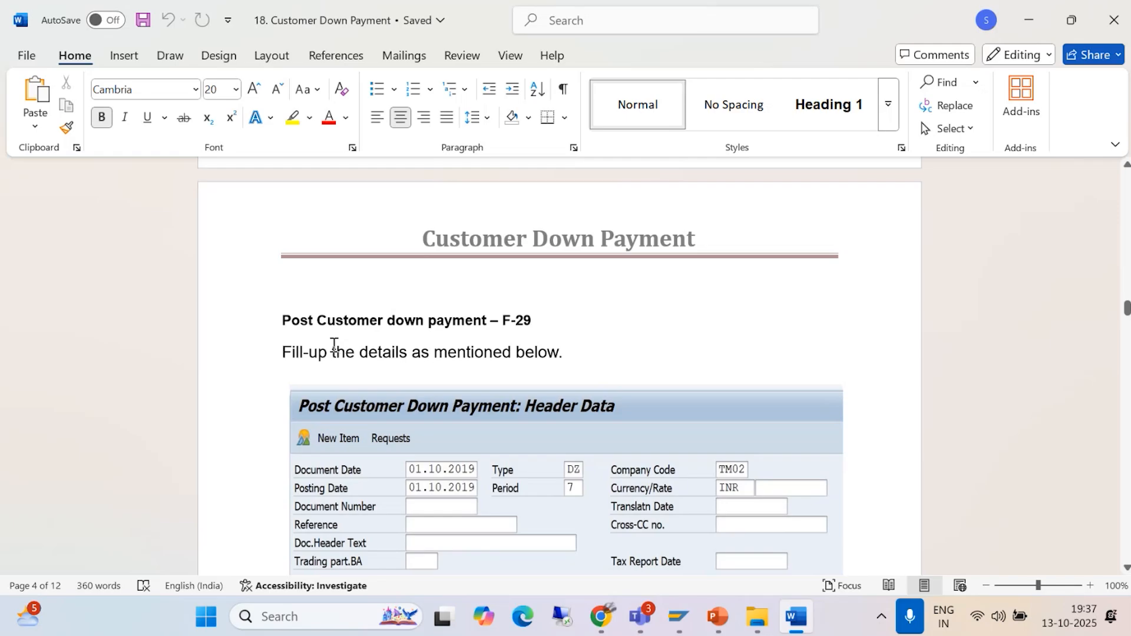
scroll(583, 374, down, 3)
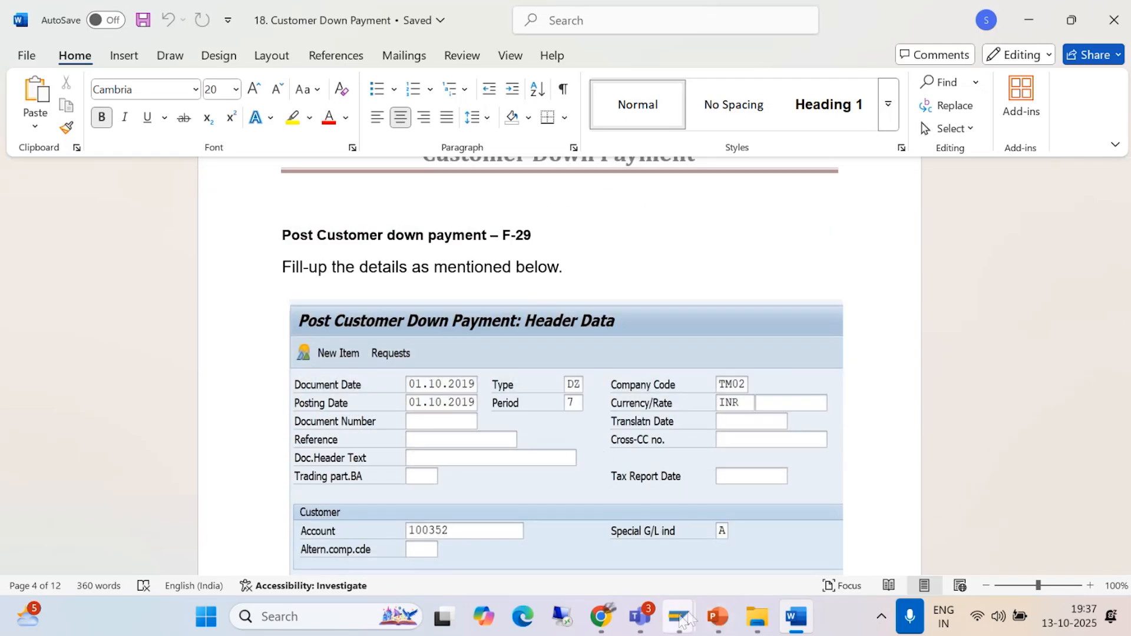
mouse_move(678, 616)
click(732, 501)
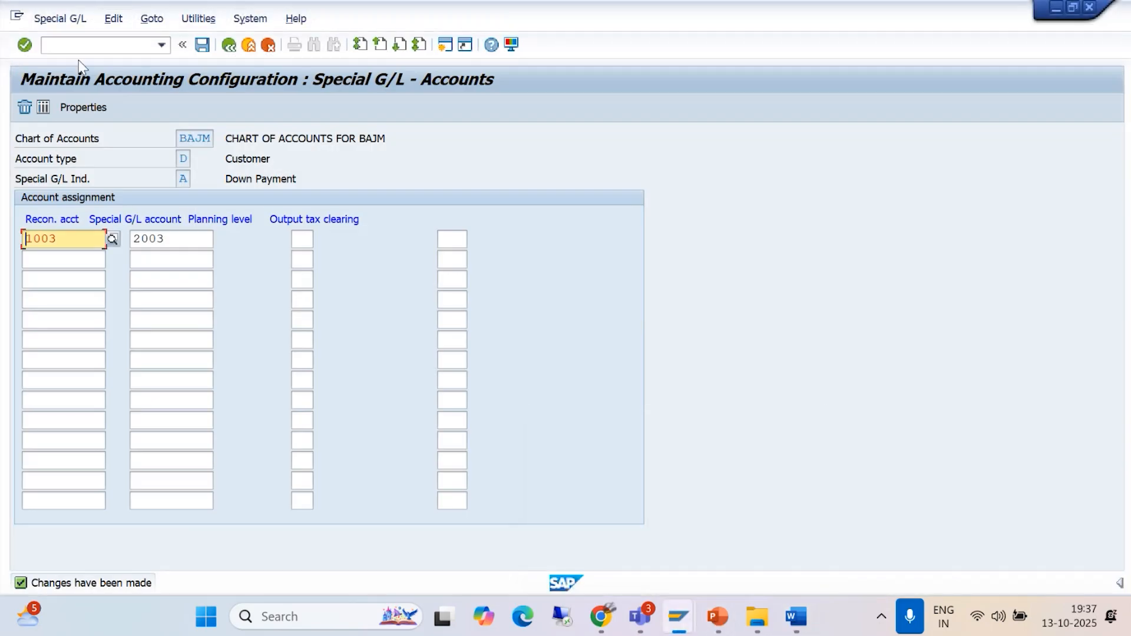
- Start transaction F-29 and set the document date to 13.10.2025
click(71, 45)
text(/N)
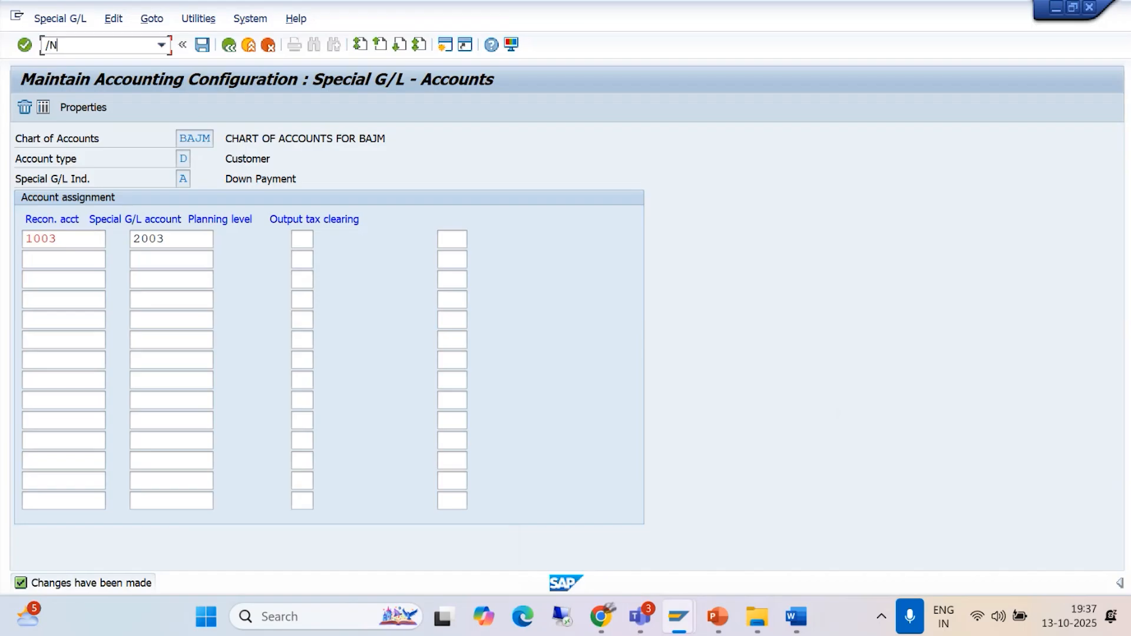
text(F-29)
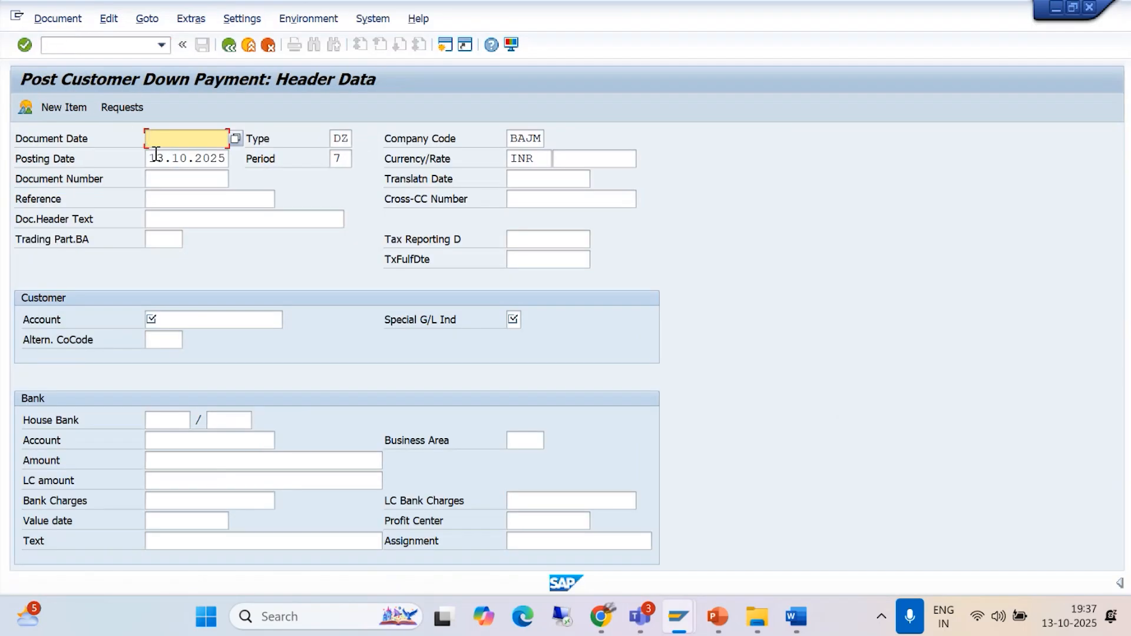
text(13.)
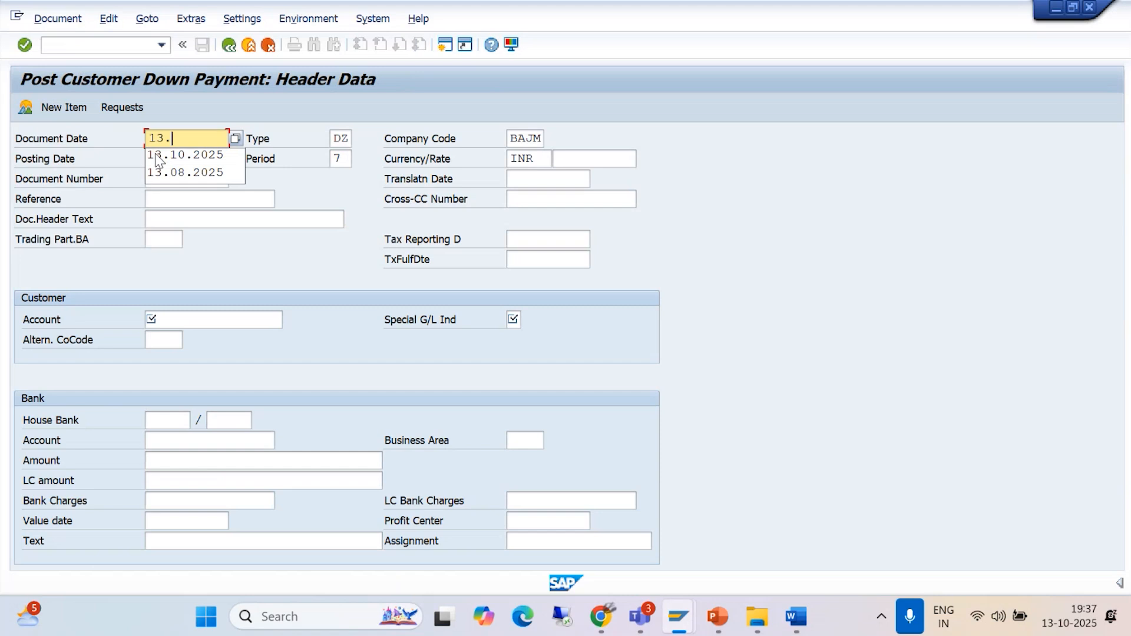
text(10.202)
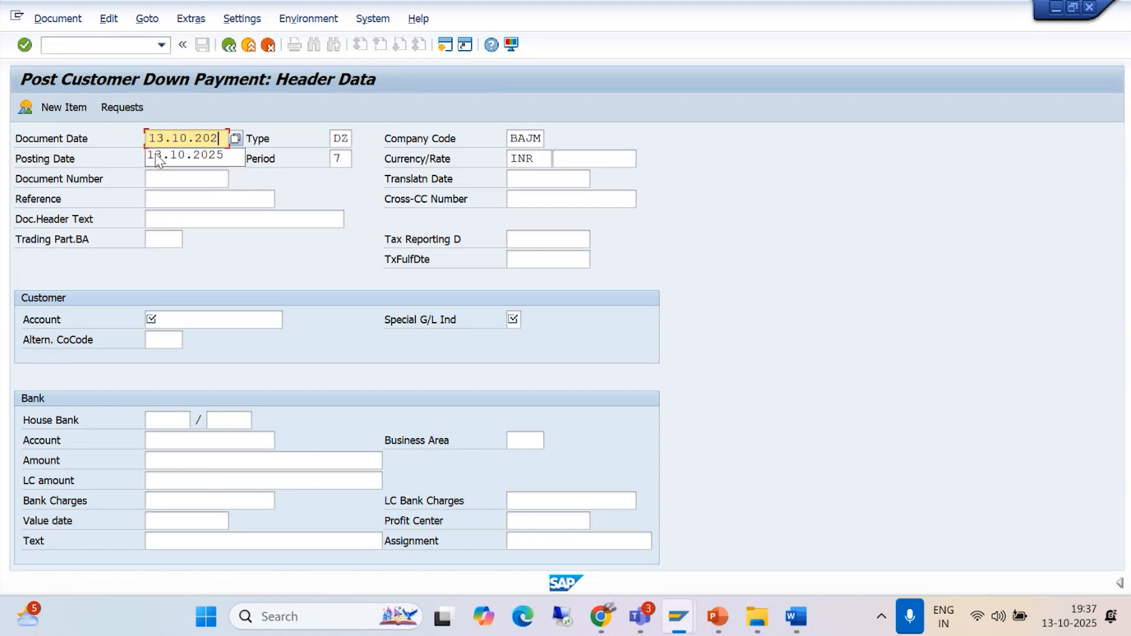
click(158, 156)
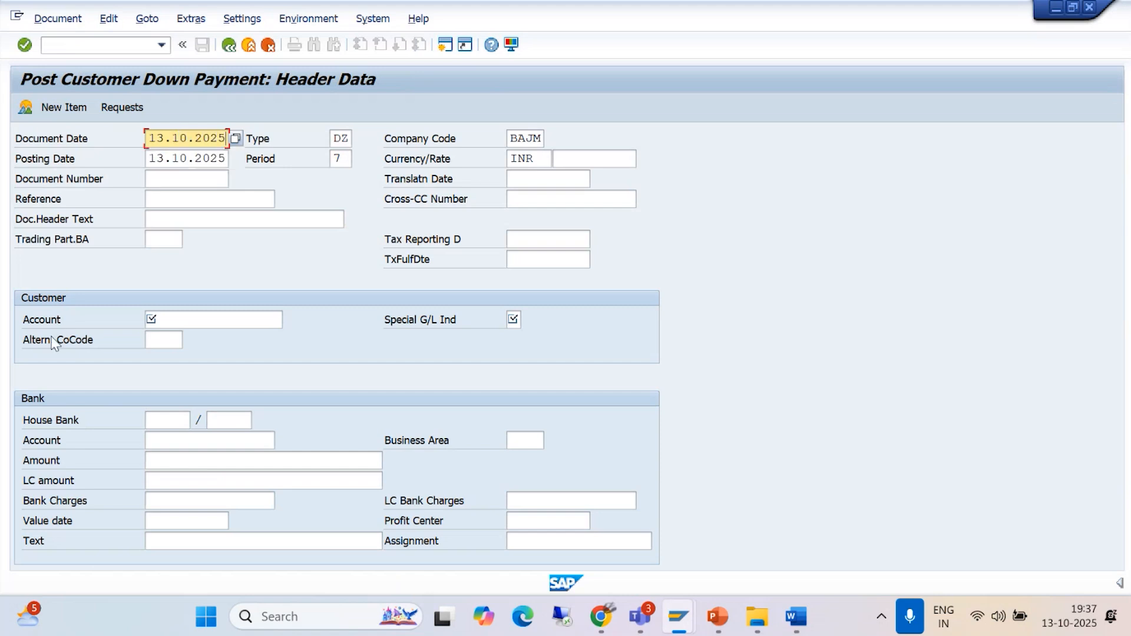
- Select ASHMITHA ENTERPRISES as the customer account and set the special G/L indicator to A (Down Payment)
click(169, 319)
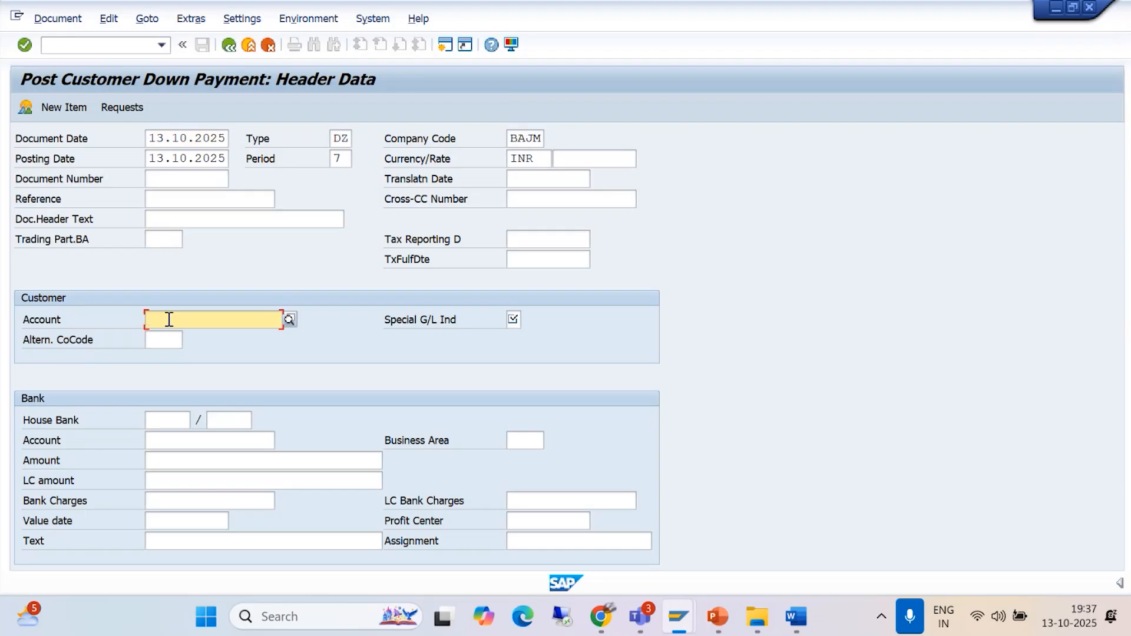
click(289, 319)
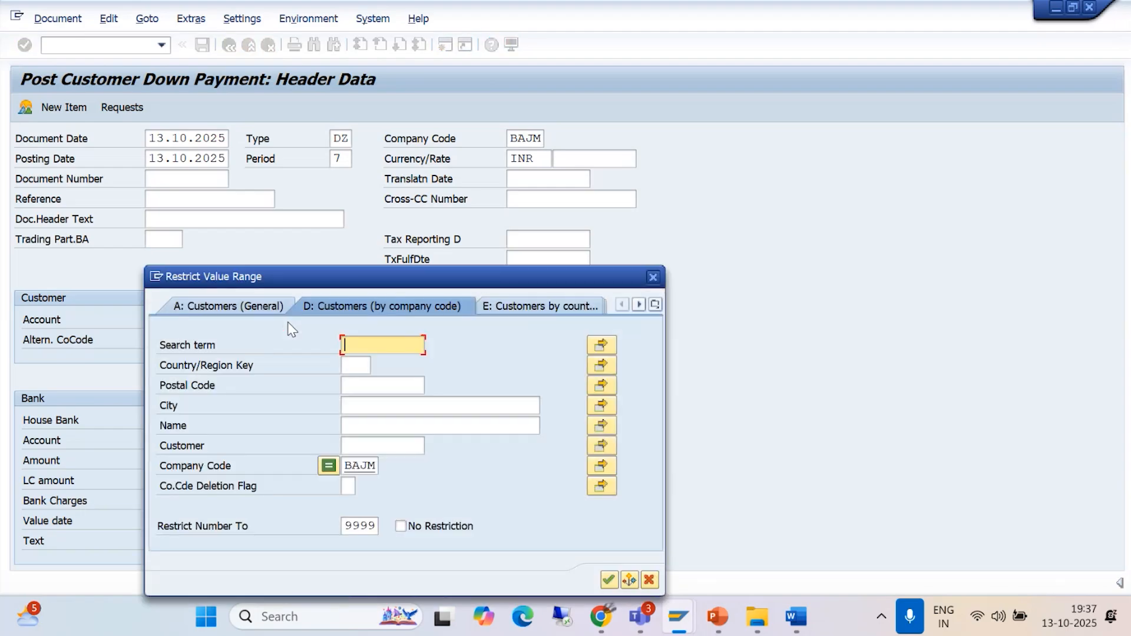
click(608, 581)
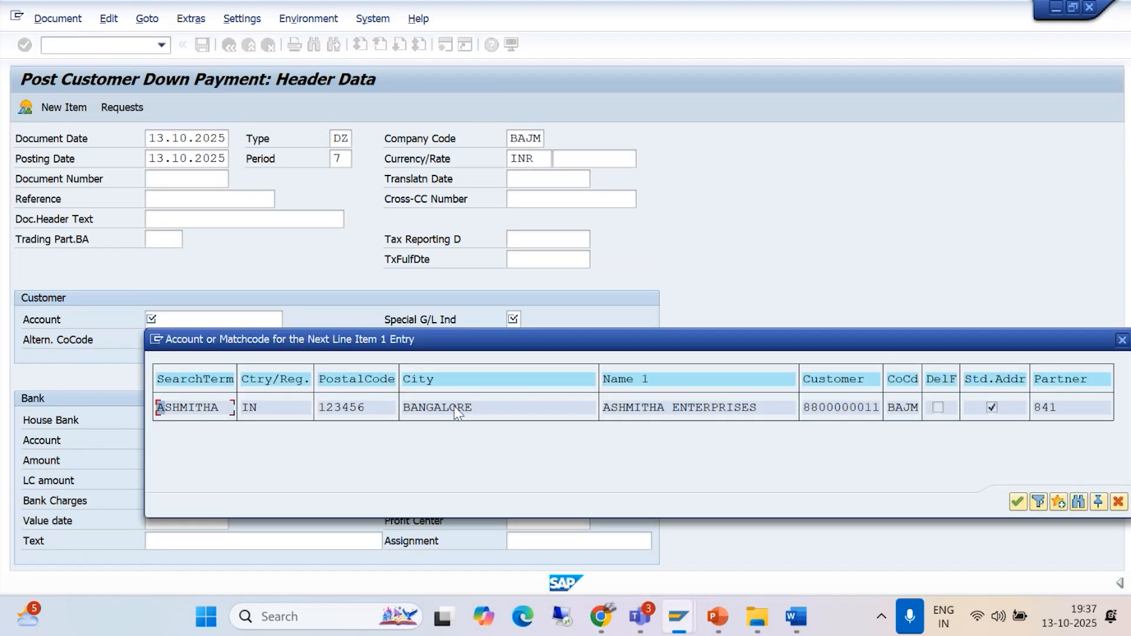
click(1018, 502)
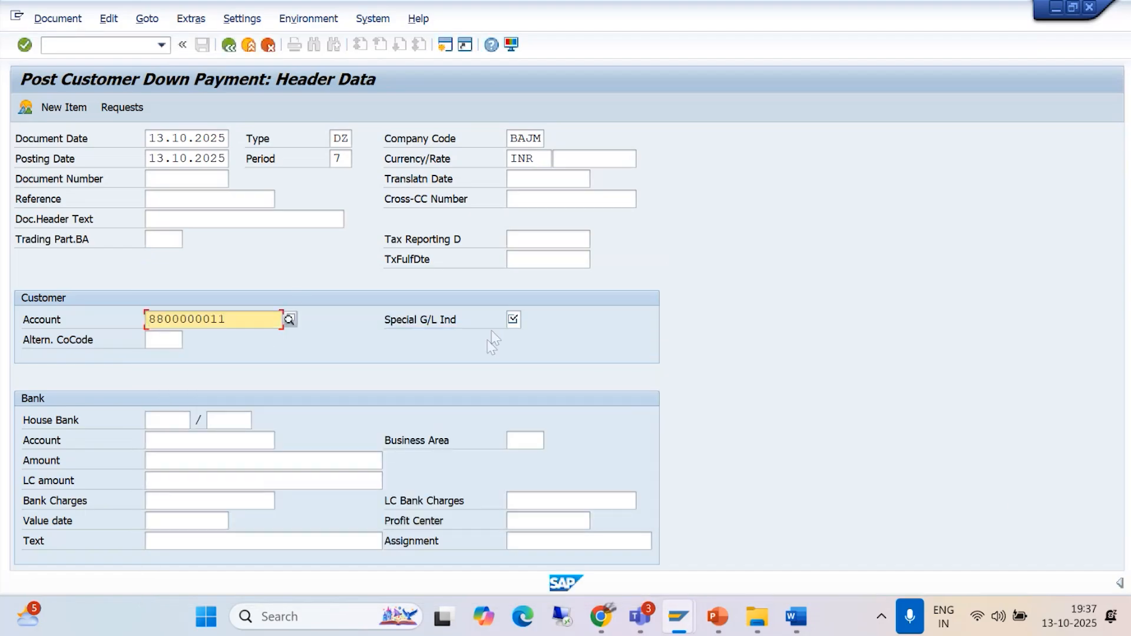
click(513, 319)
text(A)
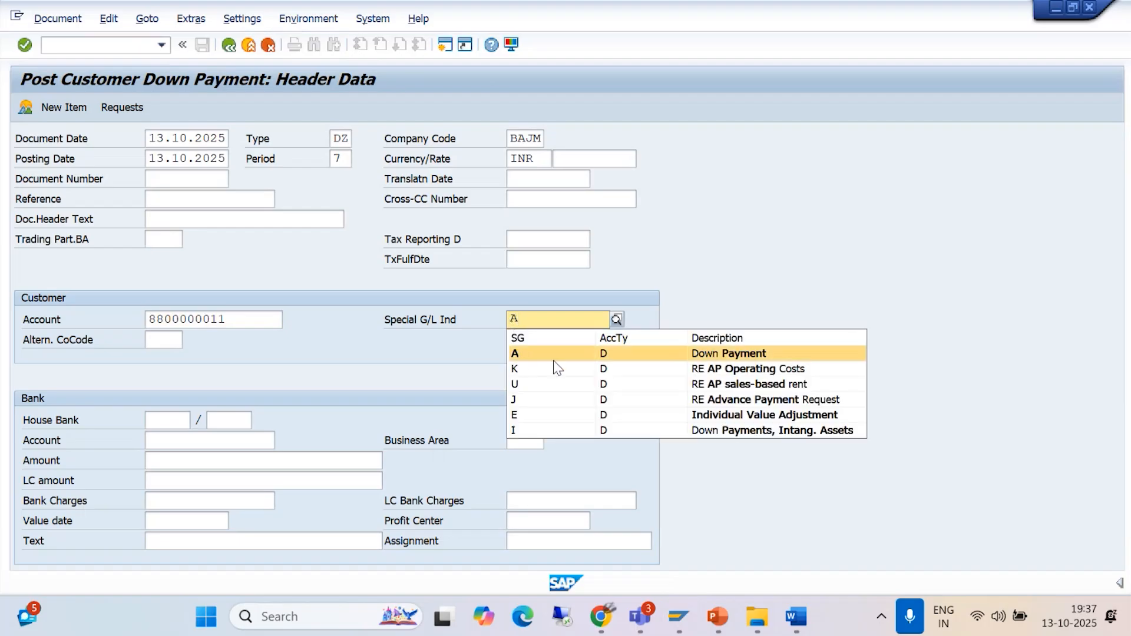
click(670, 354)
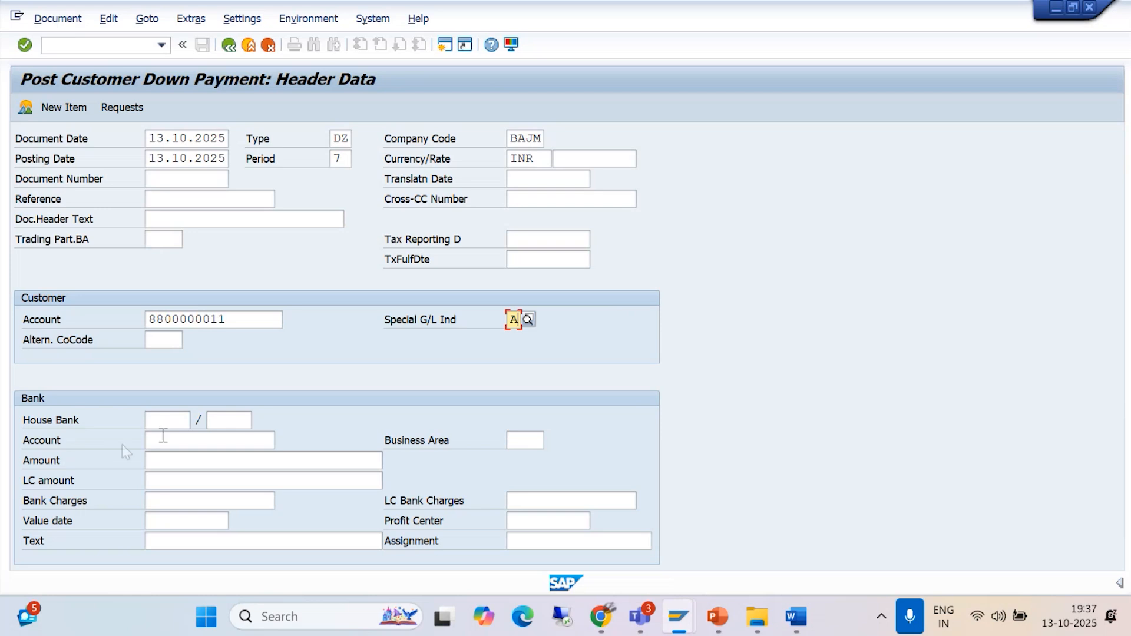
- Enter G/L account 1000 as the account in the Bank section
click(156, 436)
text(1)
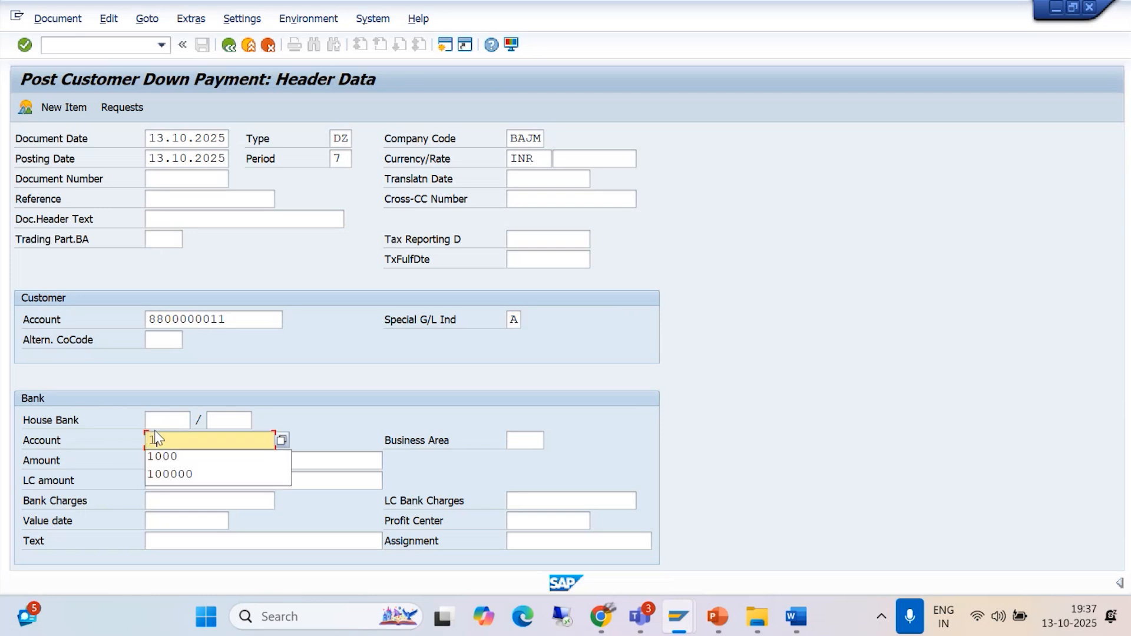
text(000)
click(163, 456)
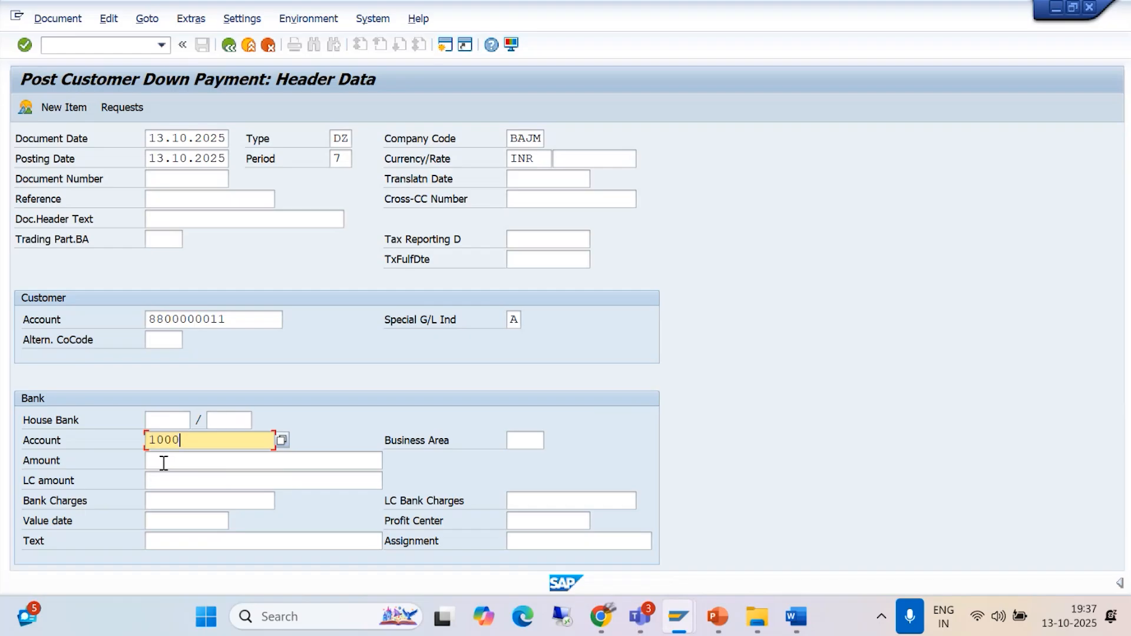
- Enter 50000 as the bank amount and BEING ADVANCE RECEIVED BY CUSTOMER 50% as the bank item's text
click(163, 463)
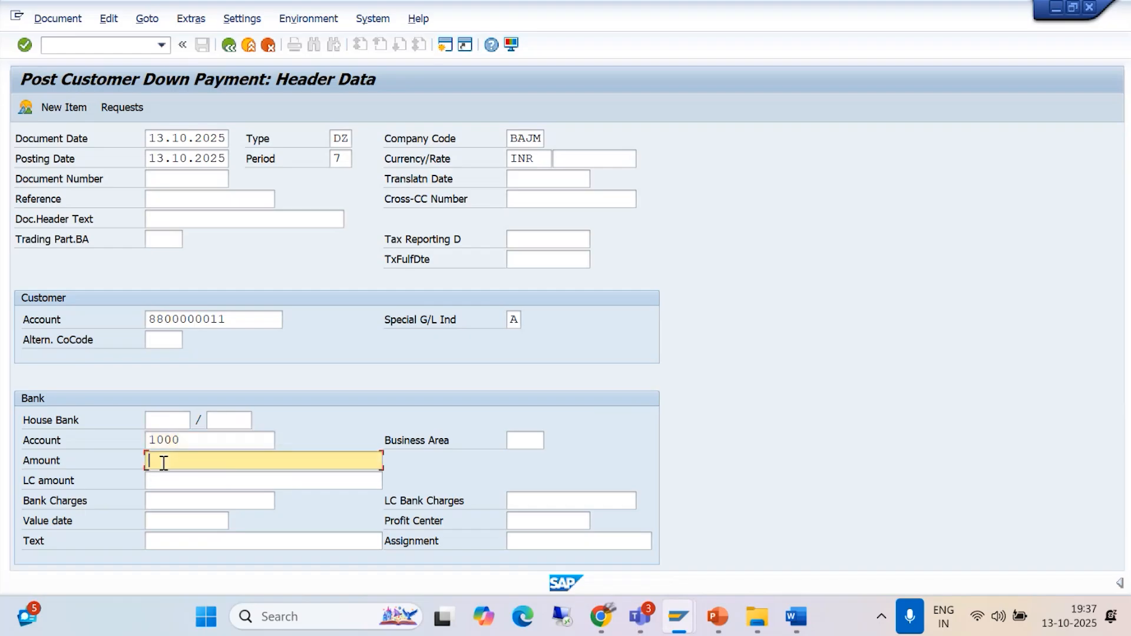
text(50000)
click(170, 540)
text(B)
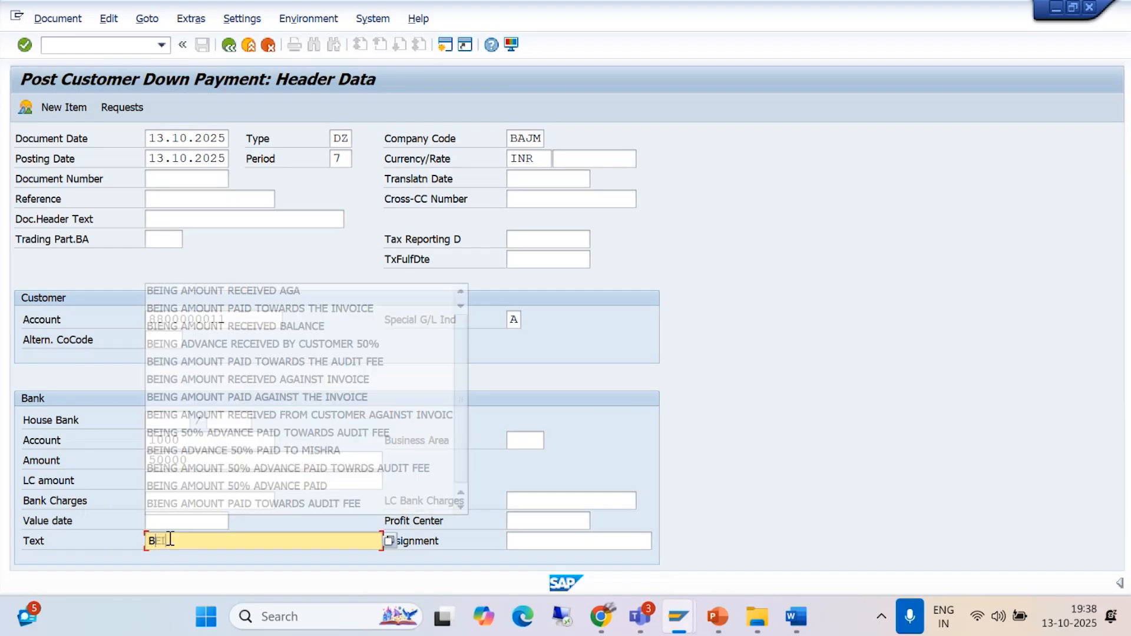
text(EING ADVANCE)
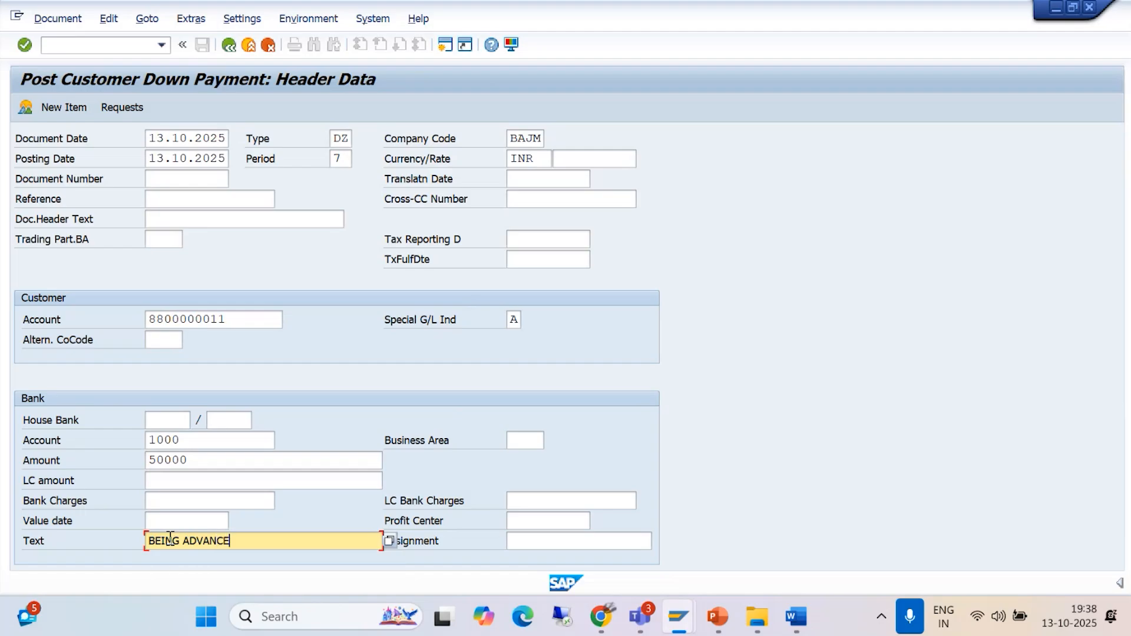
text( RECEIVED BU)
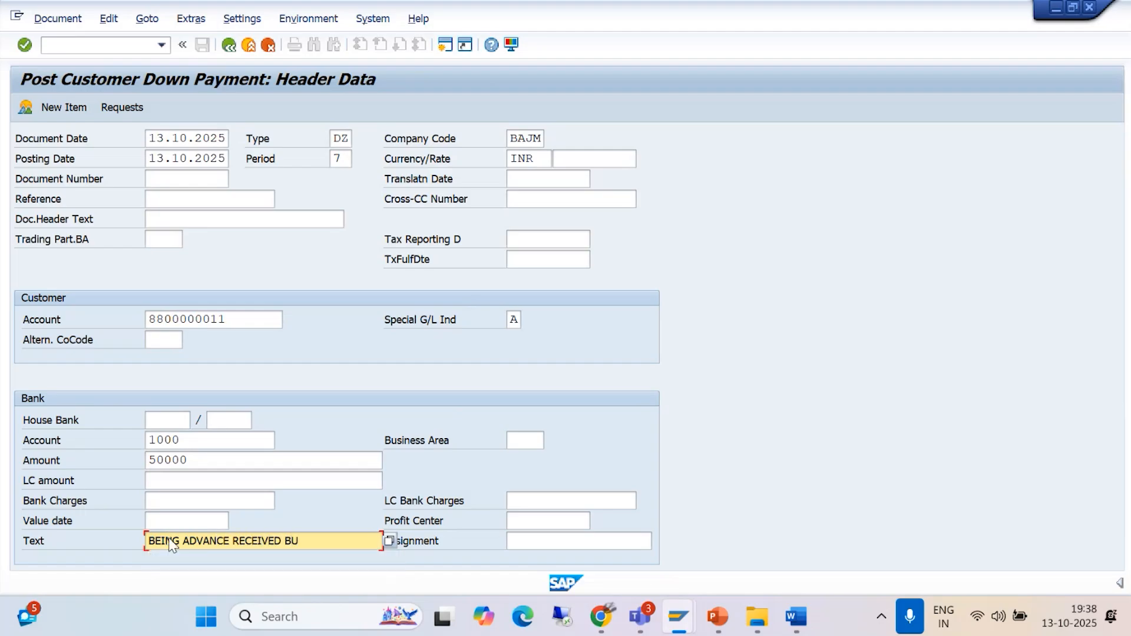
key(BackSpace)
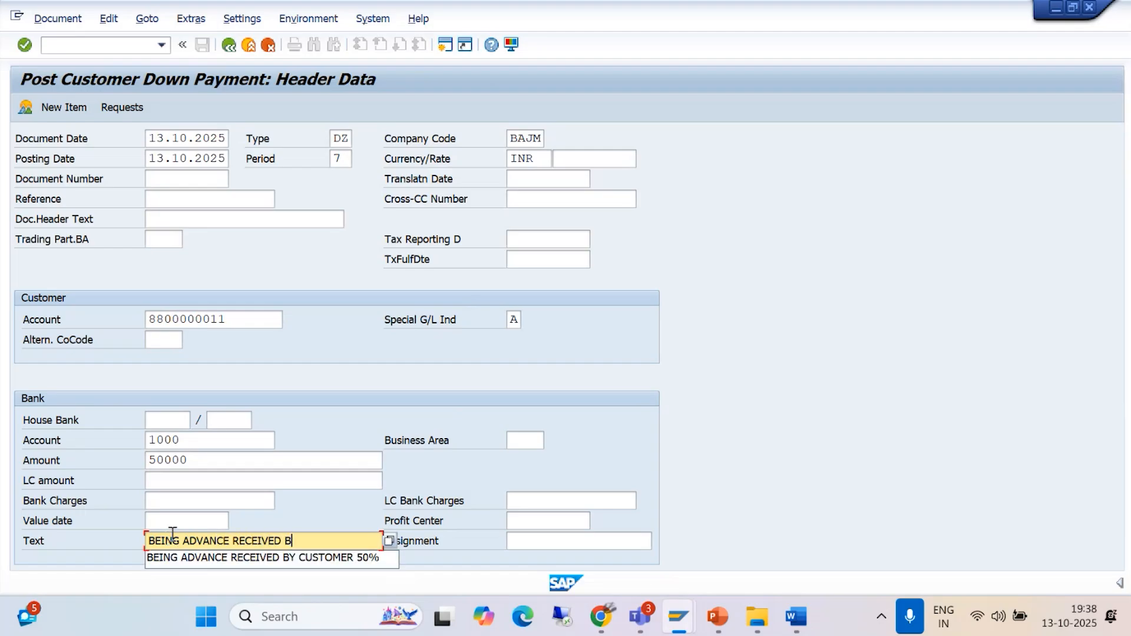
click(218, 561)
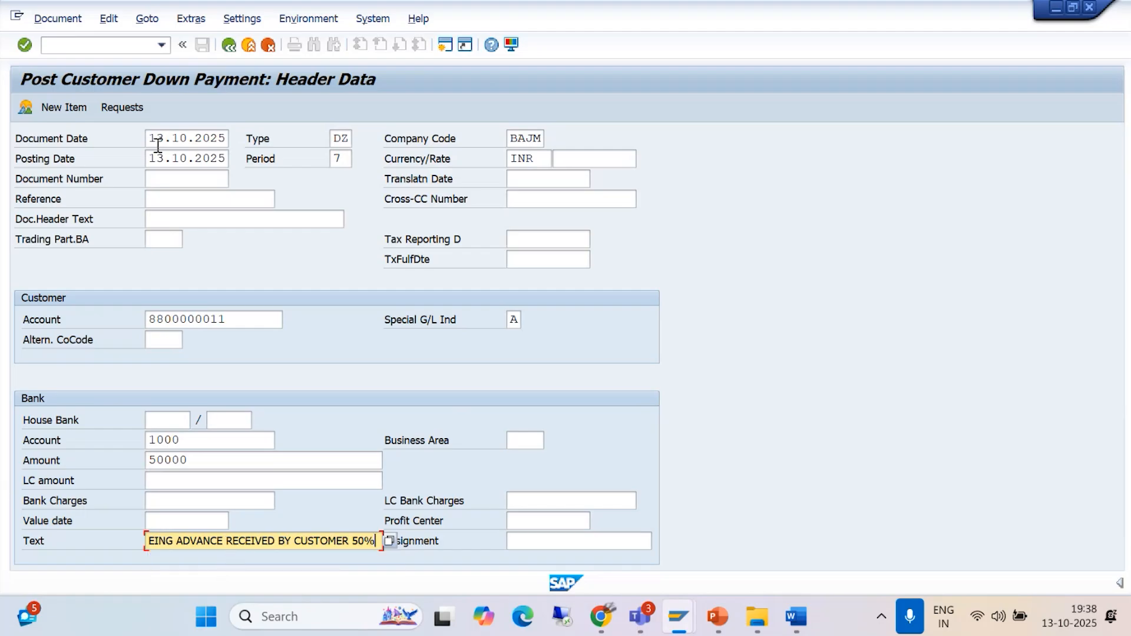
- Add the customer item, entering * for the amount and + for the text to carry over the bank item's values
click(58, 103)
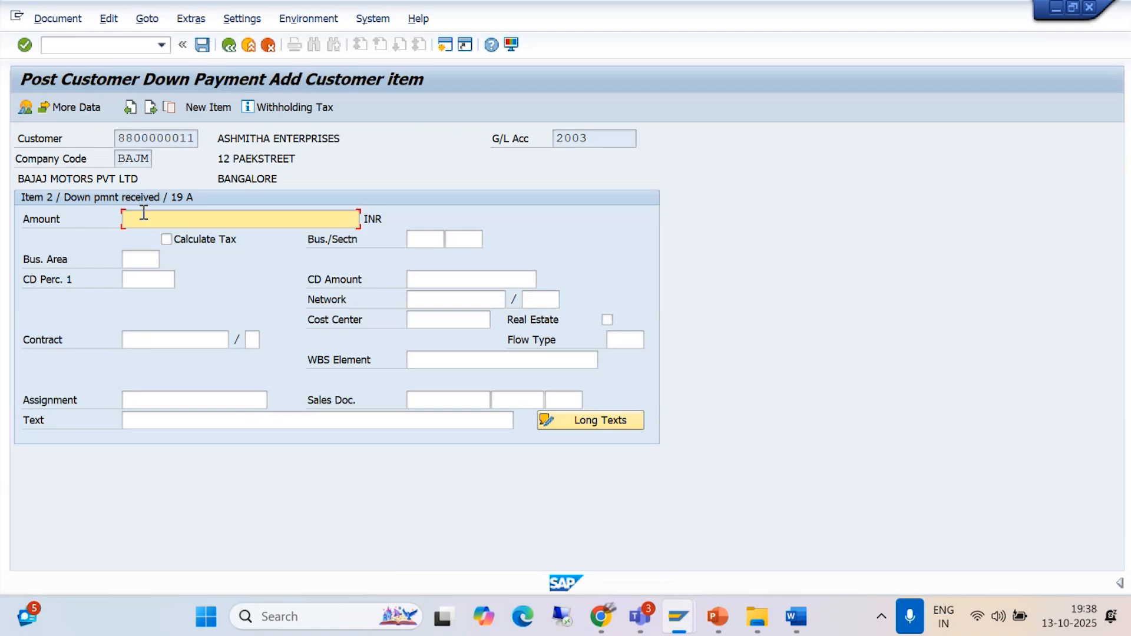
text(*)
click(167, 420)
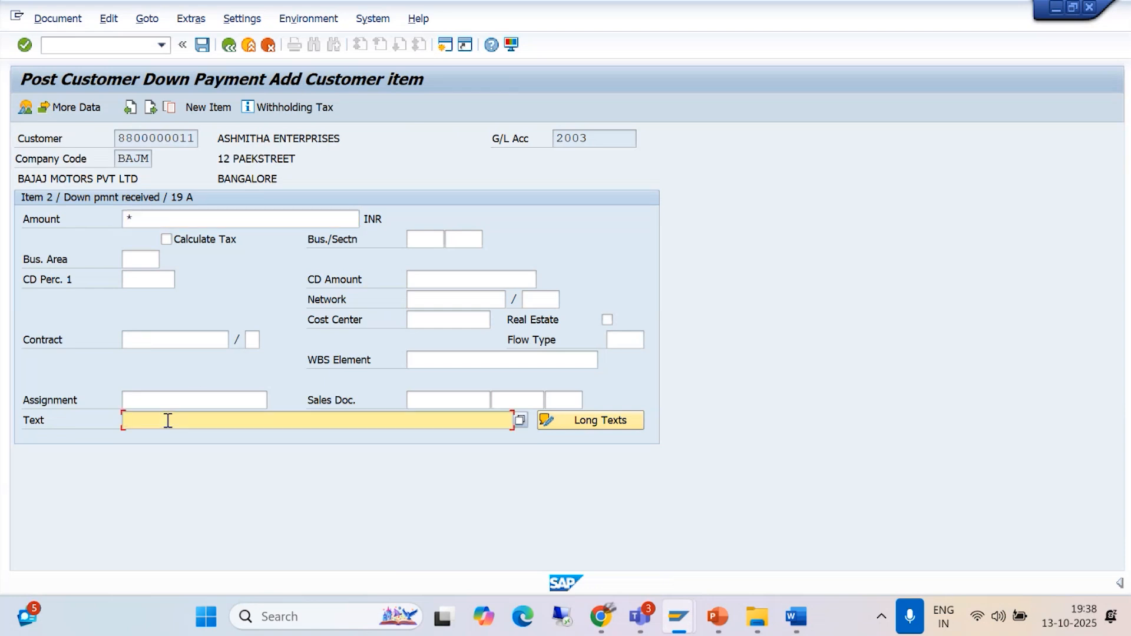
text(+)
key(Return)
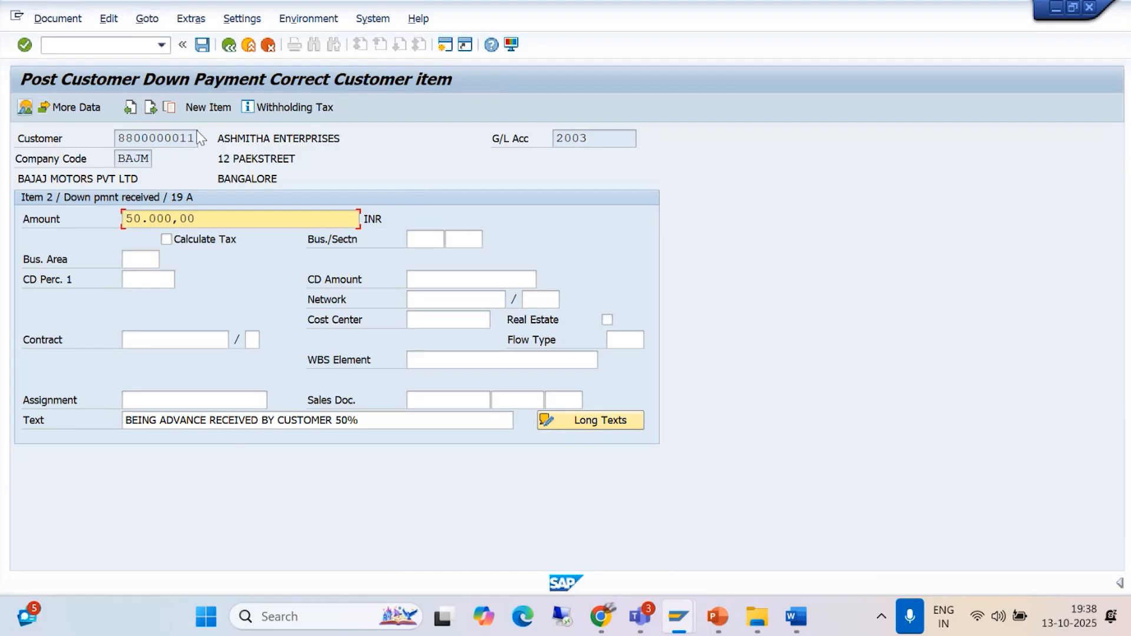
- Simulate the customer down payment document and post it
click(66, 19)
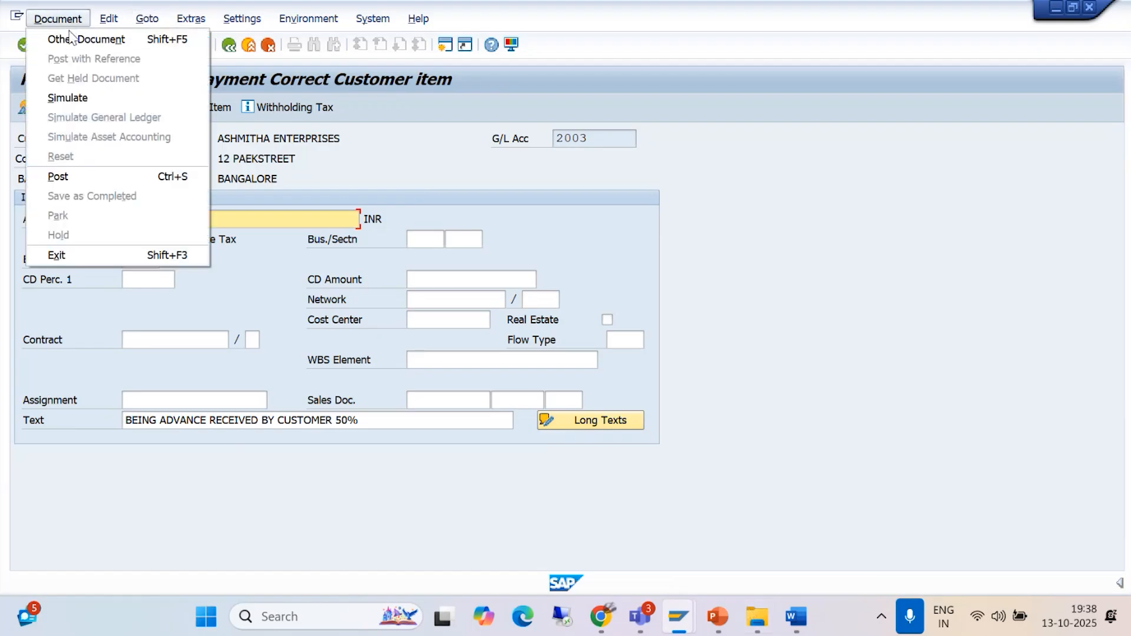
click(67, 98)
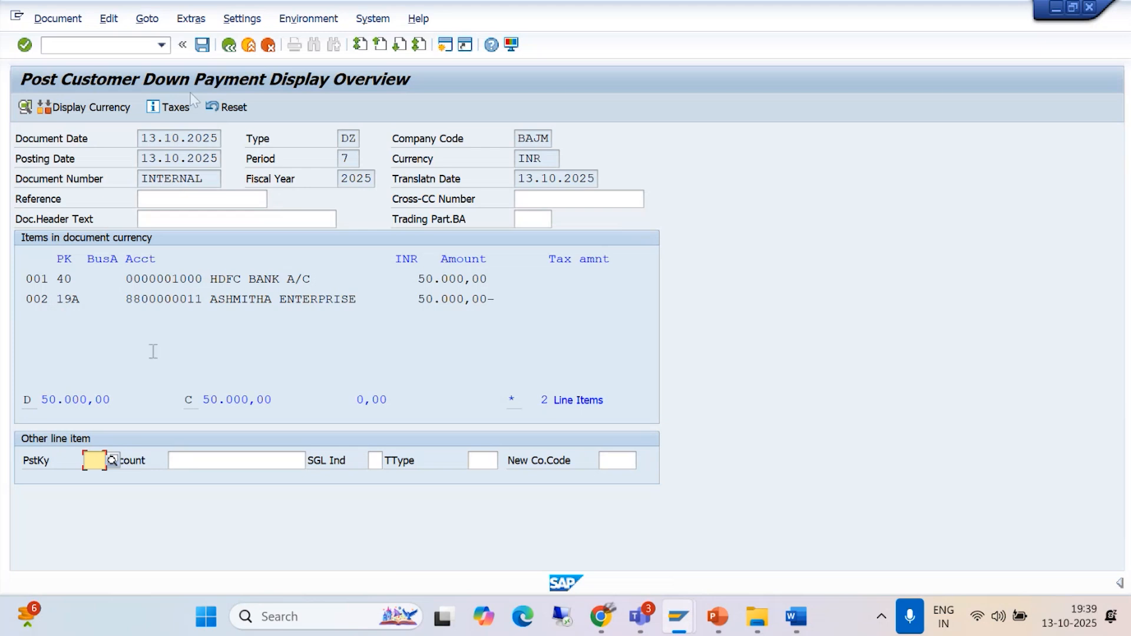
click(202, 45)
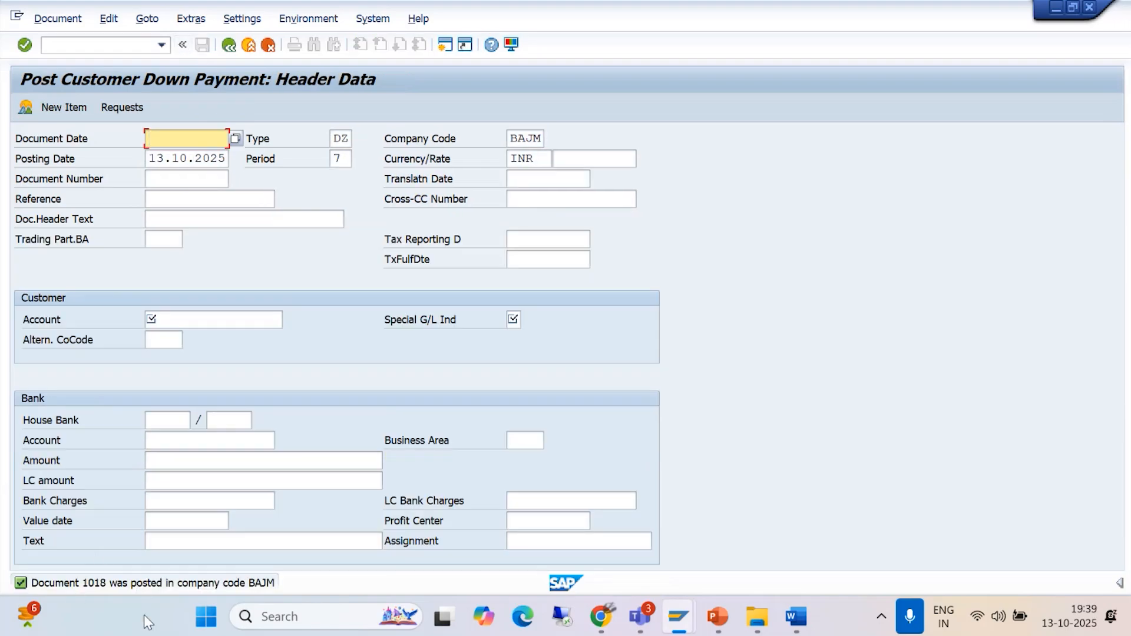
- Run FBL5N for the same customer's open items in company code BAJM, including special G/L transactions
click(161, 45)
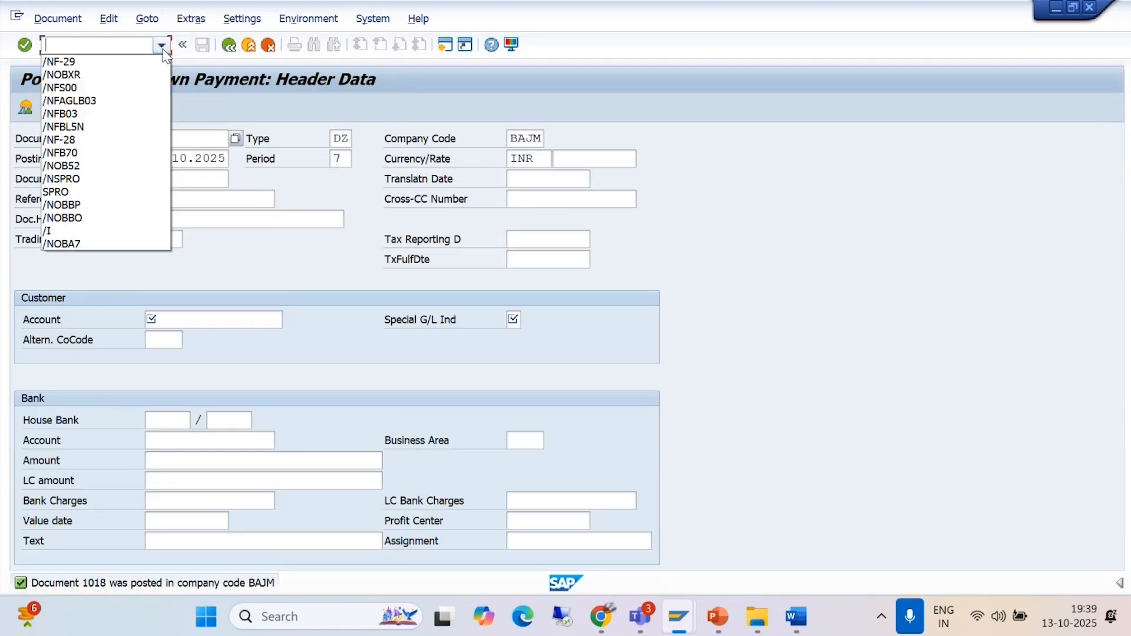
click(97, 127)
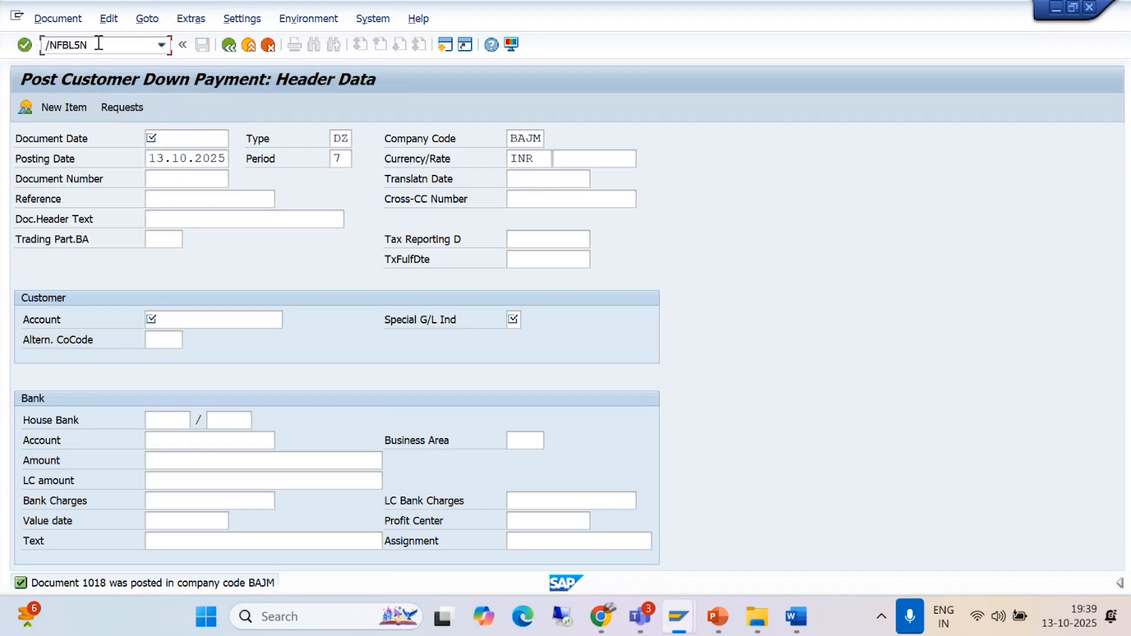
key(Return)
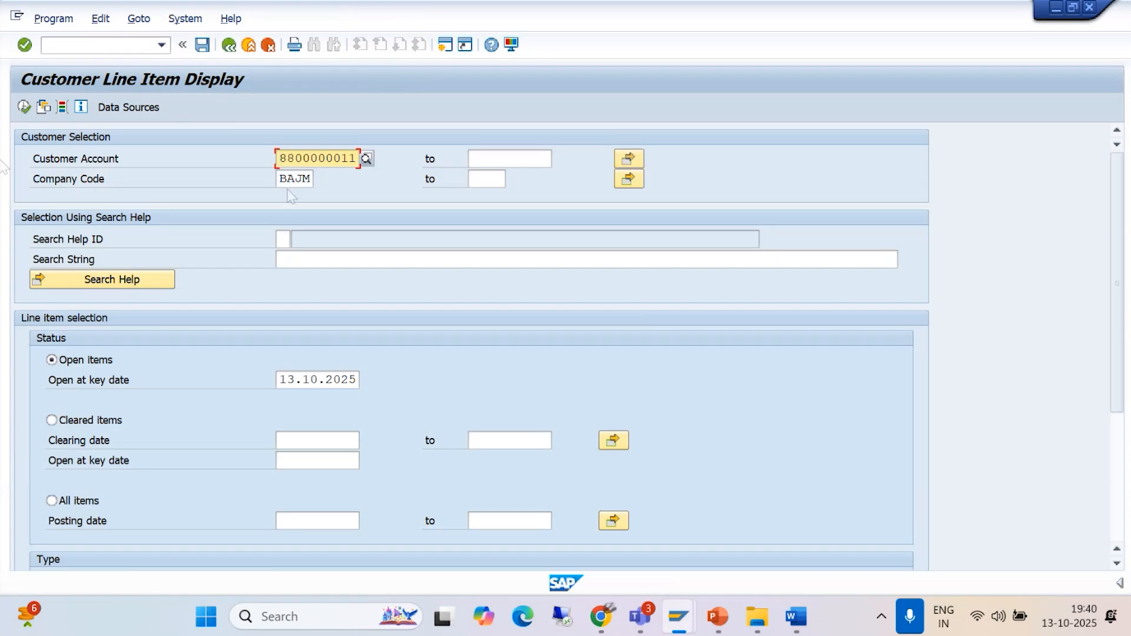
click(24, 108)
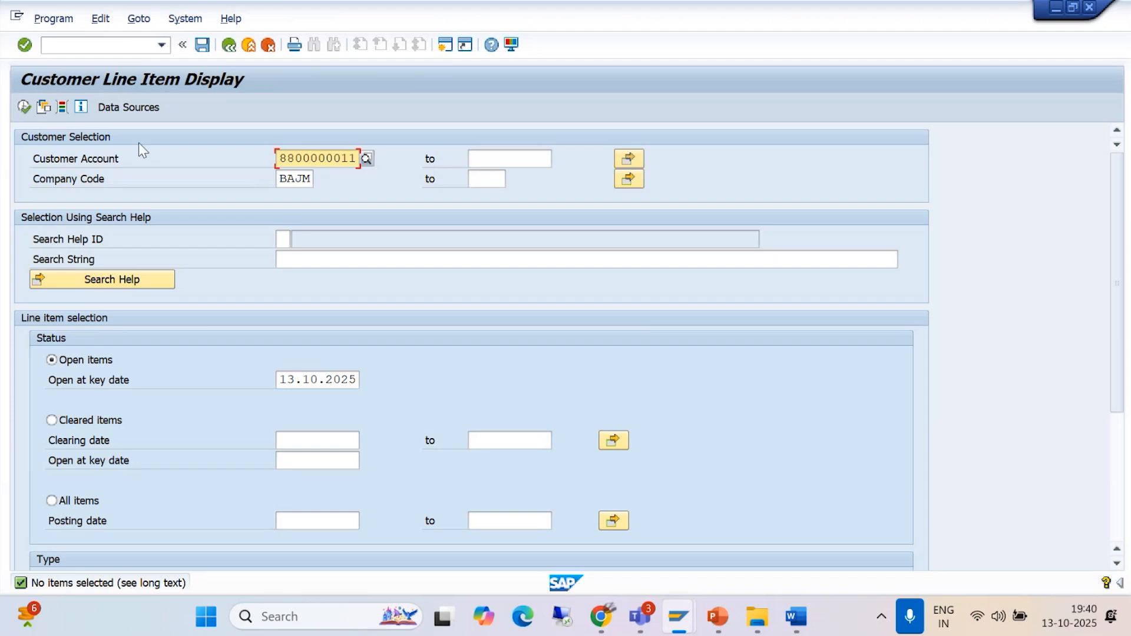
drag(1121, 379, 1129, 489)
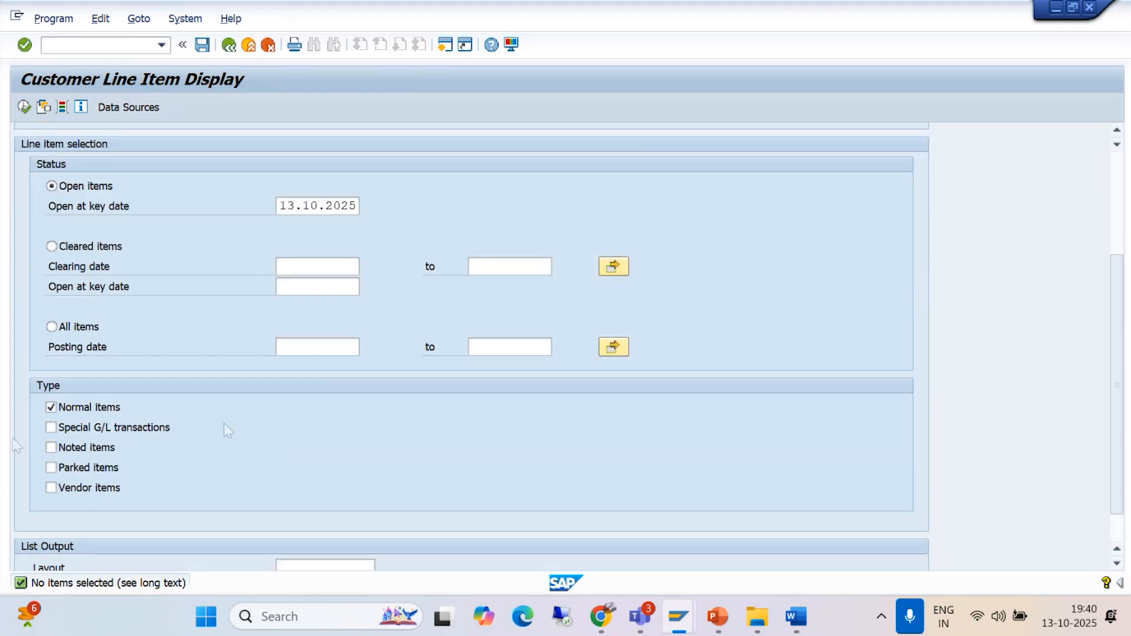
click(51, 429)
click(24, 107)
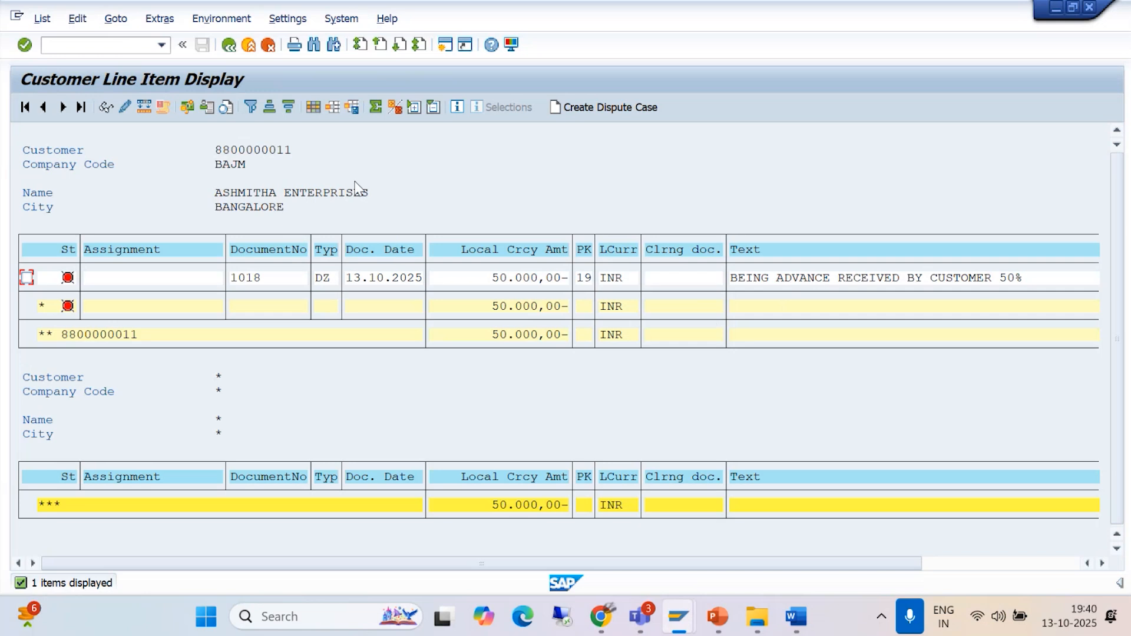
- Add the Special G/L Ind. column to the line item layout before Document Type and apply the layout
click(313, 106)
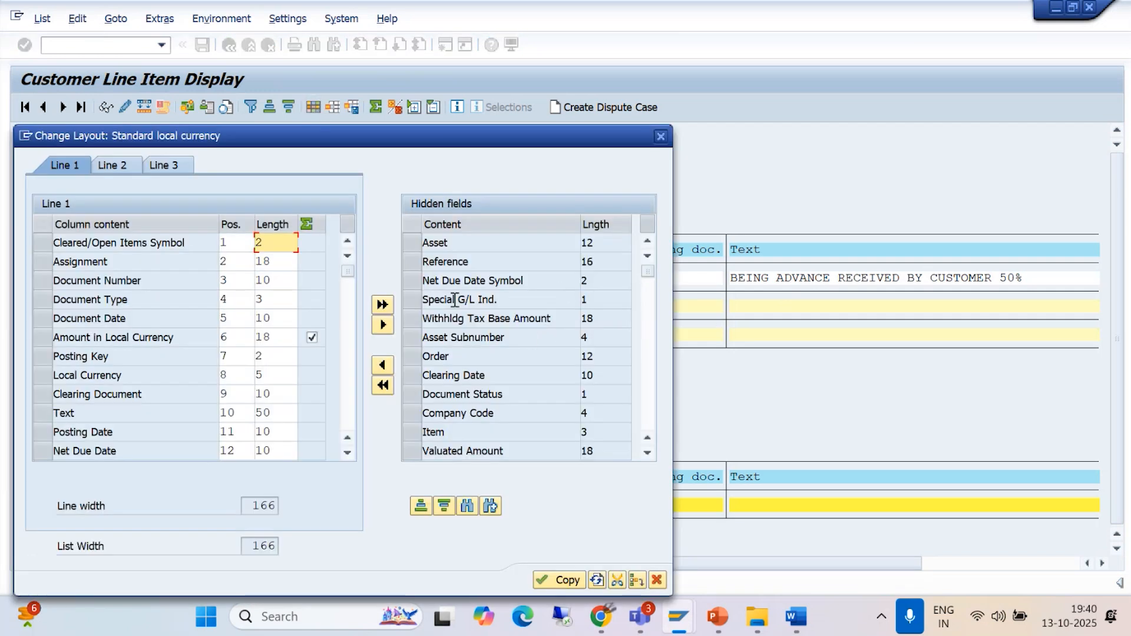
click(412, 302)
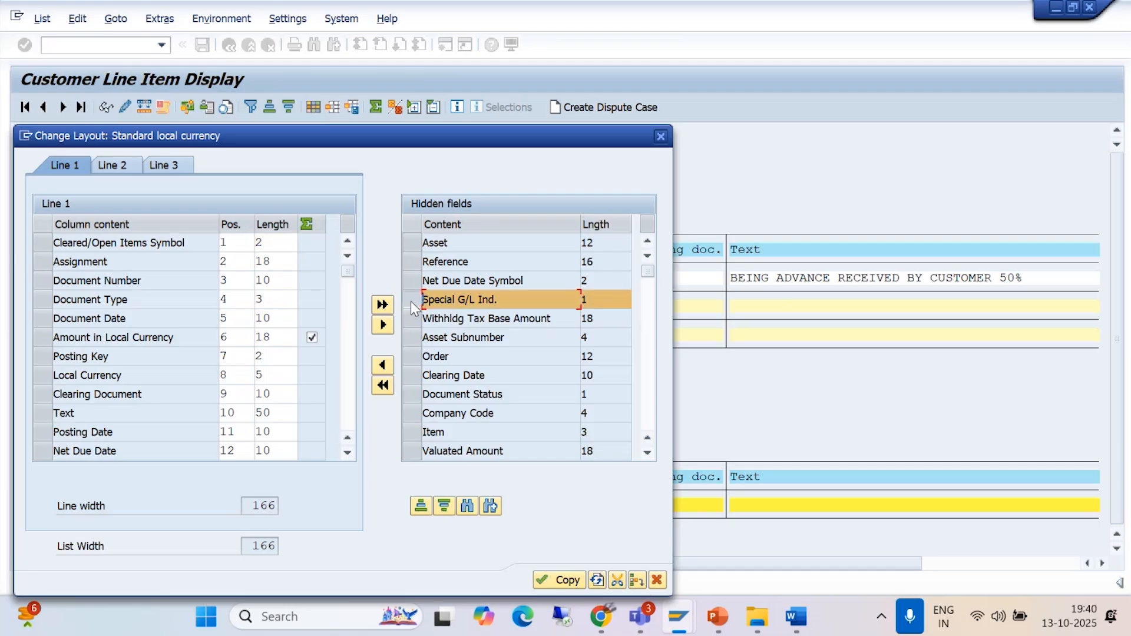
drag(416, 144, 475, 235)
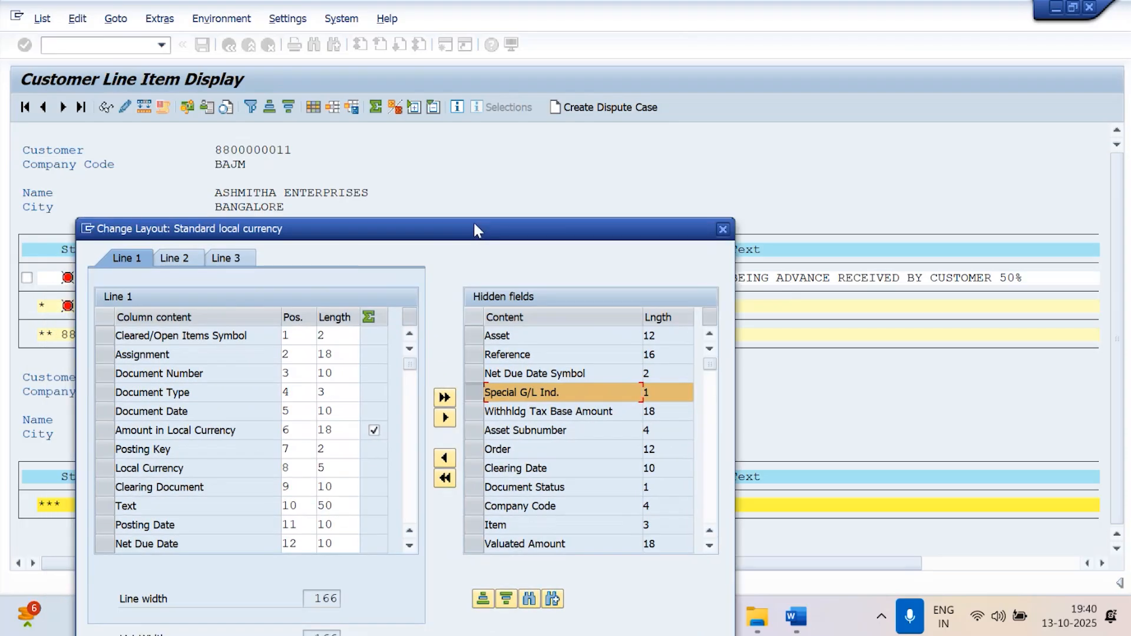
click(105, 391)
click(444, 458)
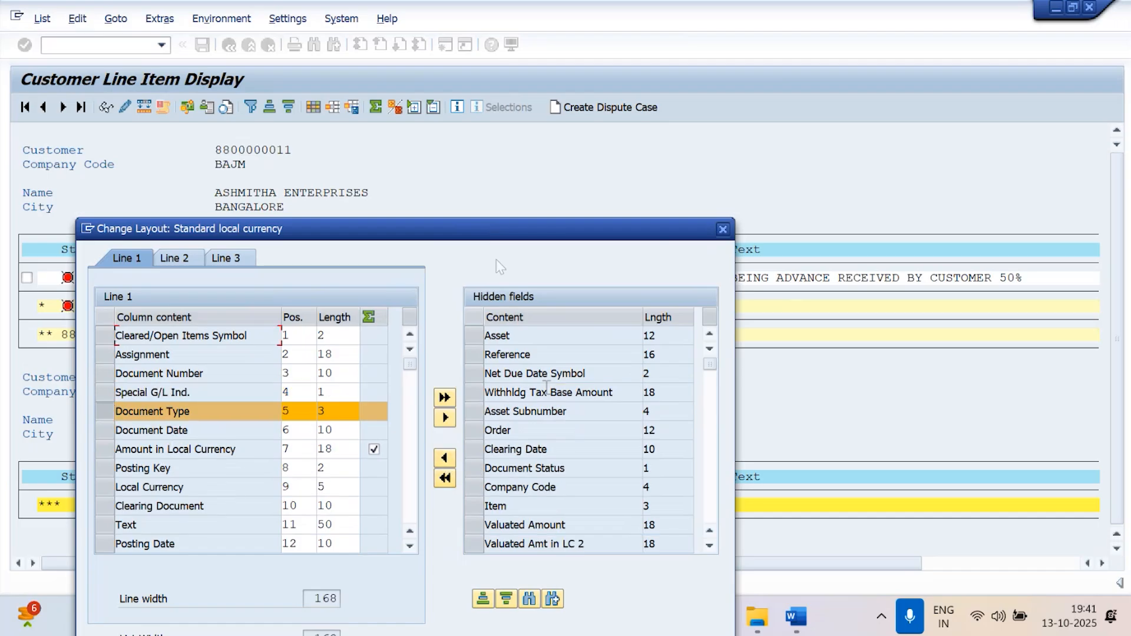
drag(495, 230, 504, 114)
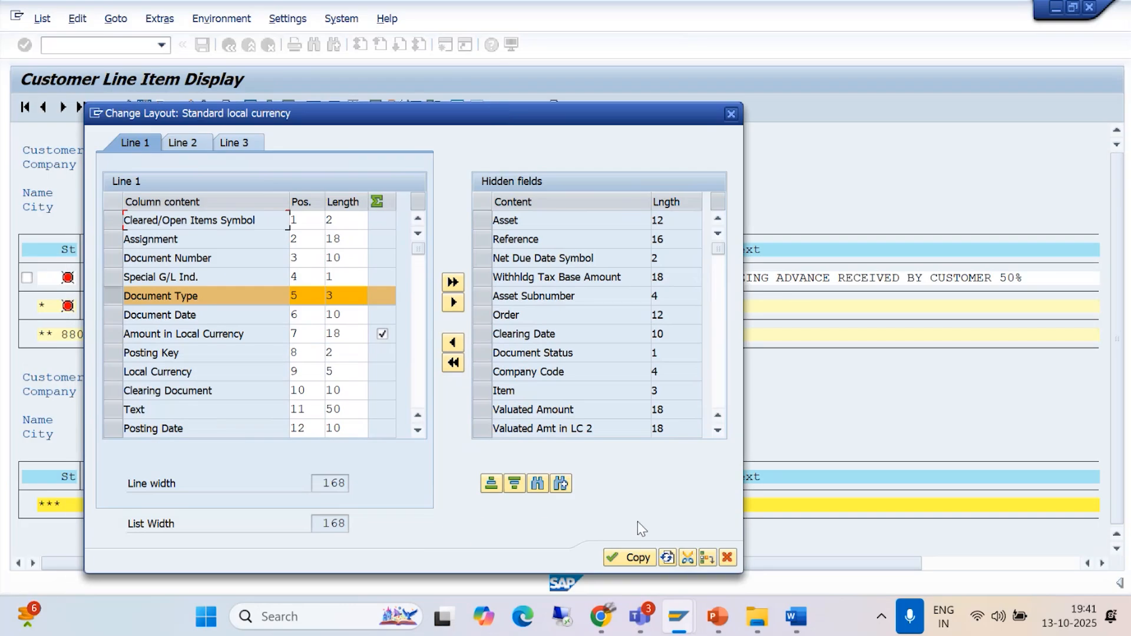
click(624, 556)
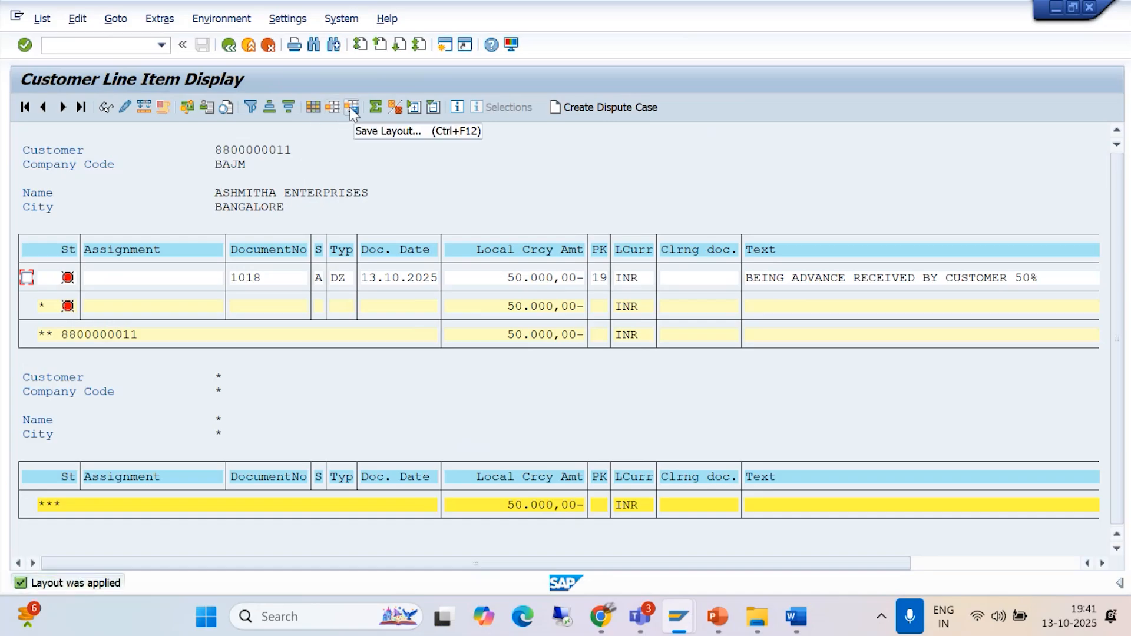
- Save the line item layout as /CUST, overwriting the existing layout of that name
click(351, 107)
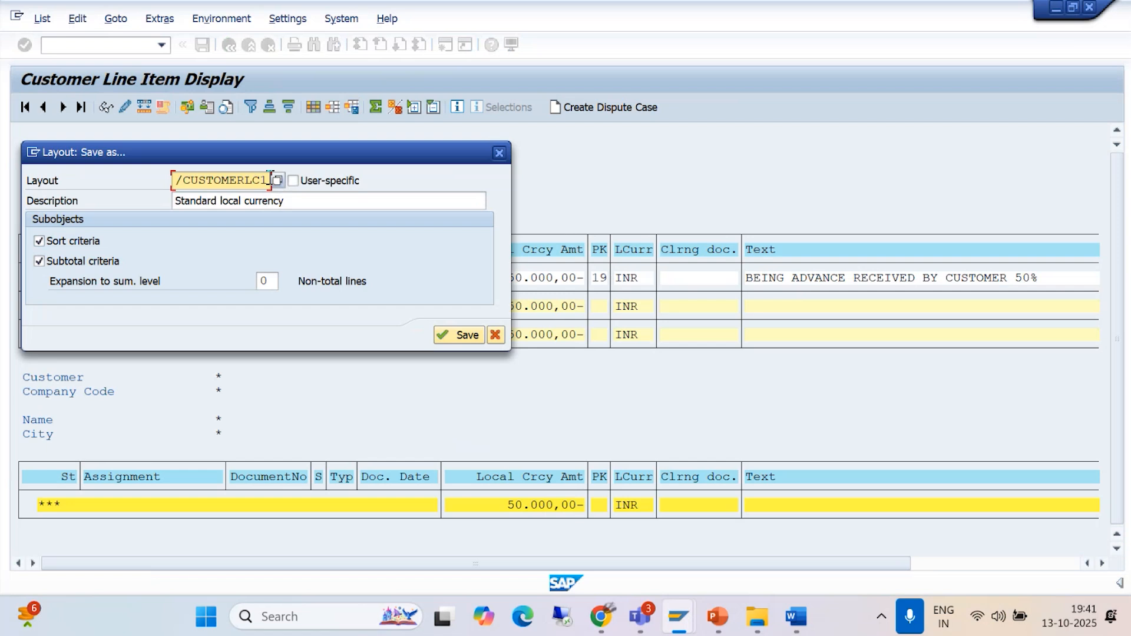
drag(270, 180, 185, 188)
text(CUST)
click(443, 336)
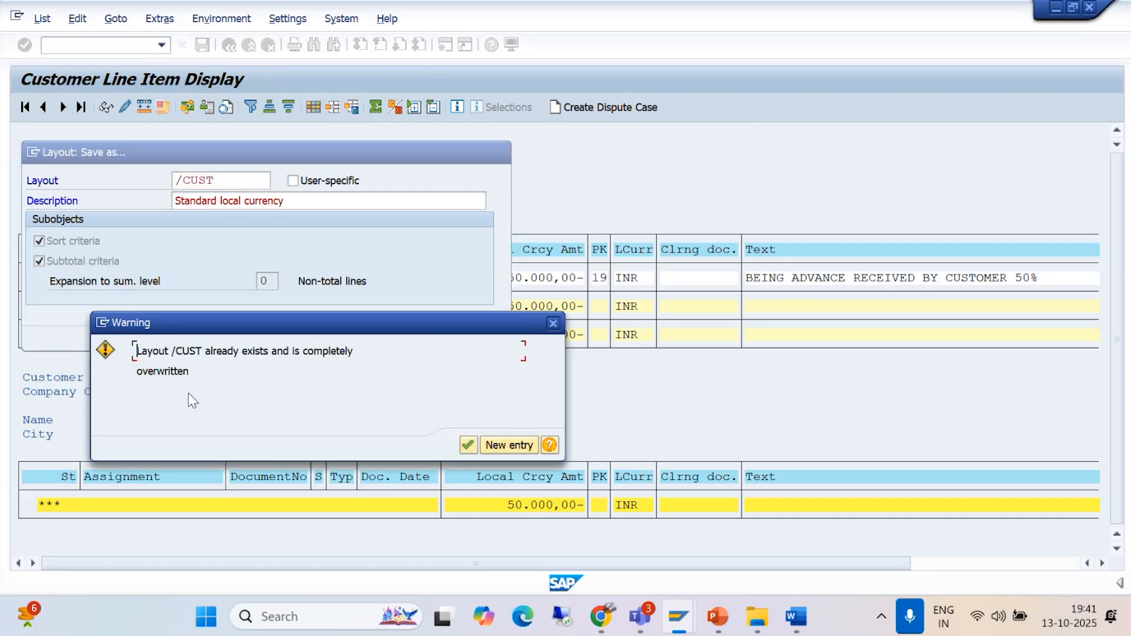
click(467, 445)
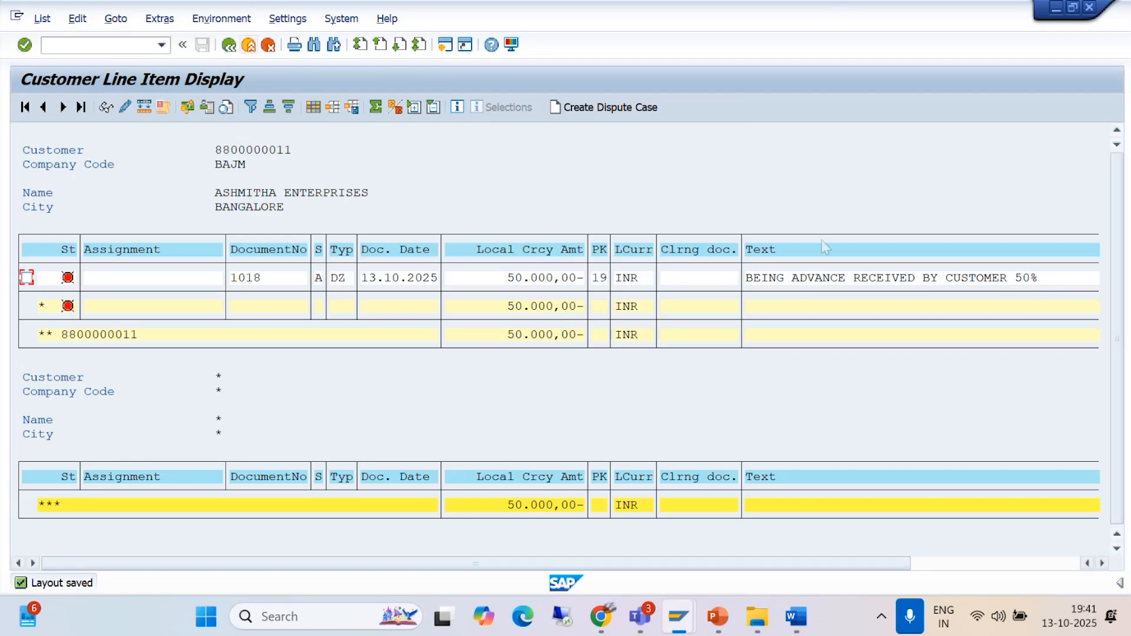
- Switch to the Word document, read on through the F-29 posting section, and return to the SAP line item display
click(795, 616)
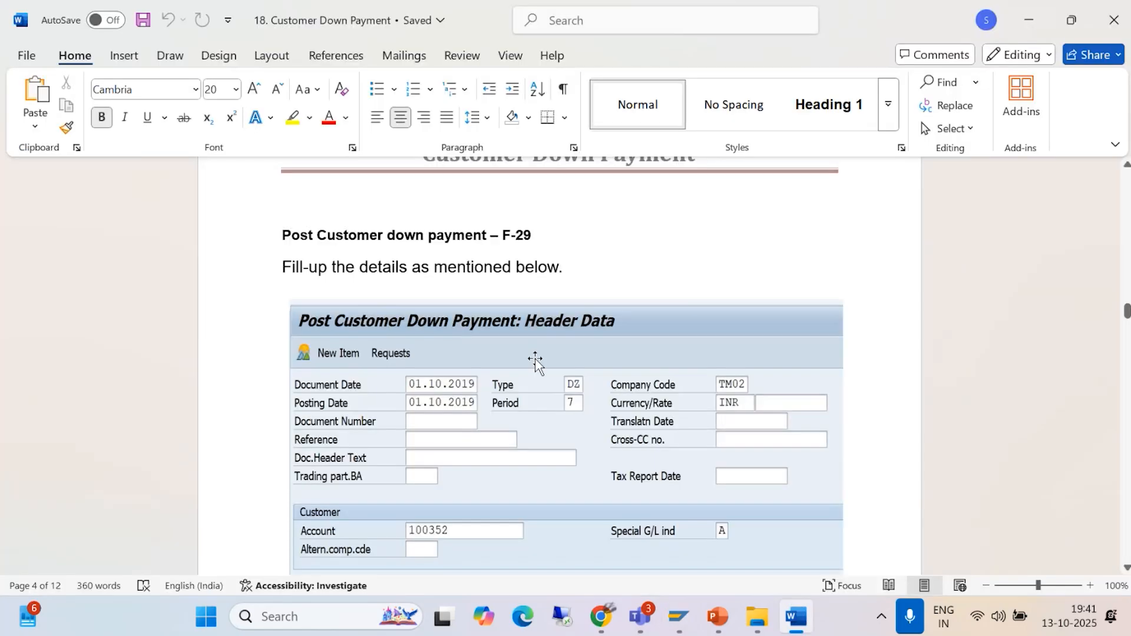
scroll(504, 348, down, 8)
scroll(504, 352, down, 5)
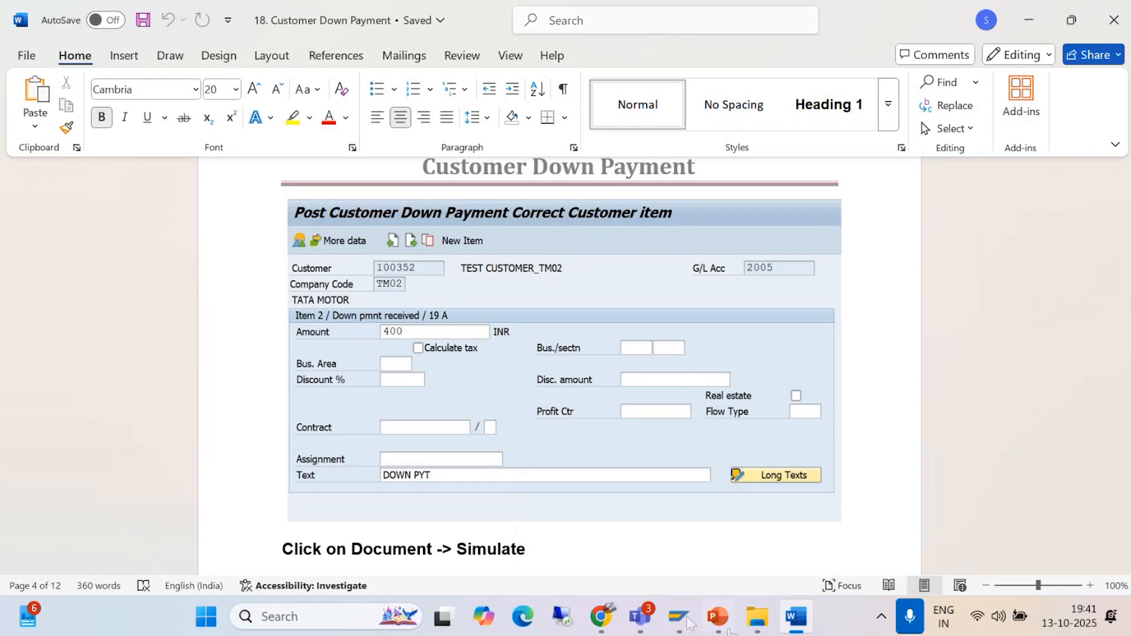
mouse_move(680, 616)
click(700, 534)
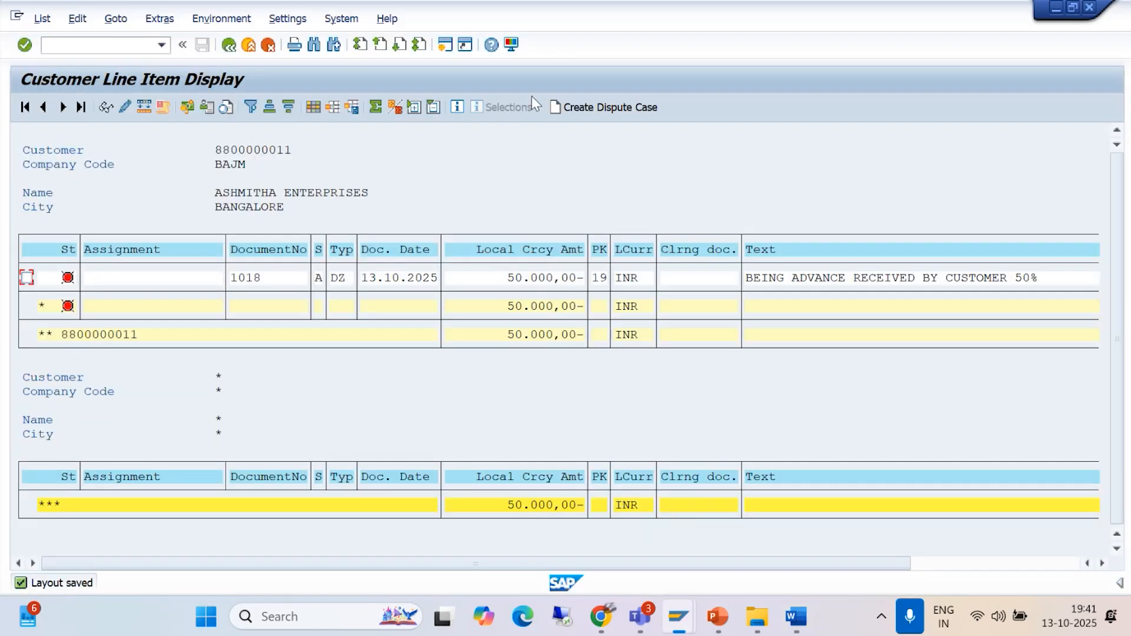
- Start FB70 in a new SAP session and select ASHMITHA ENTERPRISES as the invoice's customer
click(446, 45)
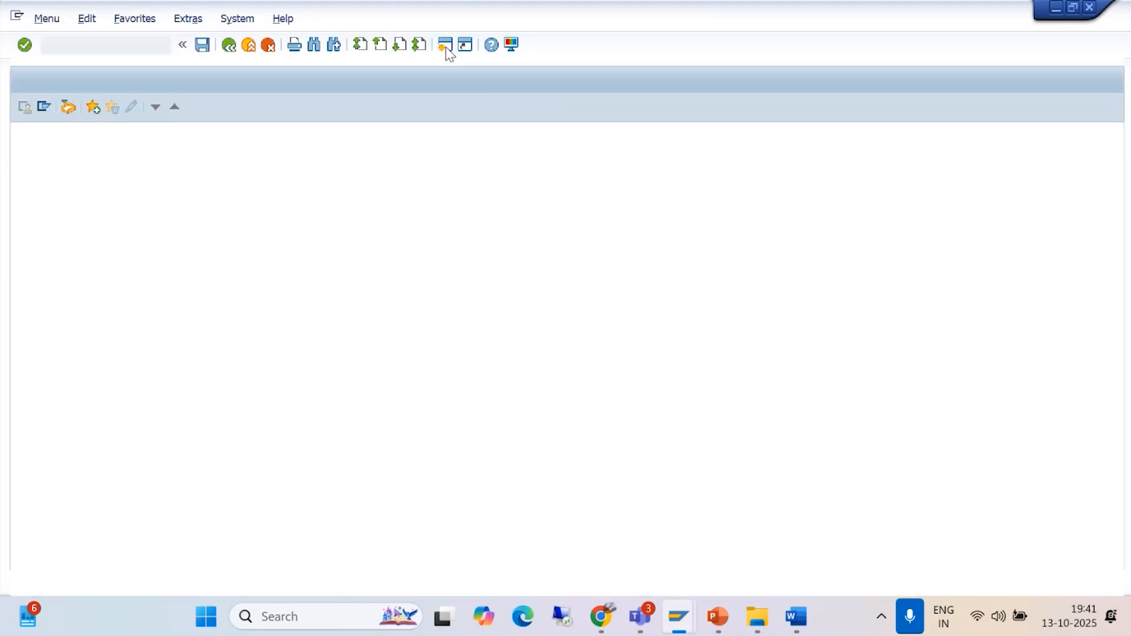
text(/NFB70)
key(Return)
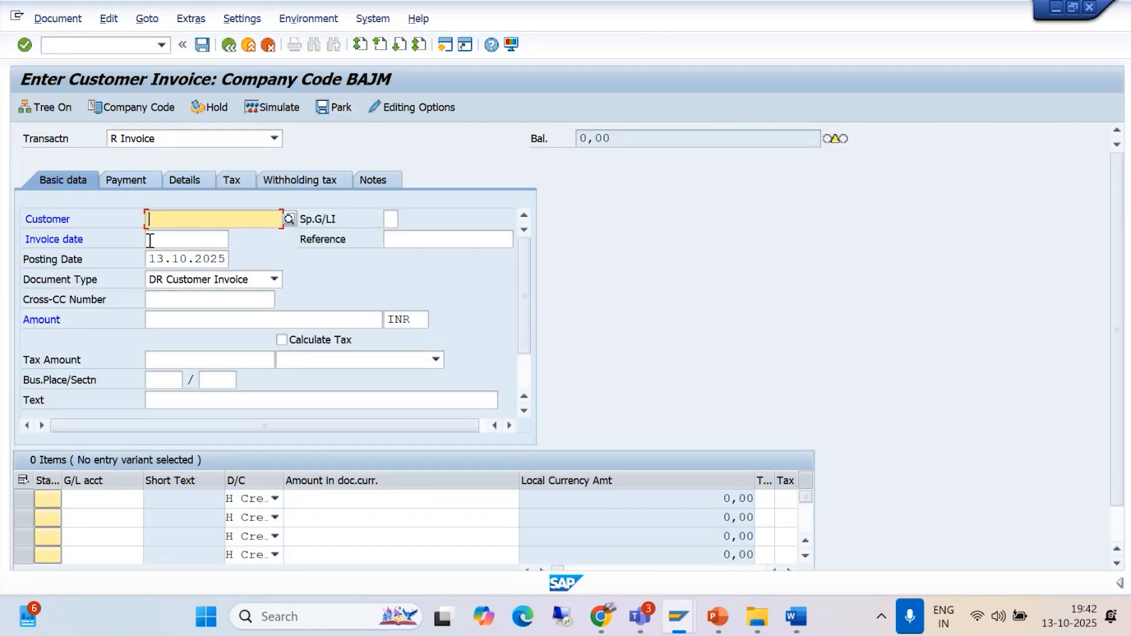
click(289, 220)
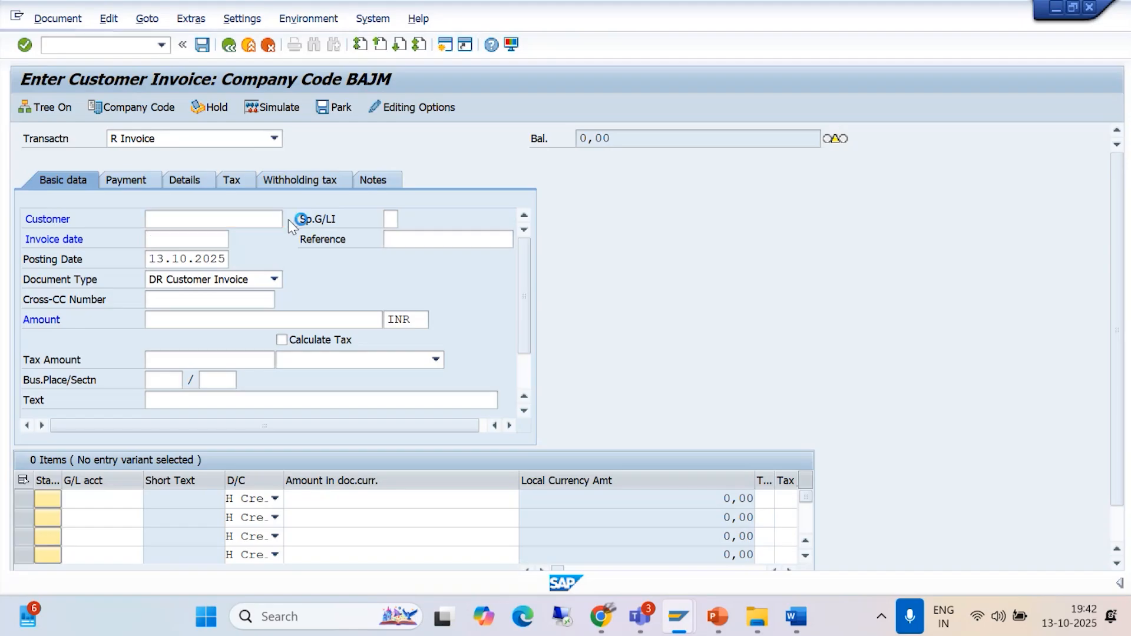
click(607, 562)
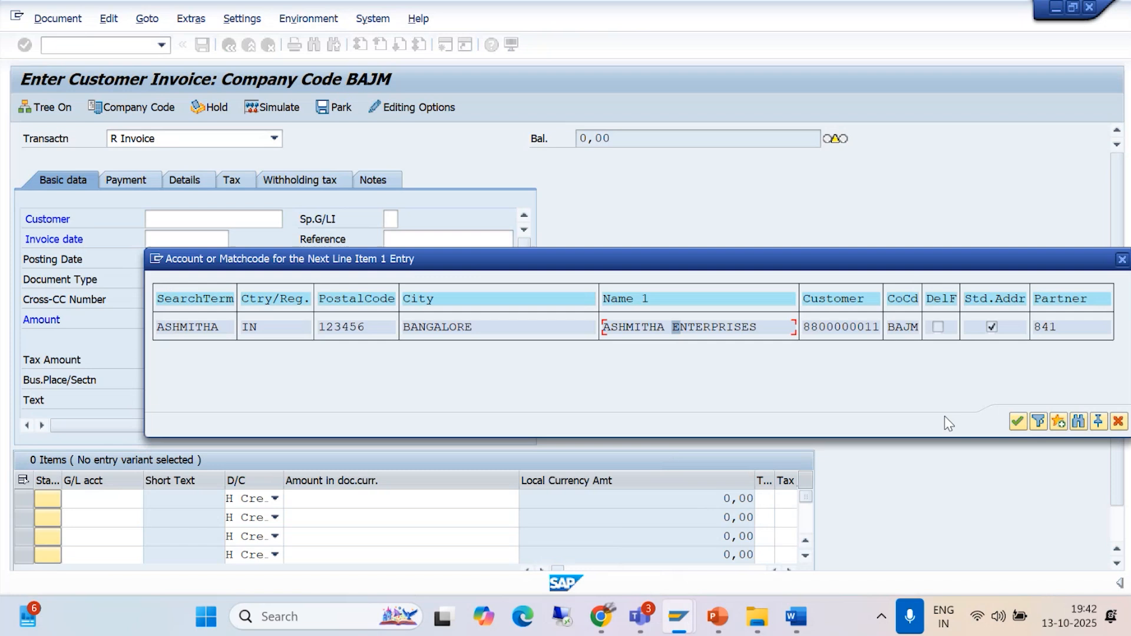
click(1018, 422)
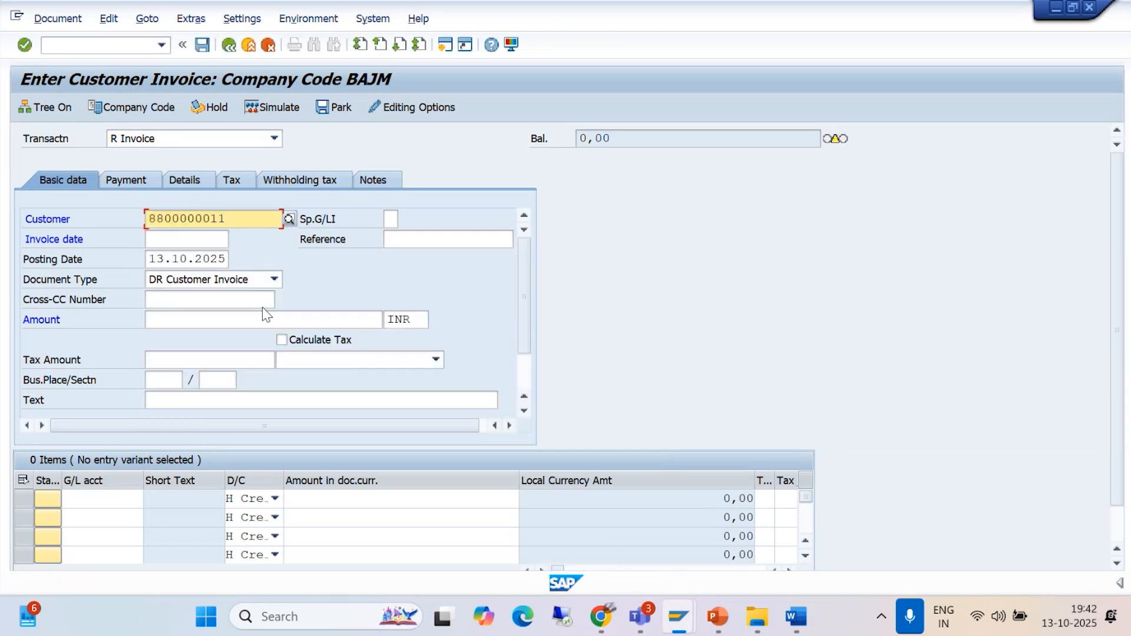
- Set the customer invoice's date to 13.10.2025 and its amount to 100000 INR
click(173, 235)
click(173, 234)
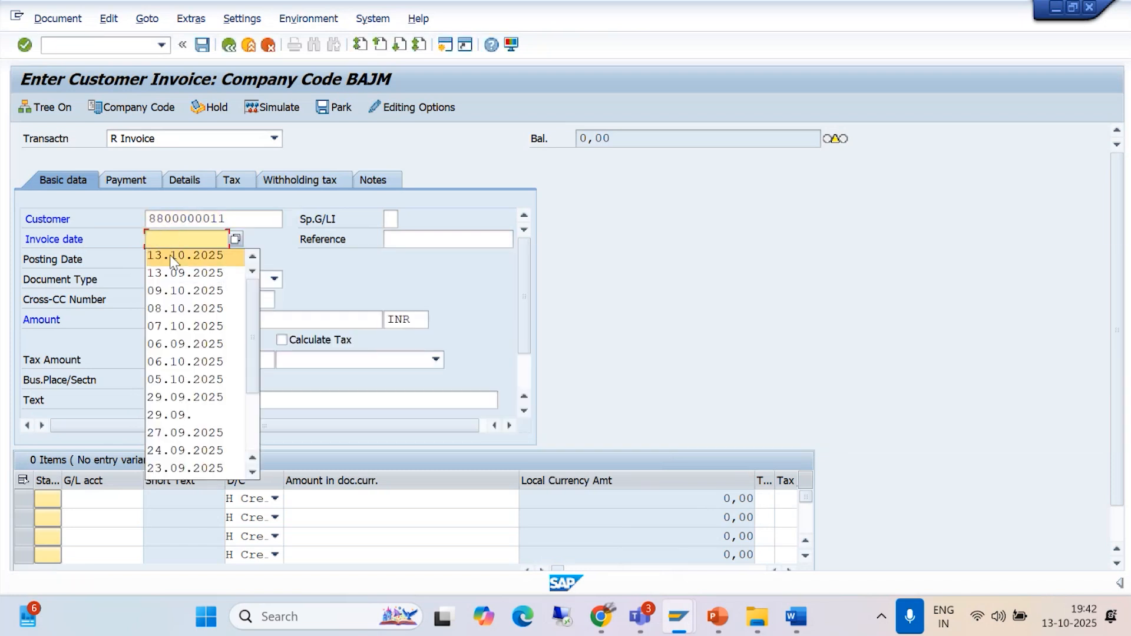
click(169, 256)
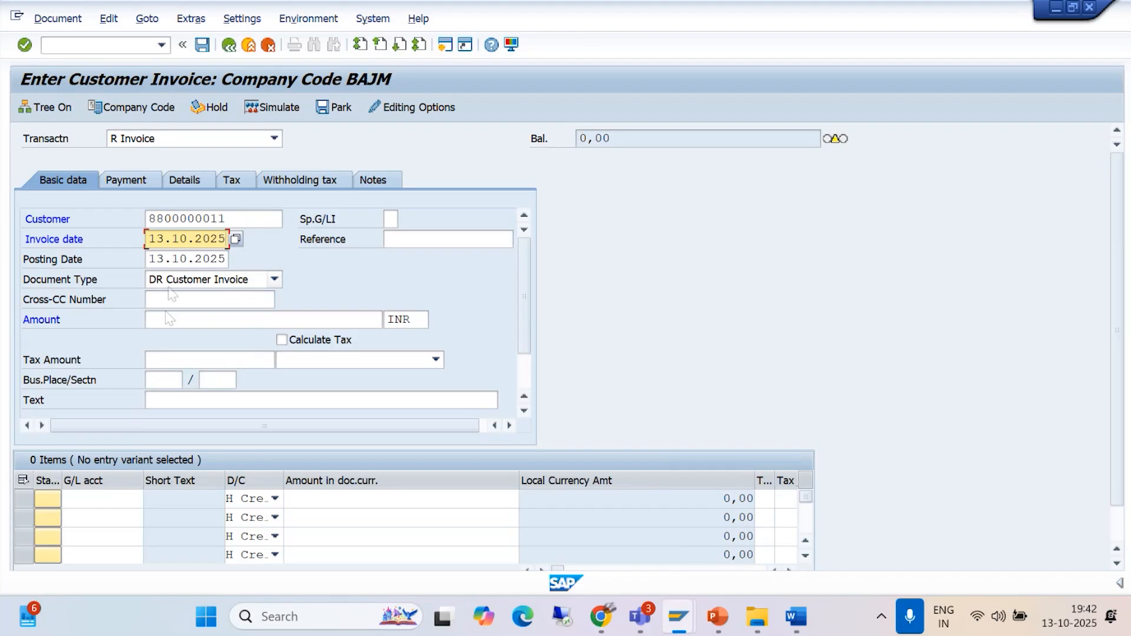
click(159, 324)
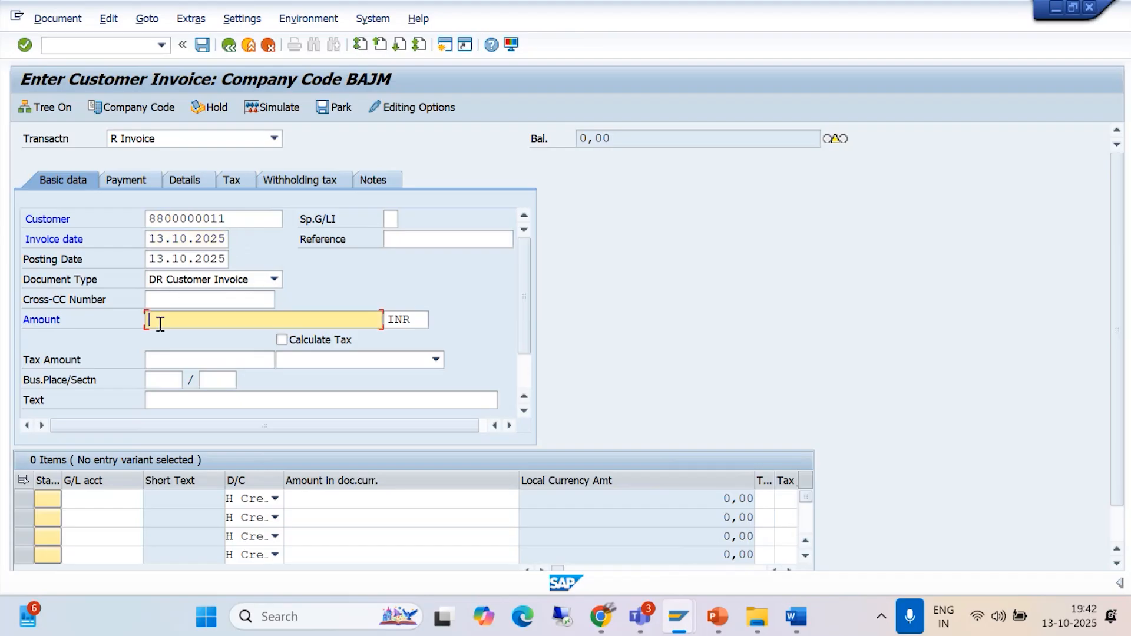
text(10000)
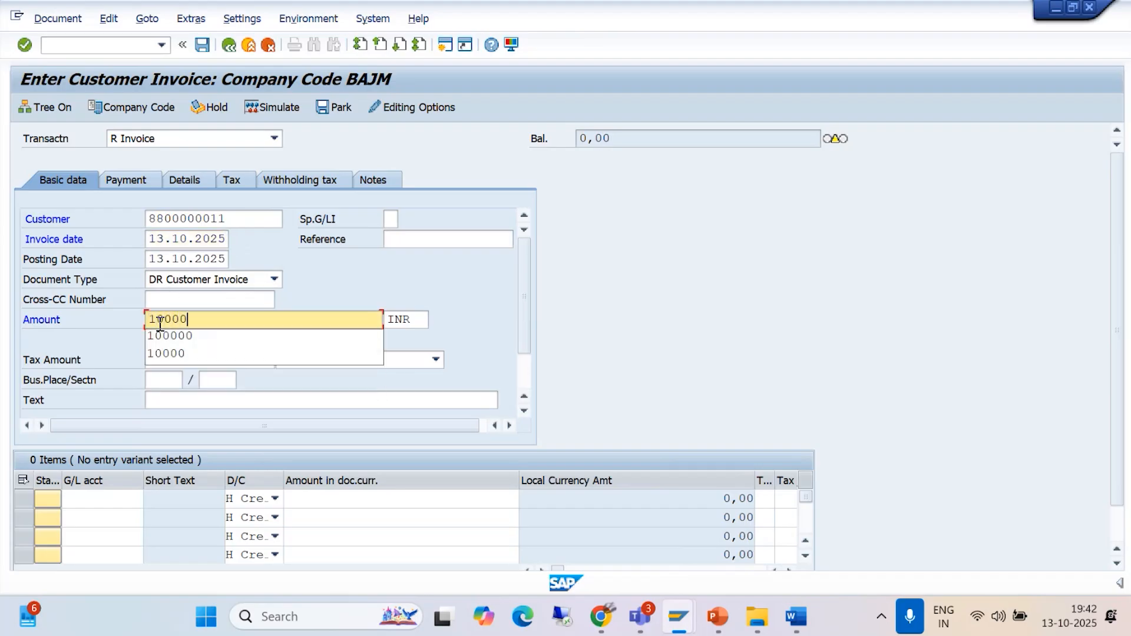
text(0)
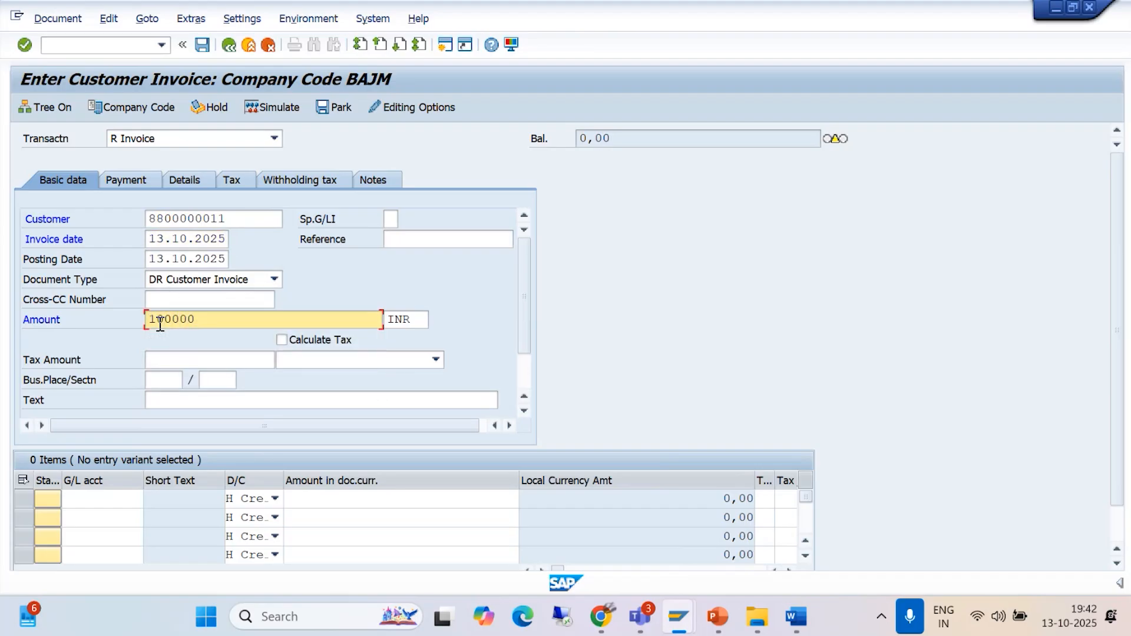
- Enter BEING INVOICE RAISED as the invoice's header text, leaving the business place empty
click(188, 401)
click(180, 382)
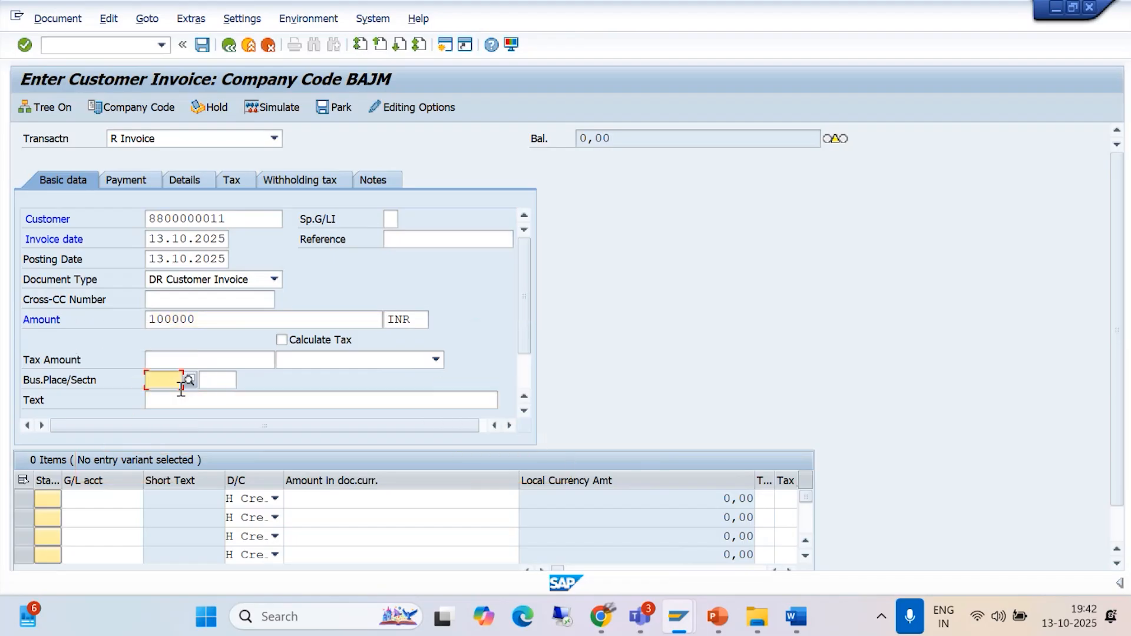
text(B)
key(BackSpace)
click(181, 400)
text(BEIN)
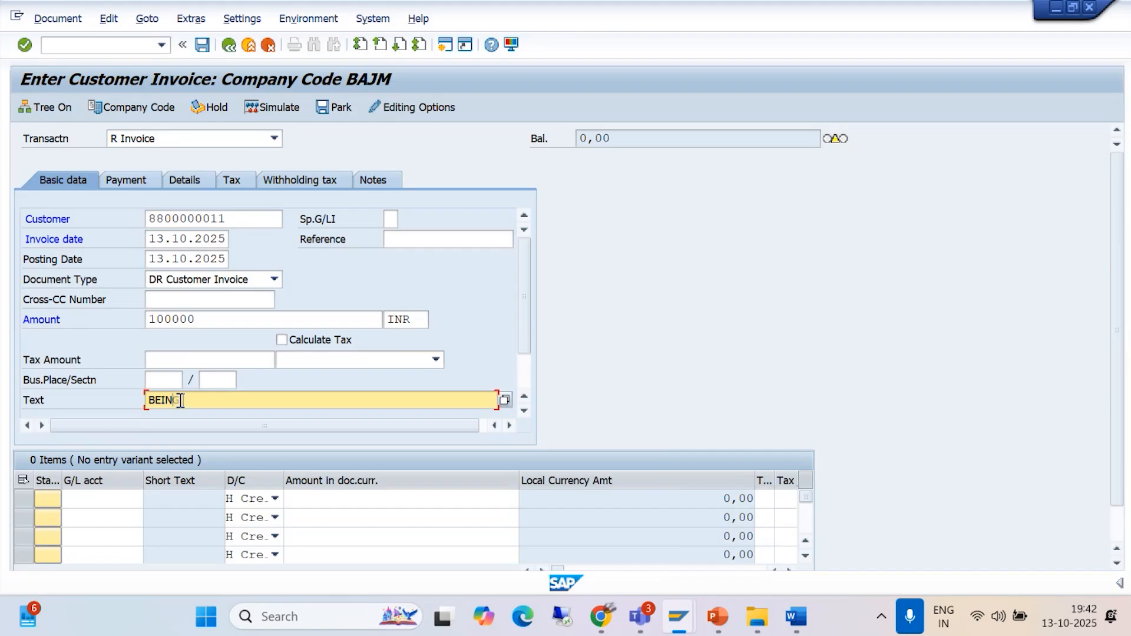
text(G IN)
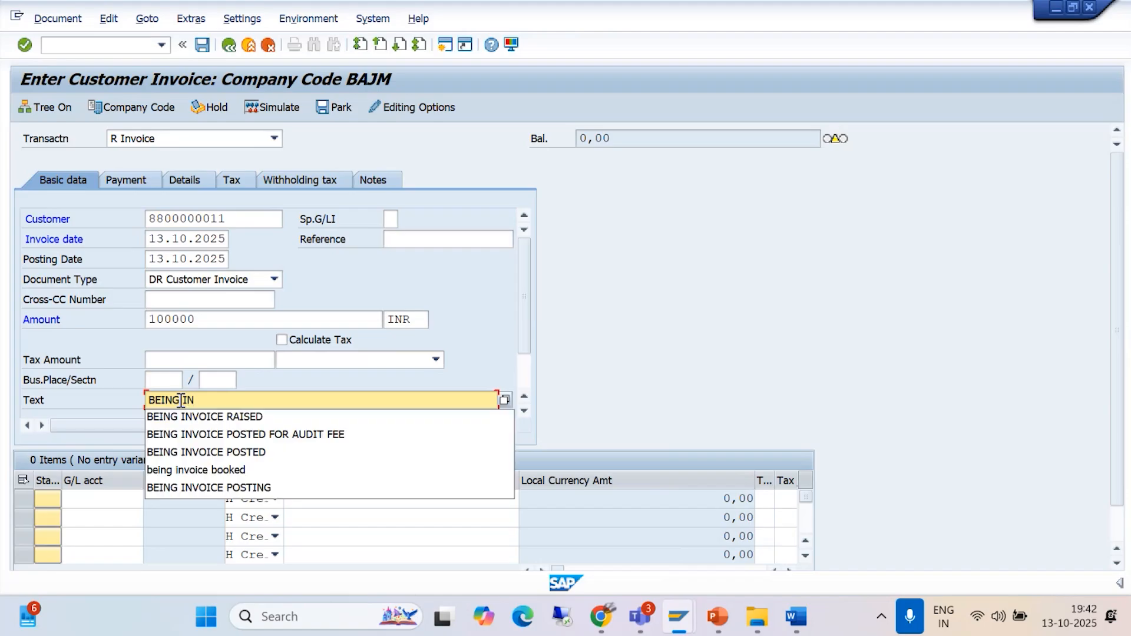
click(213, 417)
- Enter SALES REVENUE A/C (4000) as the first line item's G/L account, with the invoice amount of 100000 as its credit amount
click(85, 499)
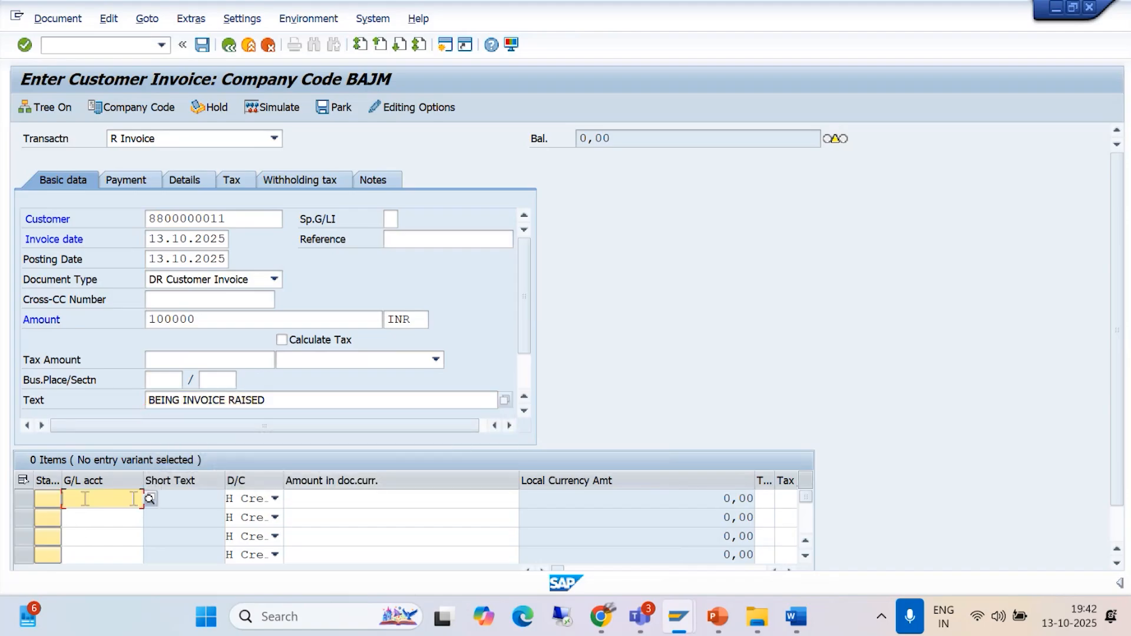
click(148, 496)
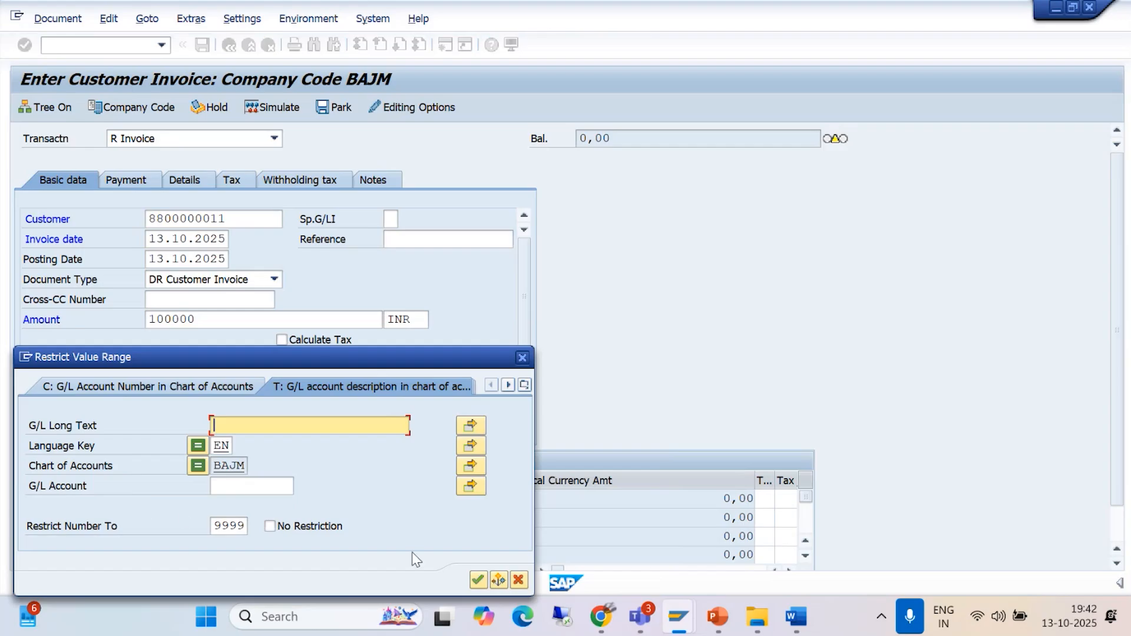
click(477, 581)
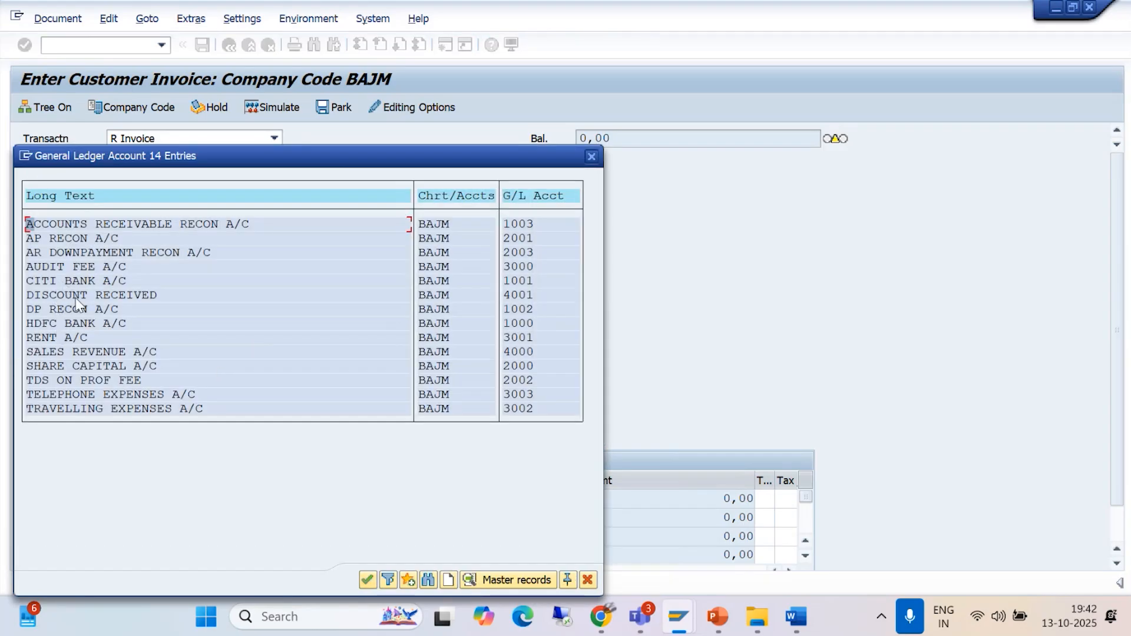
click(64, 347)
click(366, 581)
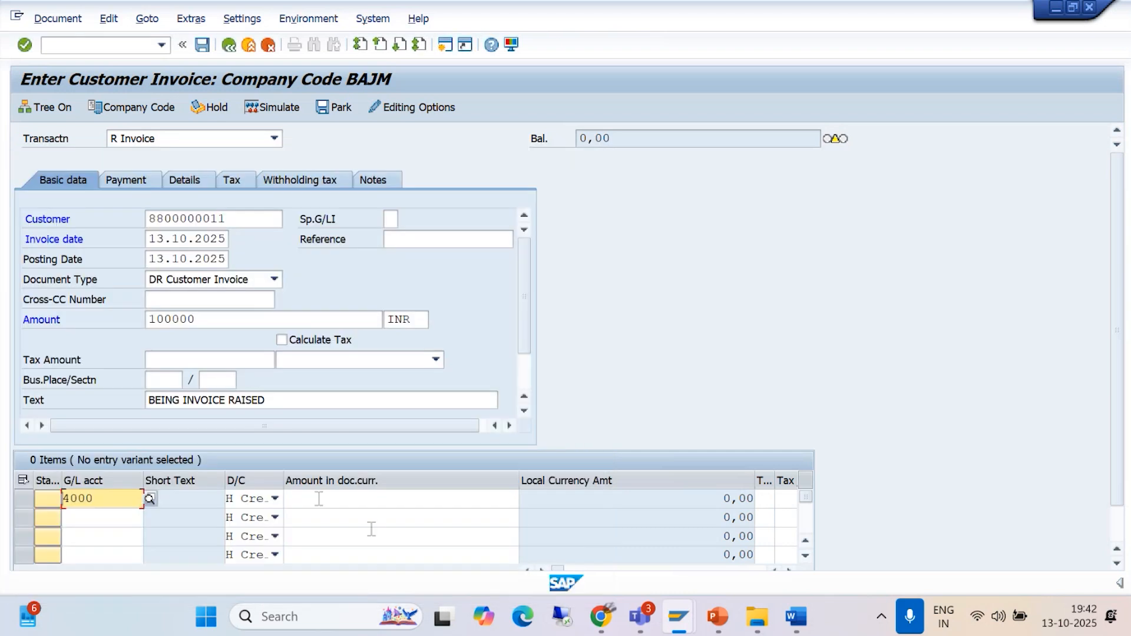
drag(211, 319, 113, 318)
key(ctrl+c)
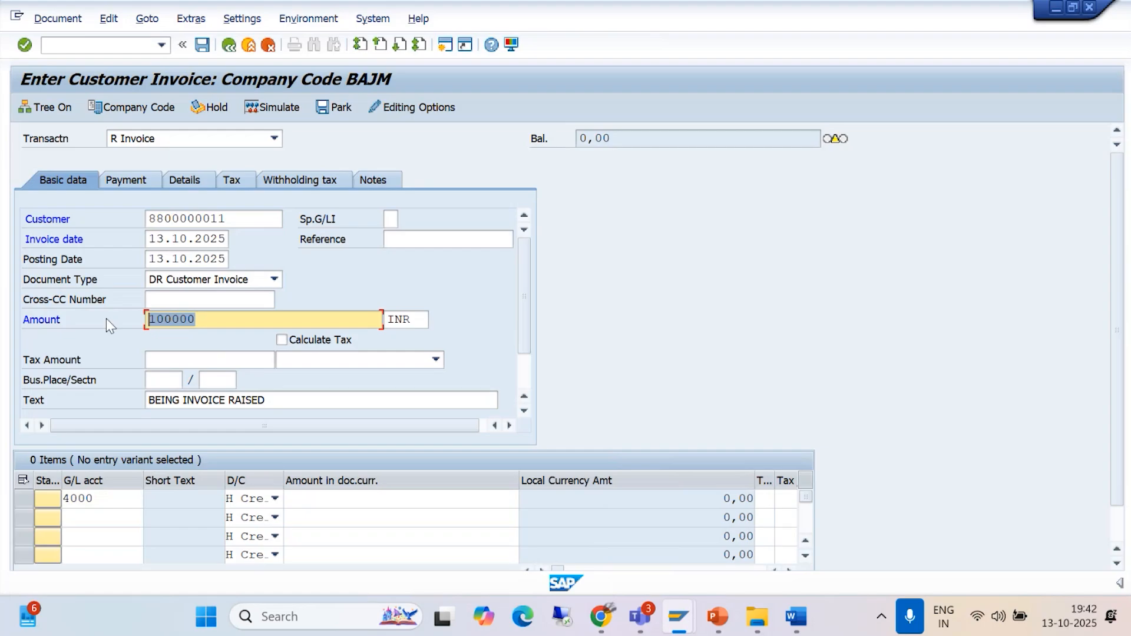
click(309, 500)
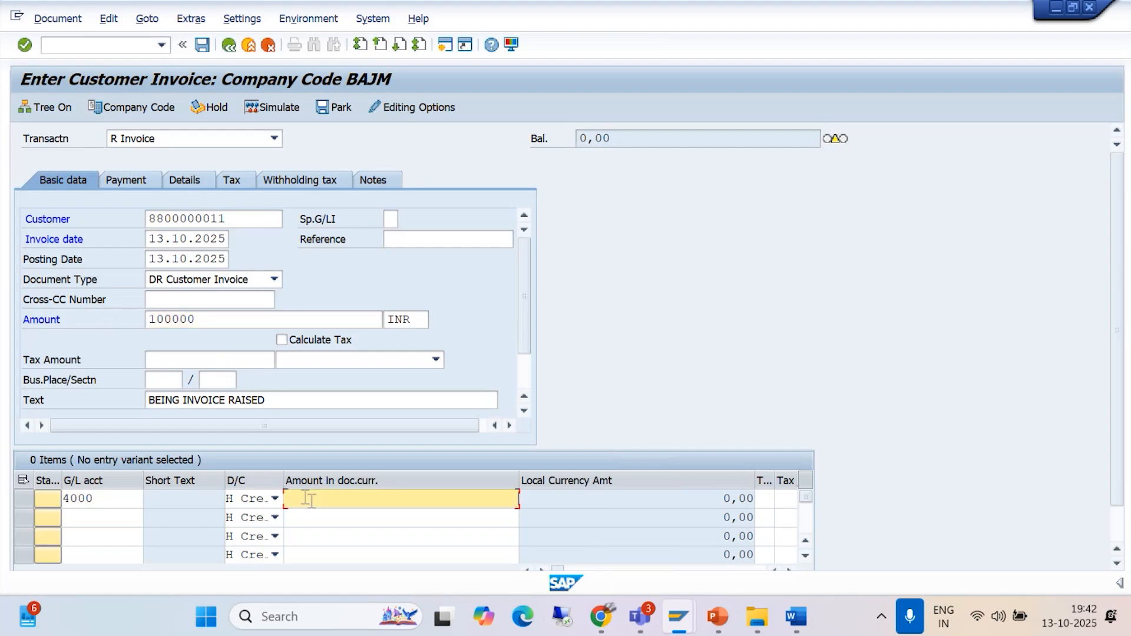
key(ctrl+v)
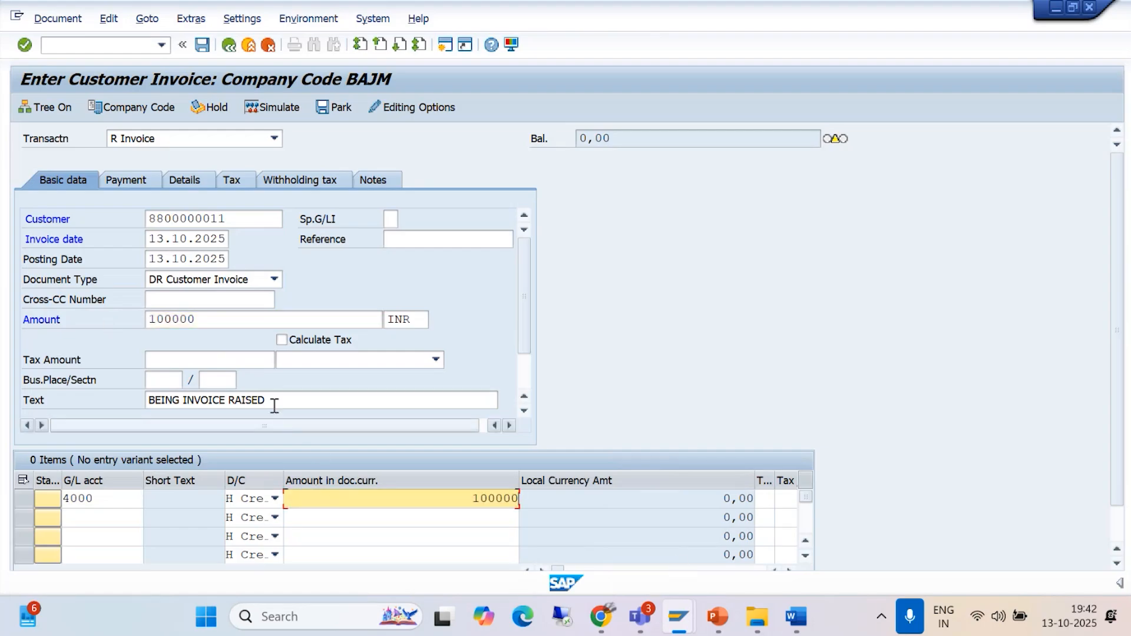
- Copy the header text BEING INVOICE RAISED into the Text field of the 4000 line item
drag(274, 405, 129, 400)
click(88, 405)
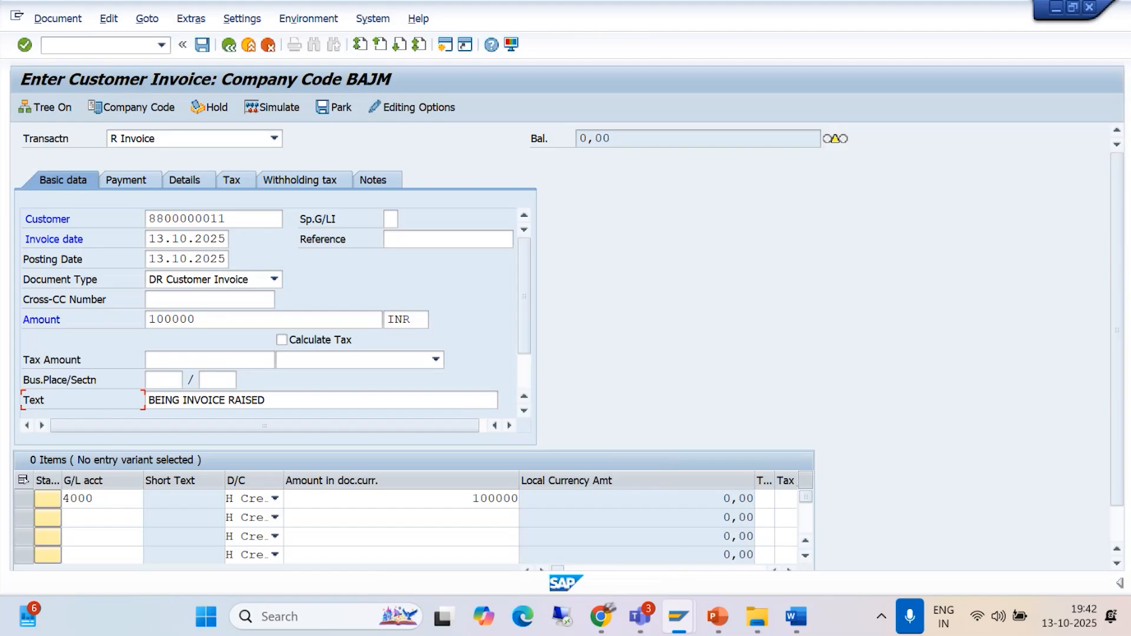
scroll(860, 541, down, 1)
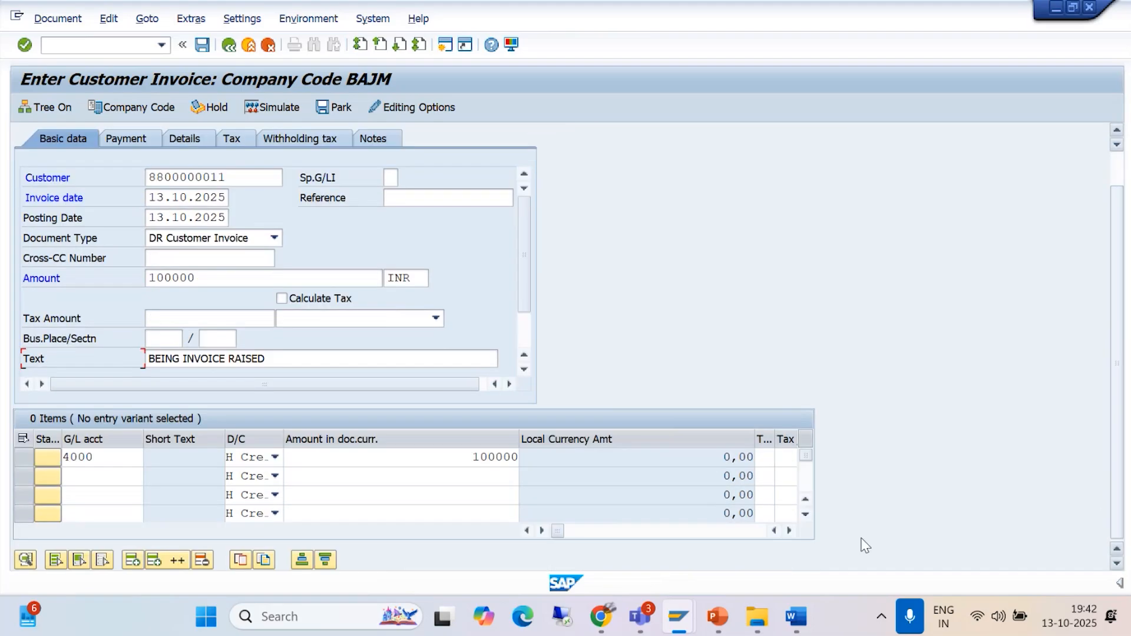
click(790, 531)
click(790, 531)
click(758, 459)
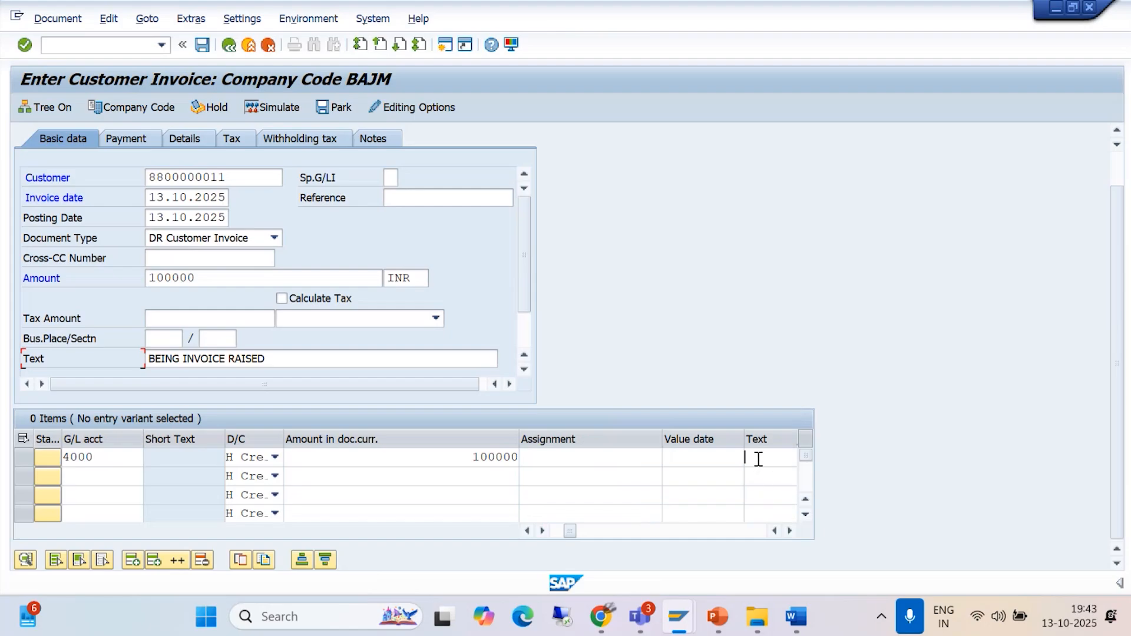
text(100000)
key(BackSpace)
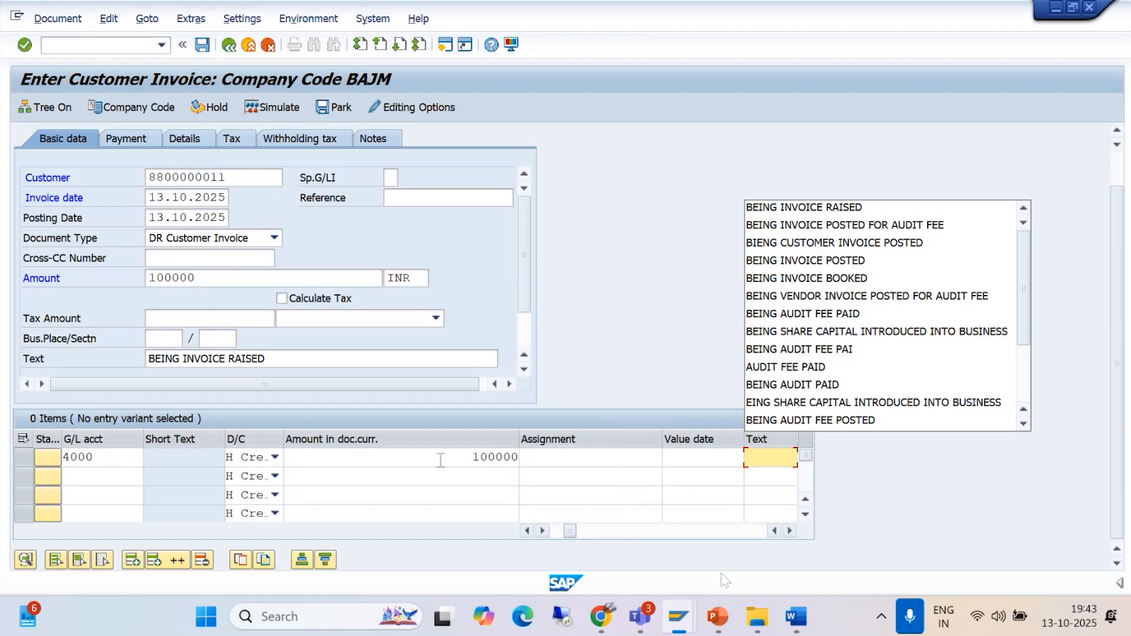
drag(282, 354, 92, 353)
key(ctrl+c)
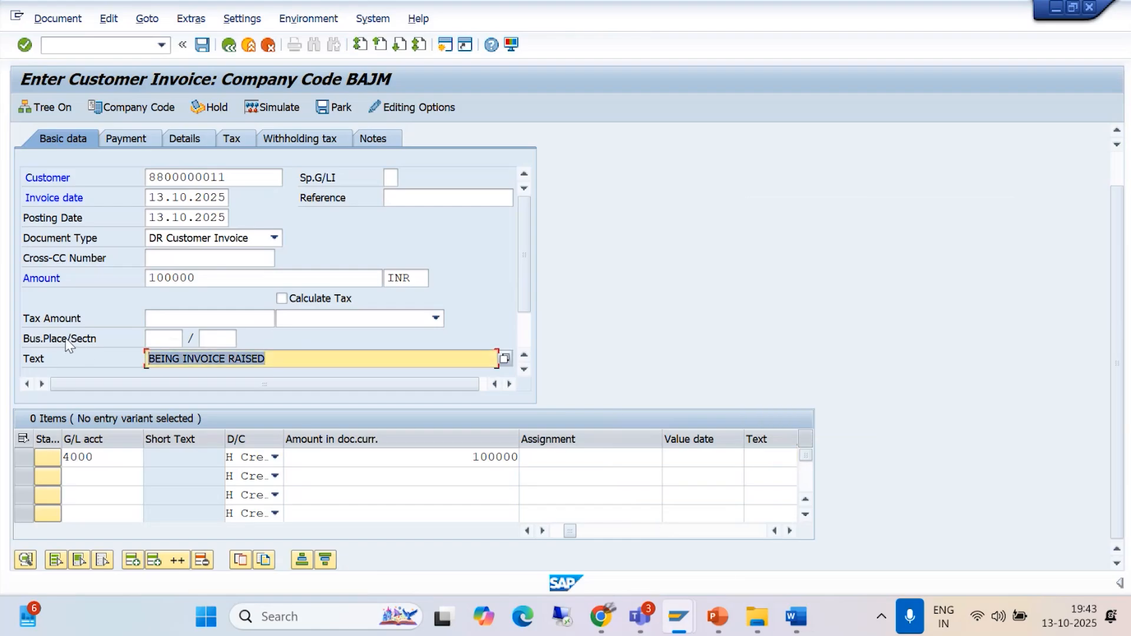
click(765, 458)
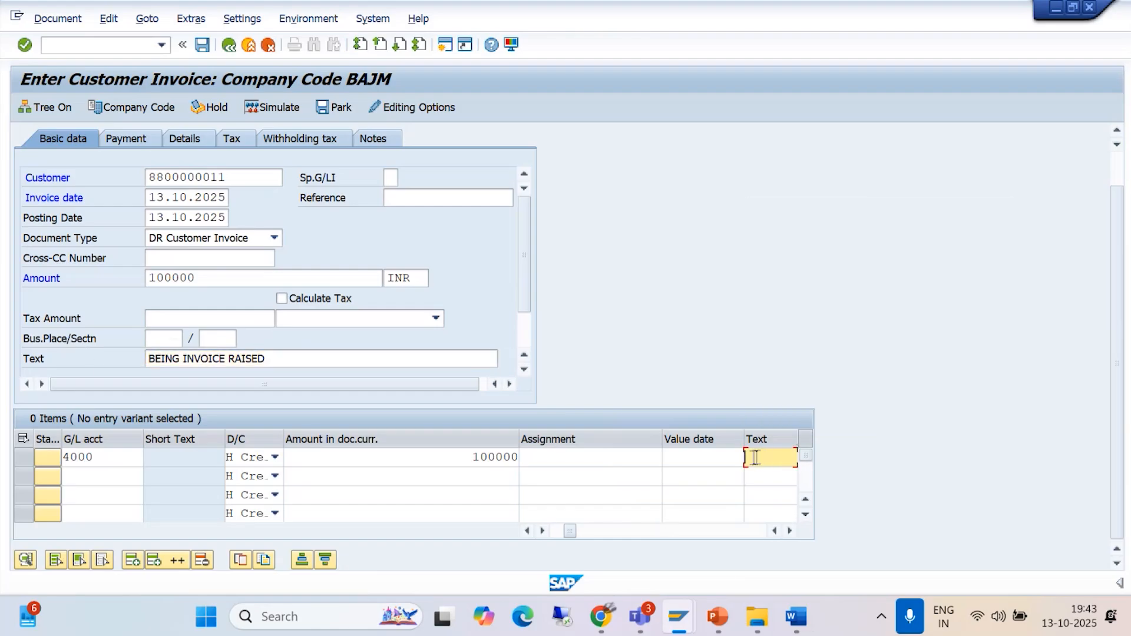
key(ctrl+v)
- Validate the entries, acknowledge the down payment notice, then simulate and post the customer invoice
key(Return)
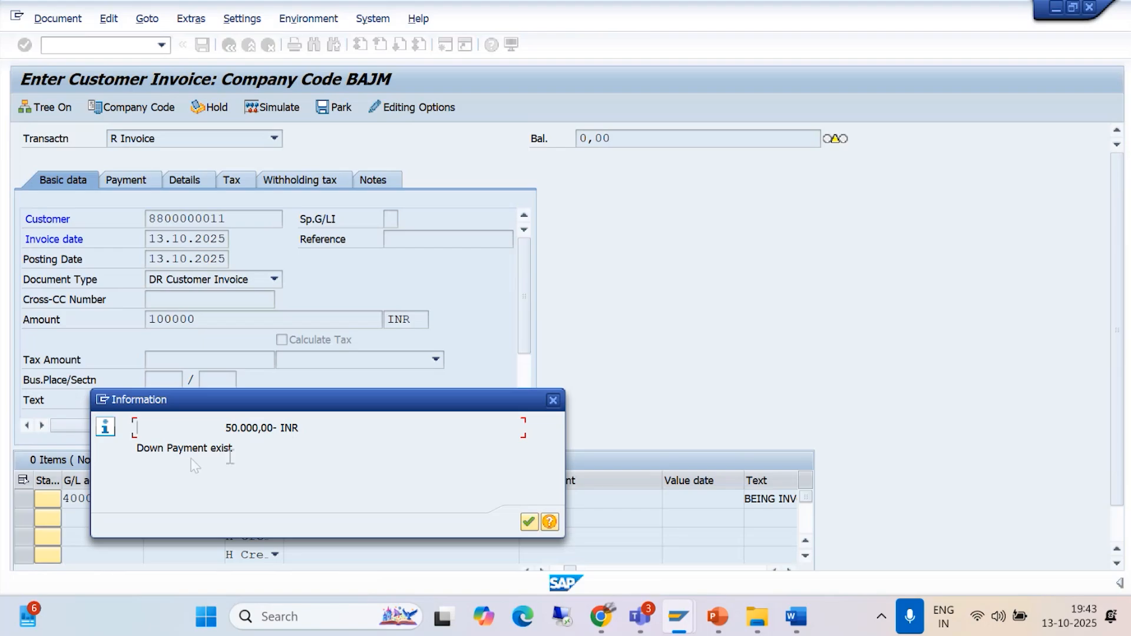
click(529, 521)
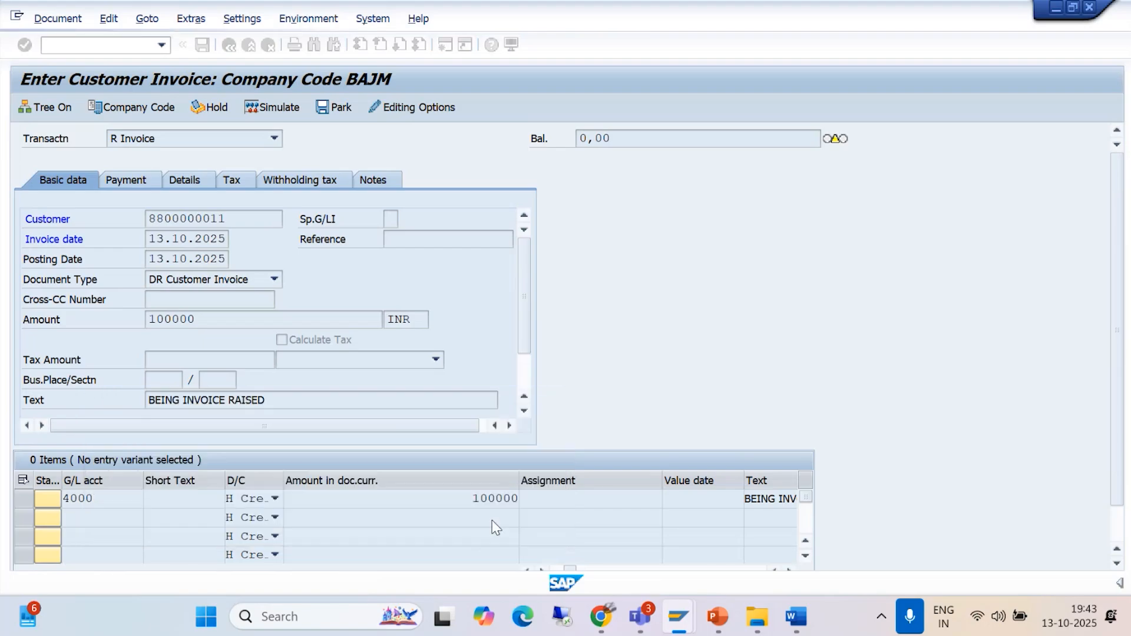
click(58, 19)
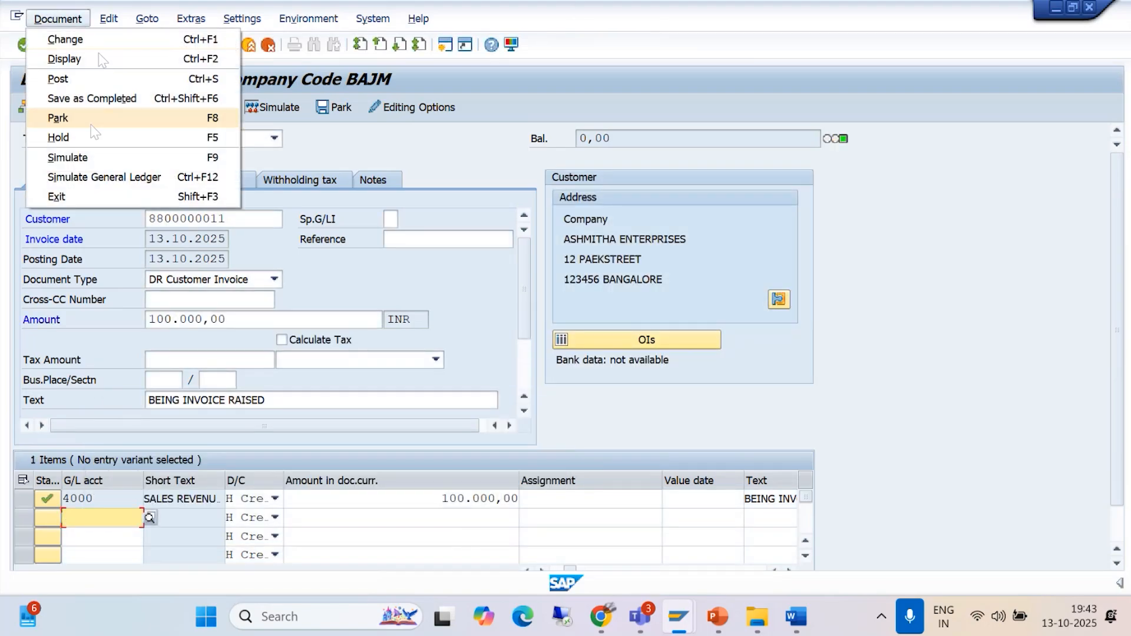
click(94, 156)
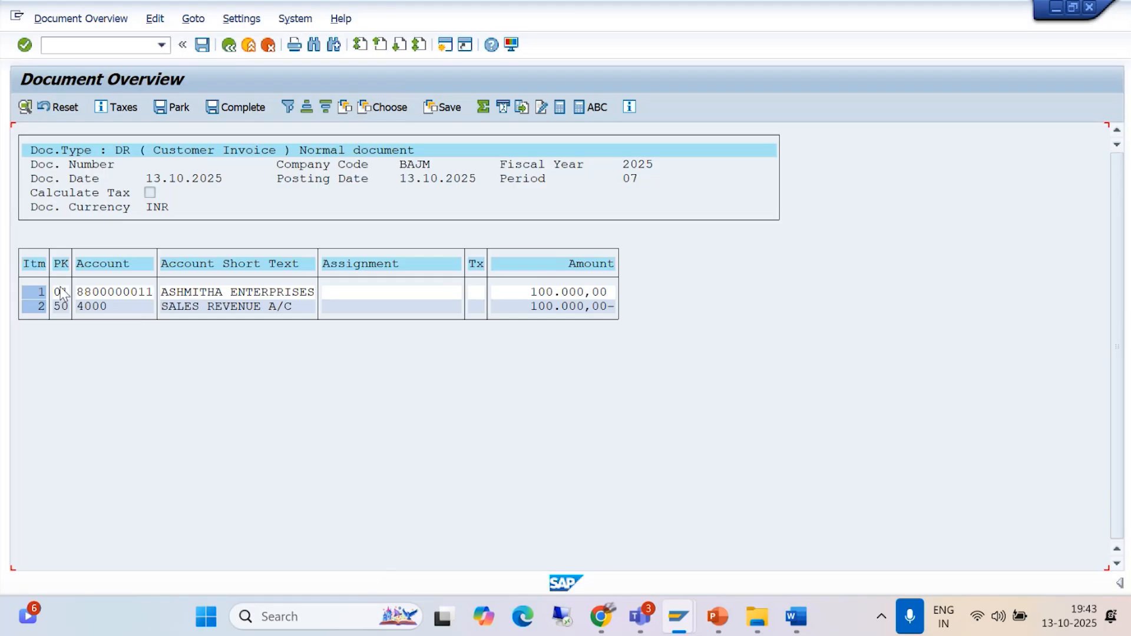
click(204, 48)
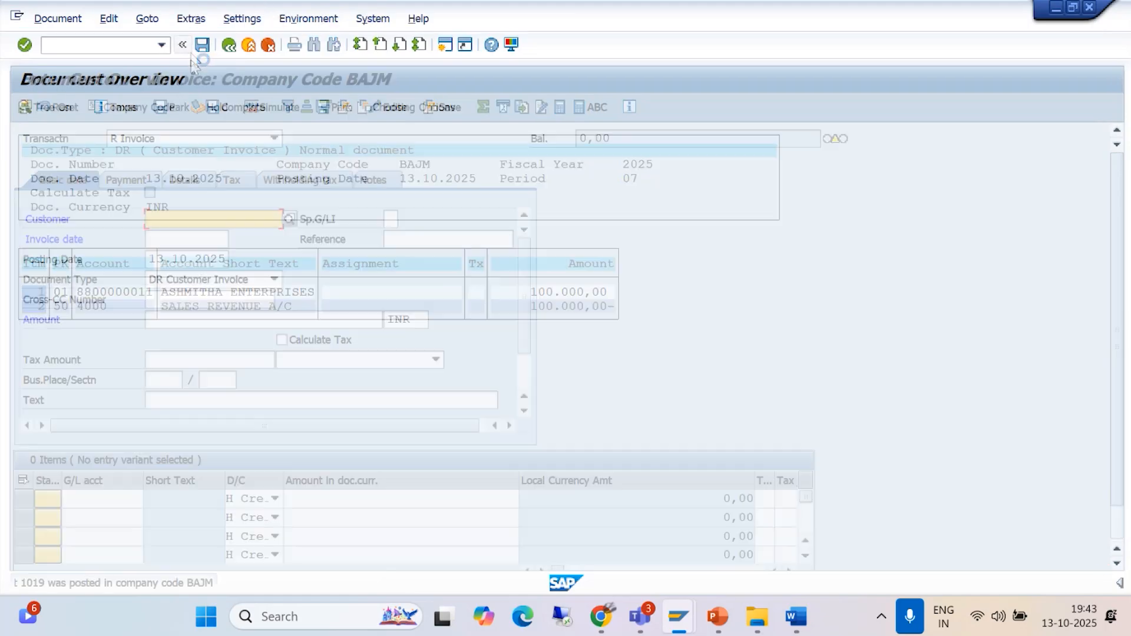
- Return to the customer line item display session and refresh the list
mouse_move(678, 616)
click(642, 512)
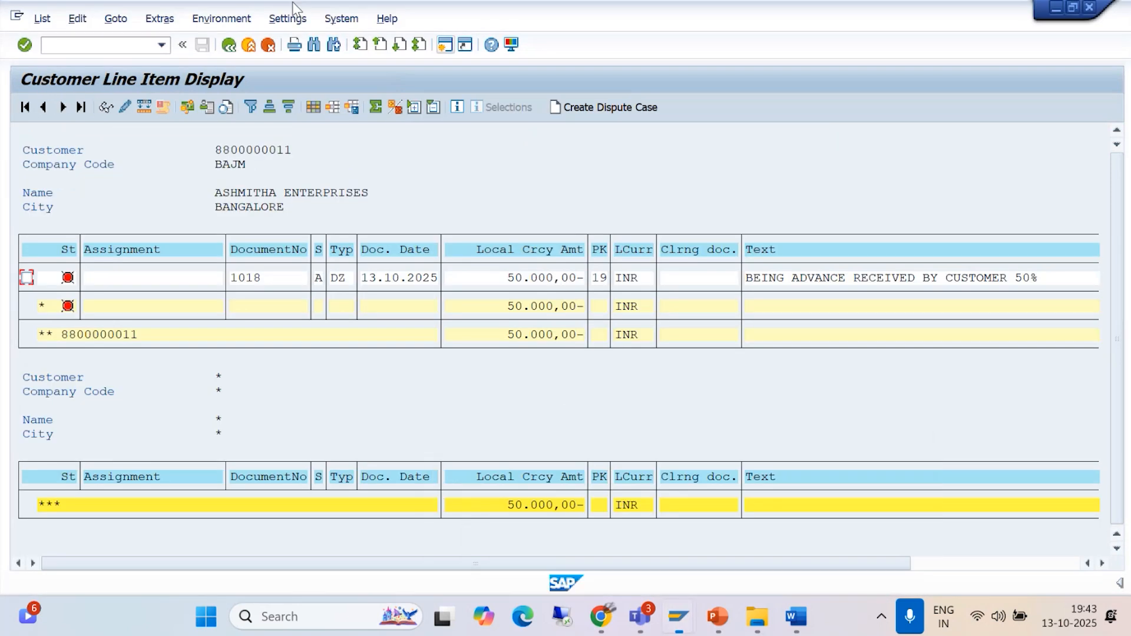
click(41, 19)
click(50, 59)
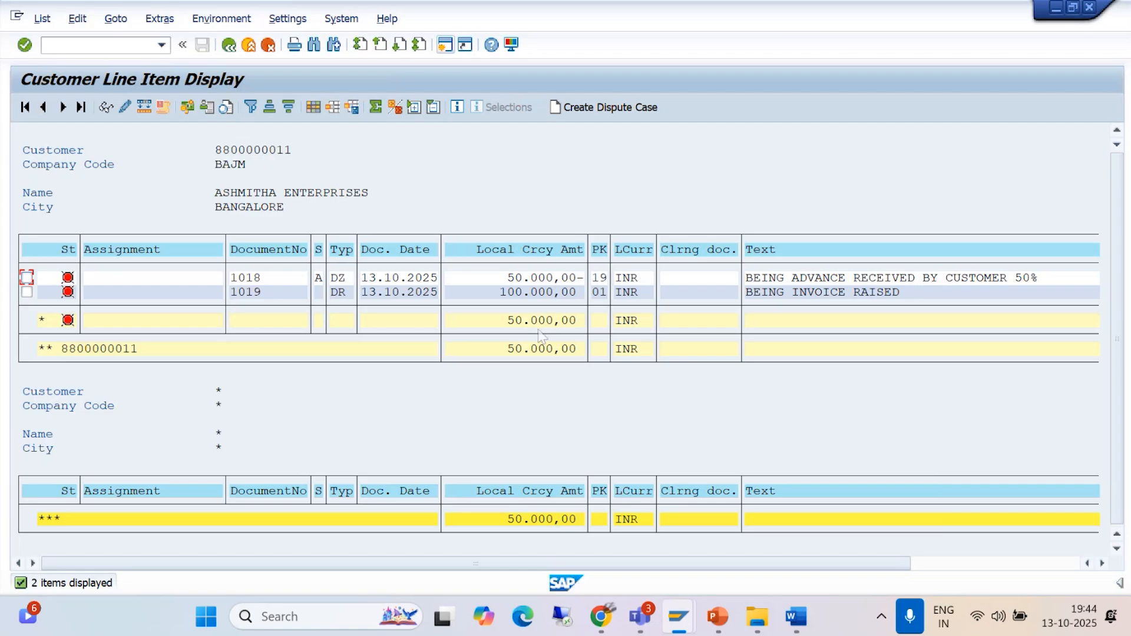
- Switch to the Customer Down Payment Word document and read on through the FBL5N report to the F-28 customer payment section
mouse_move(792, 616)
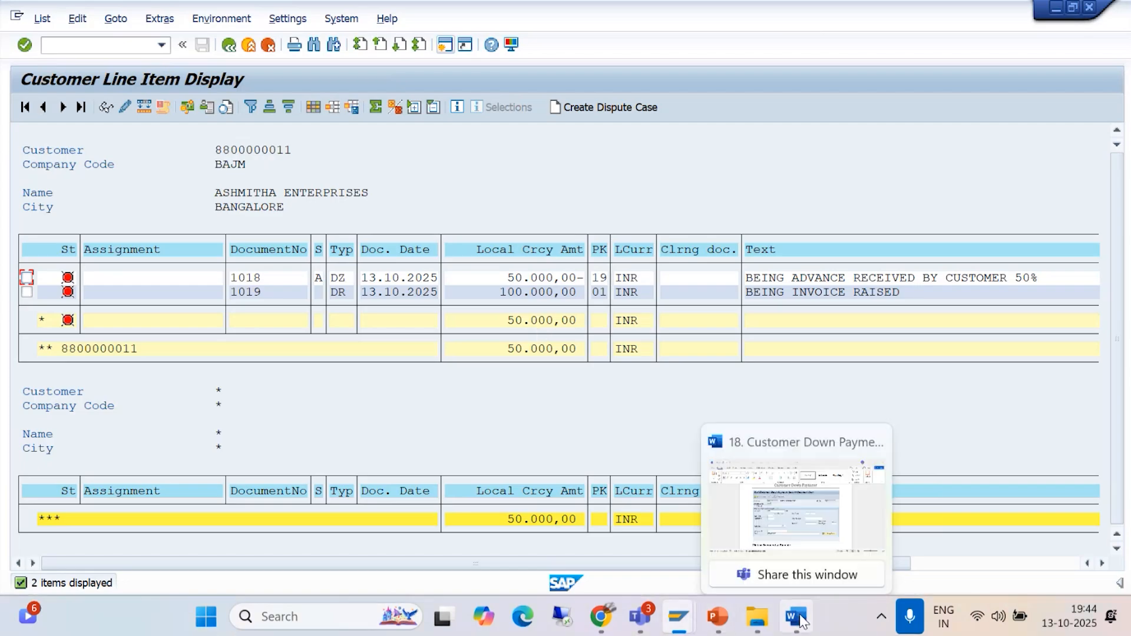
click(794, 505)
scroll(524, 439, down, 12)
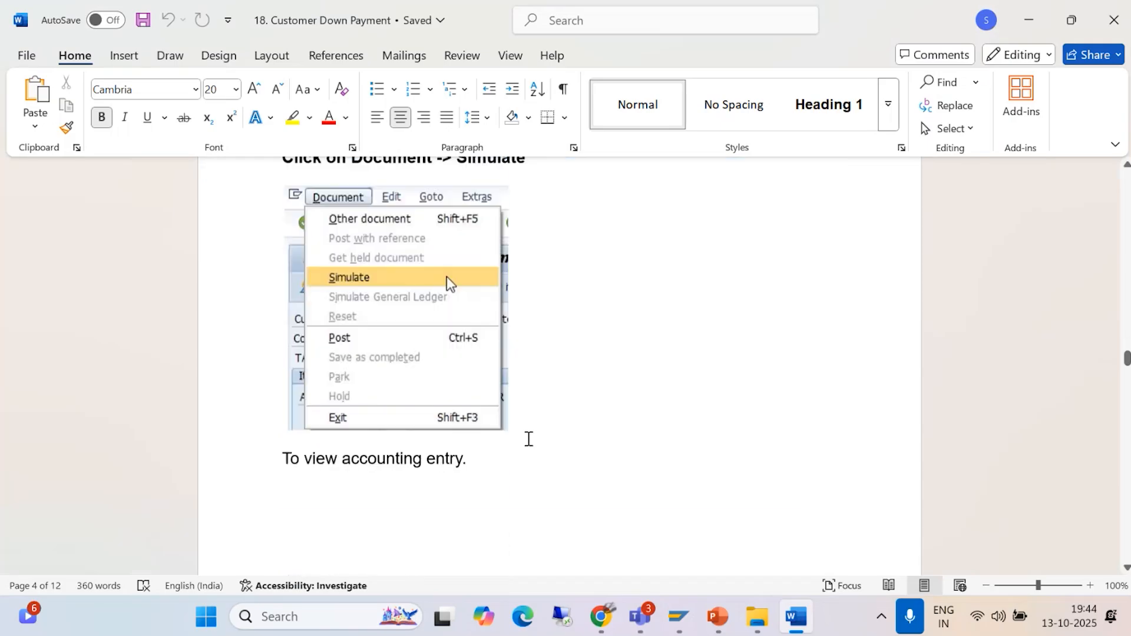
scroll(522, 437, down, 8)
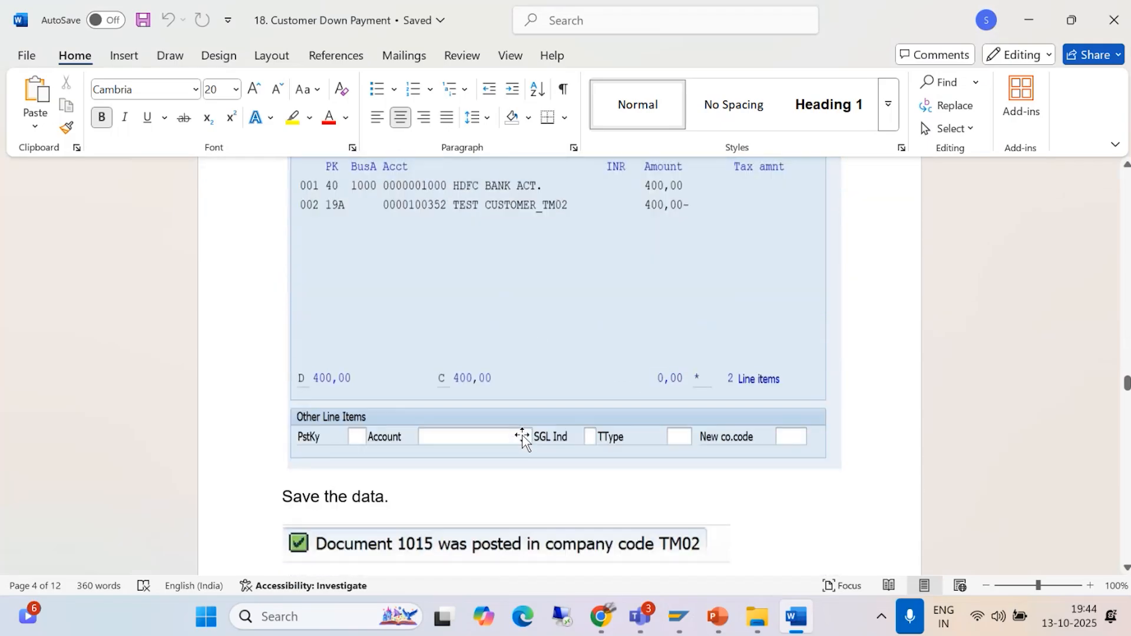
scroll(521, 435, down, 10)
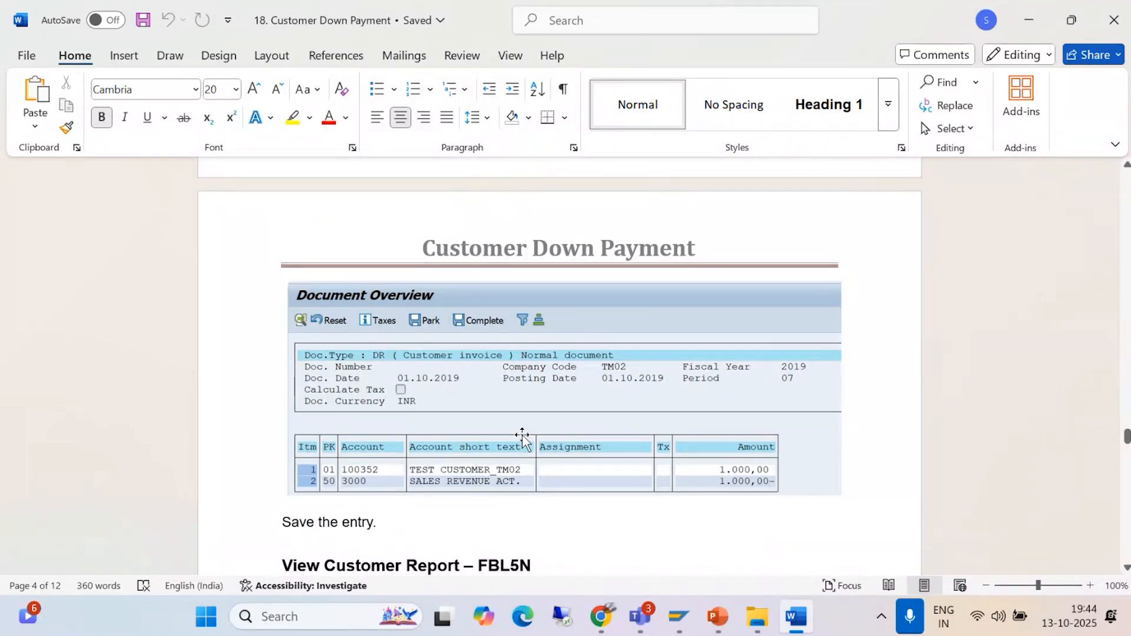
scroll(522, 437, down, 5)
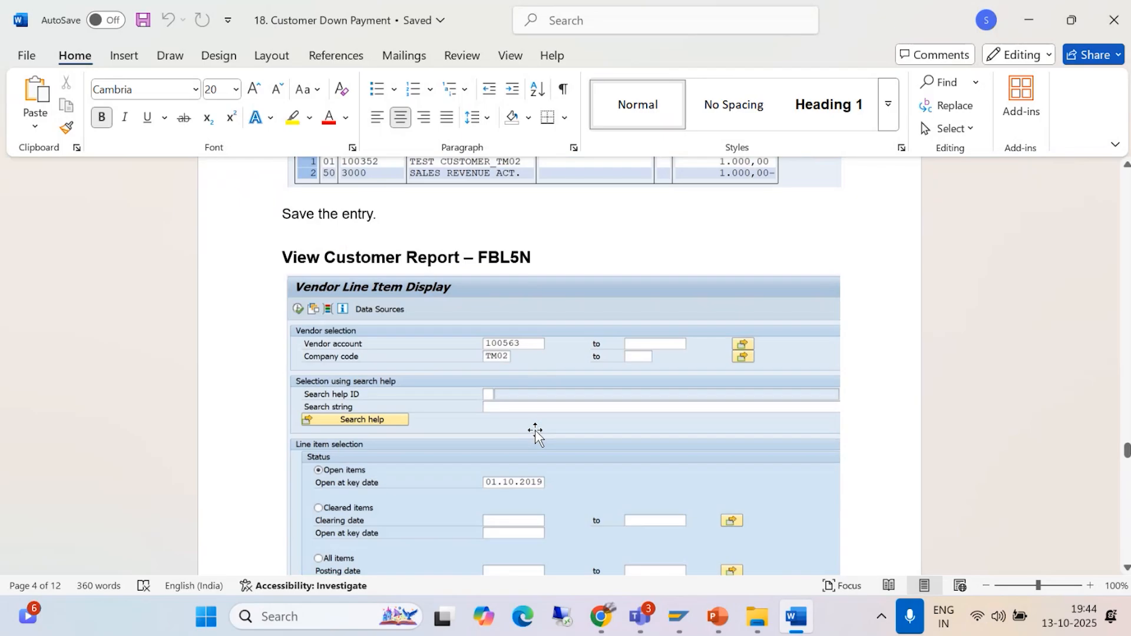
scroll(534, 434, down, 10)
scroll(714, 462, down, 2)
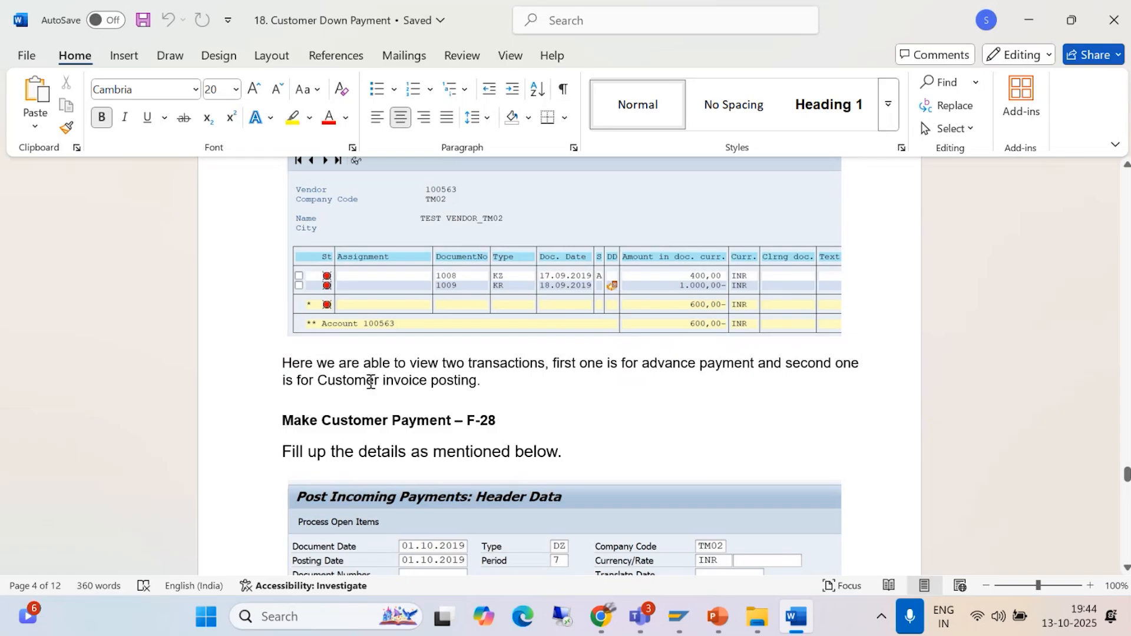
scroll(371, 381, down, 3)
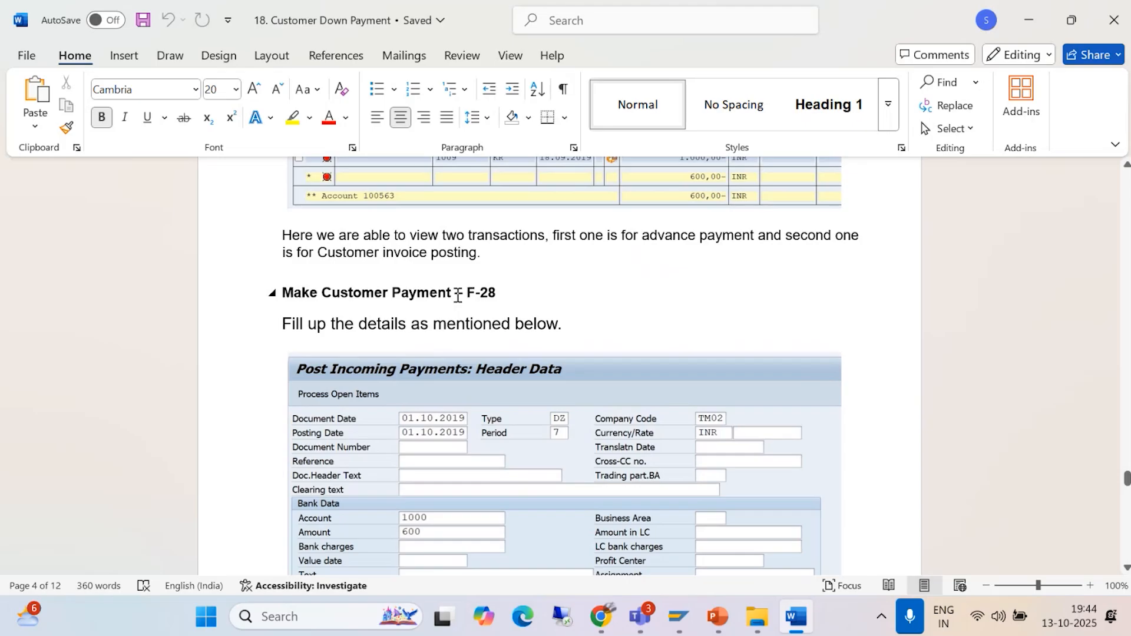
- Switch back to the SAP invoice entry session and open transaction F-28 for posting incoming payments
click(681, 617)
click(775, 514)
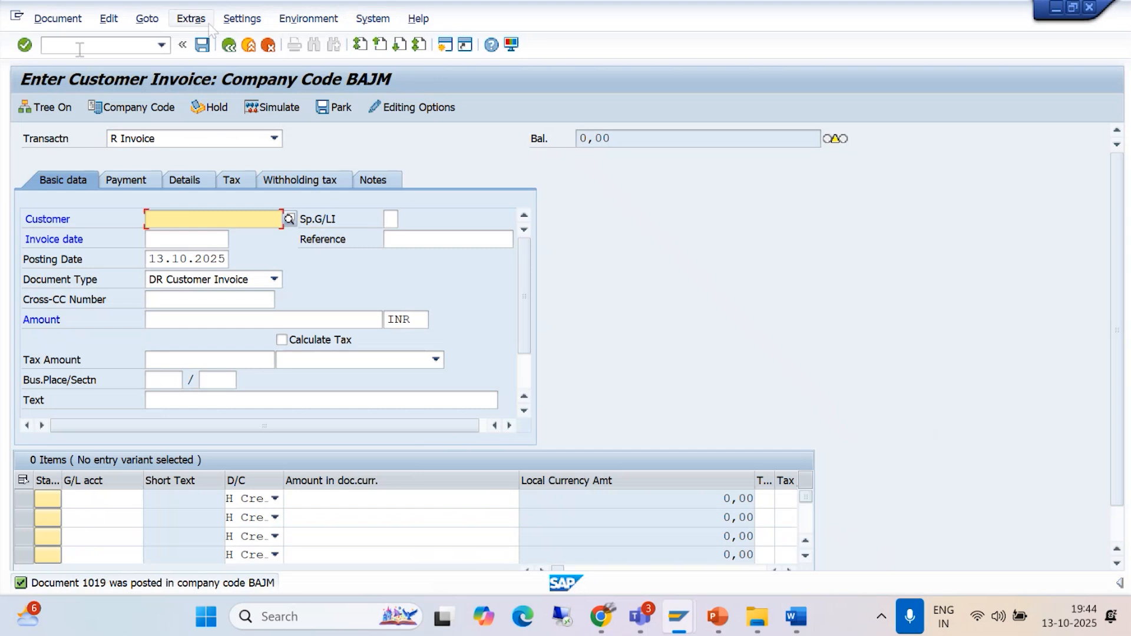
text(/N)
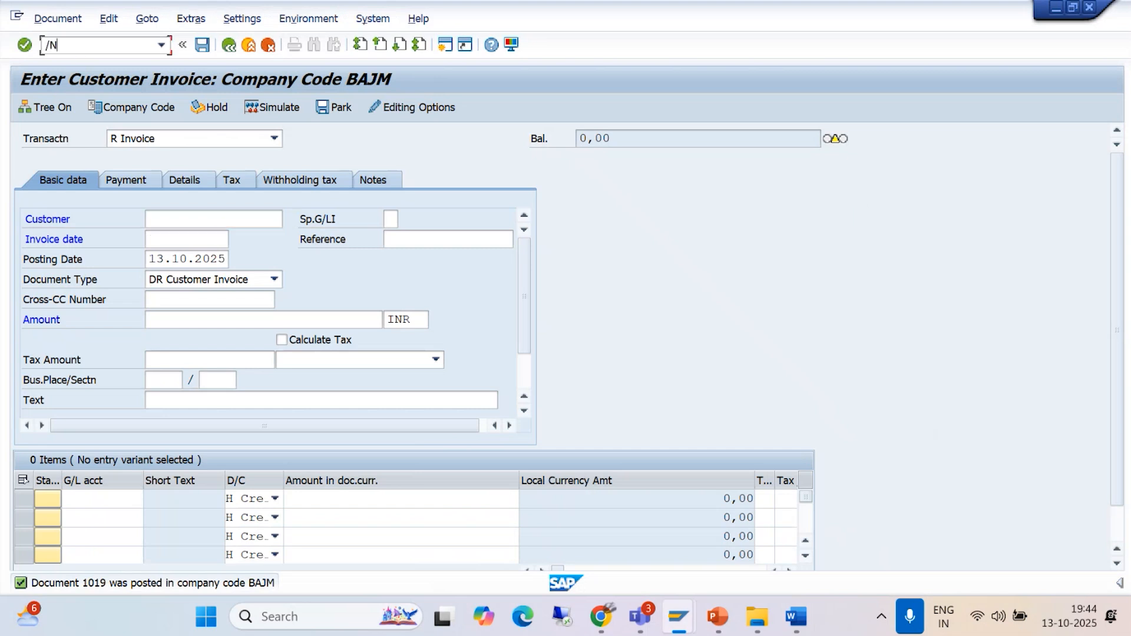
key(Return)
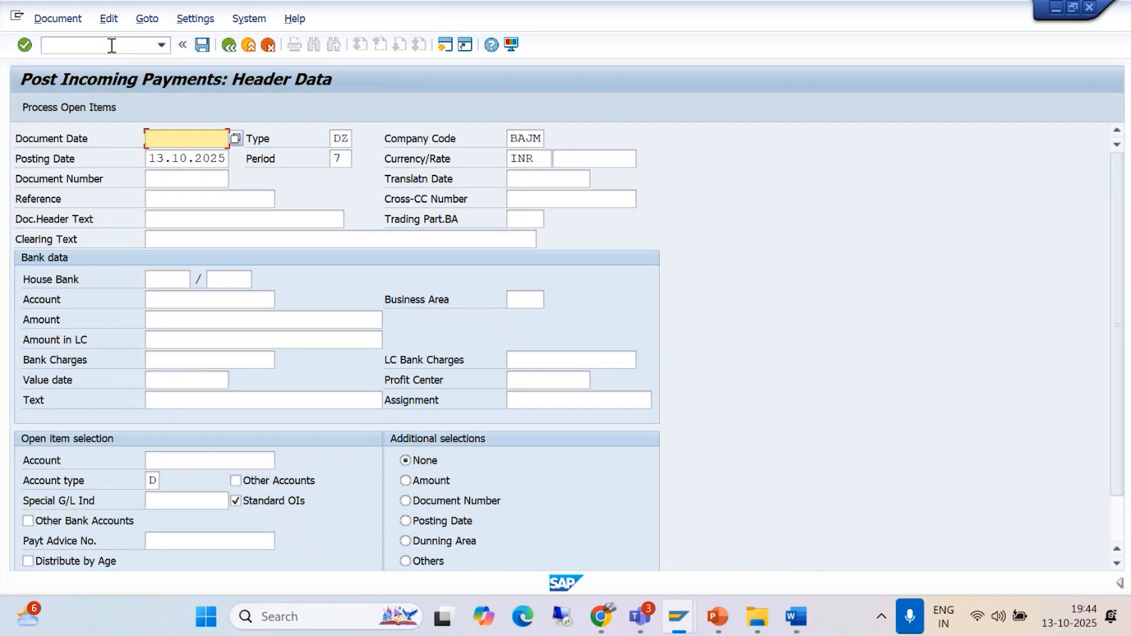
- Set the document date to 13.10.2025 and enter bank account 1000 with an amount of 50000
key(BackSpace)
click(169, 158)
click(149, 281)
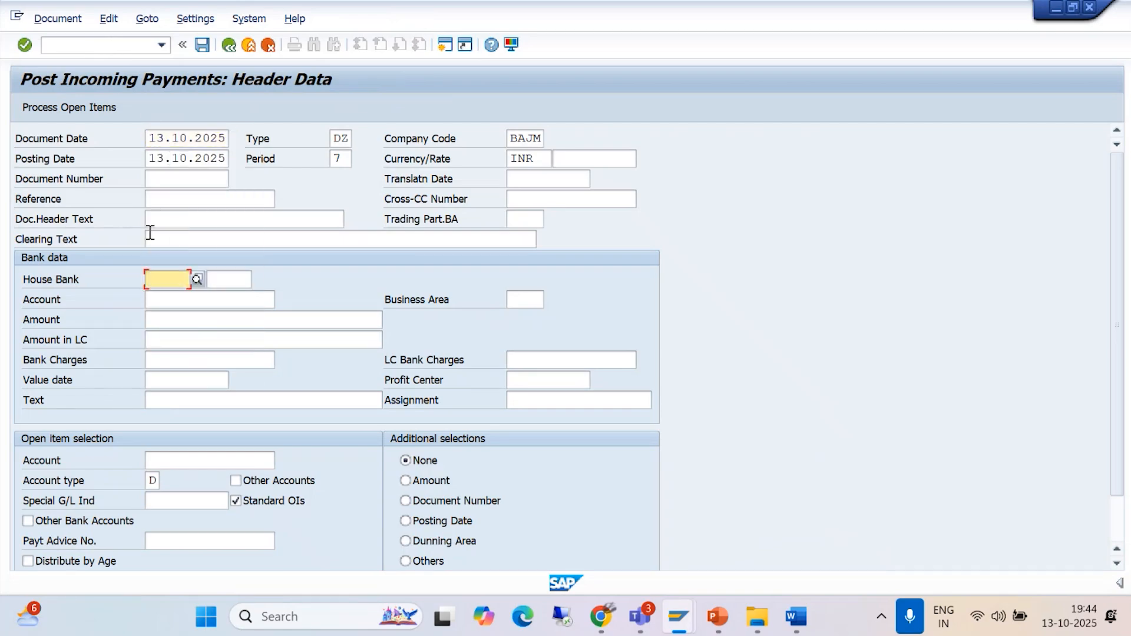
click(158, 301)
text(1000)
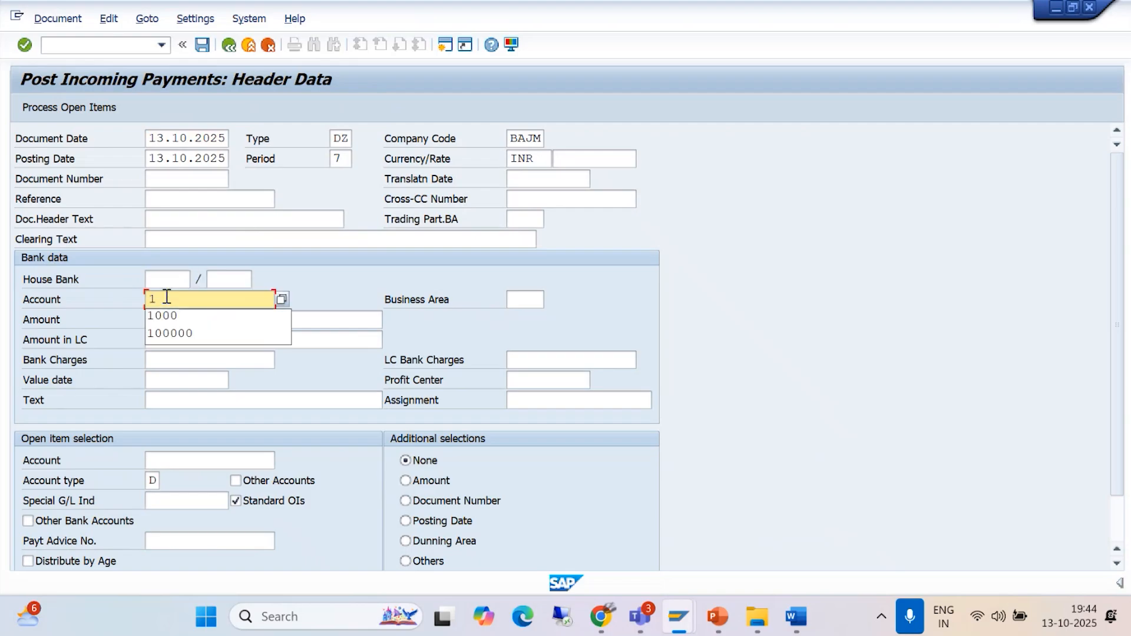
click(163, 316)
click(155, 322)
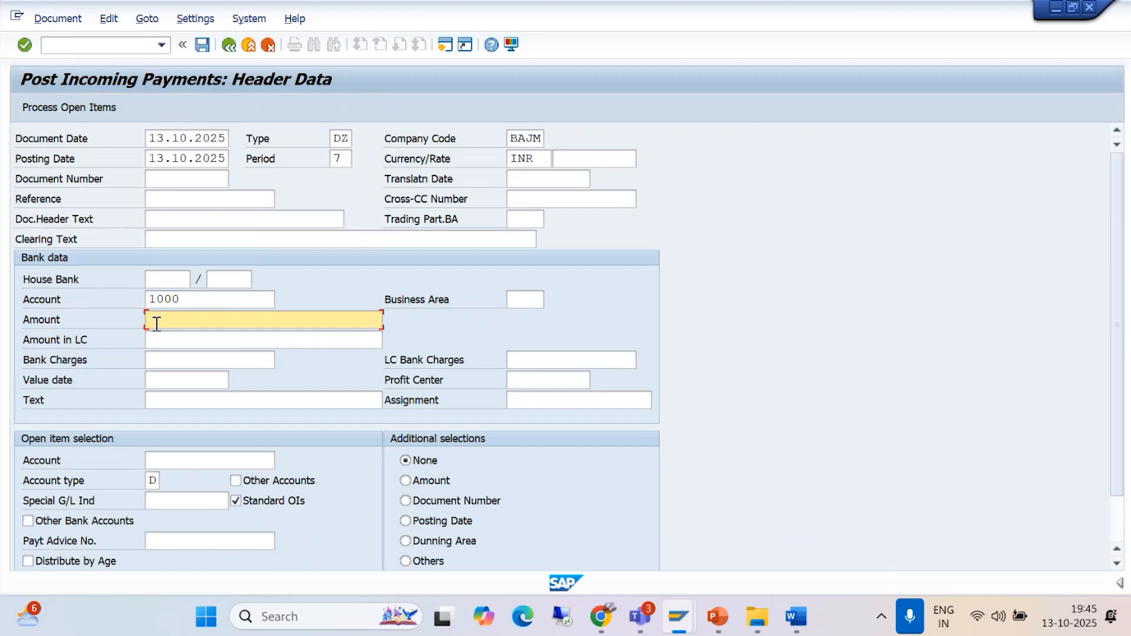
text(50000)
- Enter BEING AMOUNT RECEIVED F&F as the bank data text
click(175, 401)
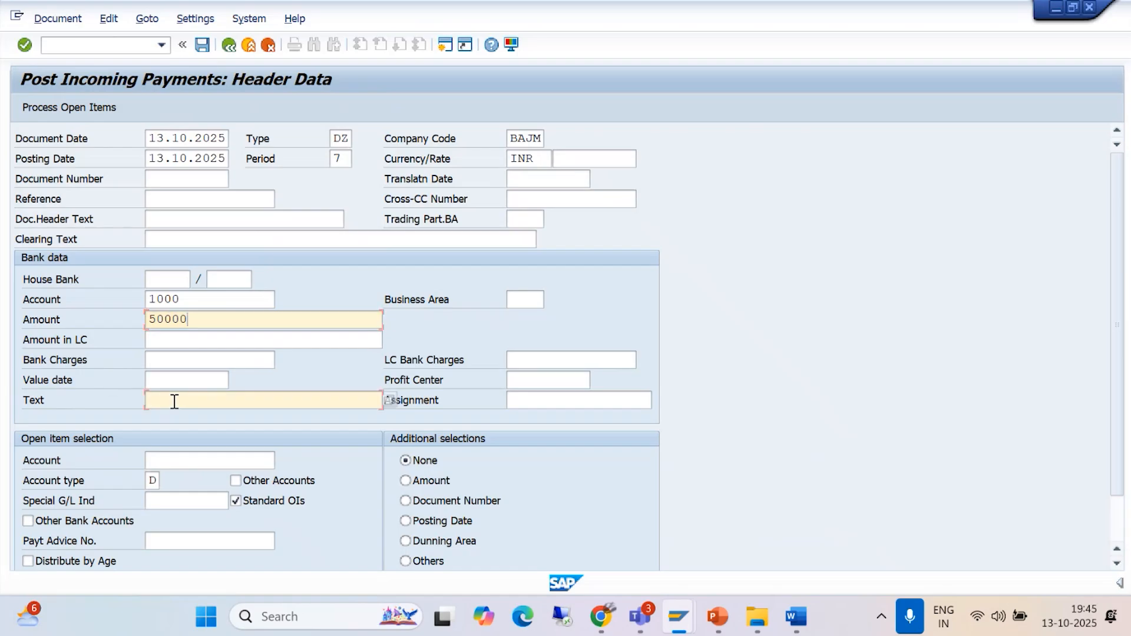
text(BEING)
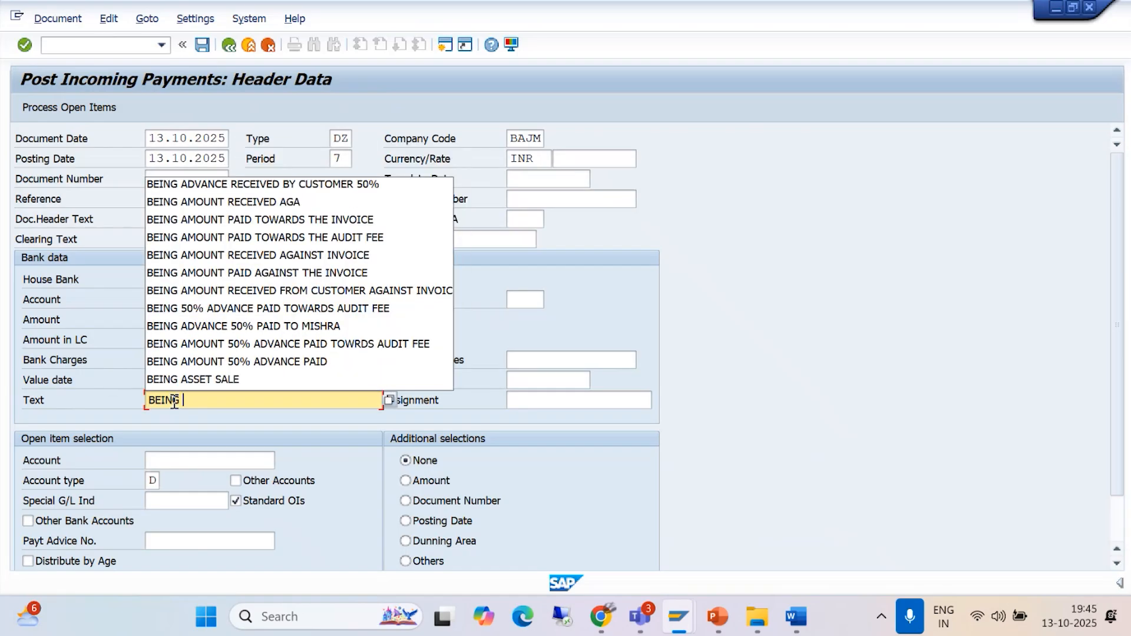
text( AMOUNT RECEIVED F)
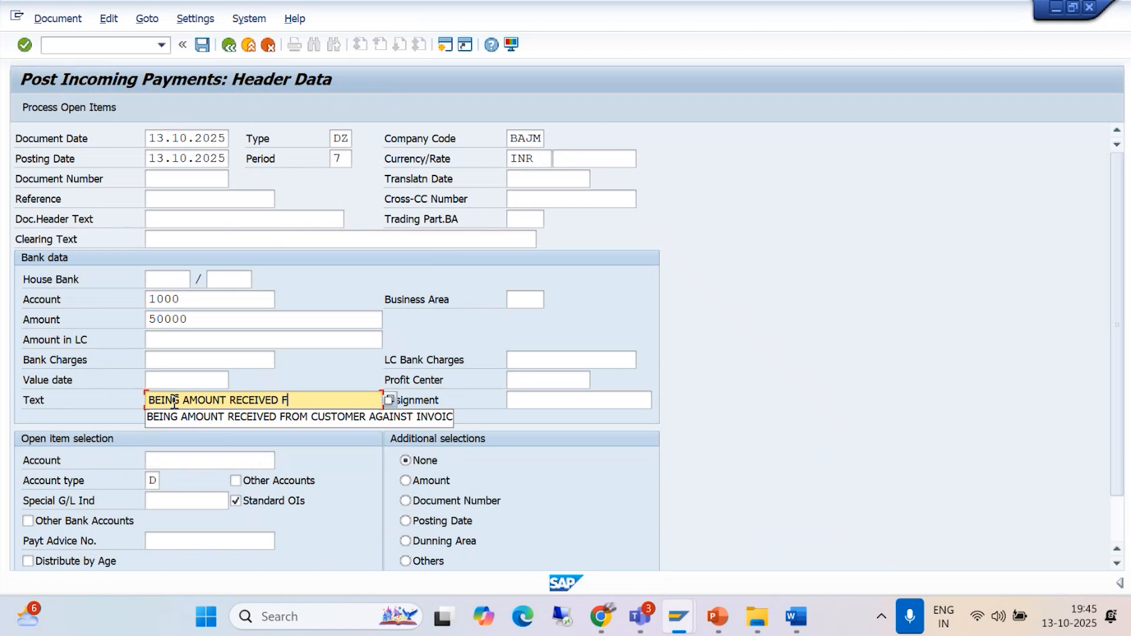
text(&F)
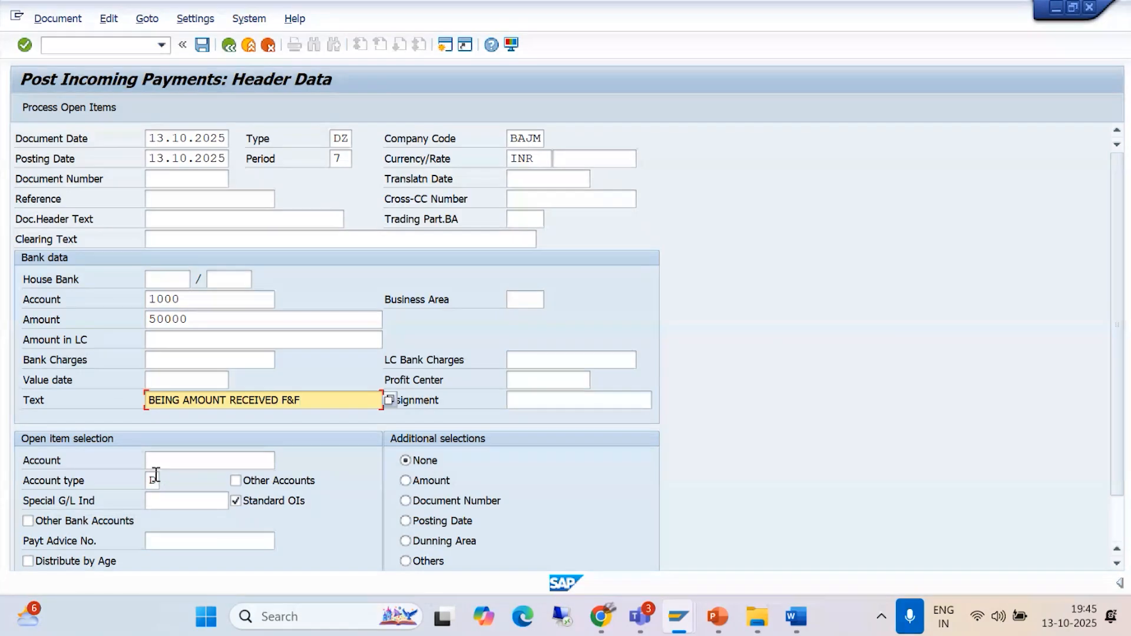
- Look up the customers of company code BAJM and choose ASHMITHA ENTERPRISES as the open item account
click(172, 460)
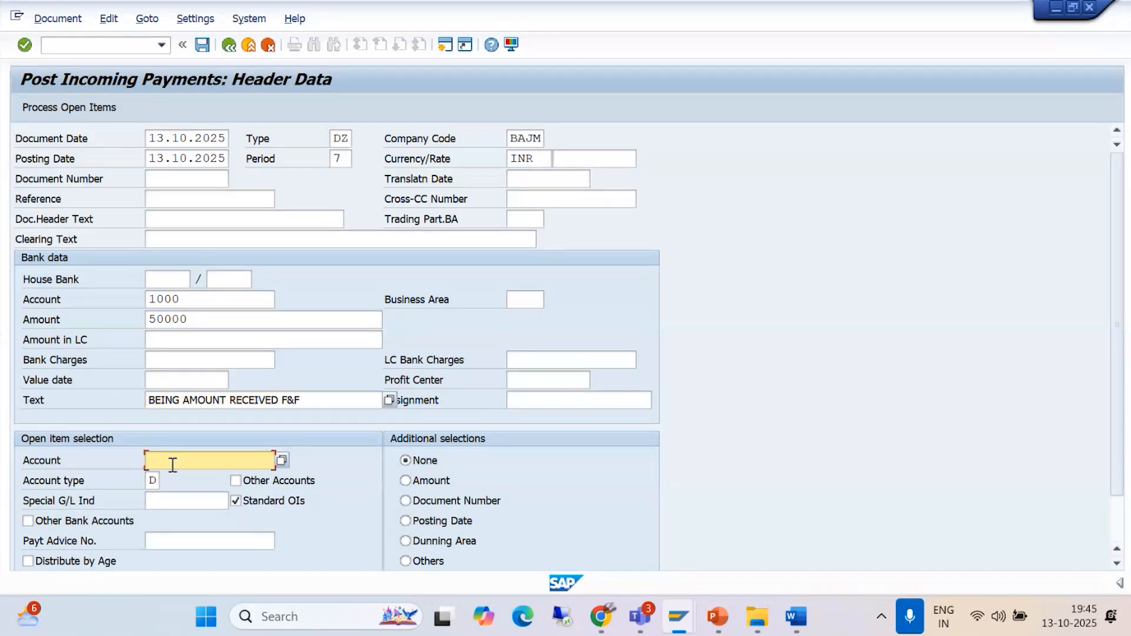
click(281, 462)
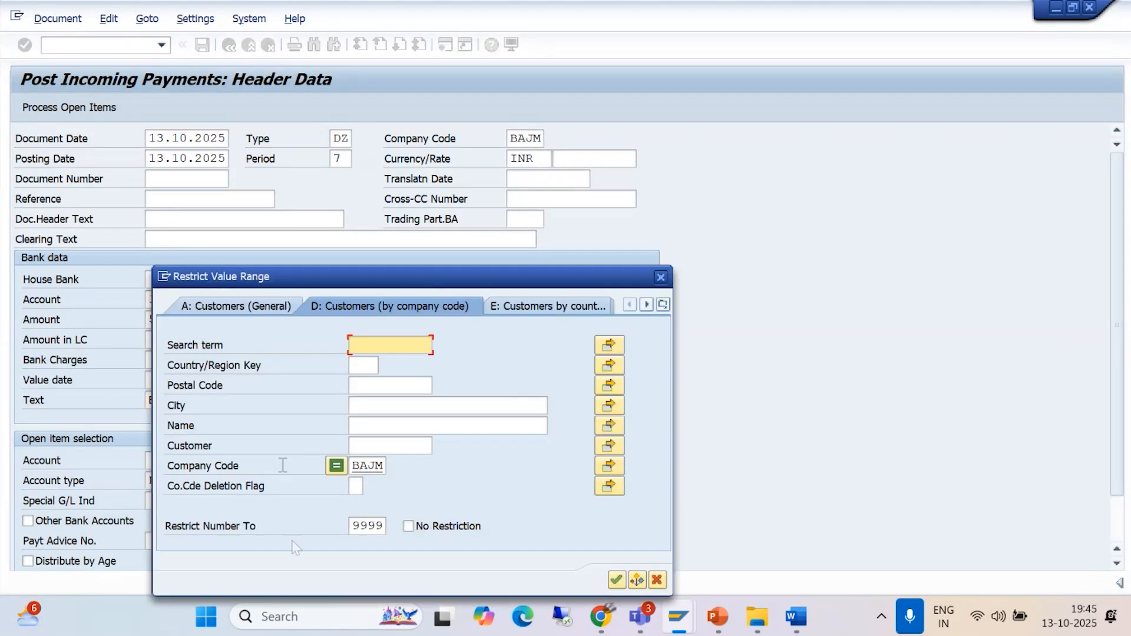
click(617, 579)
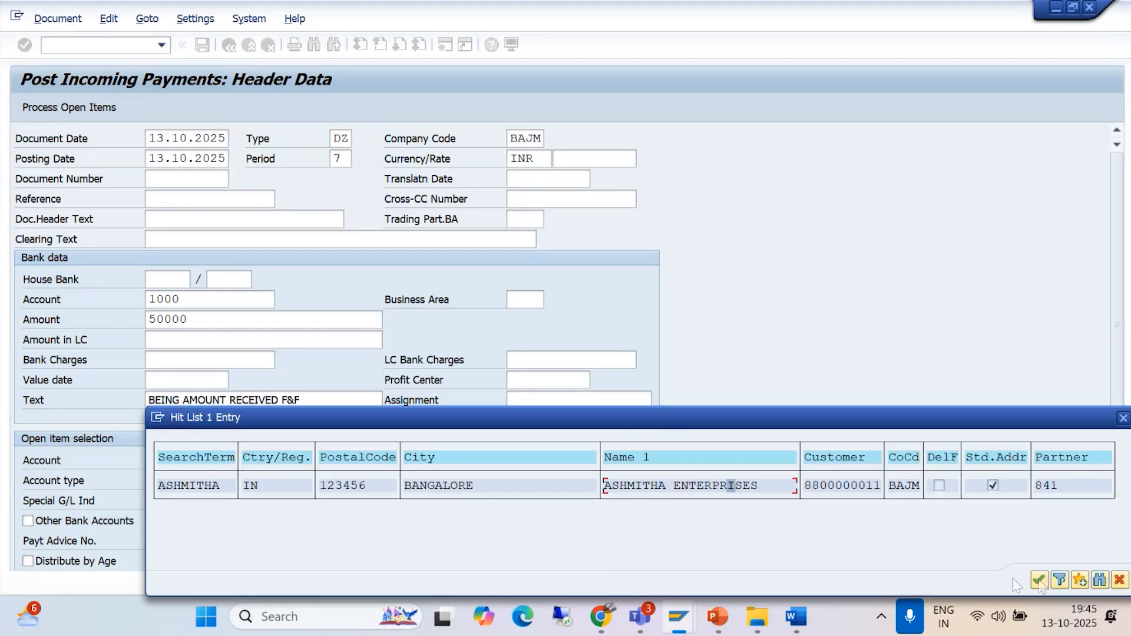
click(1038, 580)
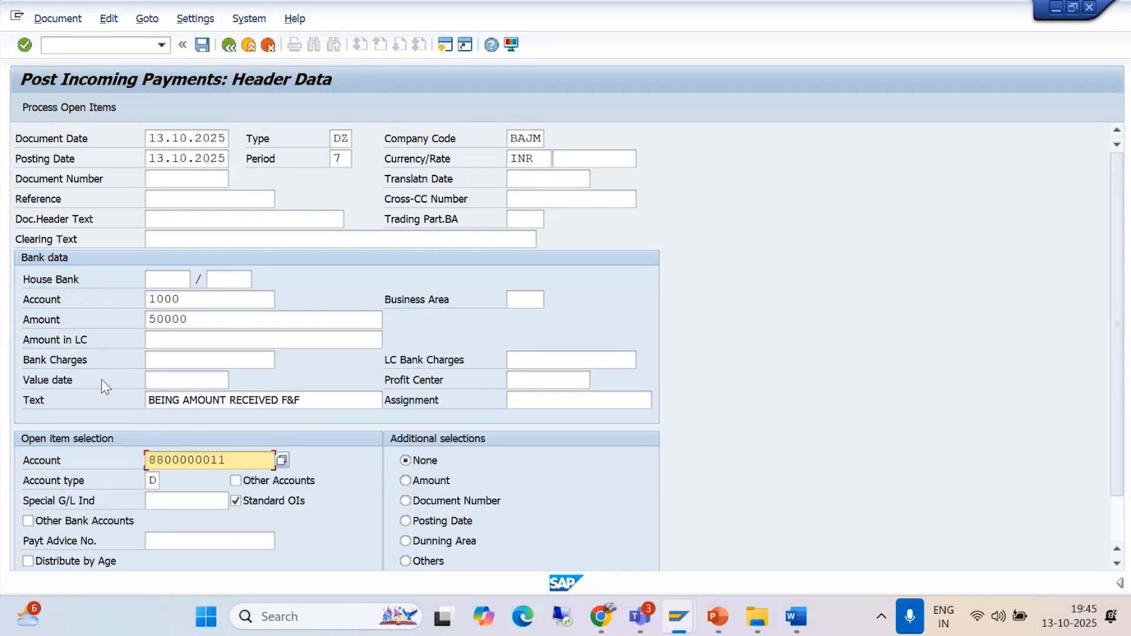
- Include special G/L indicator A, process the open items, then simulate and post the incoming payment
click(176, 499)
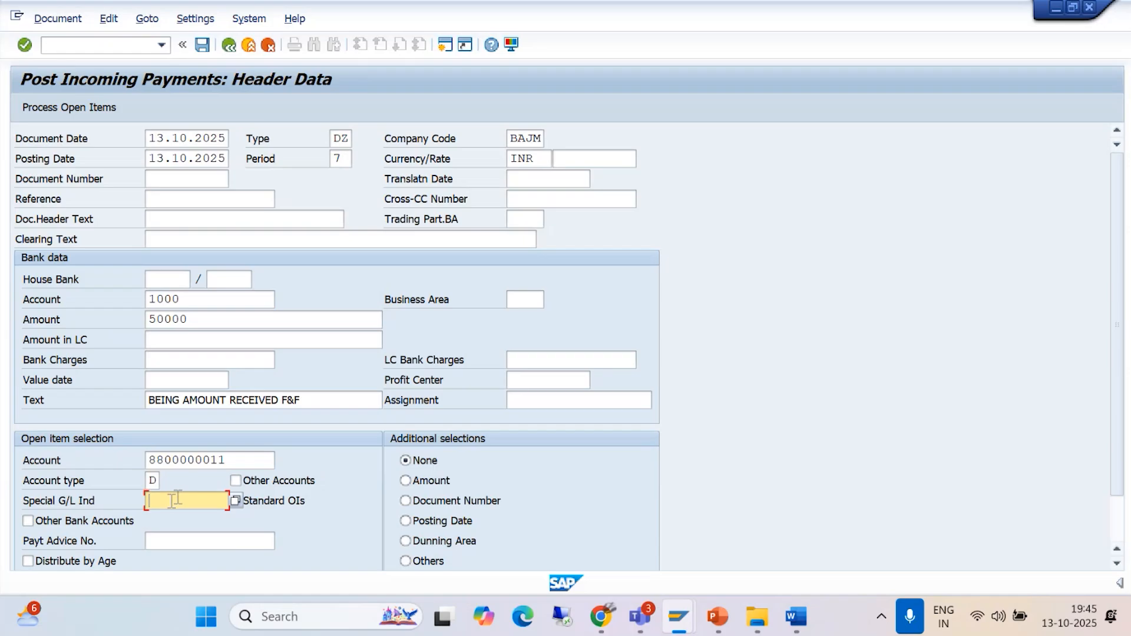
text(A)
click(67, 107)
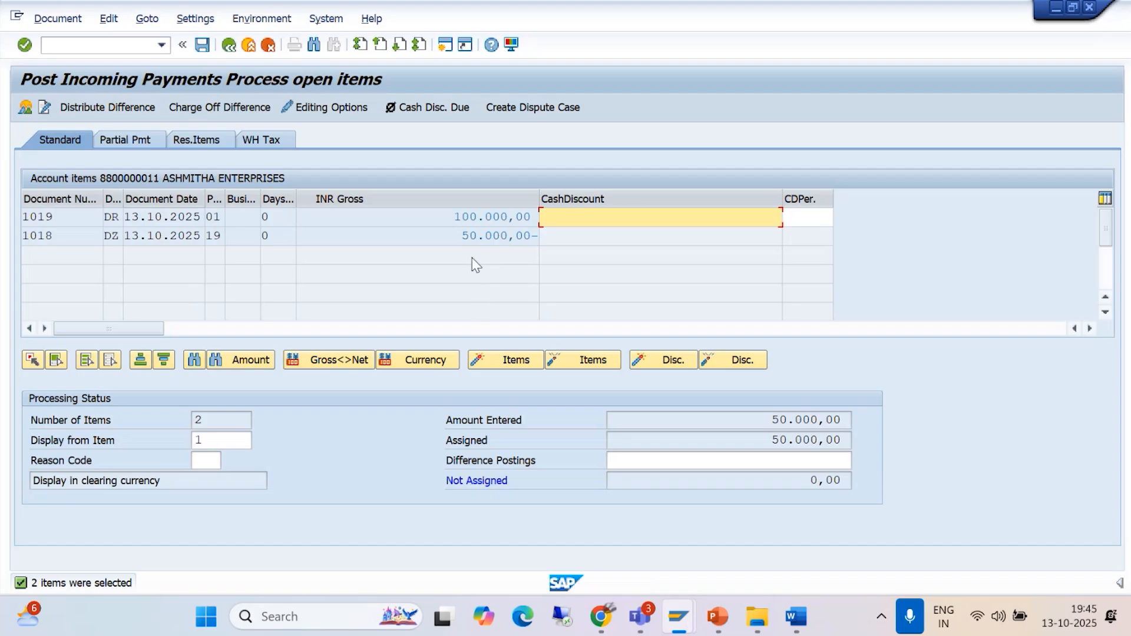
click(60, 24)
click(79, 58)
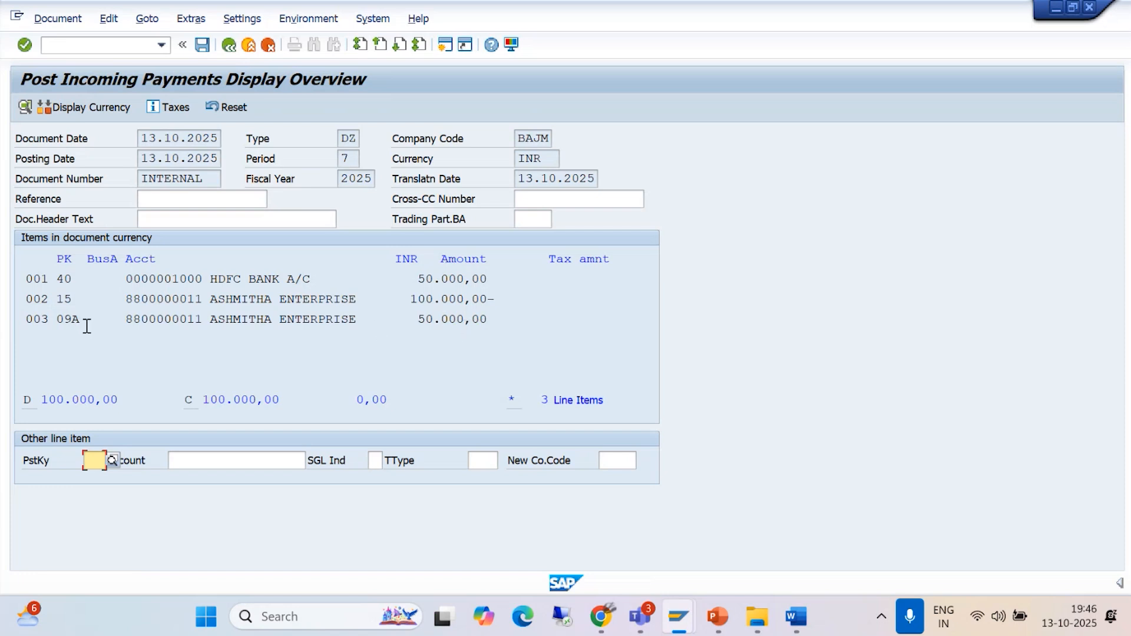
click(202, 46)
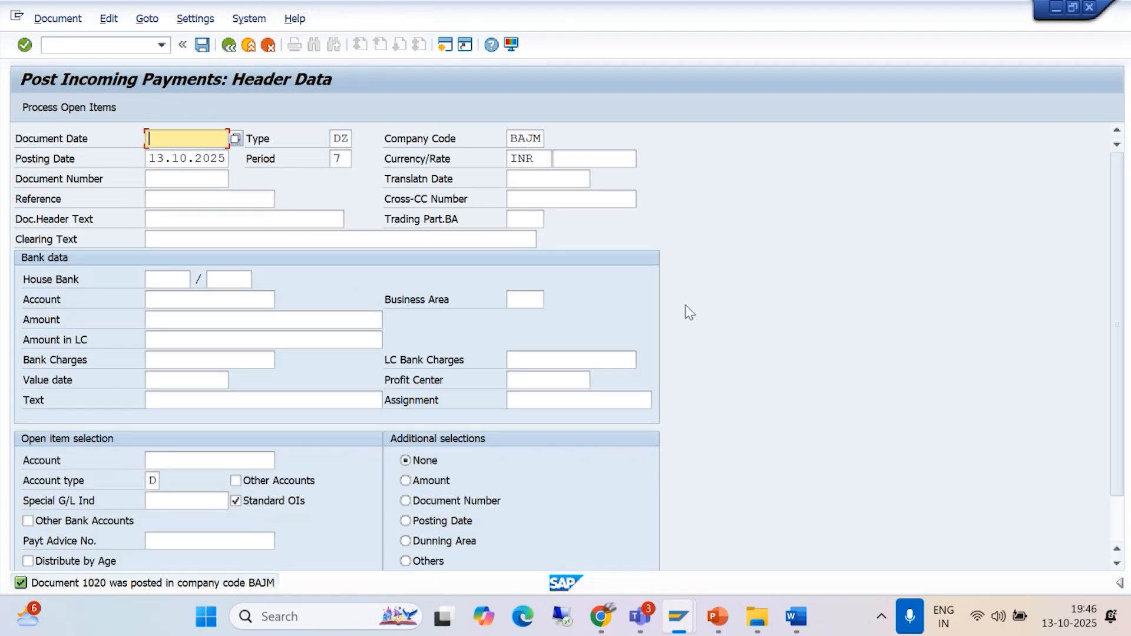
- Switch to the customer line item display session, refresh the open item list and acknowledge the notice
click(678, 615)
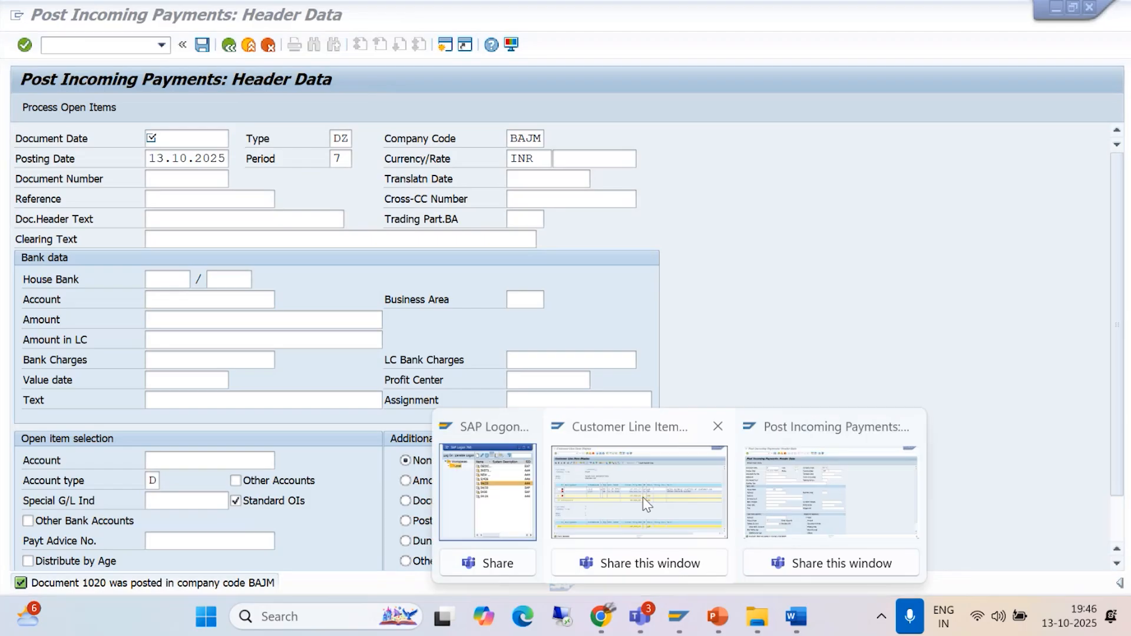
click(642, 497)
click(42, 18)
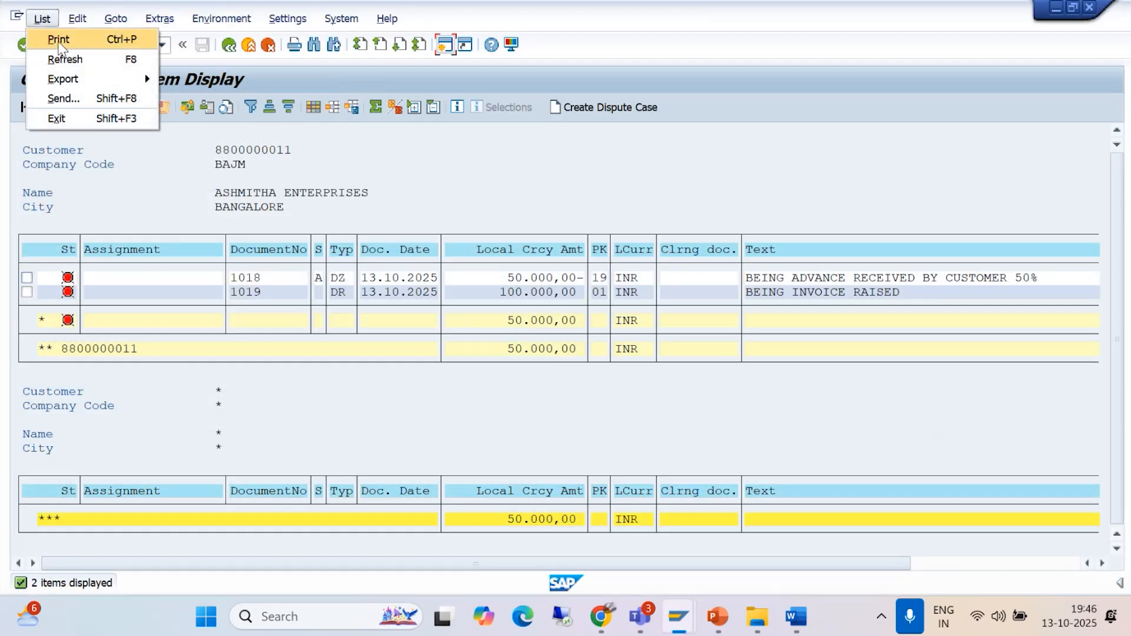
click(64, 56)
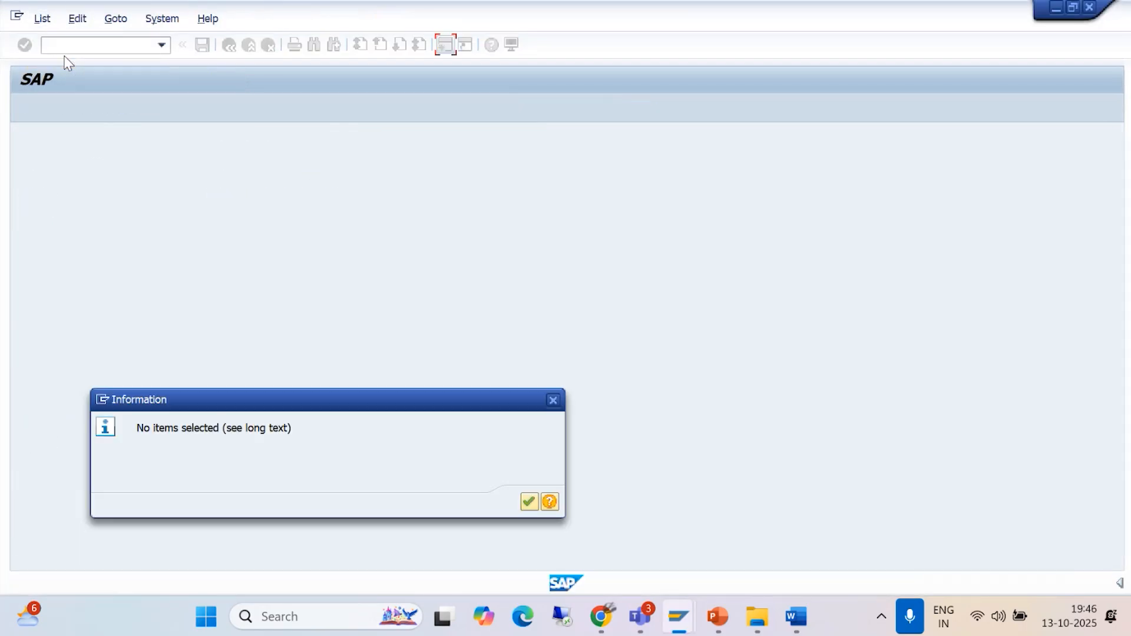
click(529, 501)
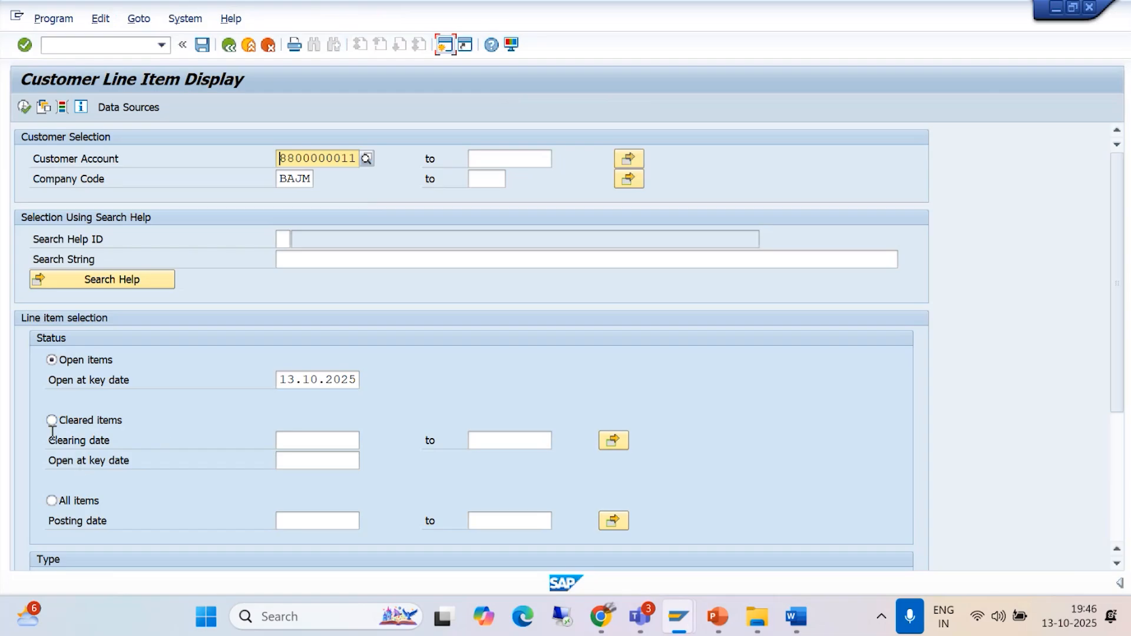
- Display the customer's cleared items in company code BAJM, then return to the SAP Easy Access screen
click(52, 420)
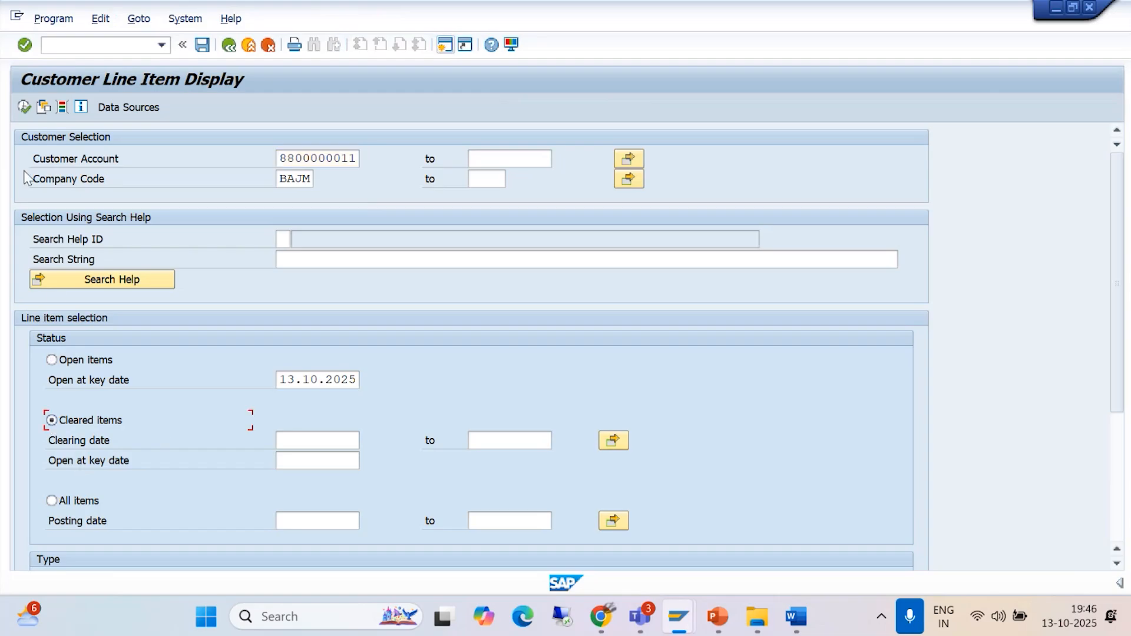
click(27, 108)
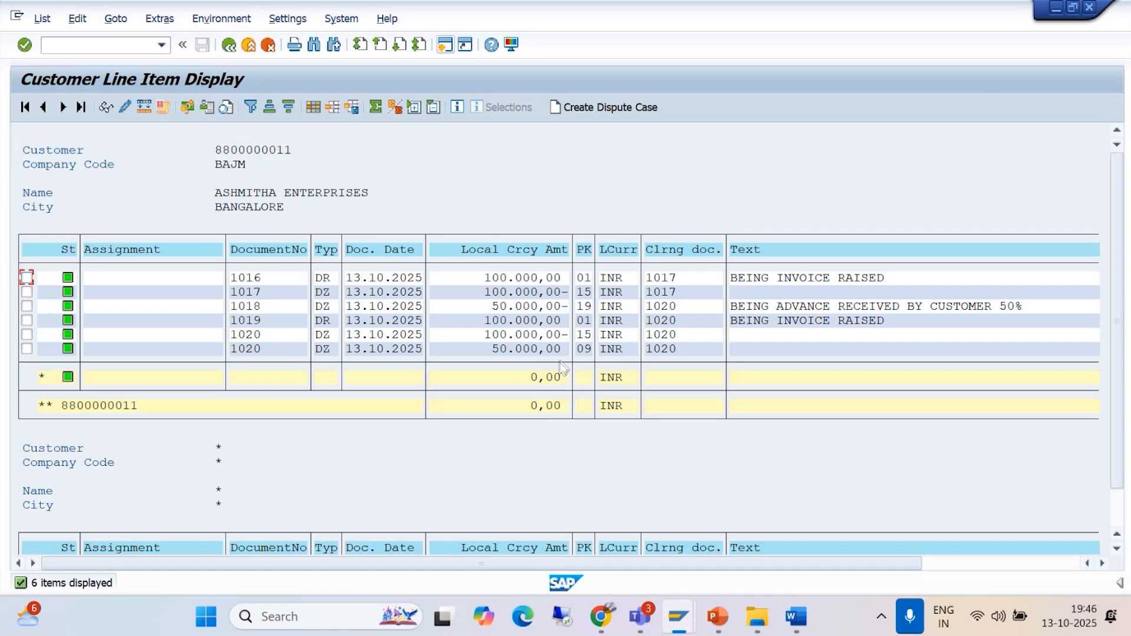
click(232, 50)
click(232, 50)
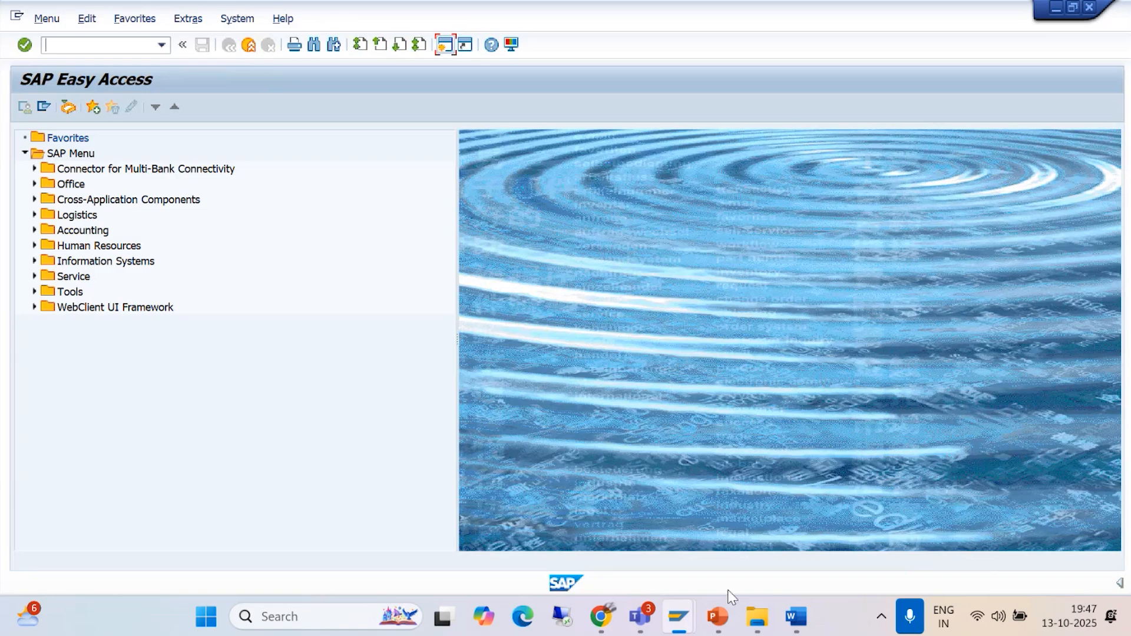
- Close the PowerPoint window, look at the SAP CONFIGURATION STEPS folder in File Explorer and minimize it
right_click(720, 617)
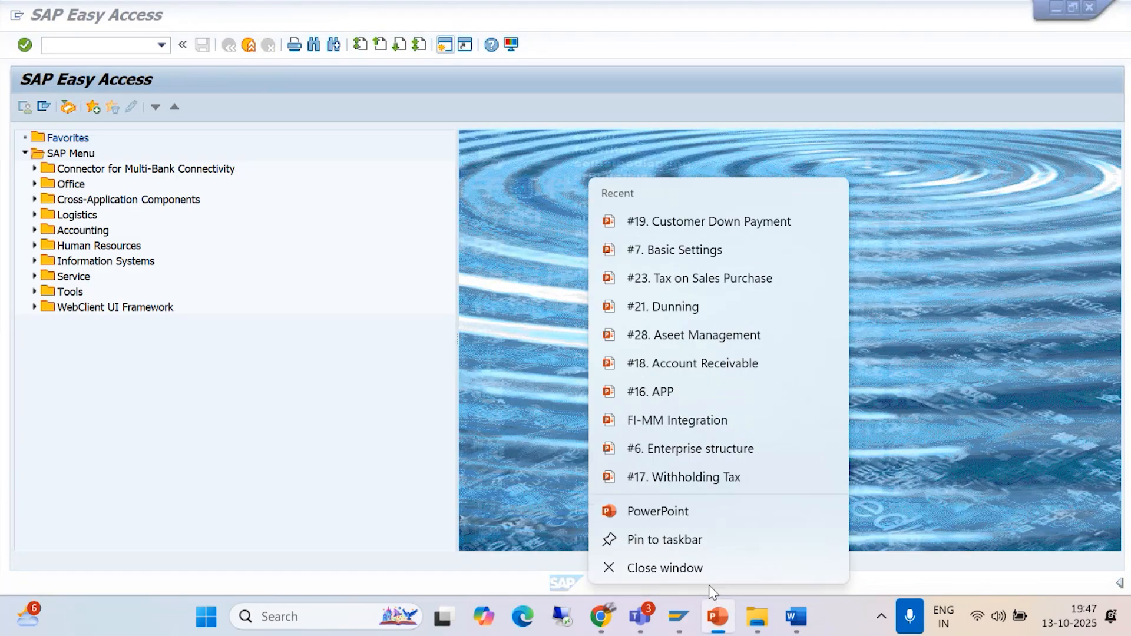
click(692, 566)
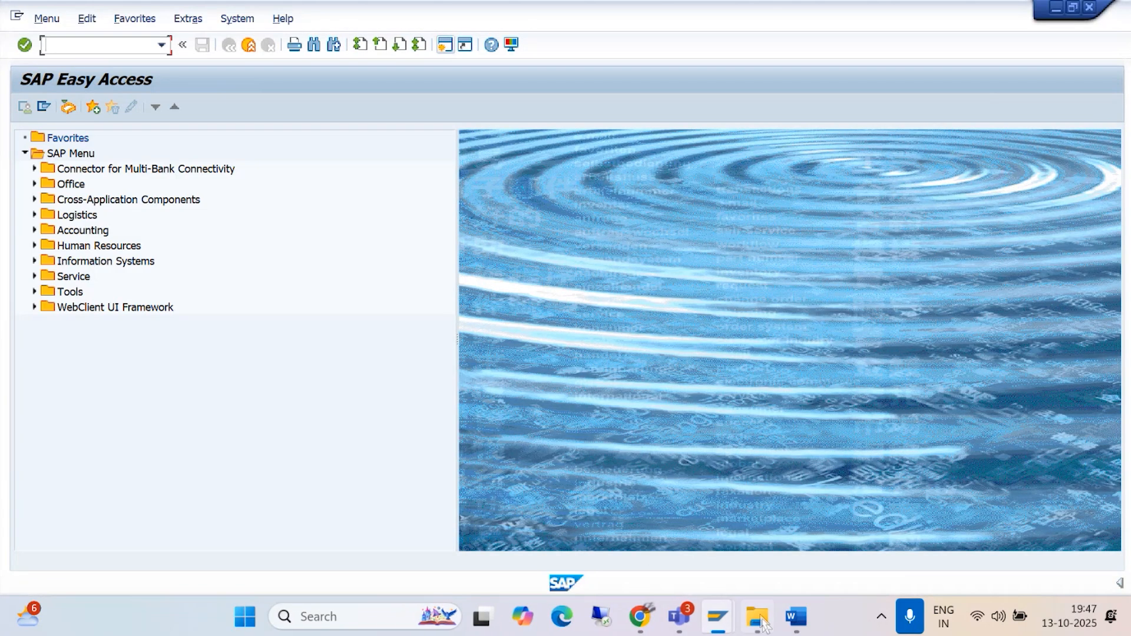
click(760, 618)
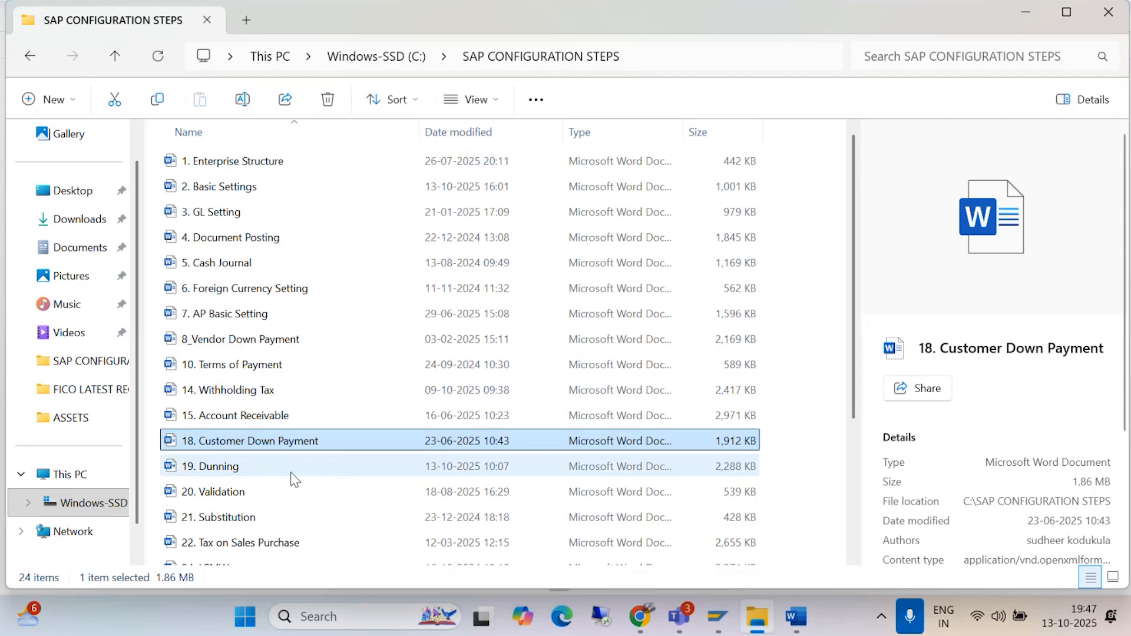
click(1028, 20)
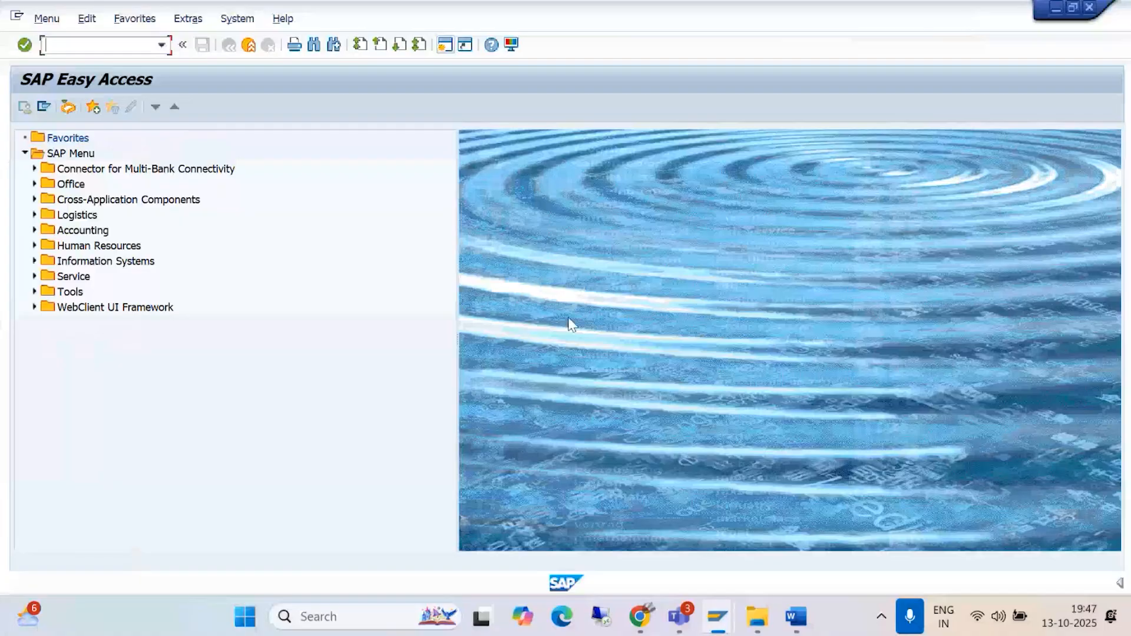
- End both open SAP sessions and confirm the log-off
text(/I)
key(Return)
click(70, 46)
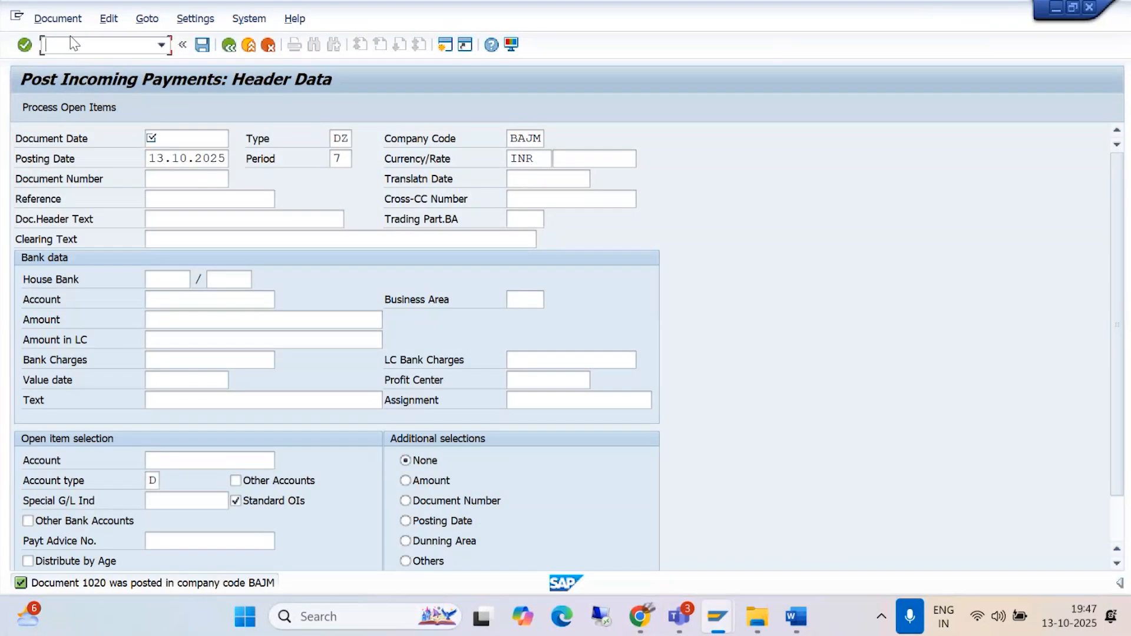
text(/I)
key(Return)
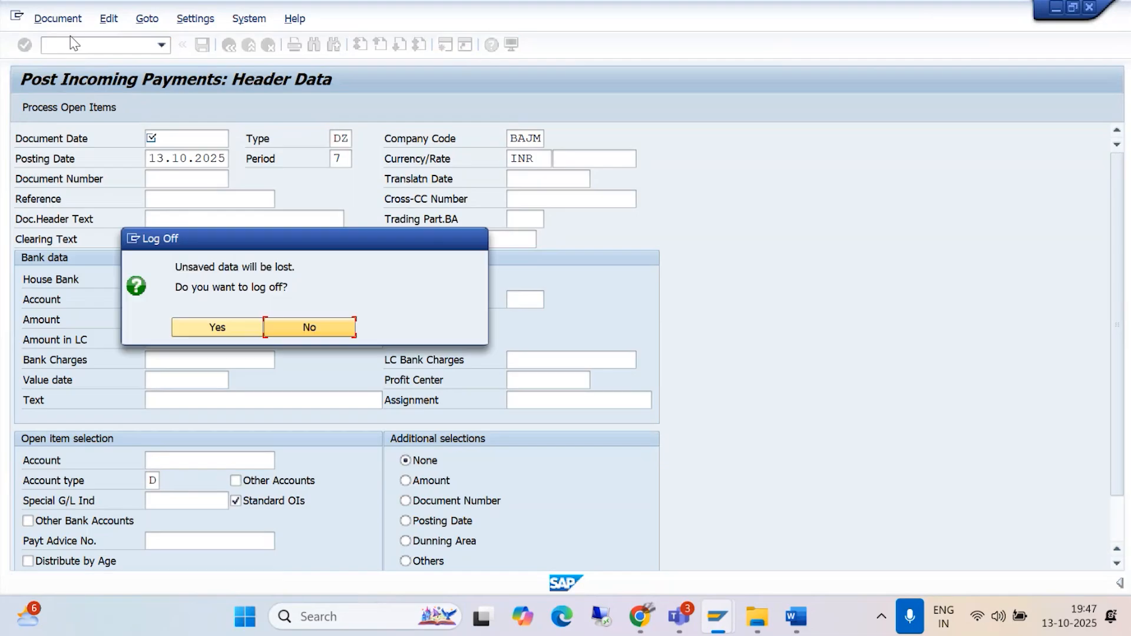
click(190, 328)
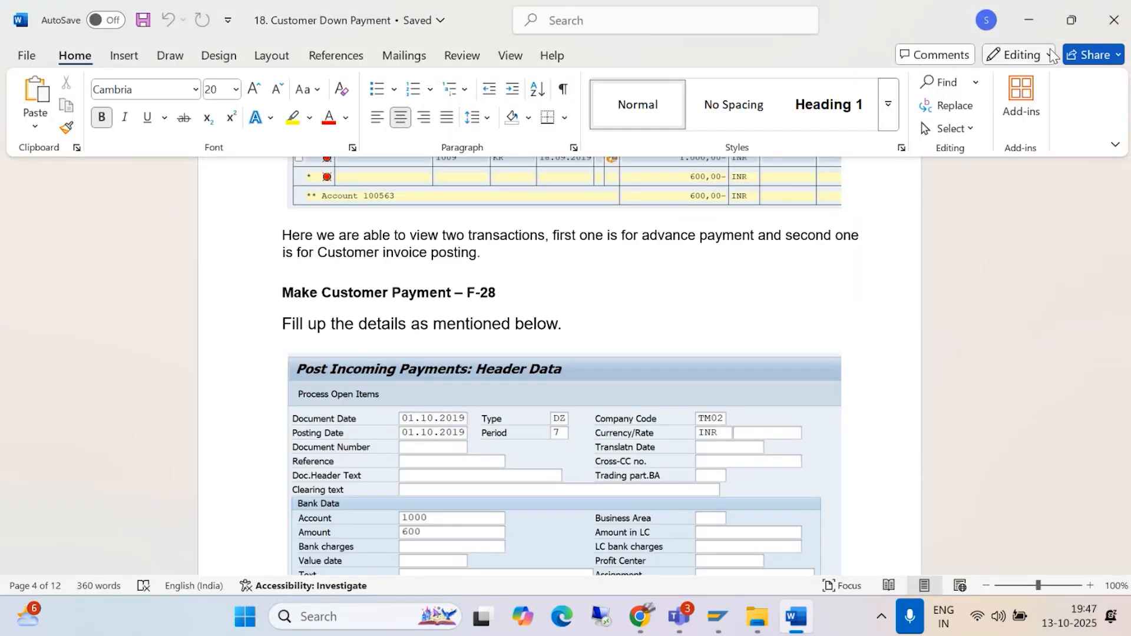
- Close the Customer Down Payment Word document and refresh the desktop
click(1113, 20)
right_click(772, 217)
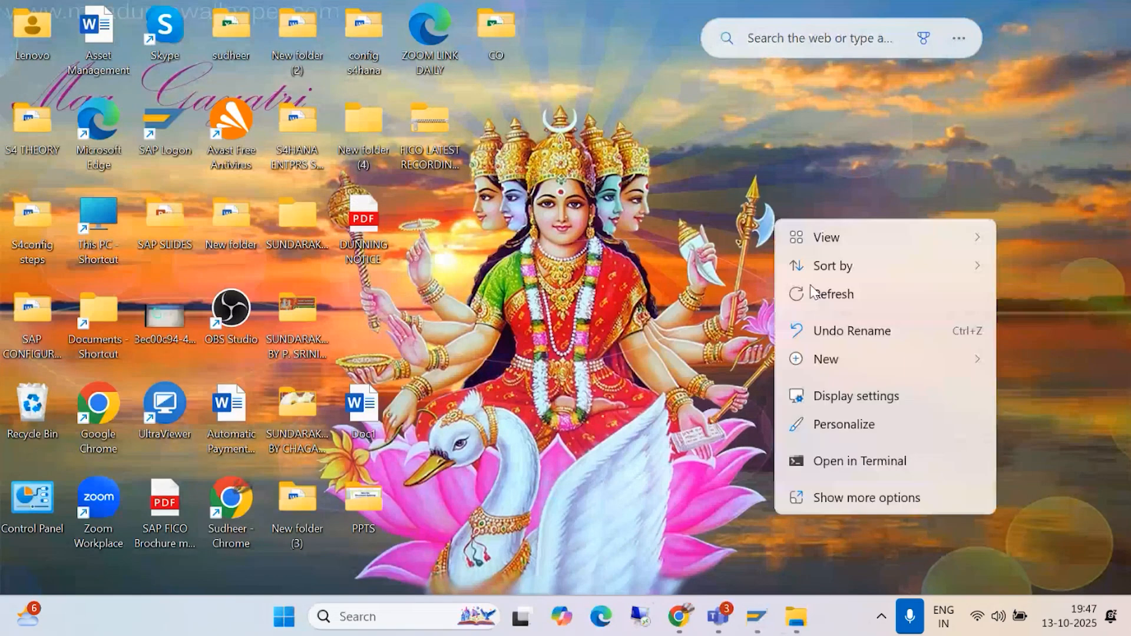
click(825, 293)
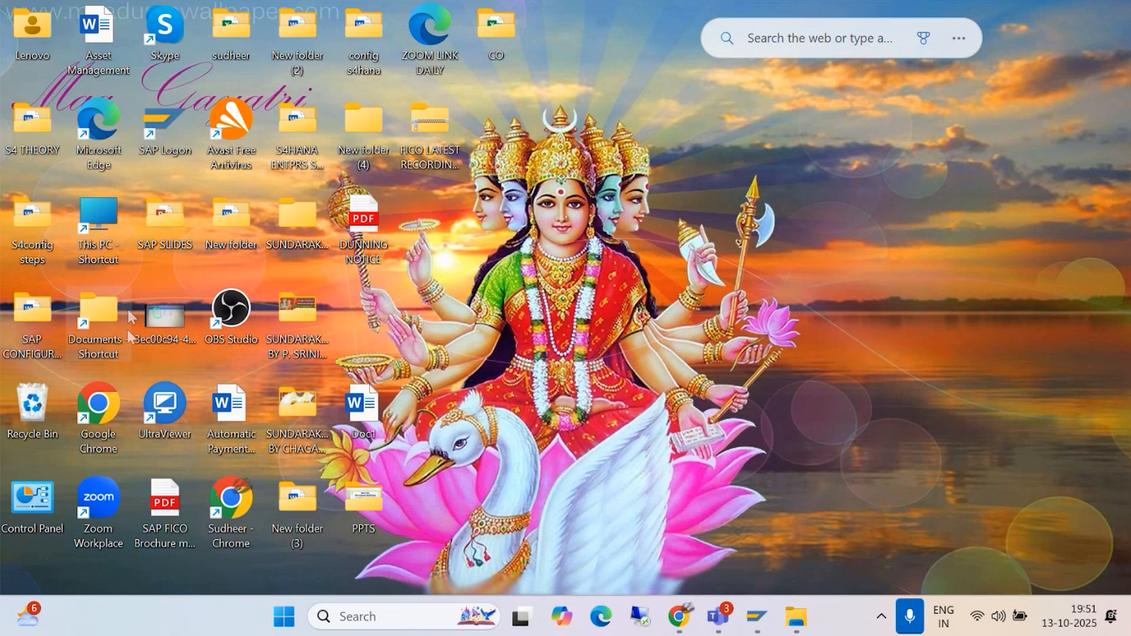
- Open the #21. Dunning presentation from the SAP SLIDES folder on the desktop
double_click(164, 217)
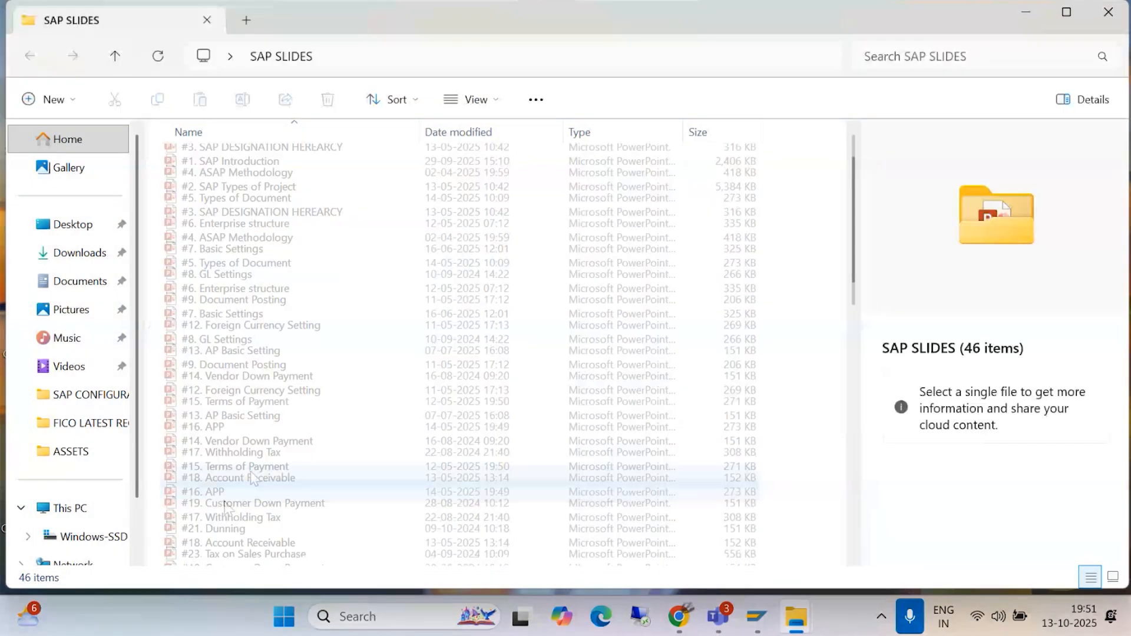
scroll(235, 491, down, 2)
scroll(235, 498, down, 2)
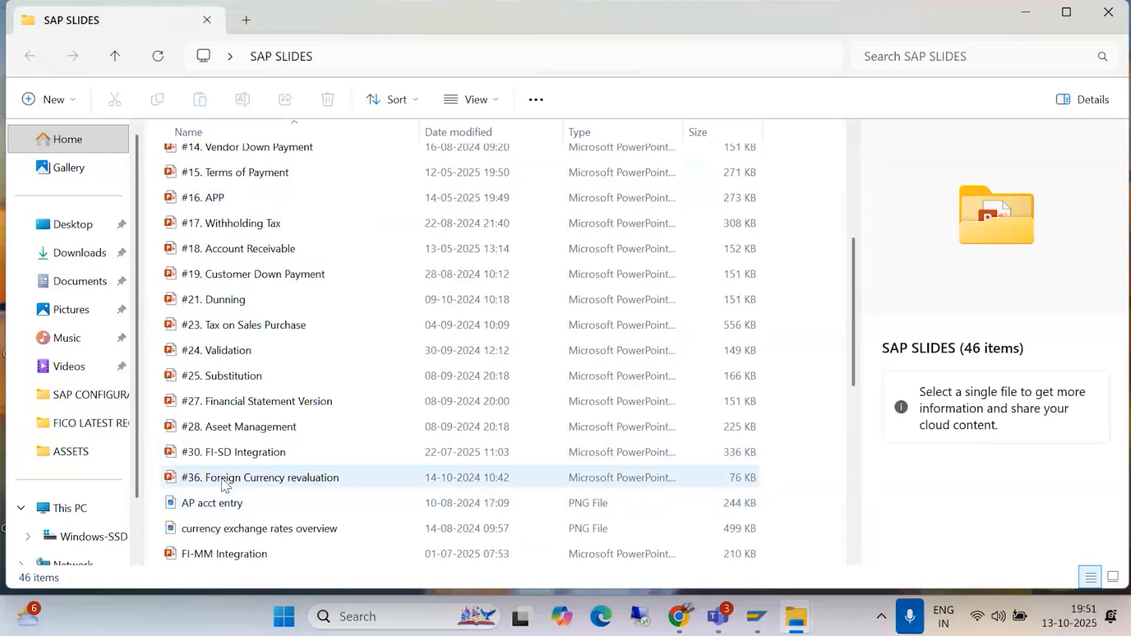
double_click(227, 301)
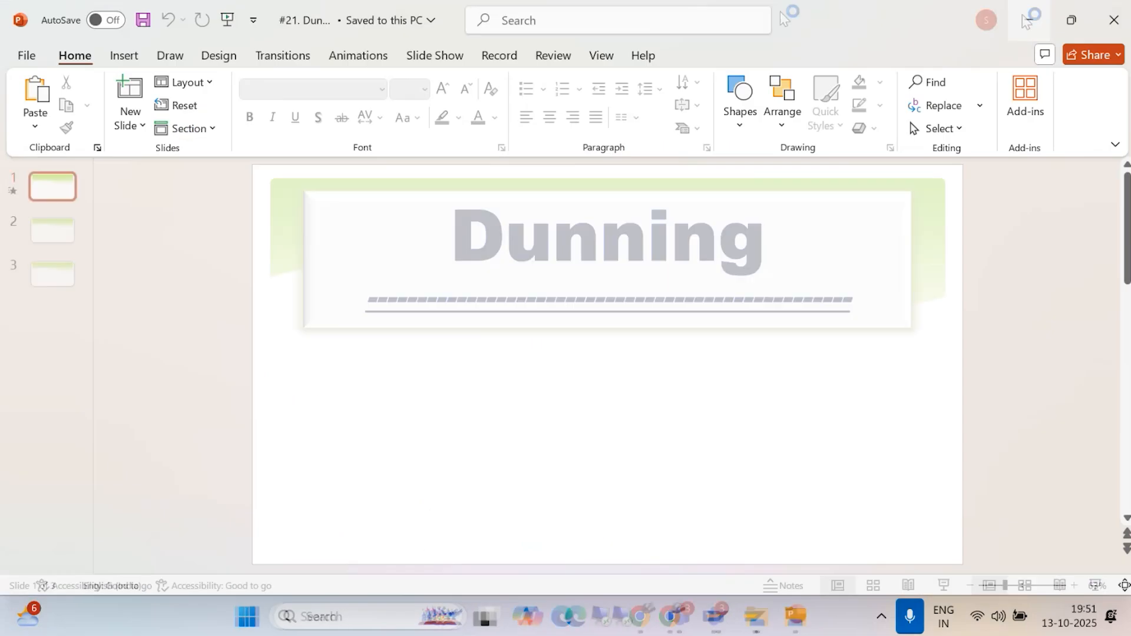
- Show slide 2 of the Dunning presentation to read the definitions of the dunning terms
click(64, 231)
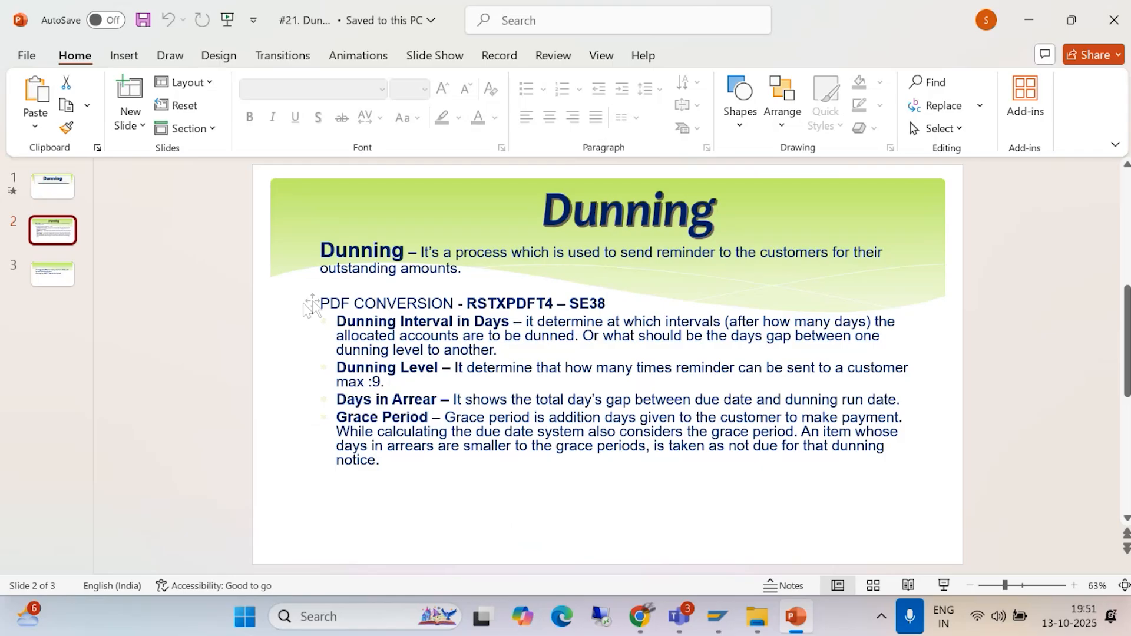
scroll(471, 302, down, 1)
scroll(407, 311, up, 1)
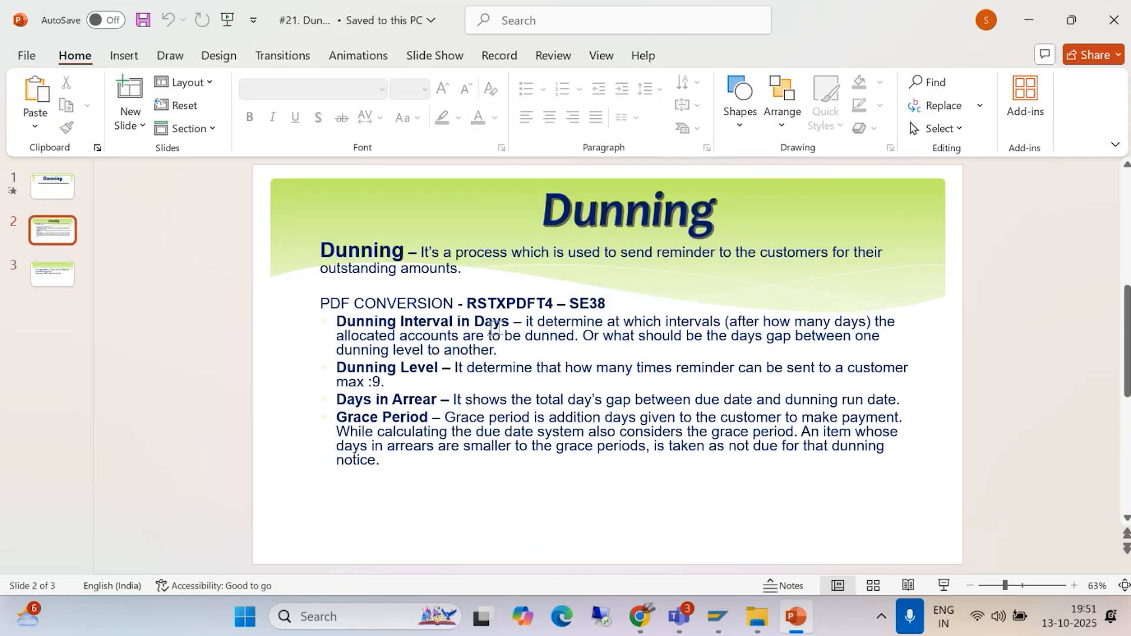